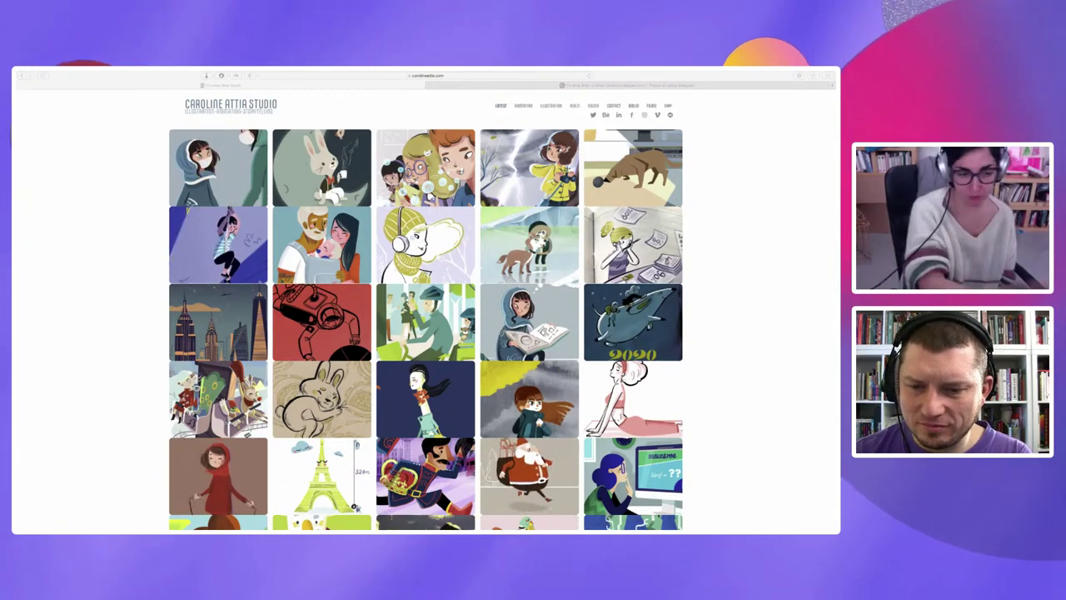
- Bring Safari forward and open the How Laila kept learning project from the portfolio grid
key(super+Tab)
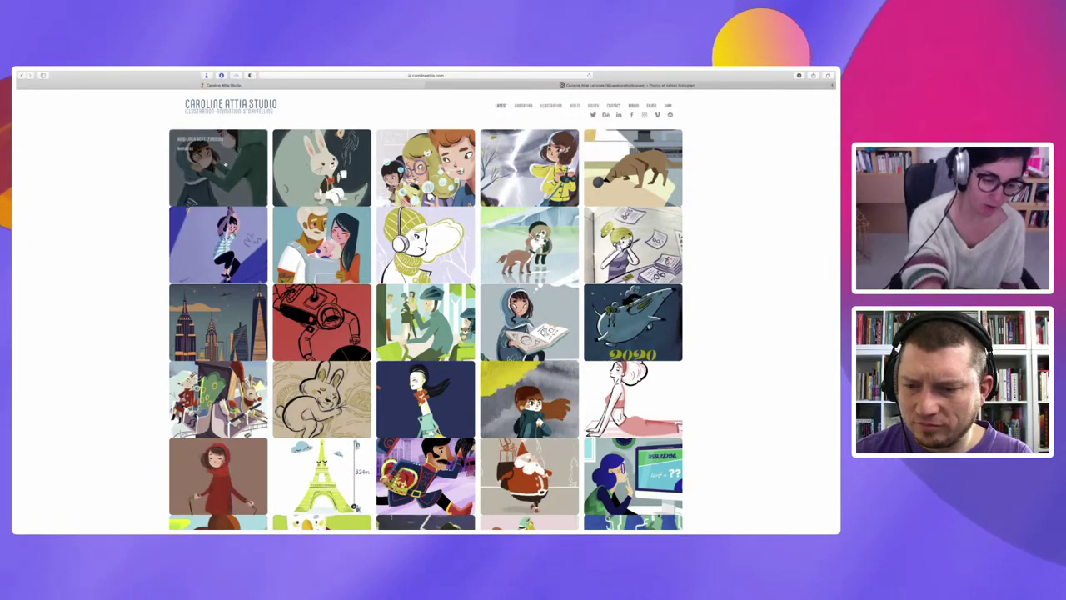
click(225, 164)
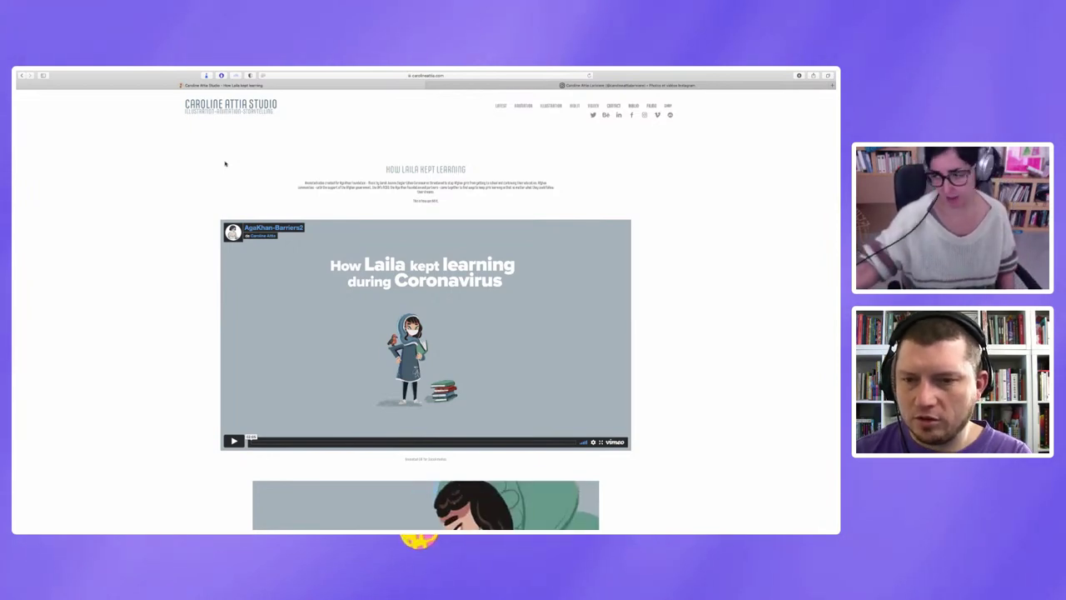
- Scroll down to the embedded Vimeo player for the Laila video
scroll(224, 163, down, 2)
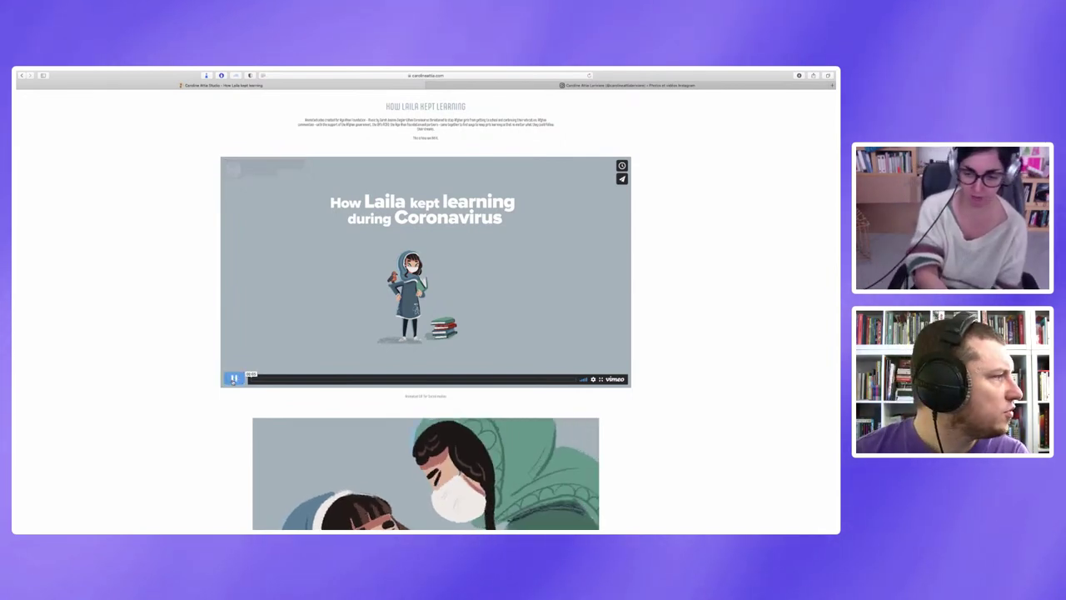
- Watch the Laila video fullscreen to its end screen, then exit fullscreen back to the page
click(601, 379)
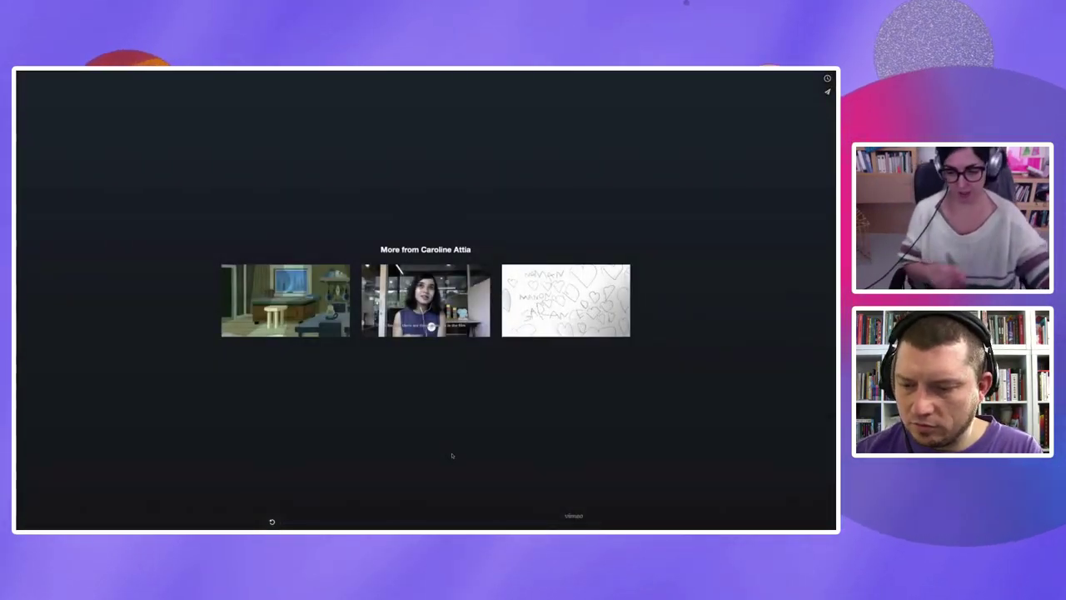
key(Escape)
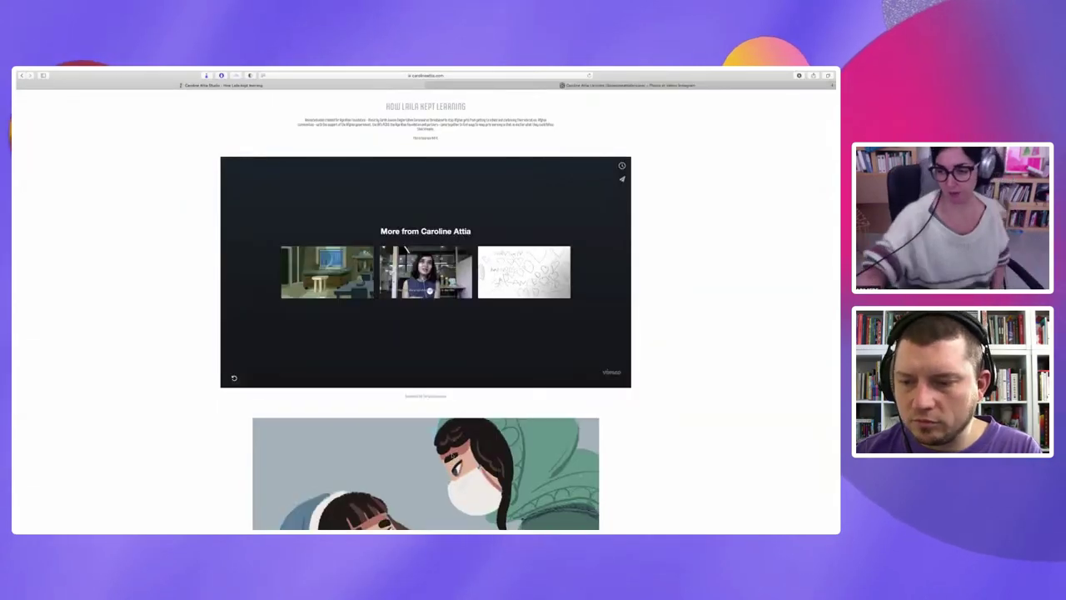
scroll(738, 177, down, 2)
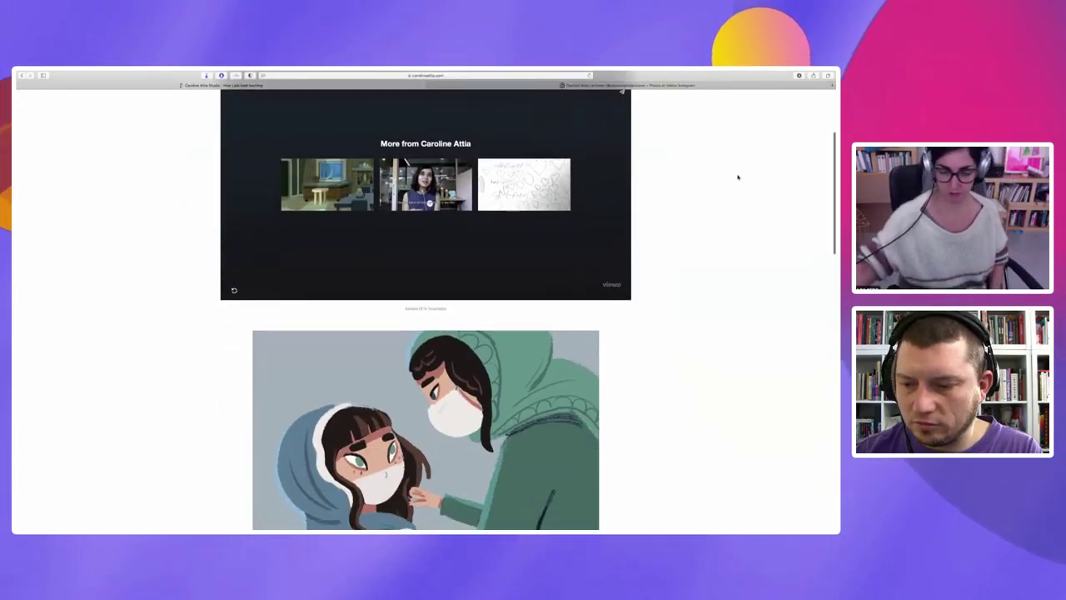
scroll(737, 176, down, 3)
scroll(737, 176, down, 1)
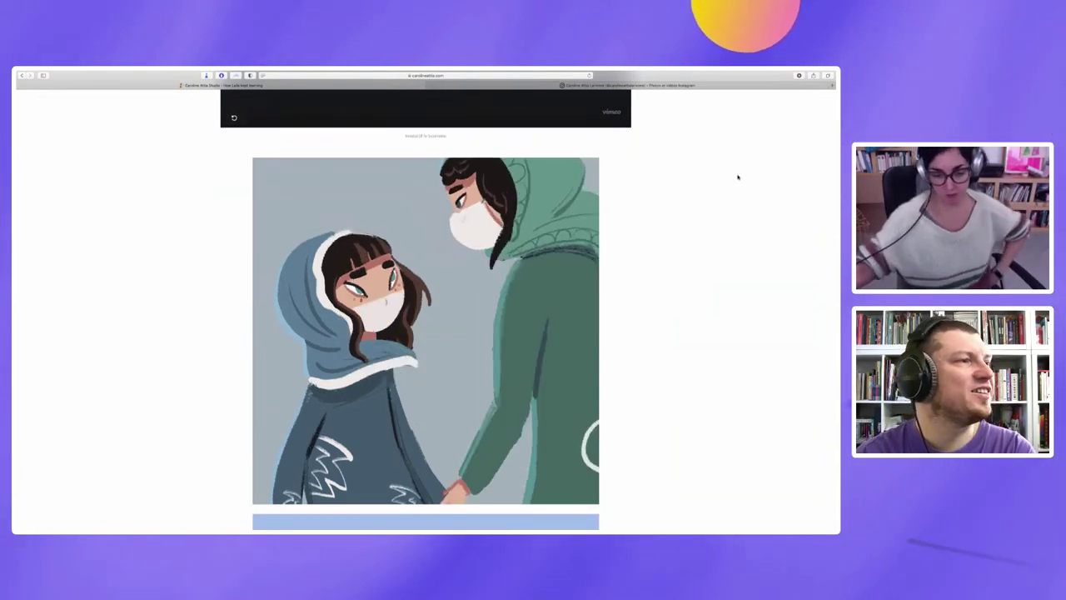
scroll(737, 176, down, 2)
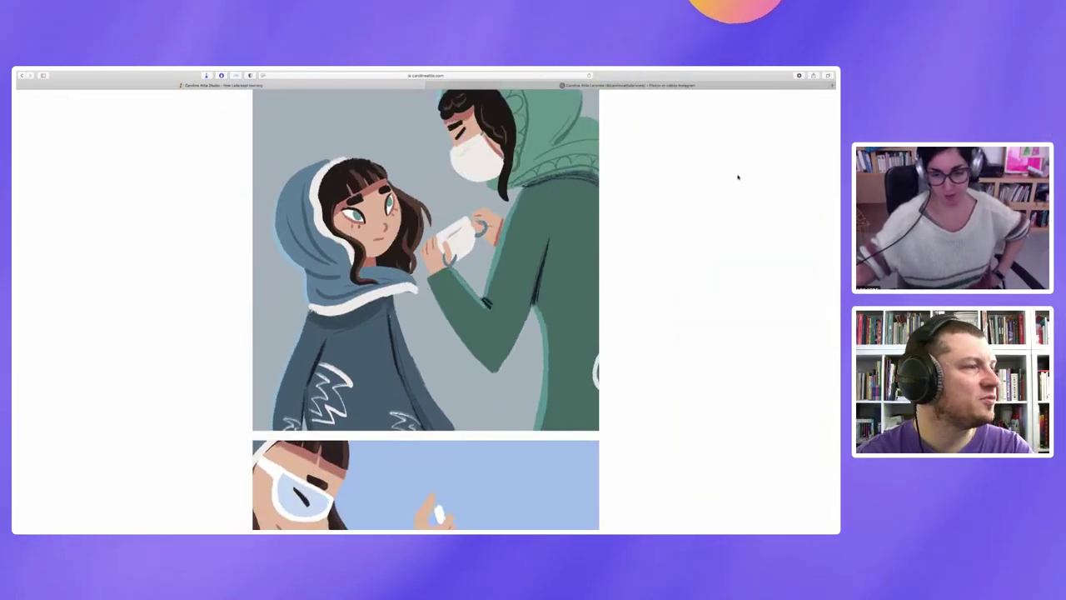
scroll(737, 177, down, 2)
scroll(737, 176, down, 3)
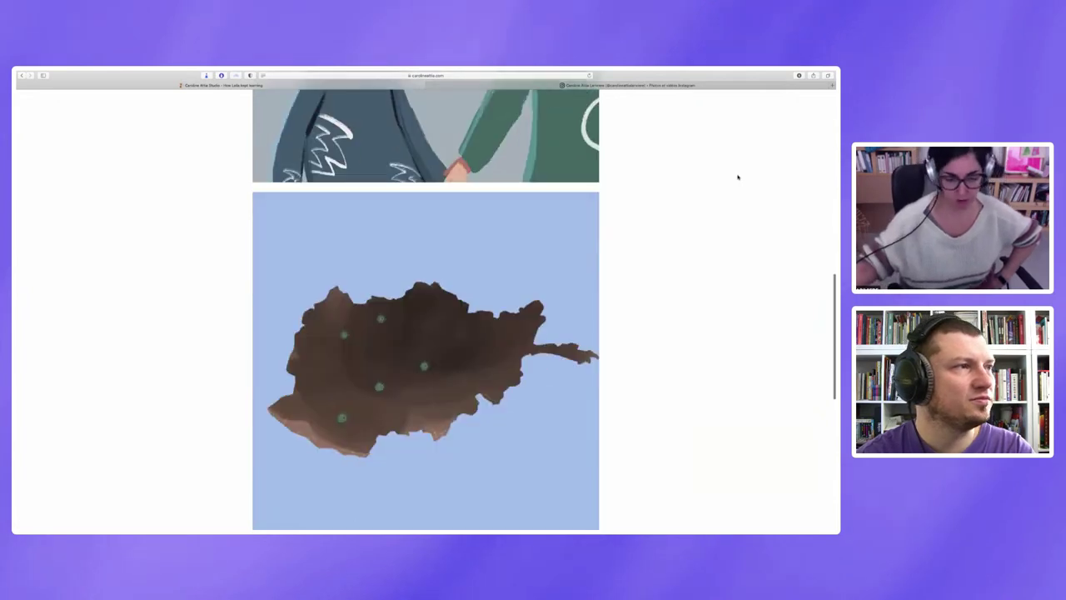
scroll(737, 177, down, 1)
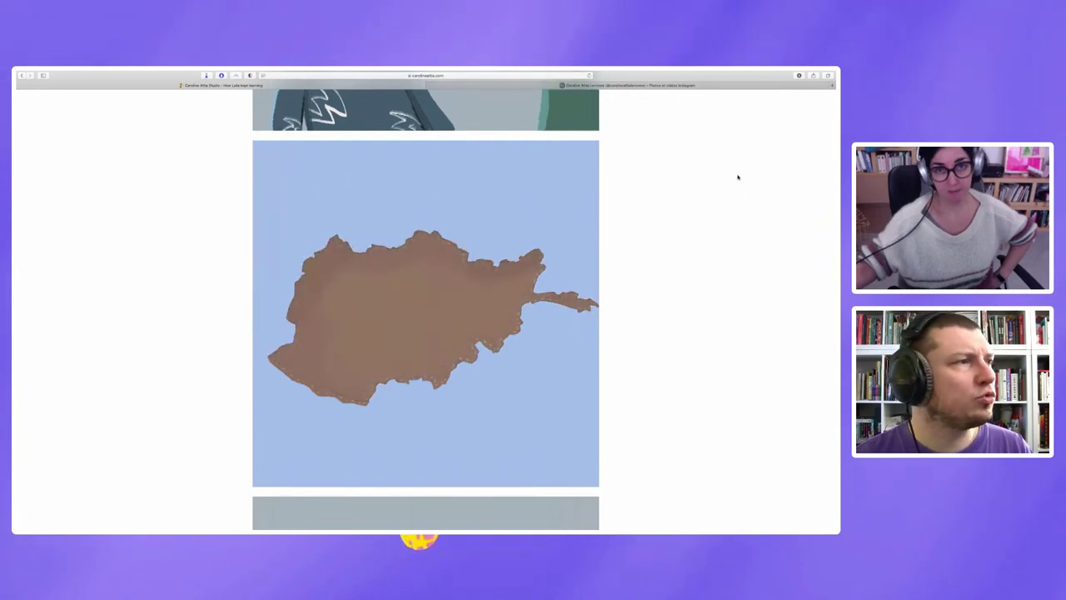
scroll(737, 176, down, 1)
scroll(737, 177, down, 2)
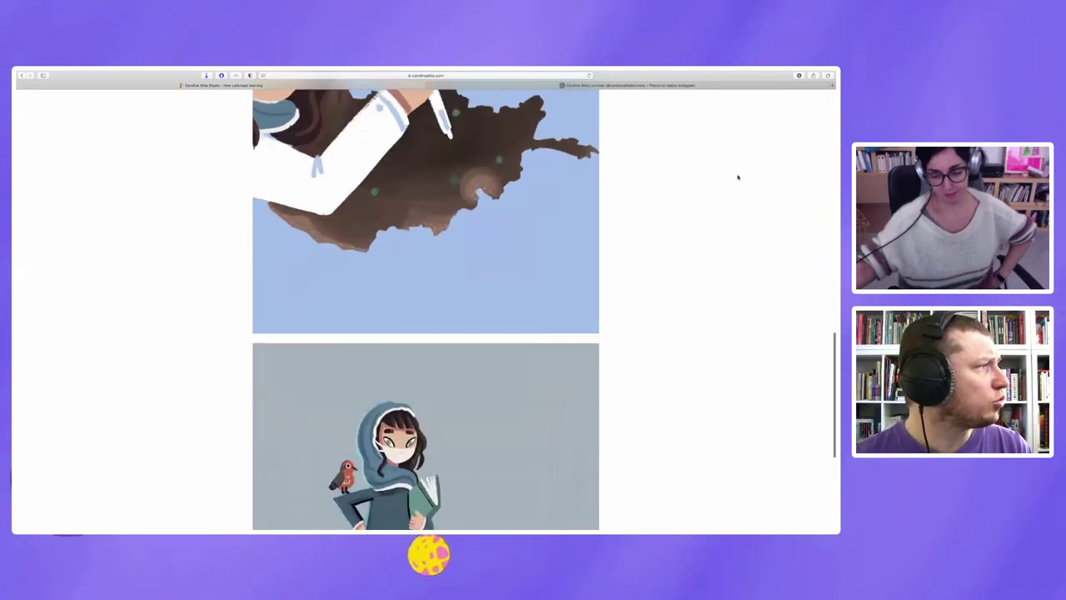
scroll(737, 177, down, 2)
scroll(737, 177, down, 1)
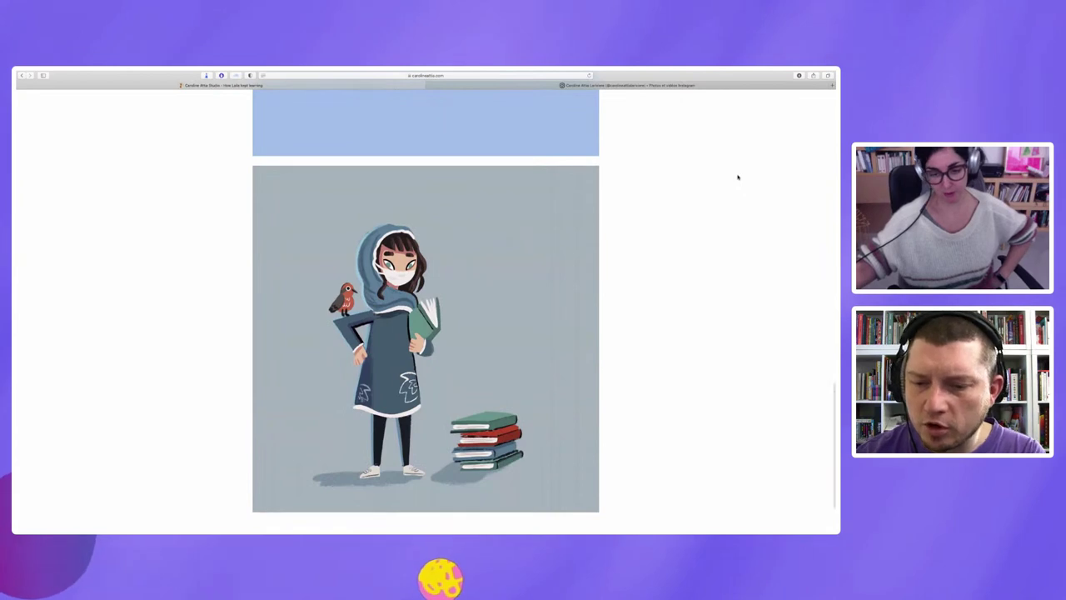
scroll(737, 176, down, 1)
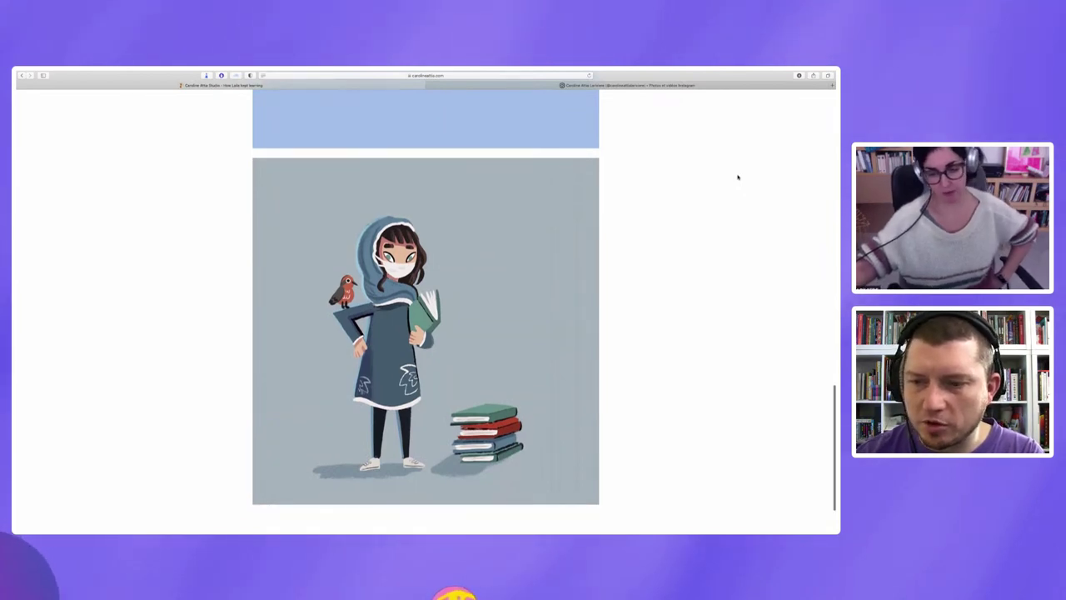
scroll(737, 176, down, 2)
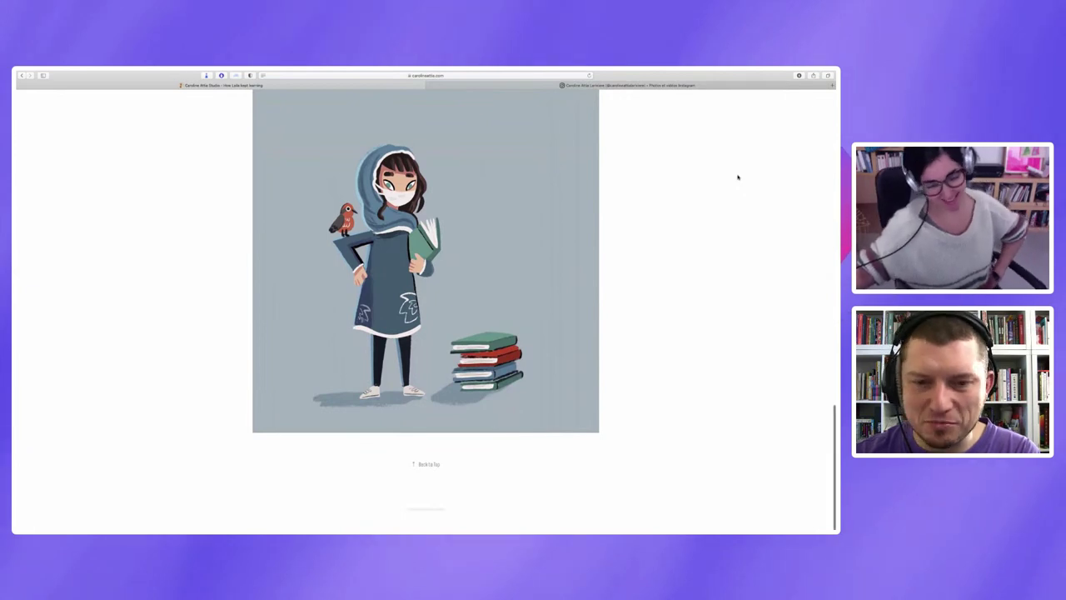
scroll(737, 177, up, 1)
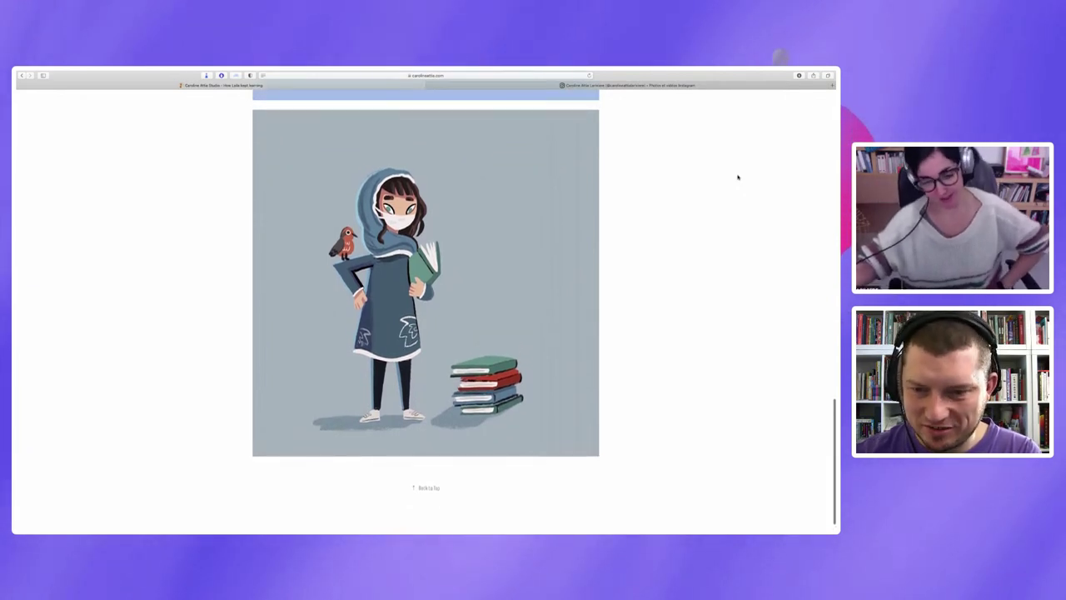
scroll(737, 176, up, 15)
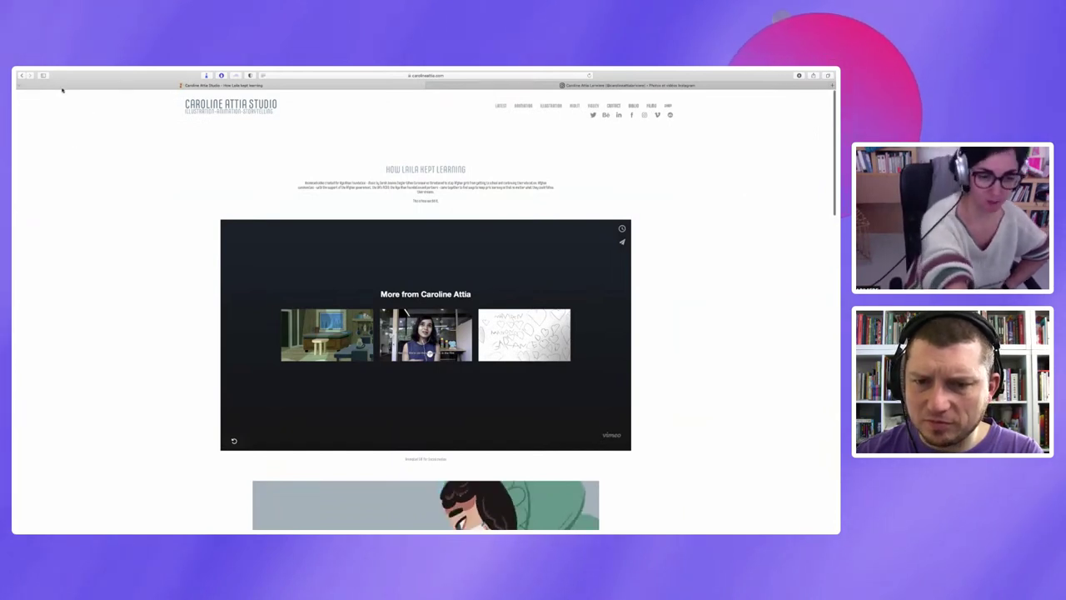
- Go back to the latest grid, open the La nouvelle s'appelle Caillou post and scroll through it
click(504, 108)
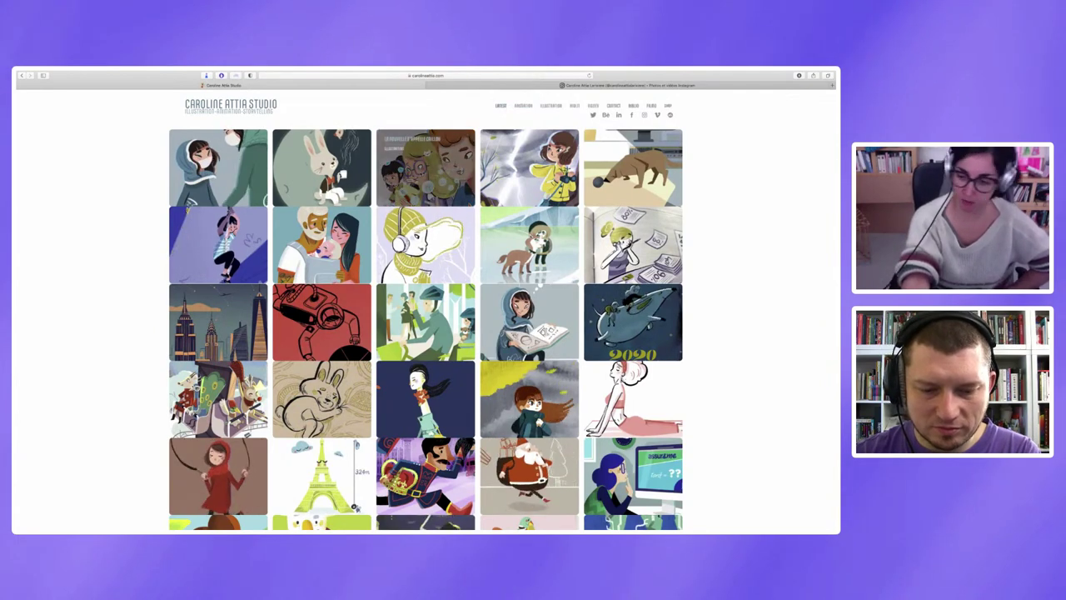
click(425, 166)
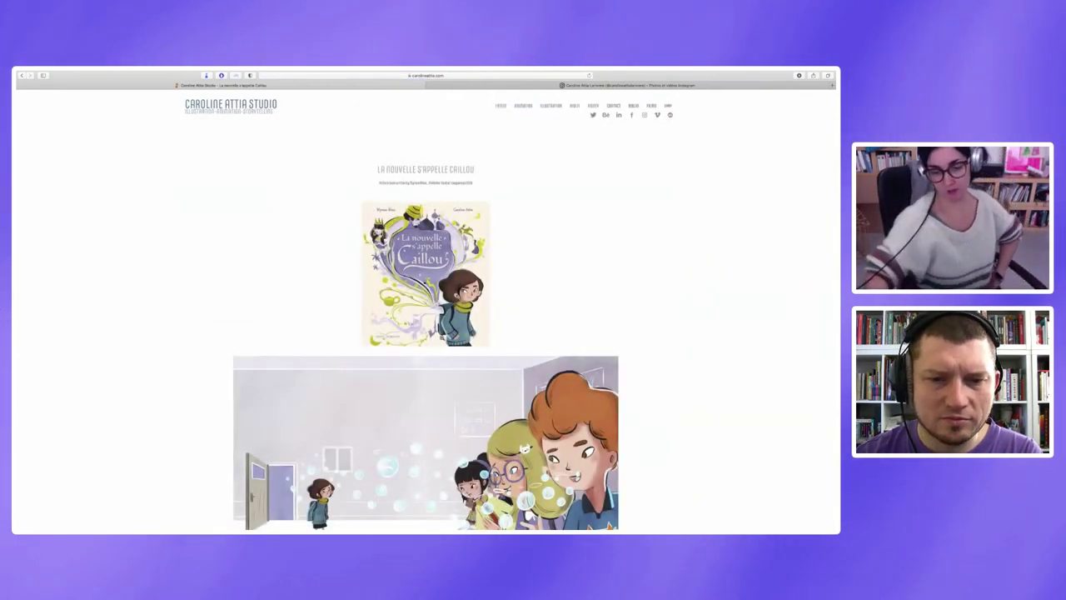
scroll(442, 338, down, 2)
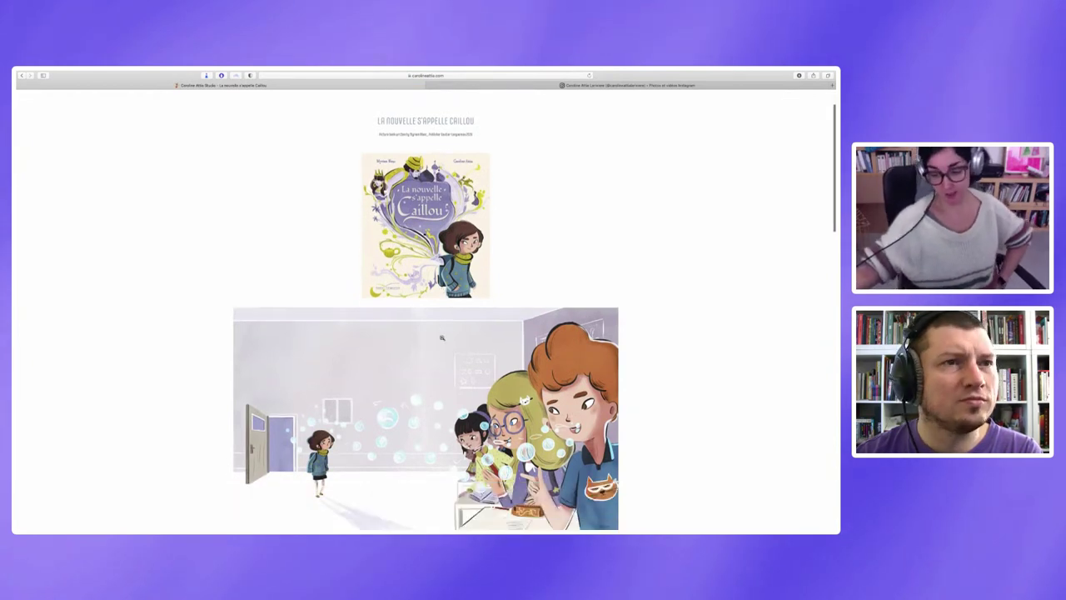
scroll(442, 339, down, 2)
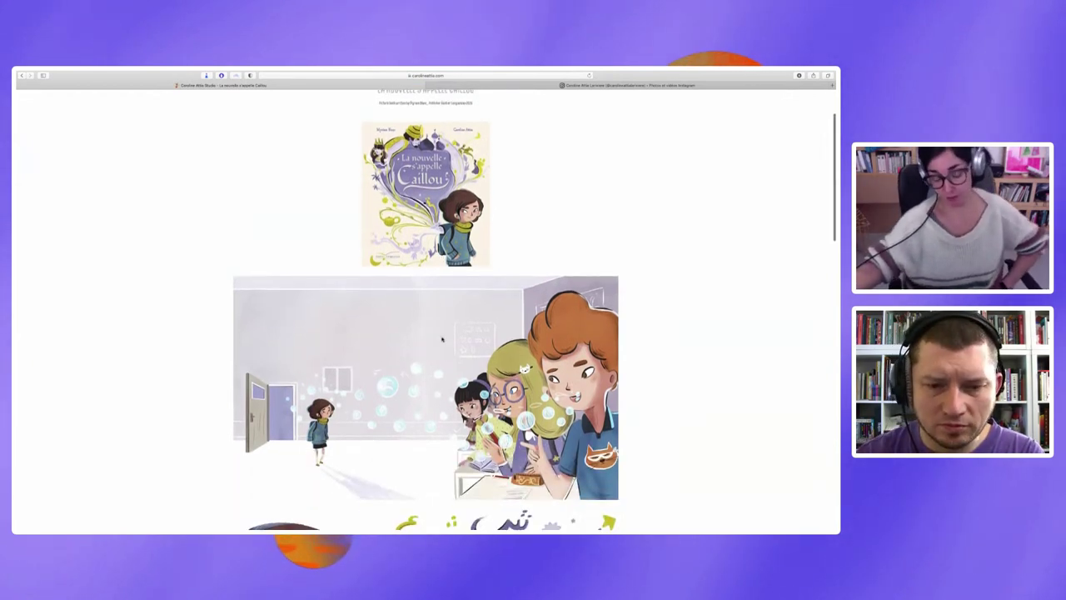
scroll(442, 339, down, 2)
scroll(442, 339, down, 1)
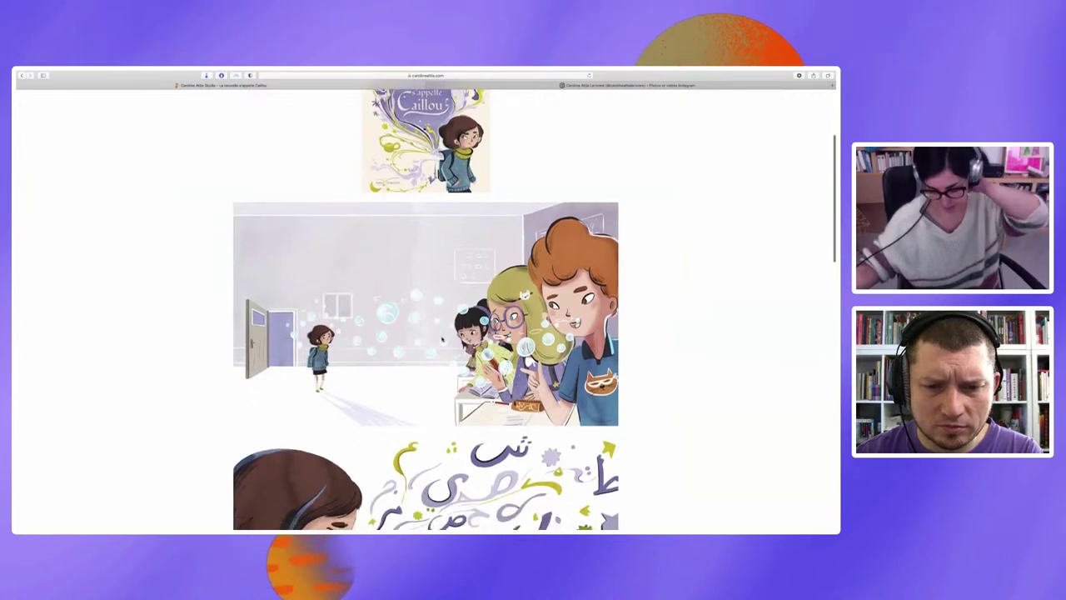
scroll(442, 339, down, 2)
scroll(443, 339, down, 1)
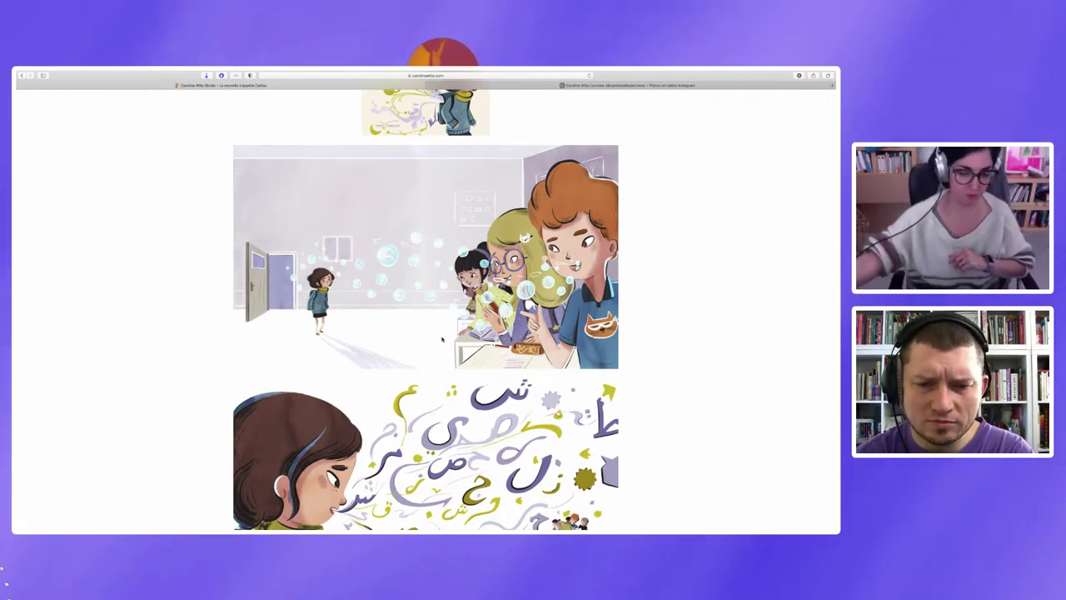
scroll(442, 339, down, 2)
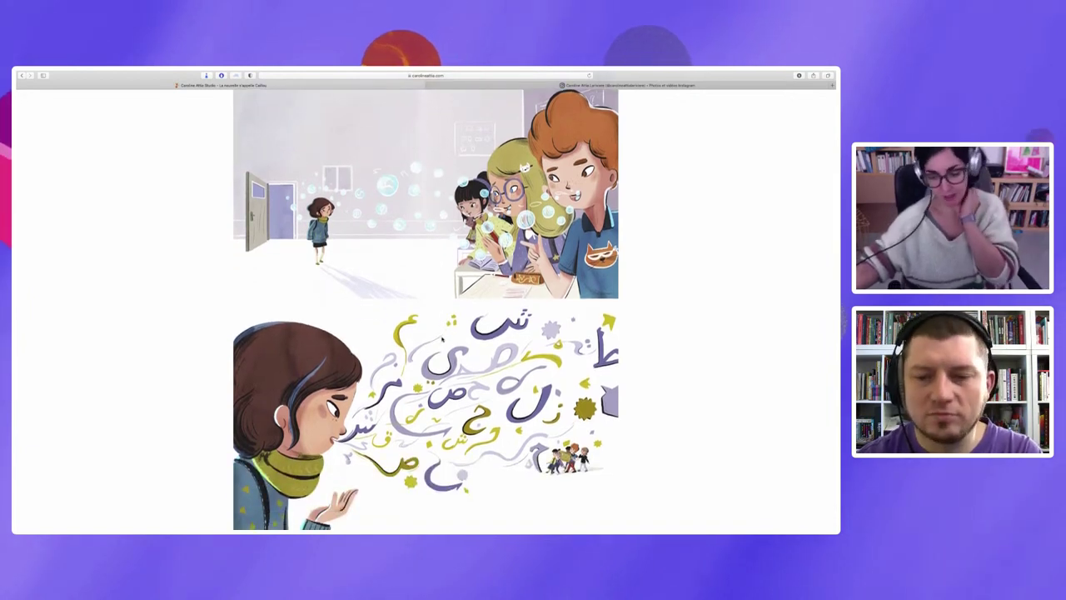
scroll(426, 308, down, 1)
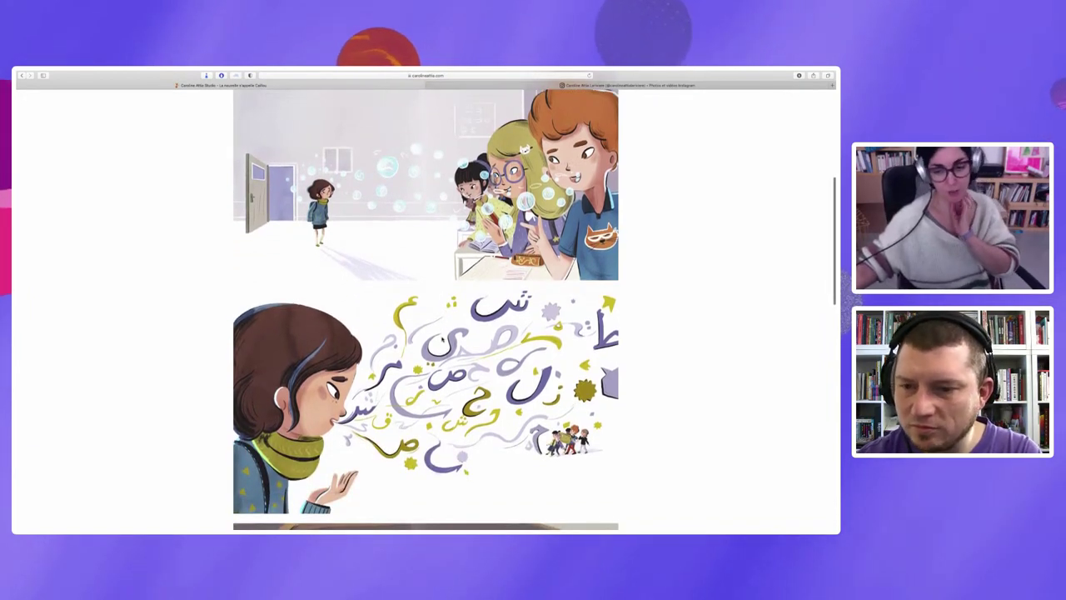
scroll(426, 308, down, 1)
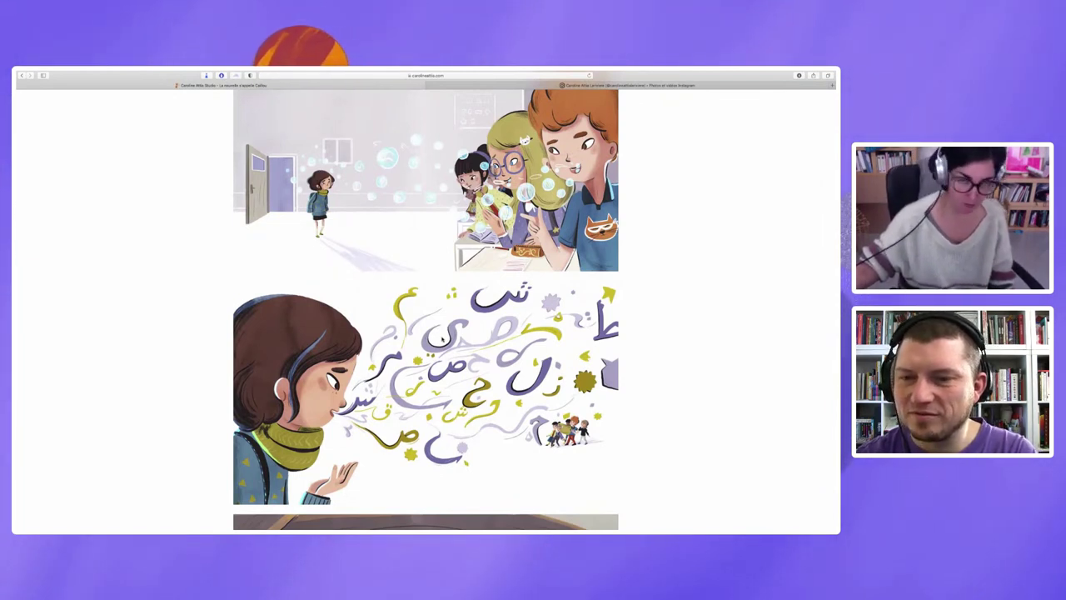
scroll(426, 308, down, 1)
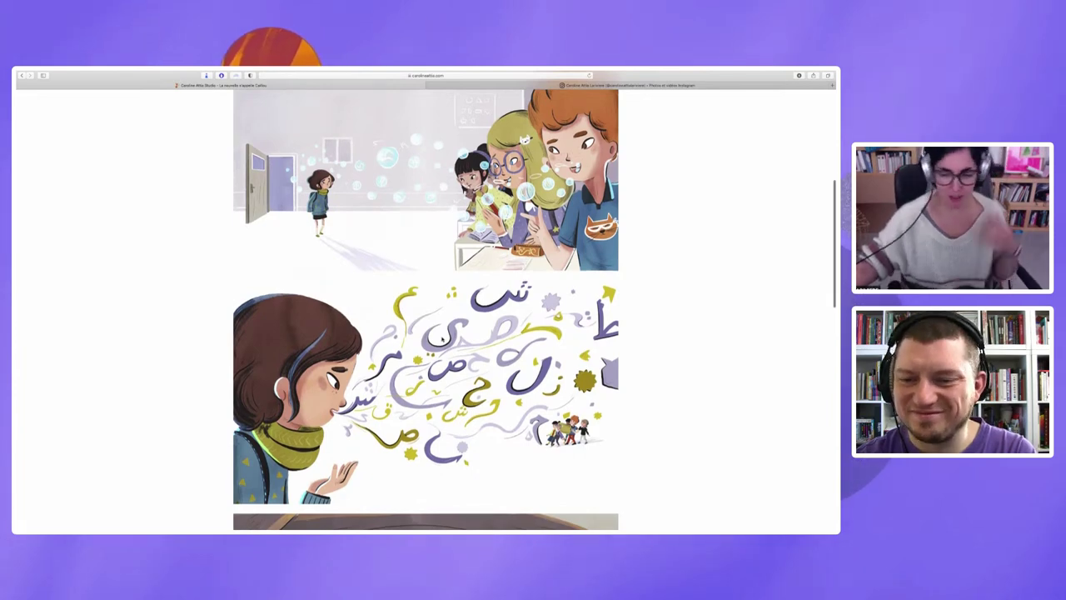
scroll(425, 308, down, 1)
scroll(426, 308, down, 1)
scroll(426, 308, down, 2)
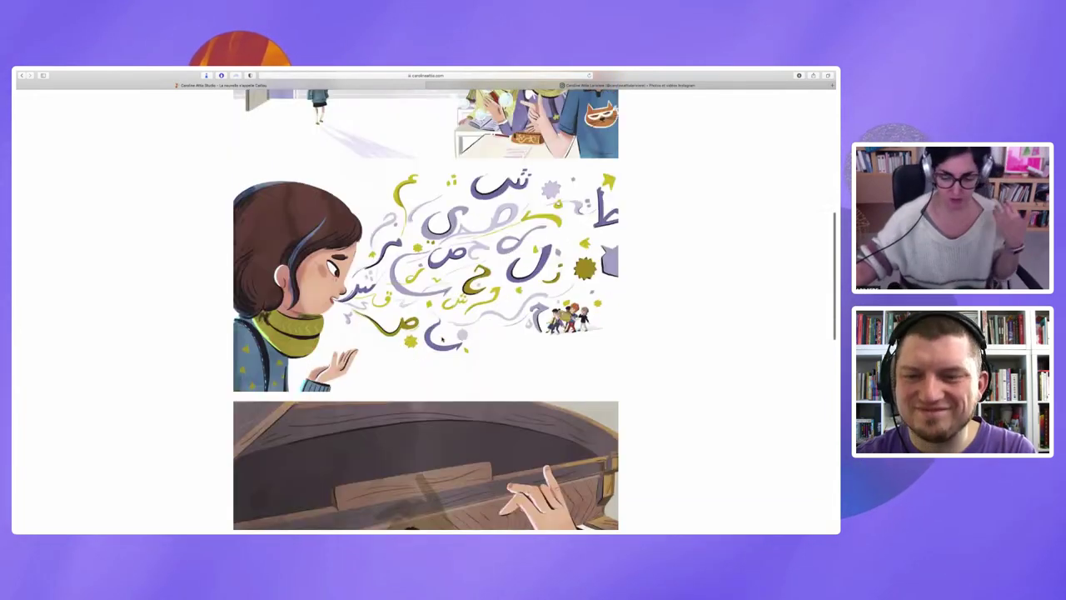
scroll(426, 309, down, 3)
scroll(442, 339, down, 1)
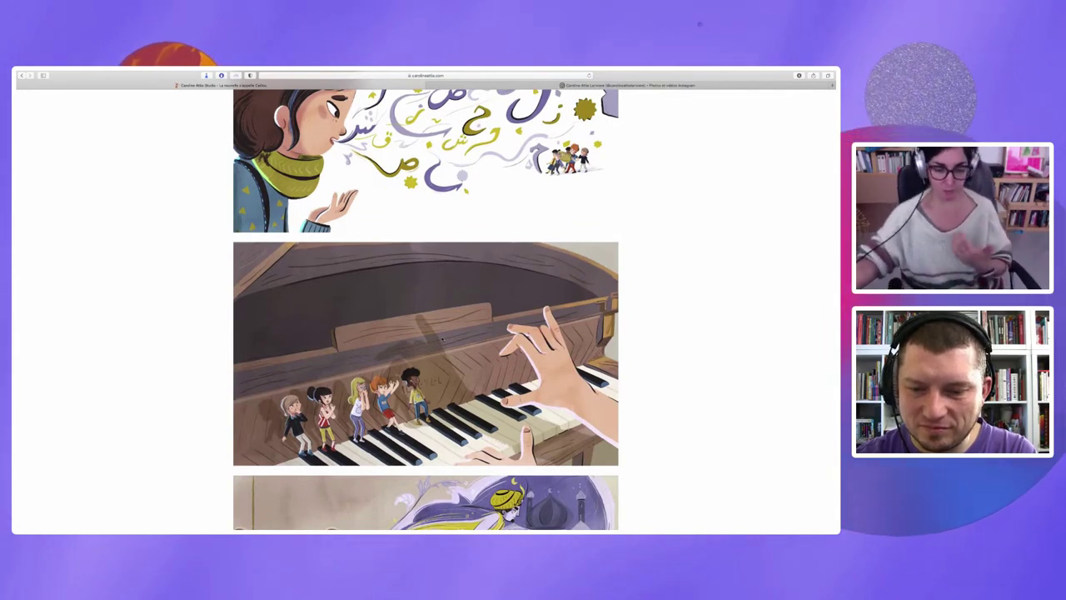
scroll(442, 339, down, 1)
scroll(443, 337, down, 2)
scroll(443, 337, down, 2)
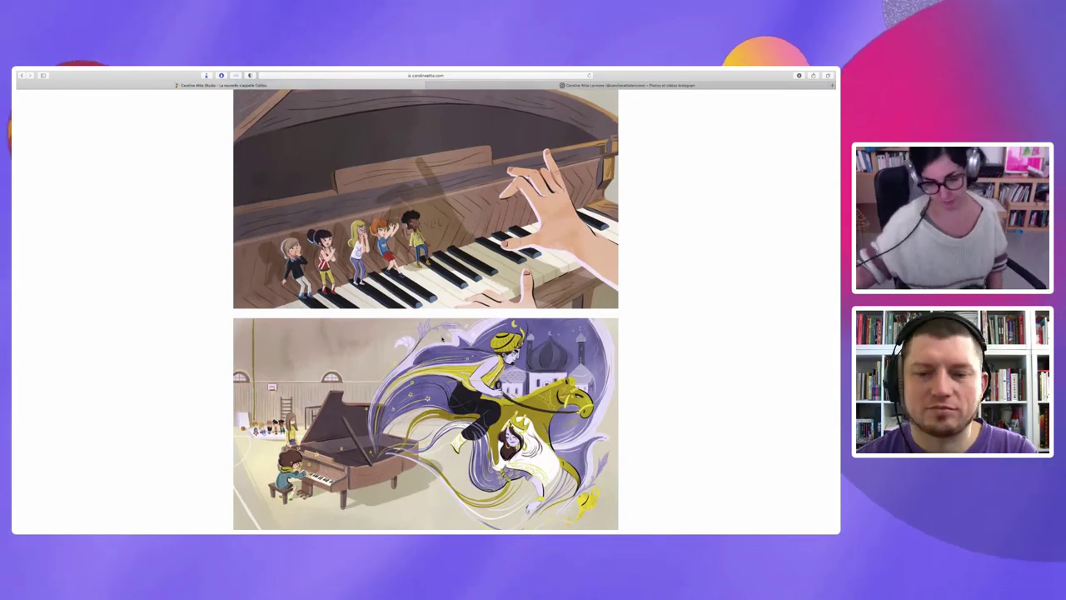
scroll(442, 339, down, 3)
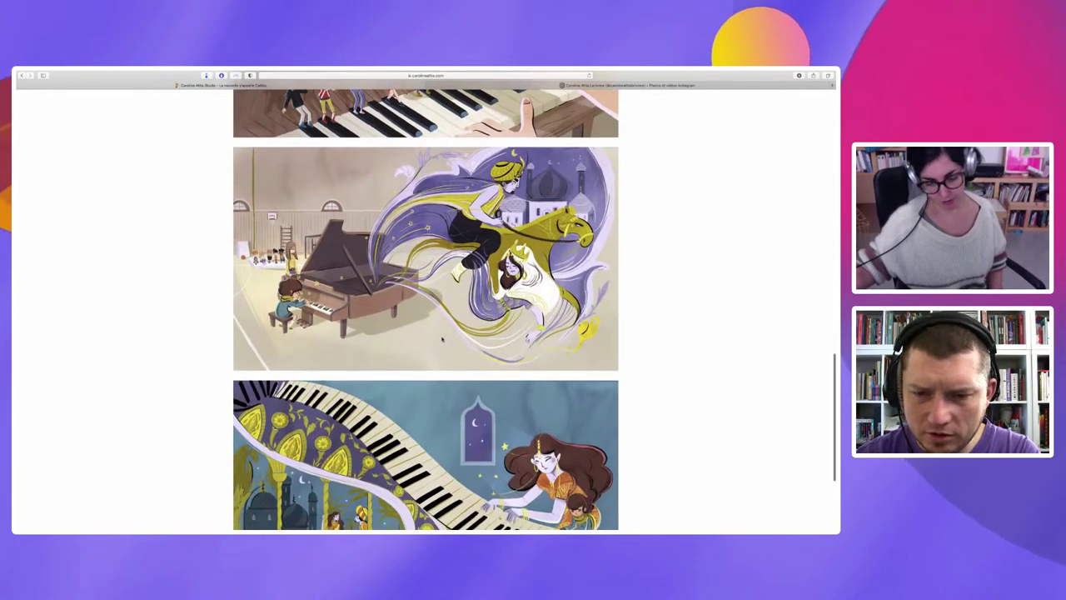
scroll(443, 338, down, 1)
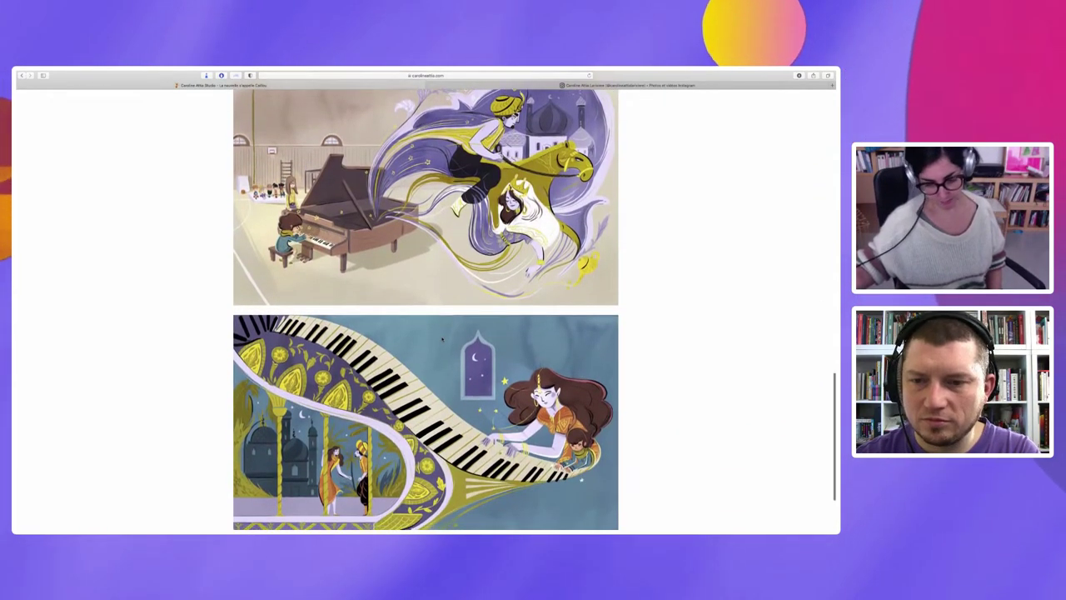
scroll(442, 338, down, 2)
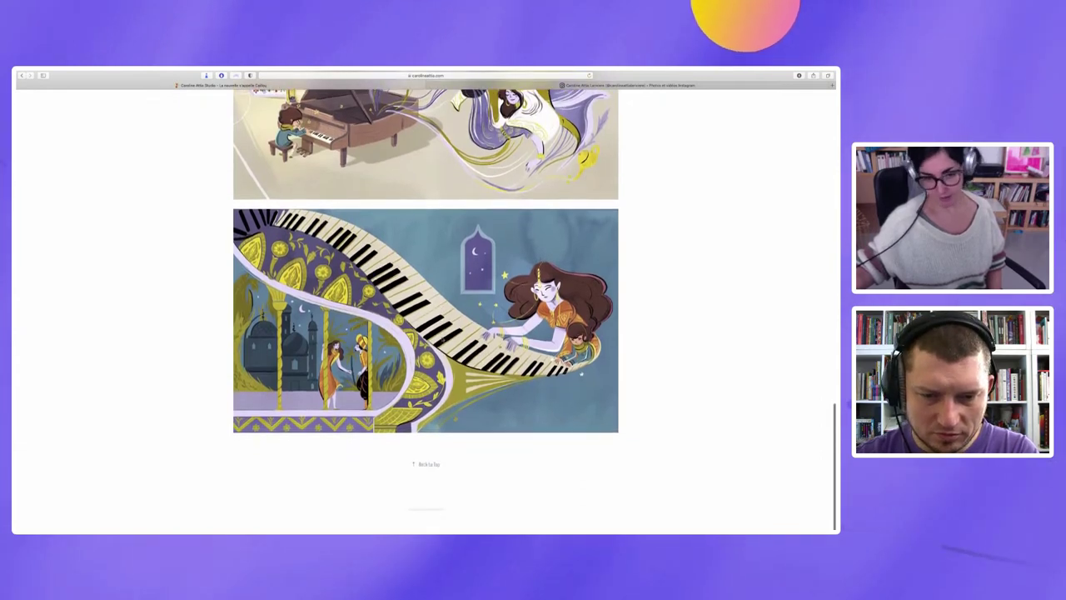
- Scroll back to the top and return to the LATEST illustrations grid
scroll(443, 338, up, 3)
scroll(442, 338, up, 15)
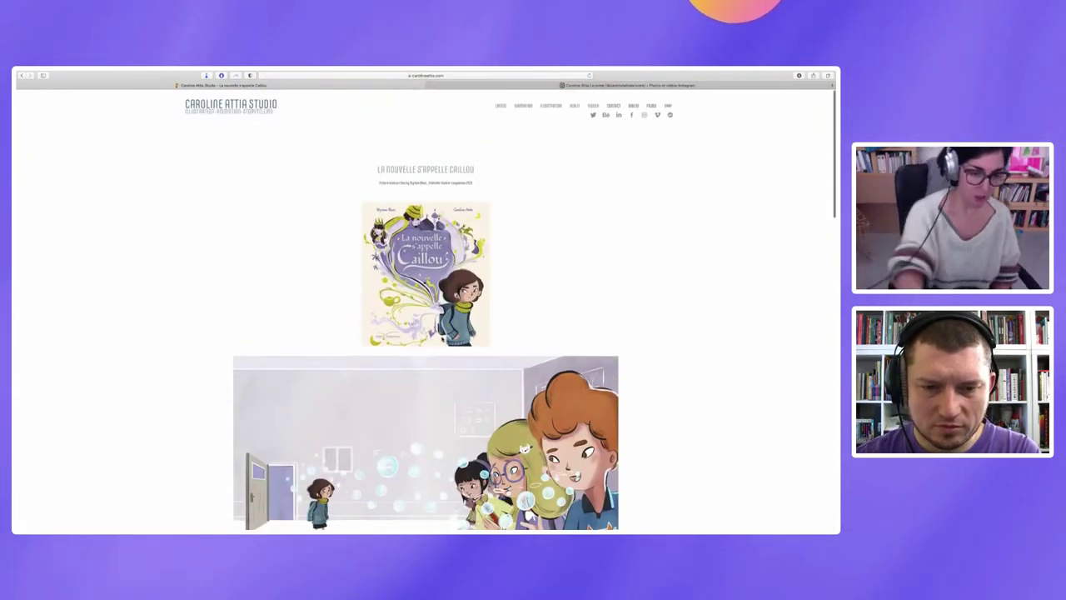
click(501, 106)
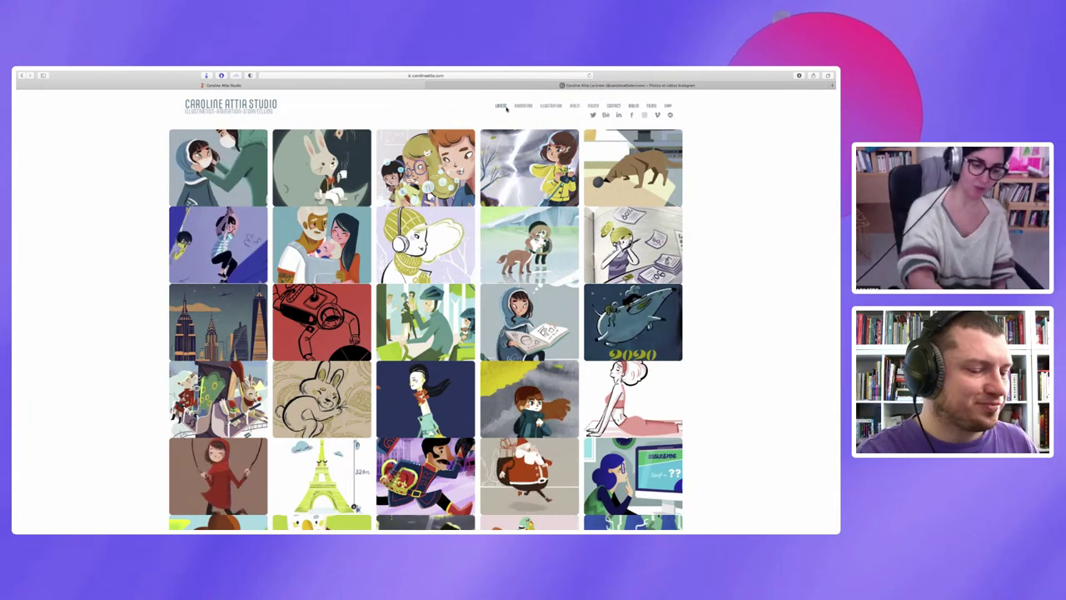
- Open the New York Times Weekend page and scroll through its High Time For Fun treehouse images
click(236, 250)
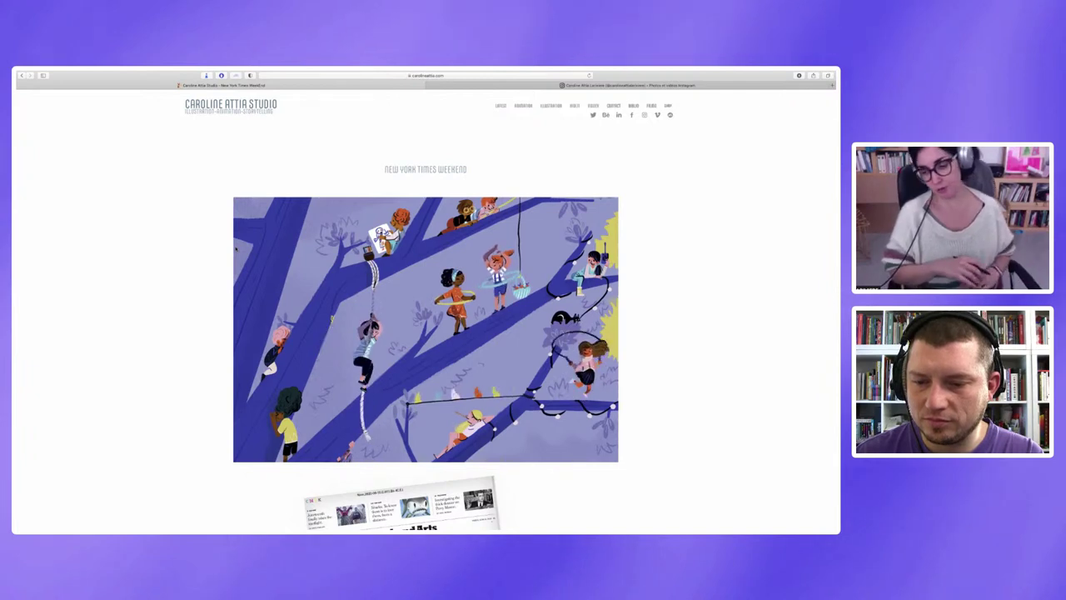
scroll(236, 247, down, 1)
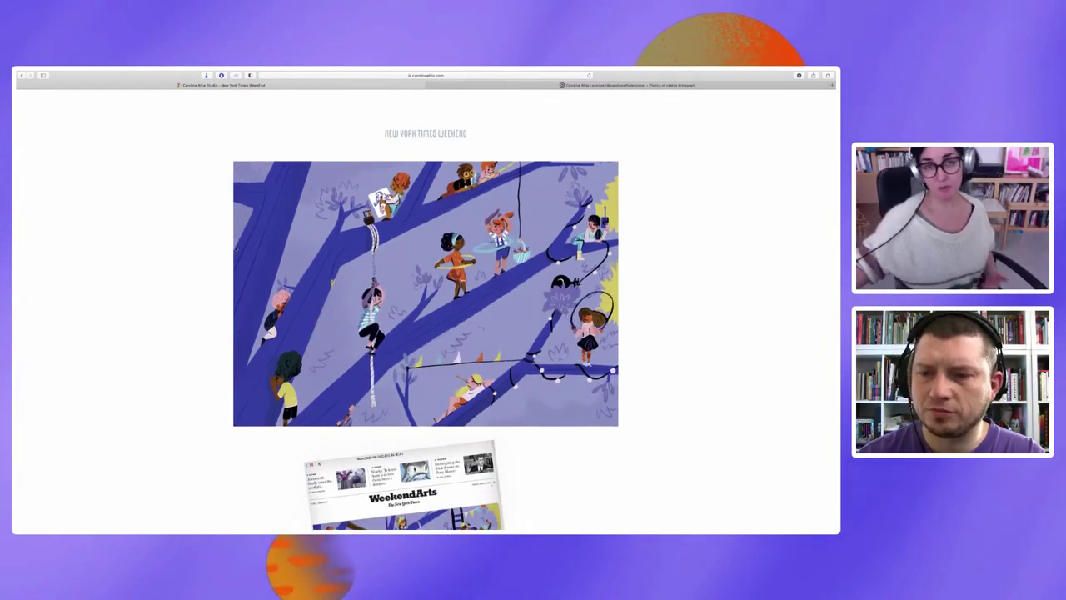
scroll(236, 248, down, 1)
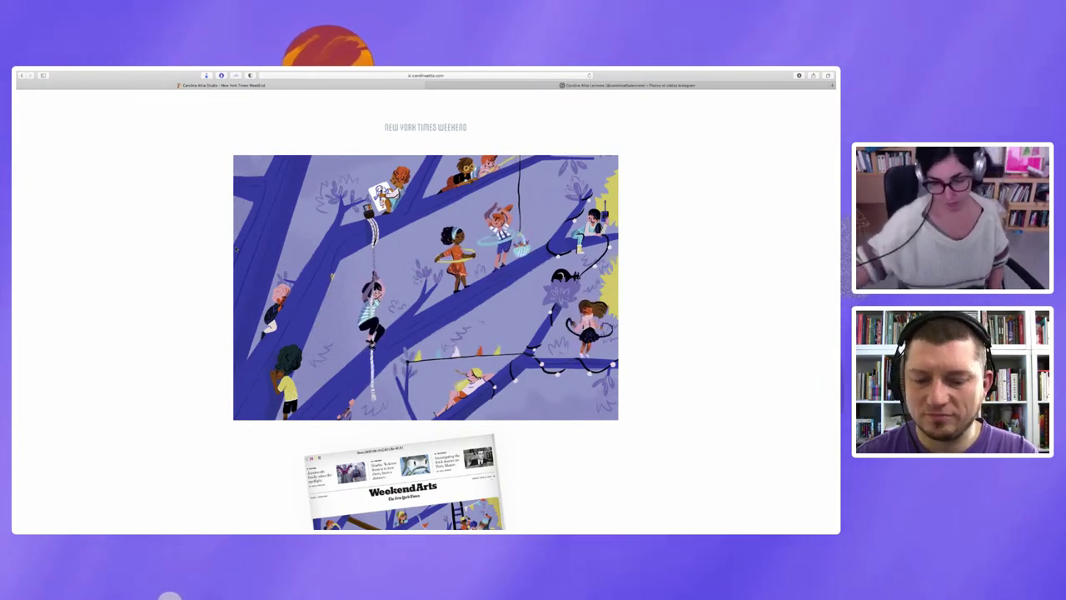
scroll(236, 248, down, 2)
scroll(236, 248, down, 2)
scroll(236, 249, down, 2)
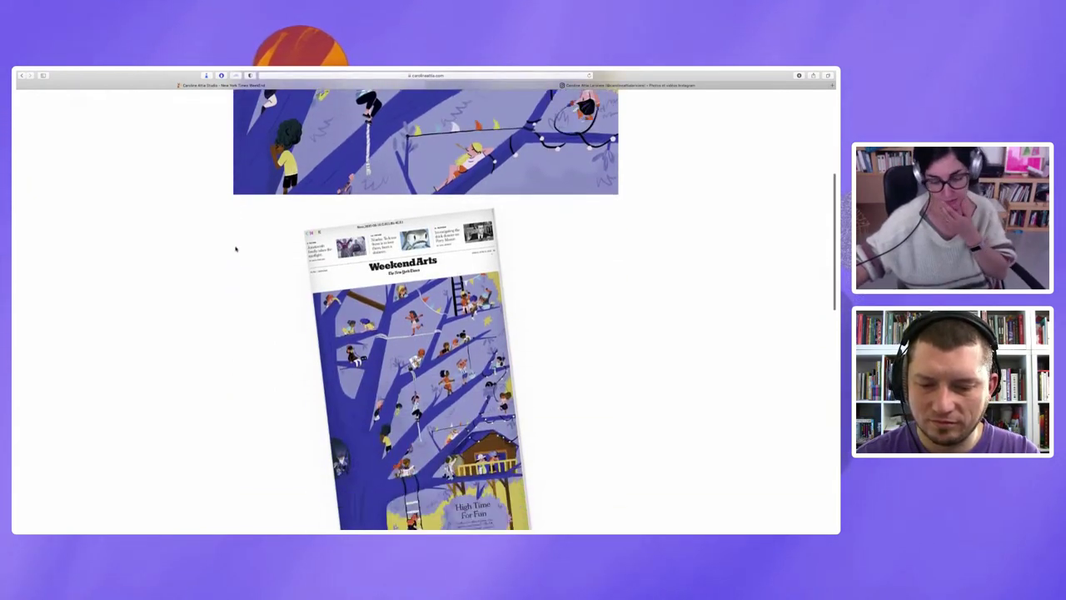
scroll(236, 248, down, 1)
scroll(236, 249, down, 1)
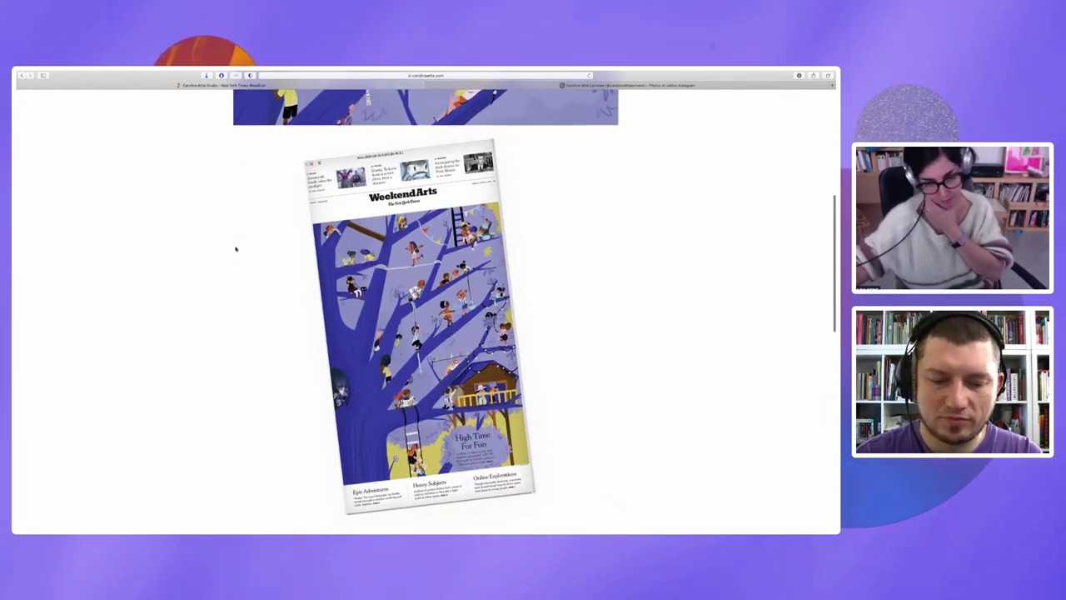
scroll(235, 248, down, 5)
scroll(235, 248, down, 2)
scroll(235, 248, down, 2)
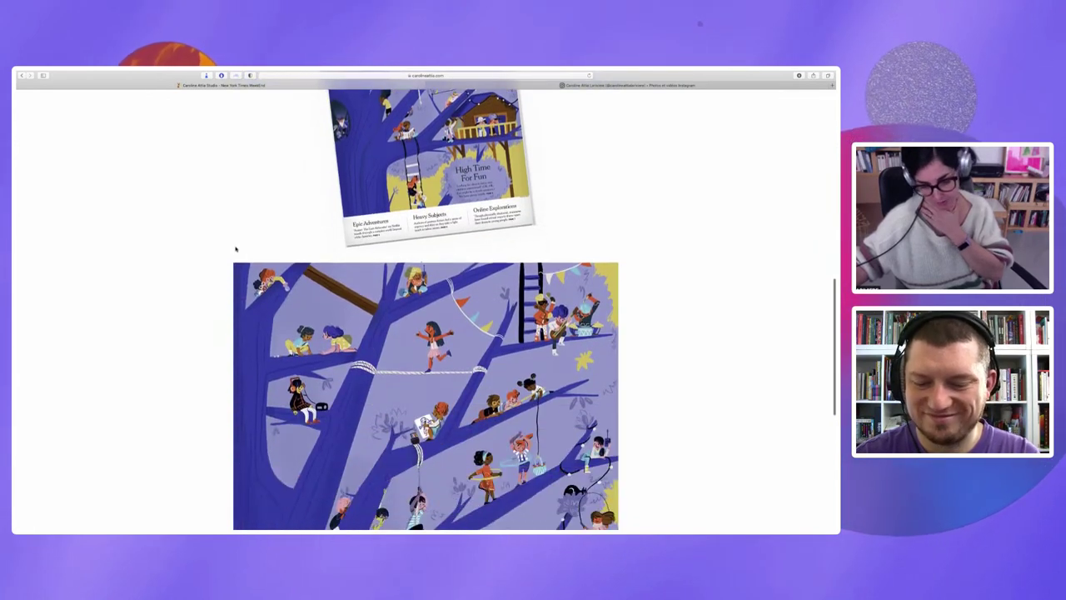
scroll(236, 248, down, 2)
scroll(236, 248, down, 1)
scroll(236, 249, down, 1)
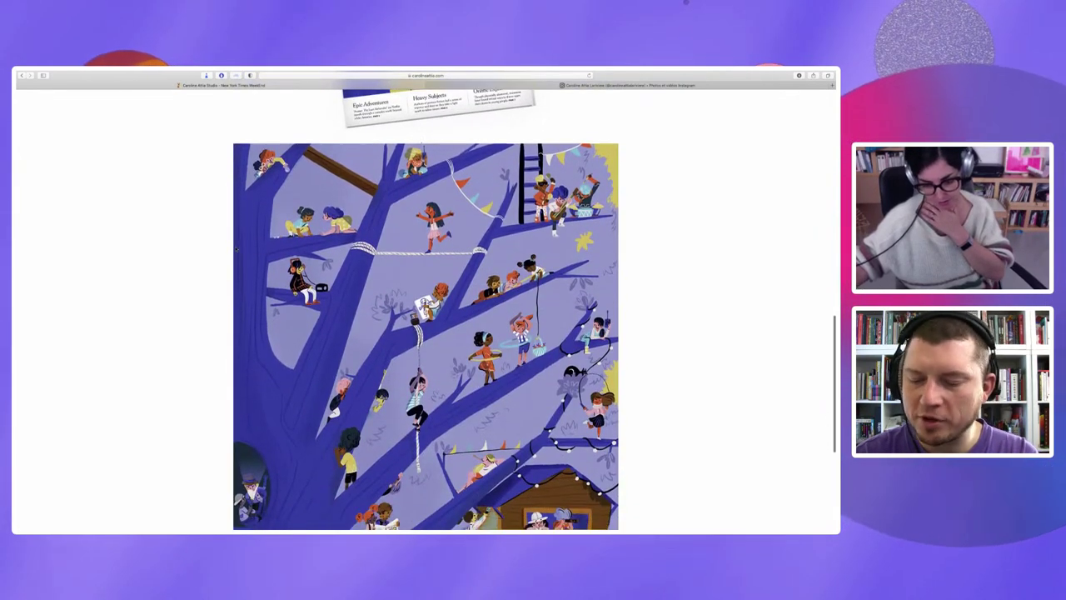
scroll(236, 248, down, 2)
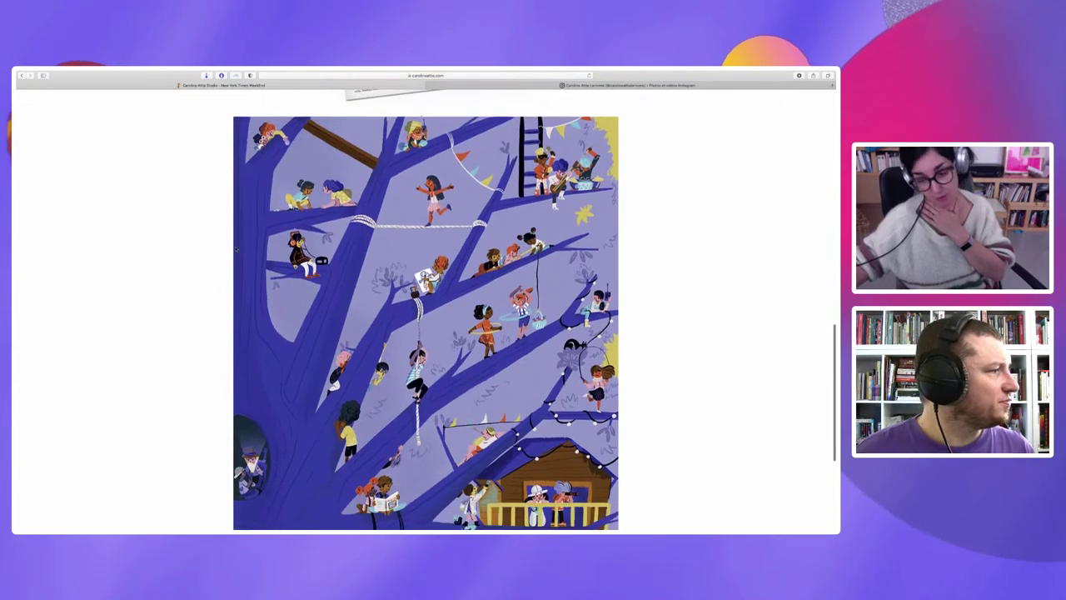
scroll(236, 248, down, 1)
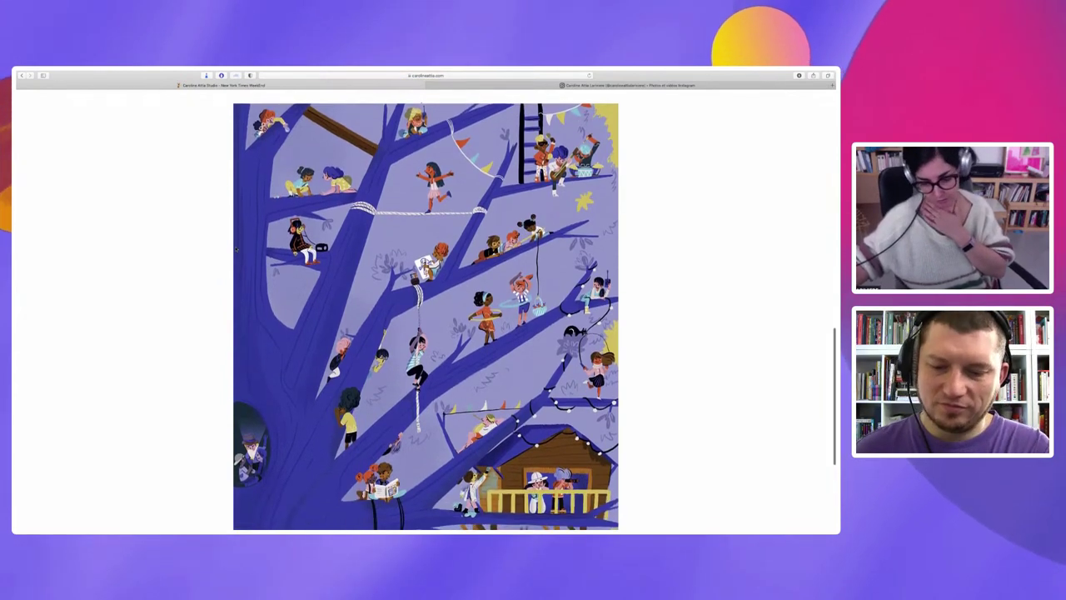
scroll(236, 249, down, 3)
scroll(235, 248, down, 1)
scroll(235, 248, down, 4)
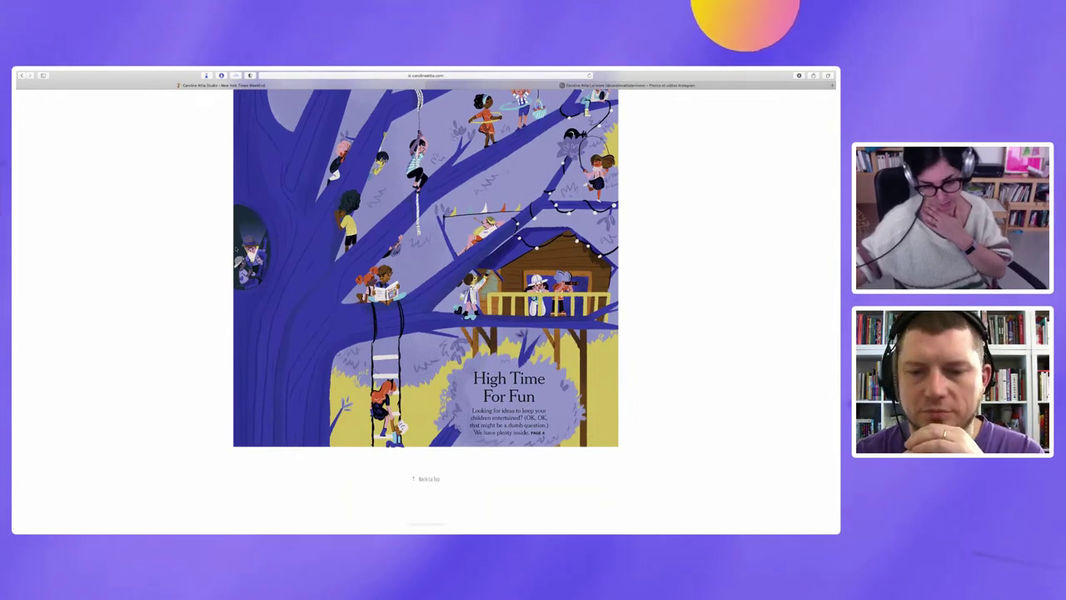
scroll(236, 248, up, 4)
scroll(235, 248, up, 2)
scroll(236, 248, up, 3)
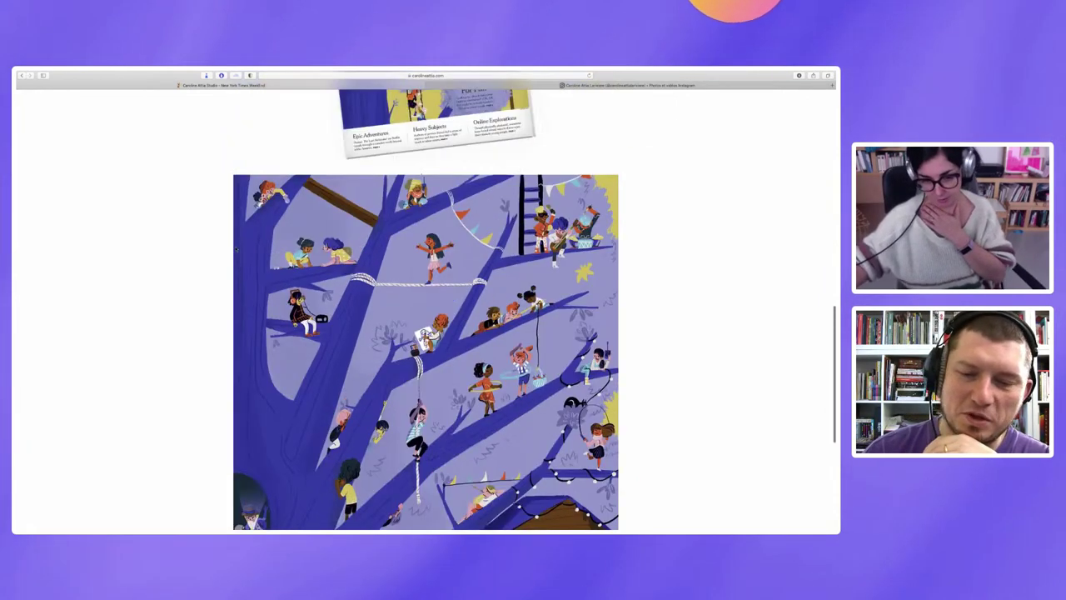
scroll(236, 249, up, 10)
scroll(236, 248, down, 1)
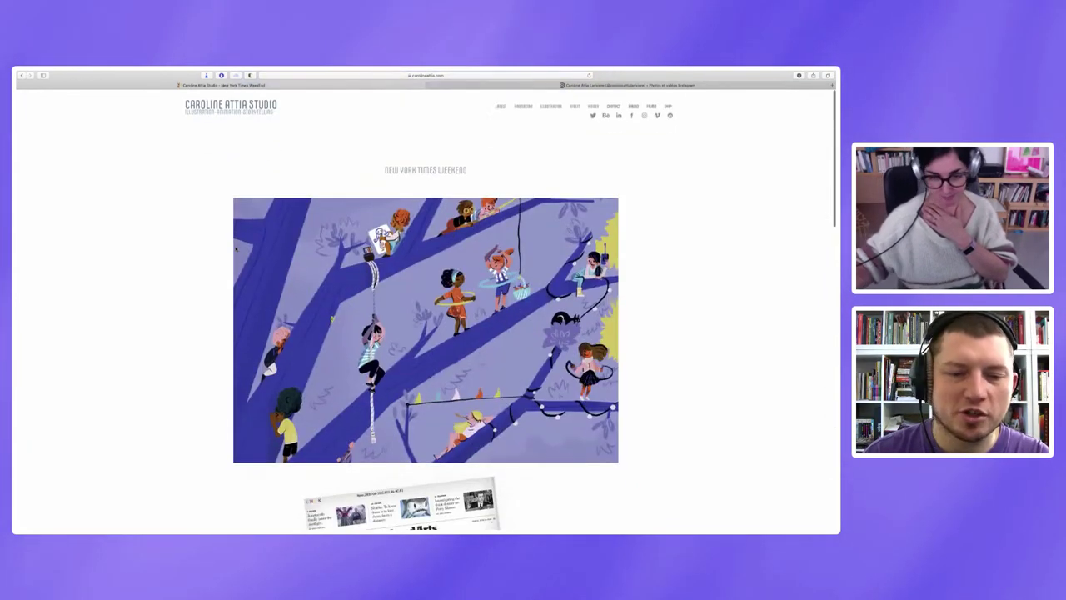
- Return to the gallery, open Au pays de l'aurore boréale and scroll down through its stills
click(22, 75)
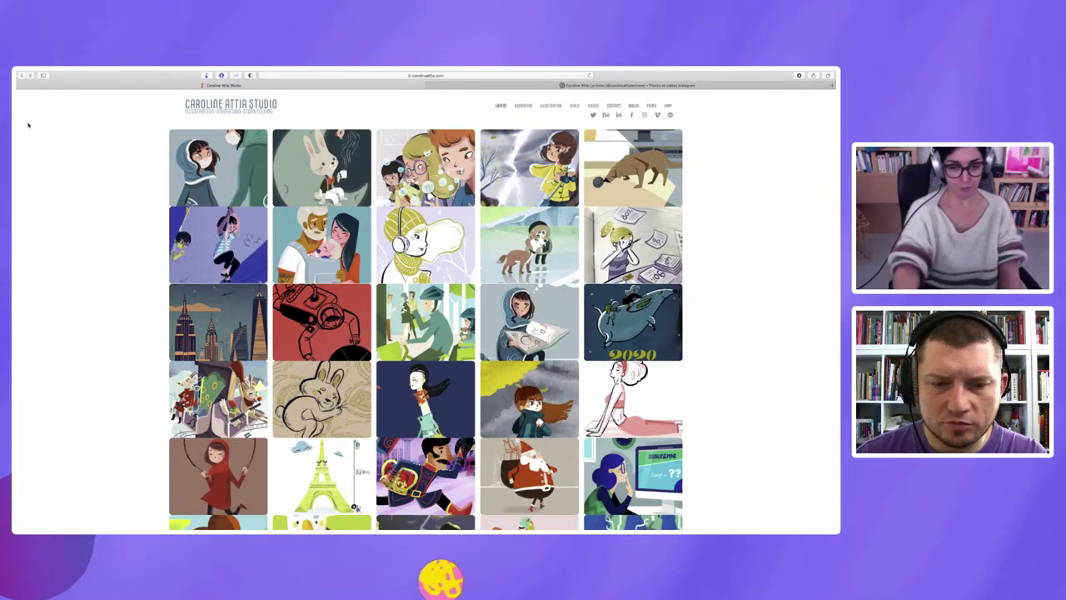
click(547, 240)
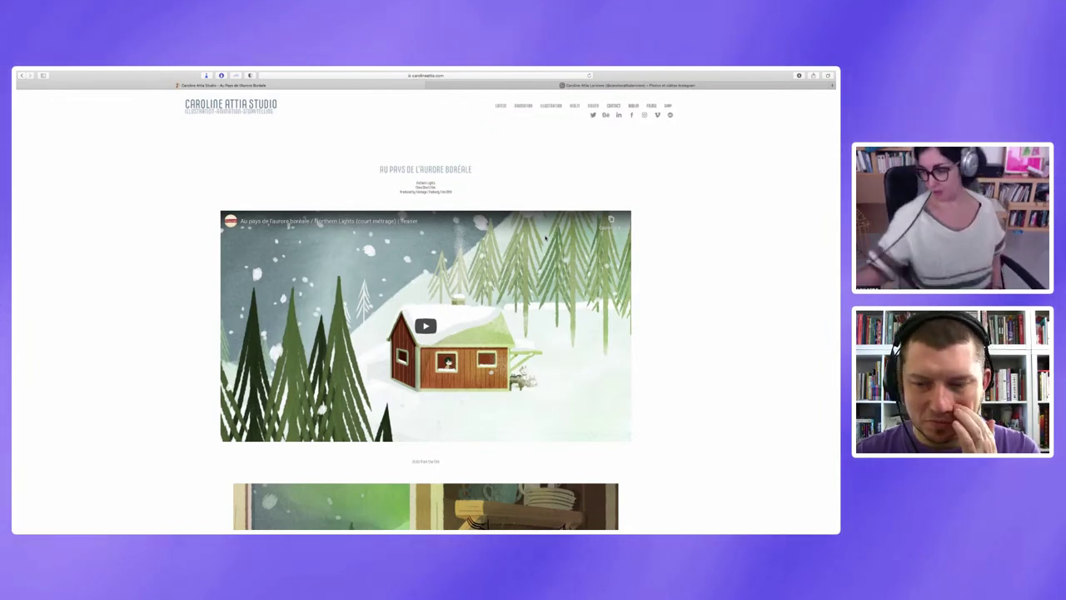
scroll(545, 238, down, 5)
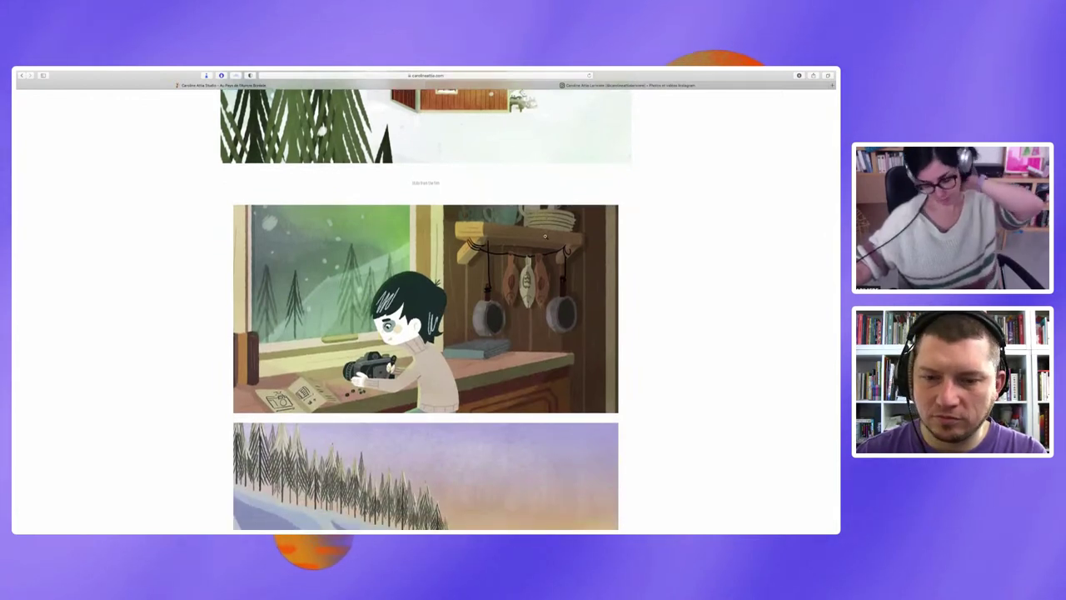
scroll(545, 237, down, 3)
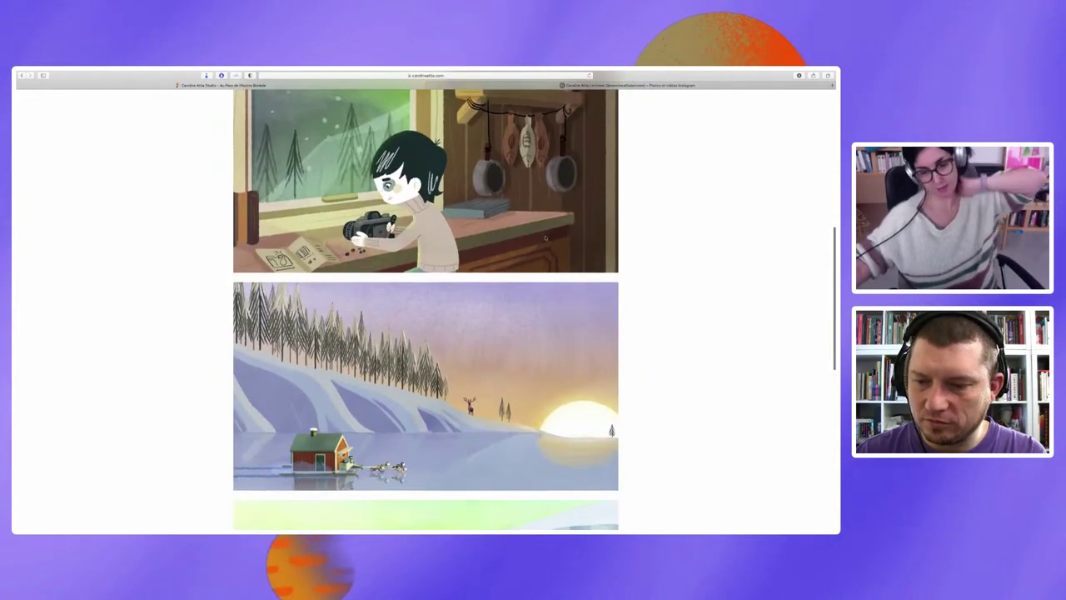
scroll(545, 238, down, 5)
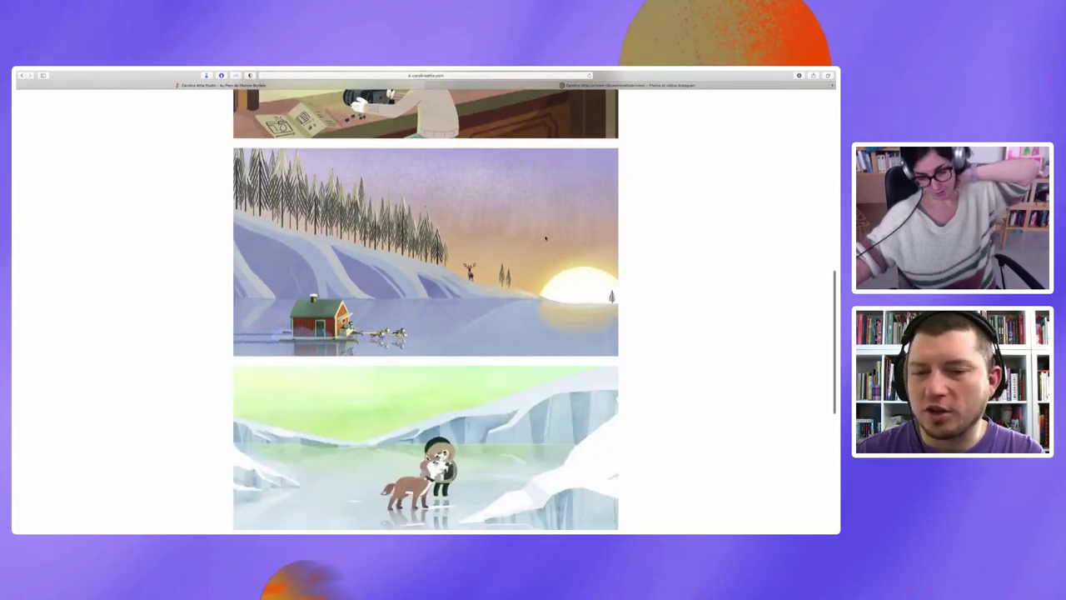
scroll(546, 238, down, 4)
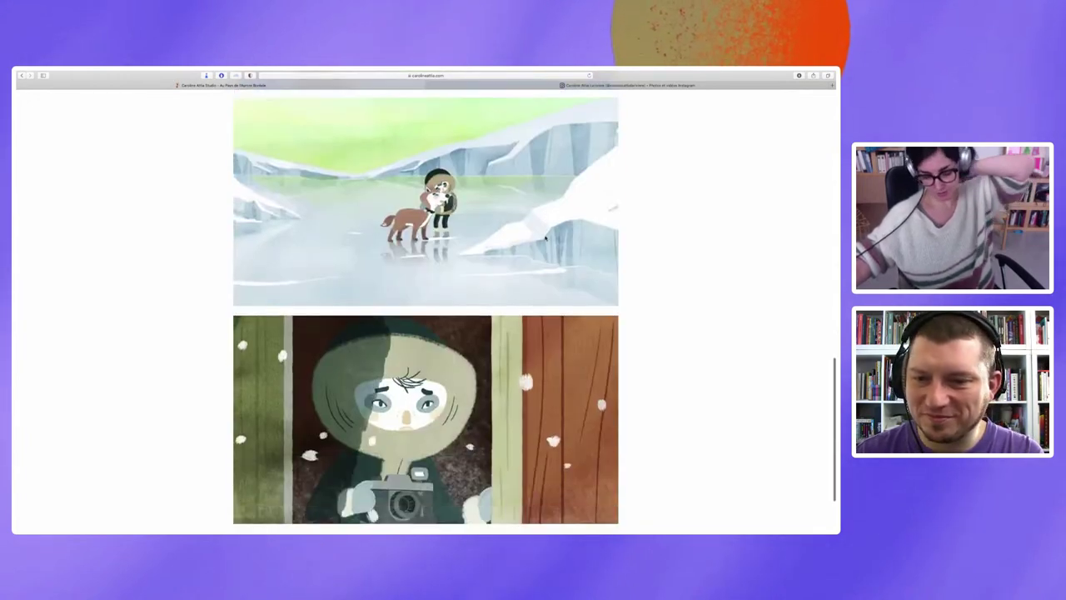
scroll(546, 238, down, 2)
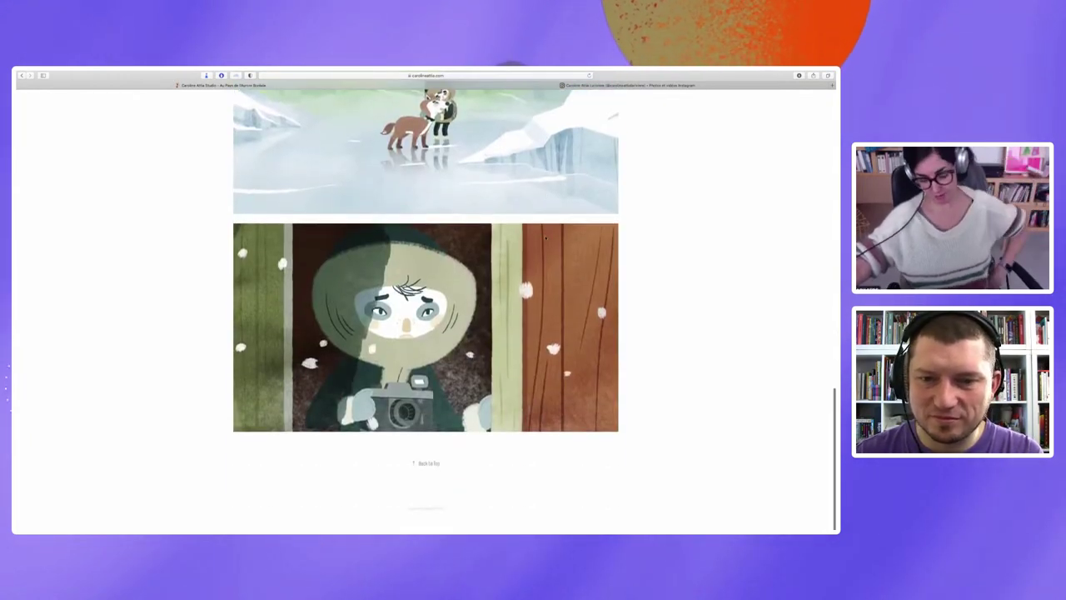
scroll(545, 239, up, 2)
scroll(545, 238, up, 10)
scroll(546, 239, down, 5)
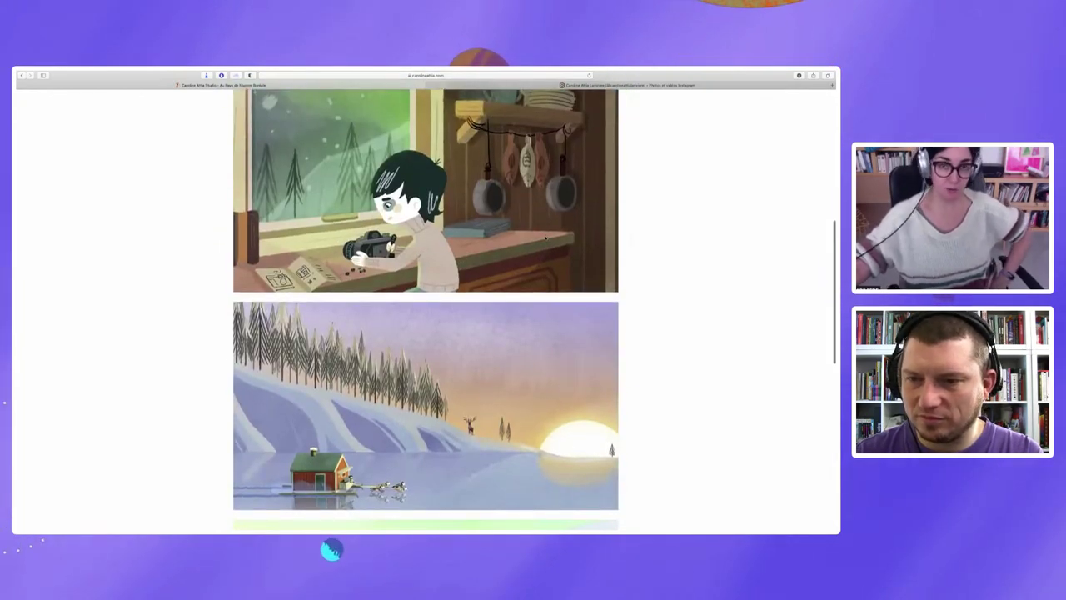
scroll(546, 238, down, 3)
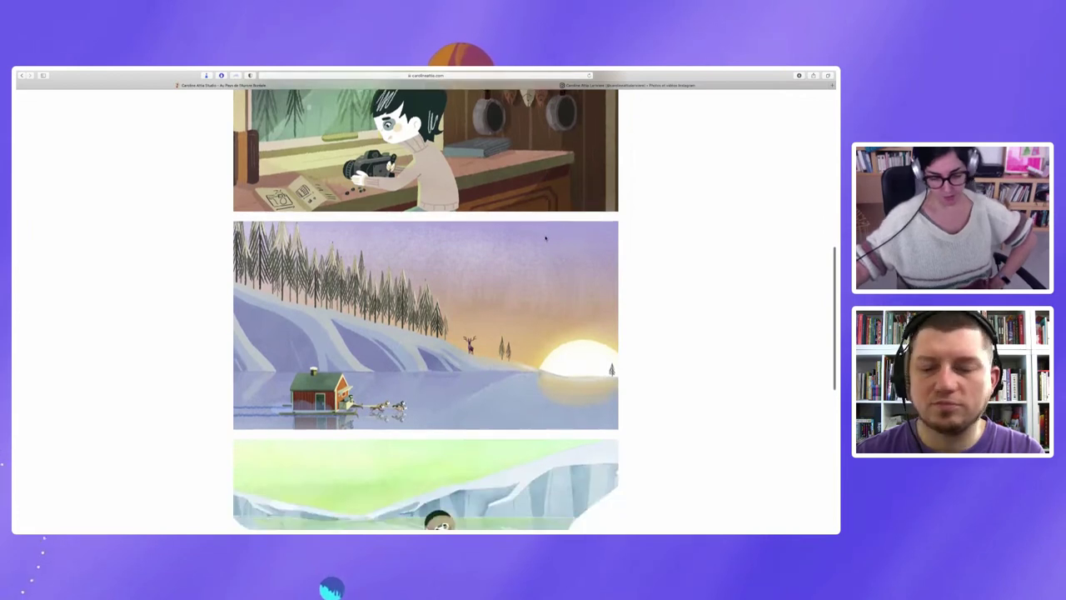
scroll(545, 238, down, 2)
scroll(546, 238, down, 3)
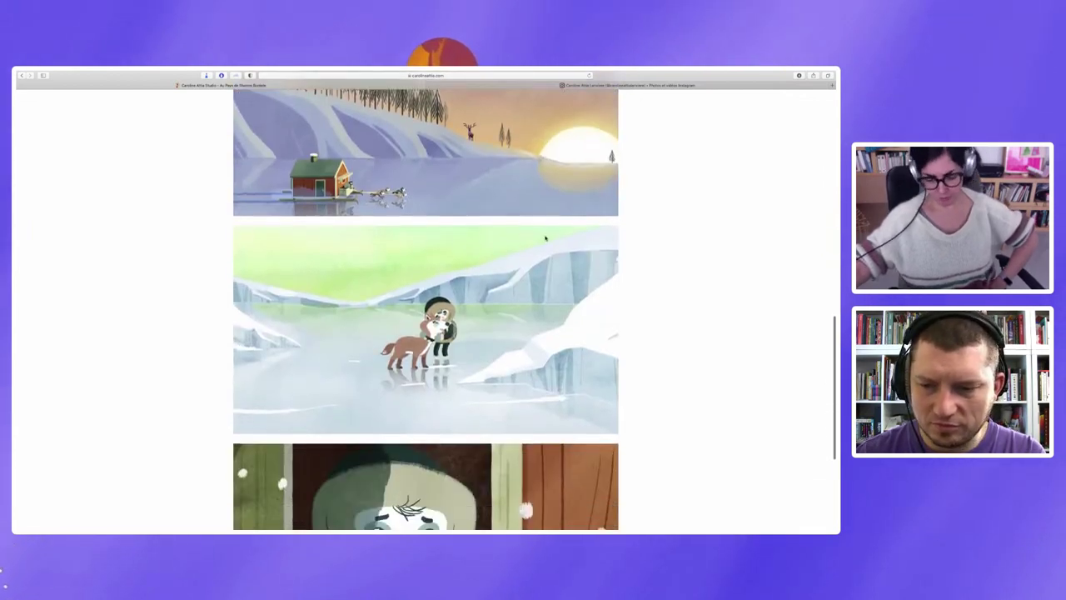
scroll(545, 238, down, 3)
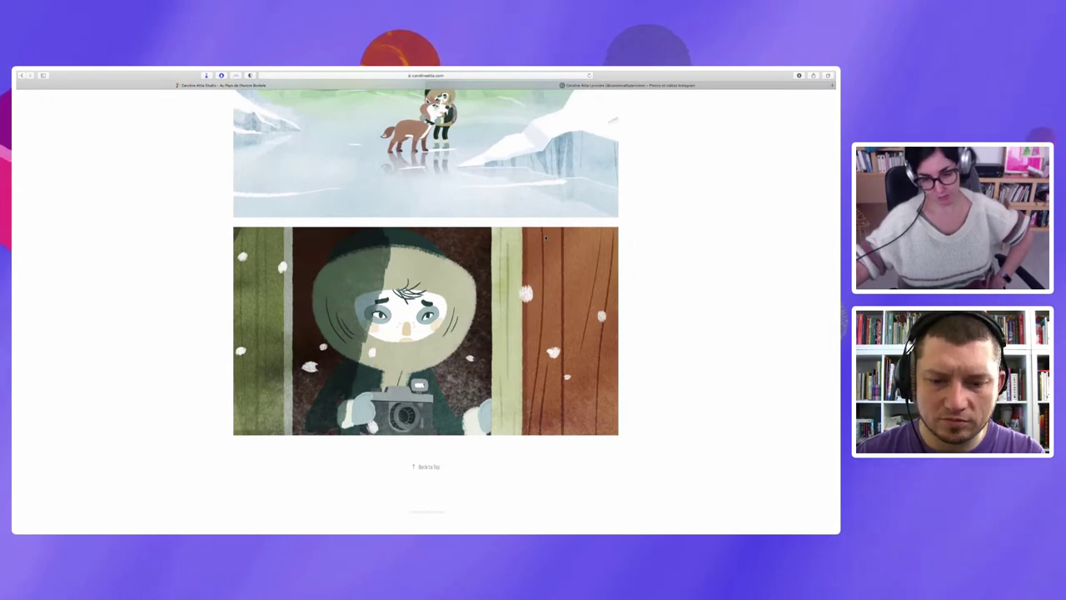
- Scroll back up to the film page's title and teaser trailer video
scroll(546, 239, up, 1)
scroll(546, 239, up, 1)
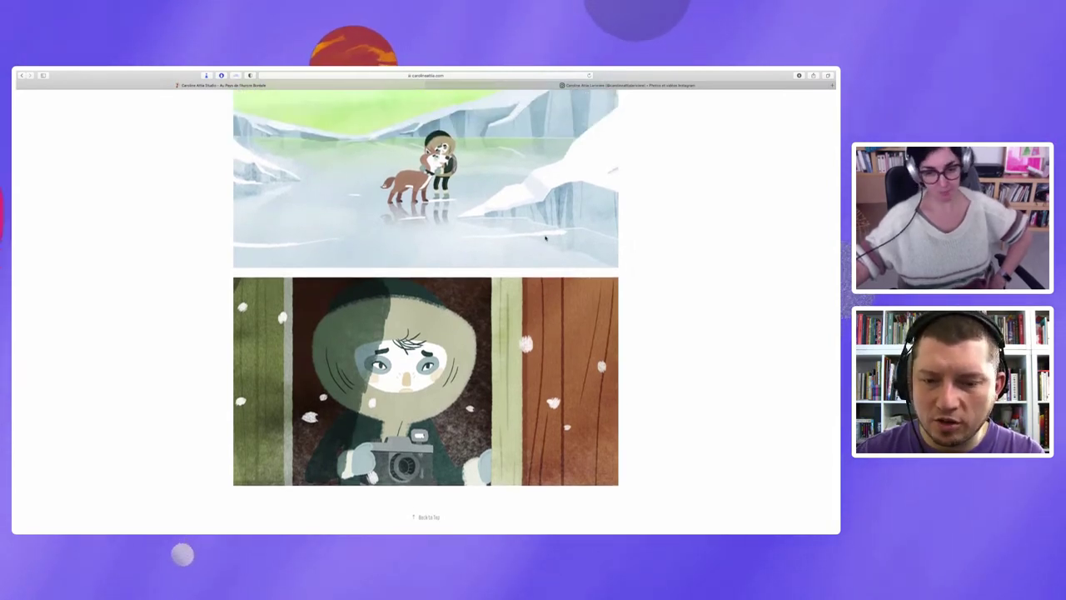
scroll(545, 238, up, 1)
scroll(546, 238, up, 6)
scroll(546, 238, up, 8)
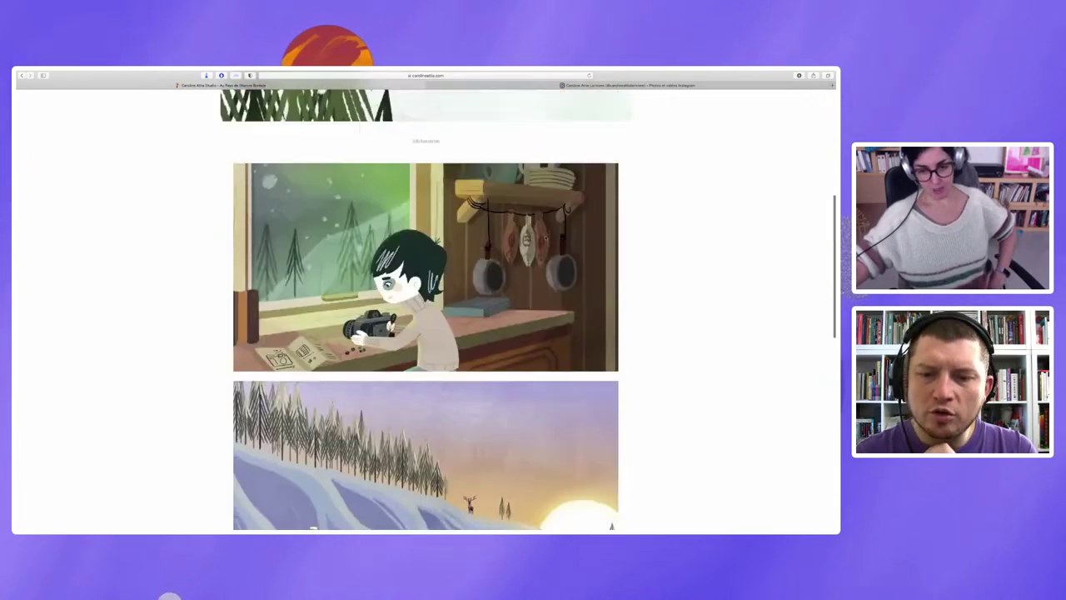
scroll(545, 238, up, 4)
scroll(546, 238, up, 3)
scroll(546, 239, up, 3)
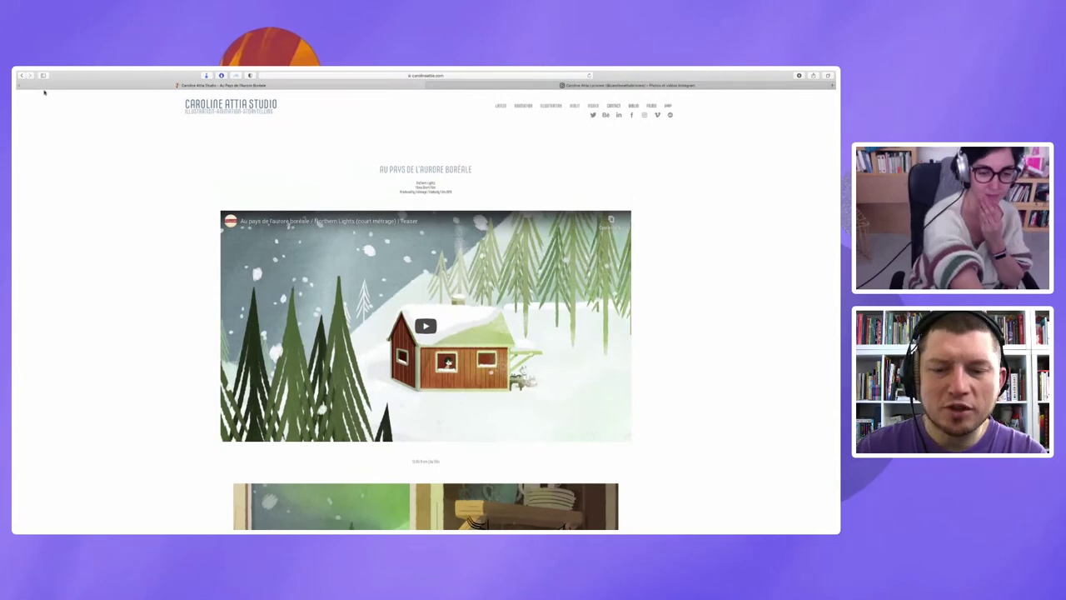
- Use the studio logo to return to the Caroline Attia Studio grid of latest illustrations
click(197, 106)
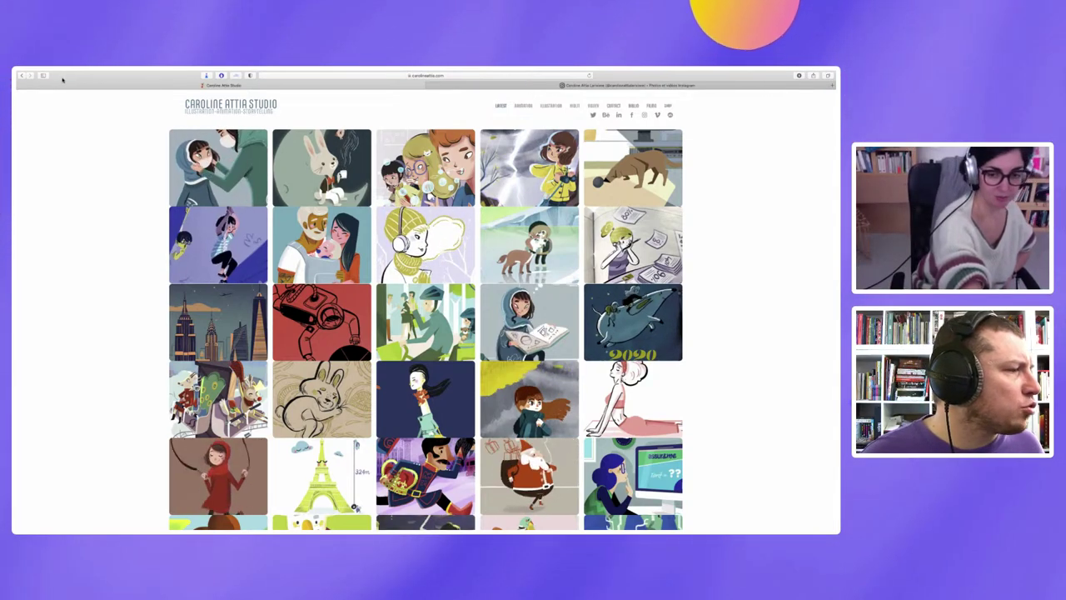
- Switch to Photoshop showing the hat-wearing stork with satchel and mug, Layers panel visible
mouse_move(55, 72)
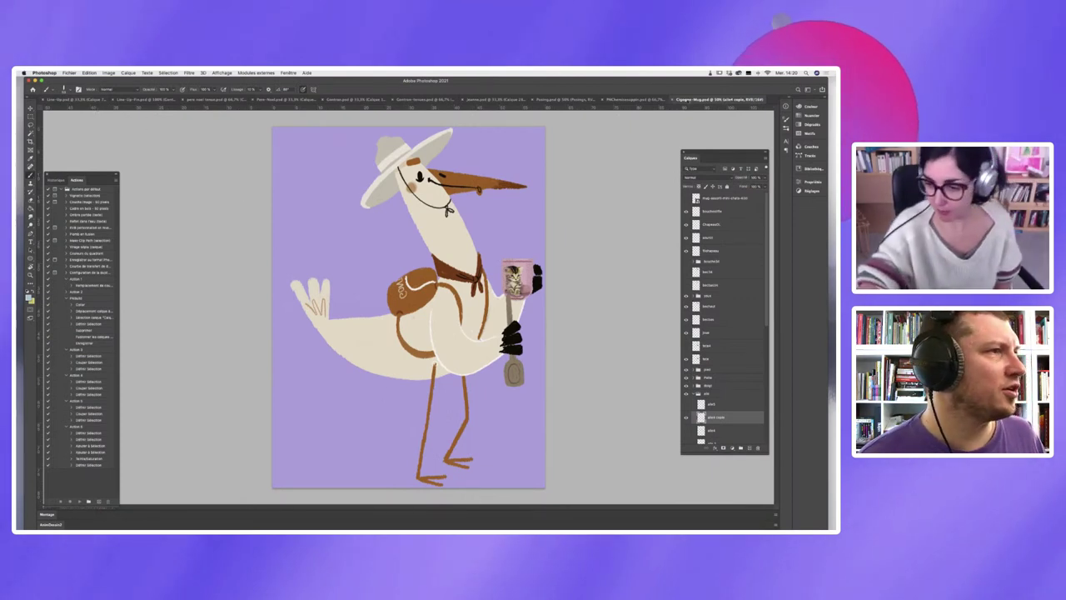
- Switch via PNChemiseapple.psd to the Line-Up.psd document, briefly moving focus away from Photoshop and back
click(638, 99)
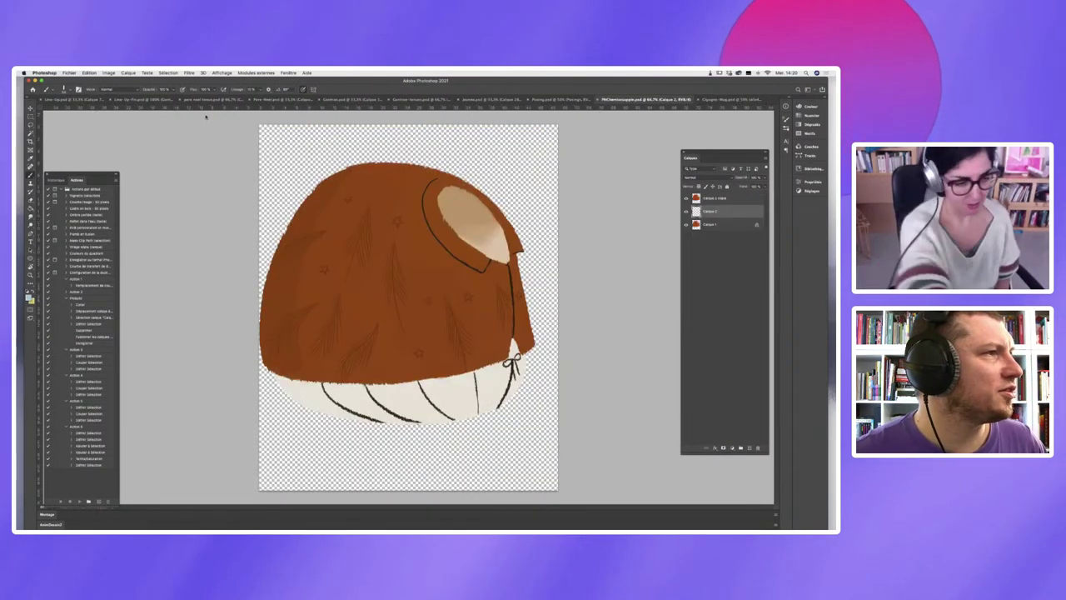
click(116, 98)
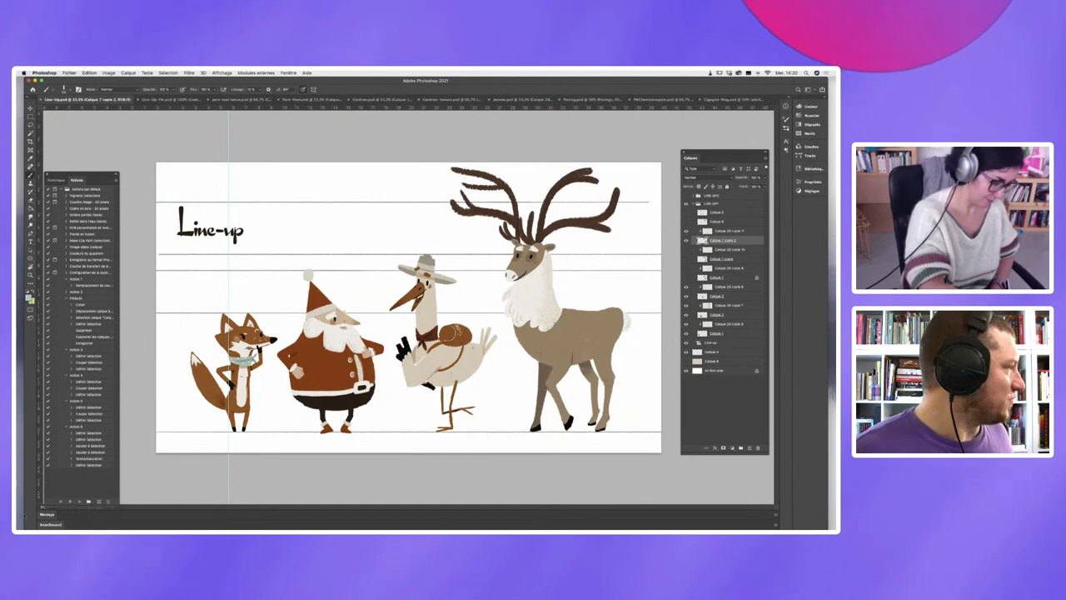
click(25, 516)
click(25, 516)
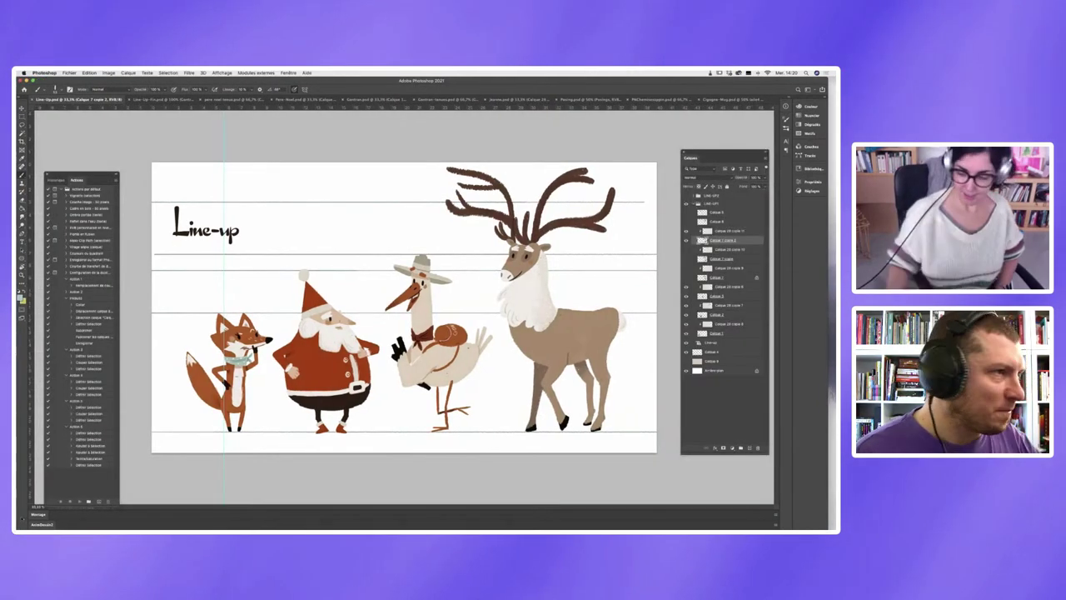
click(829, 514)
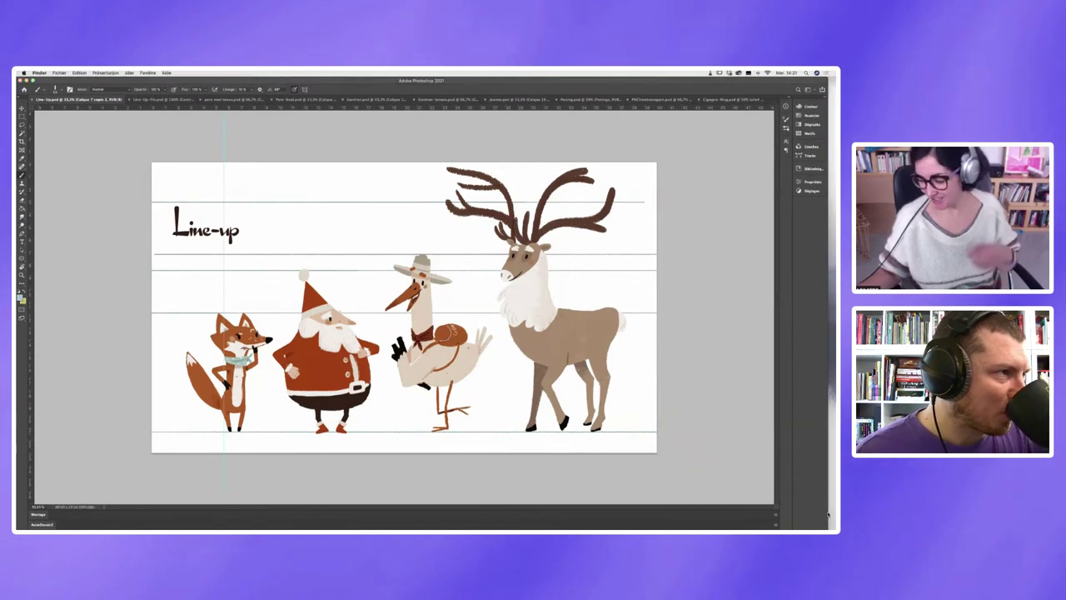
click(828, 515)
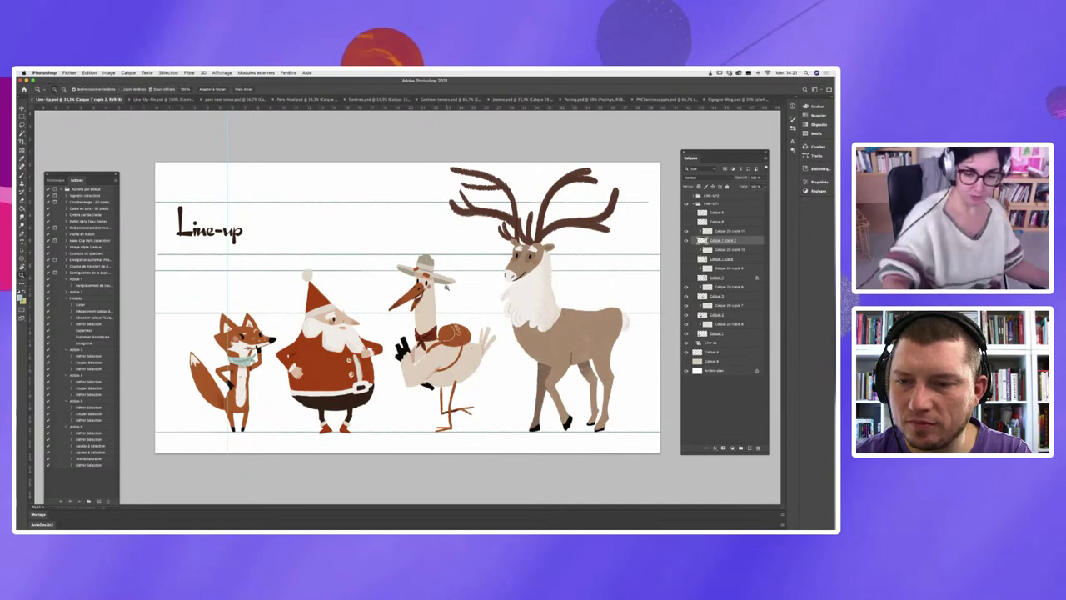
- Zoom in on the stork and toggle its shading layer off and on to compare
key(z)
click(438, 300)
click(438, 300)
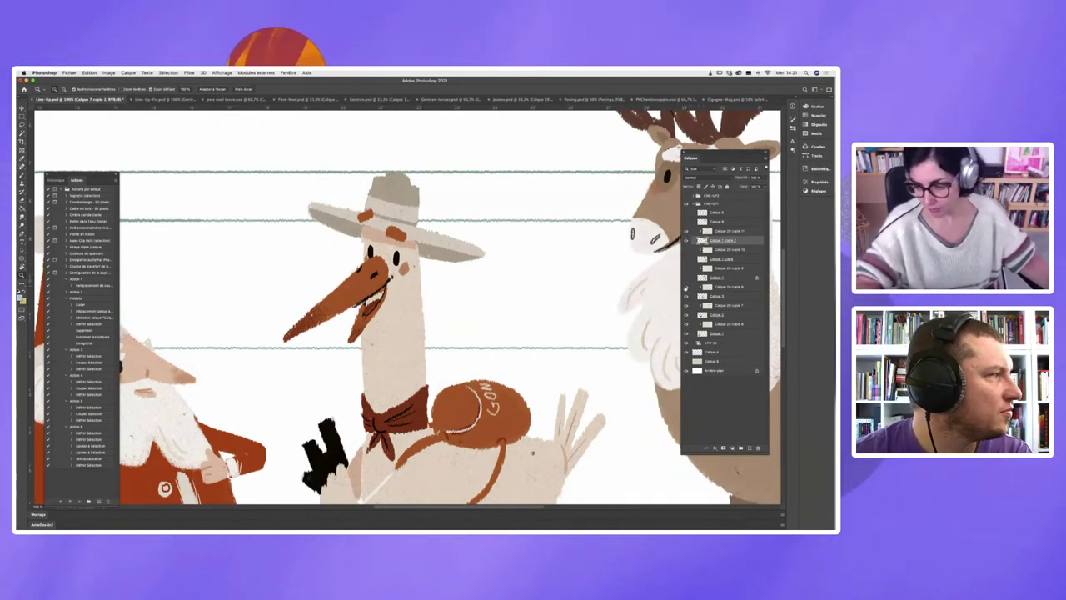
click(686, 287)
click(686, 288)
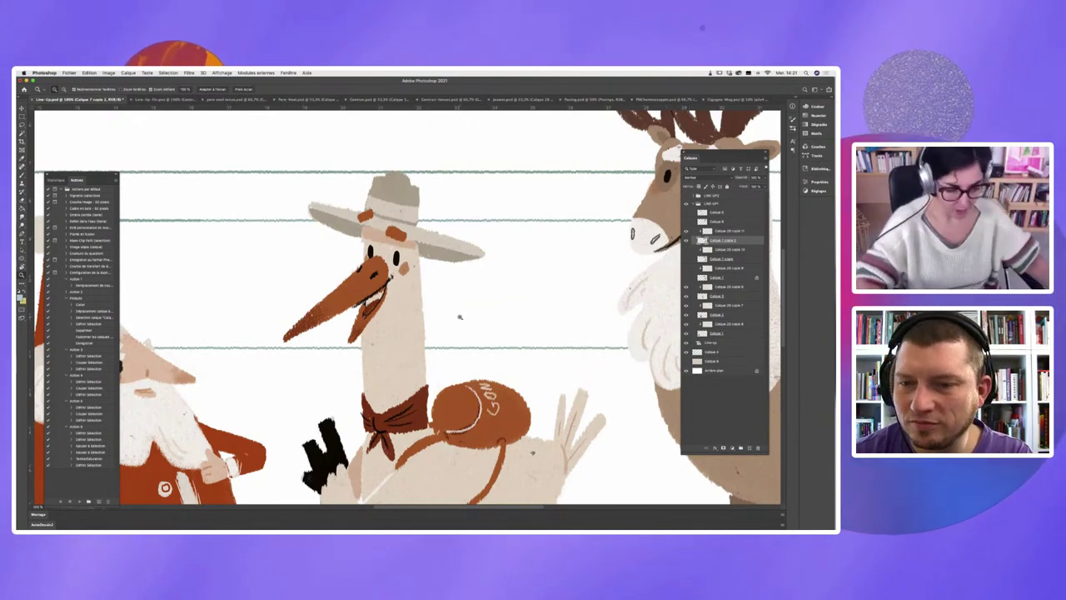
- Pan over to Santa, zoom back out, and switch to the Line-Up-Fin.psd document
drag(467, 322, 536, 275)
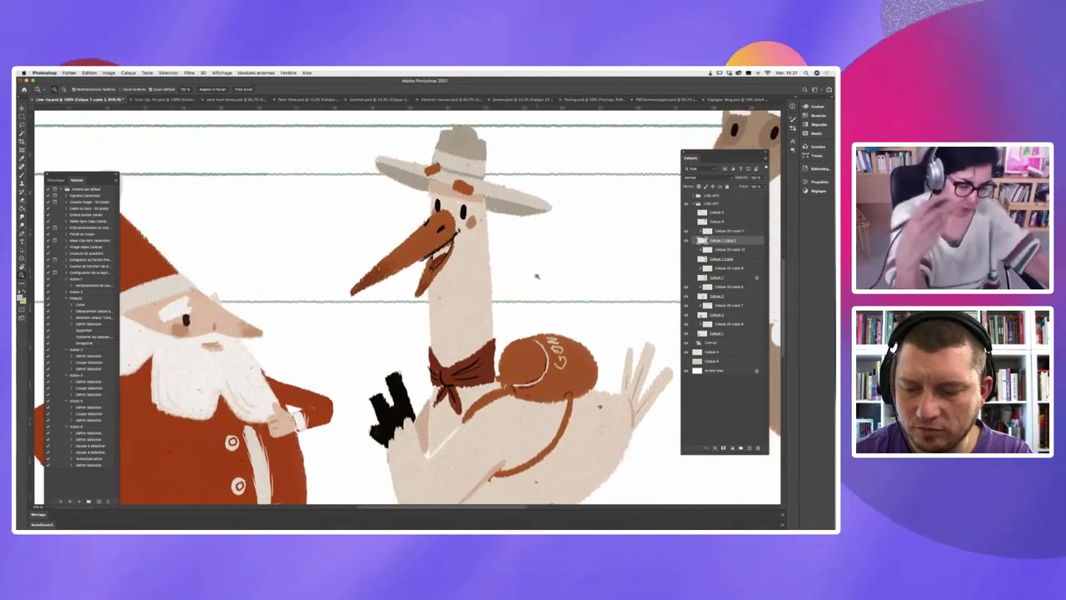
alt+click(389, 340)
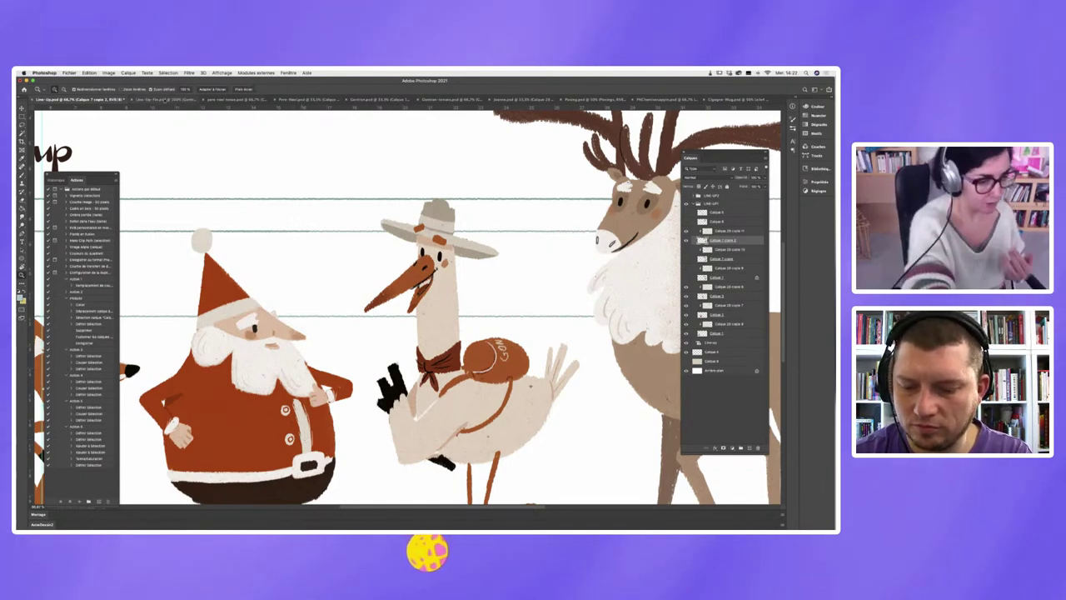
click(167, 100)
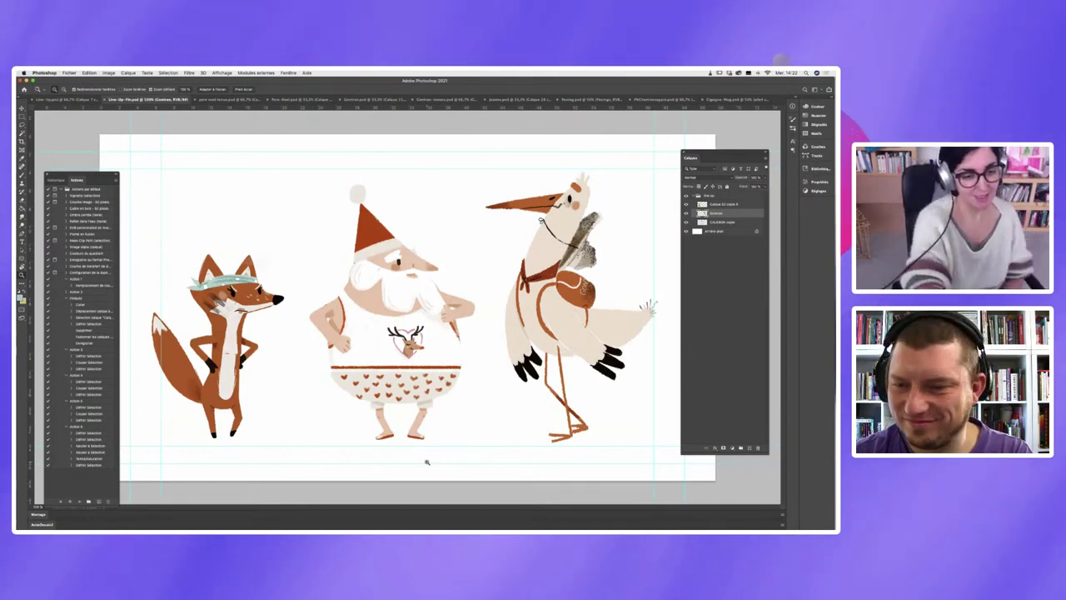
- View the Santa outfits, Père Noël, Gontran and Gontran-états sheets, then Jeanne, ending on the red hat drawing
click(241, 99)
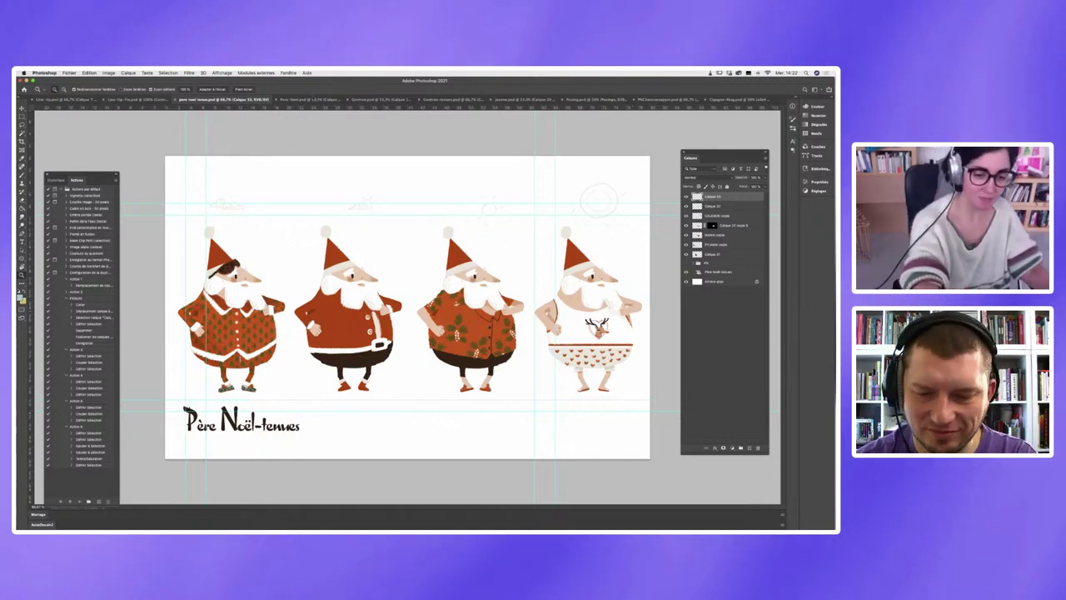
click(315, 99)
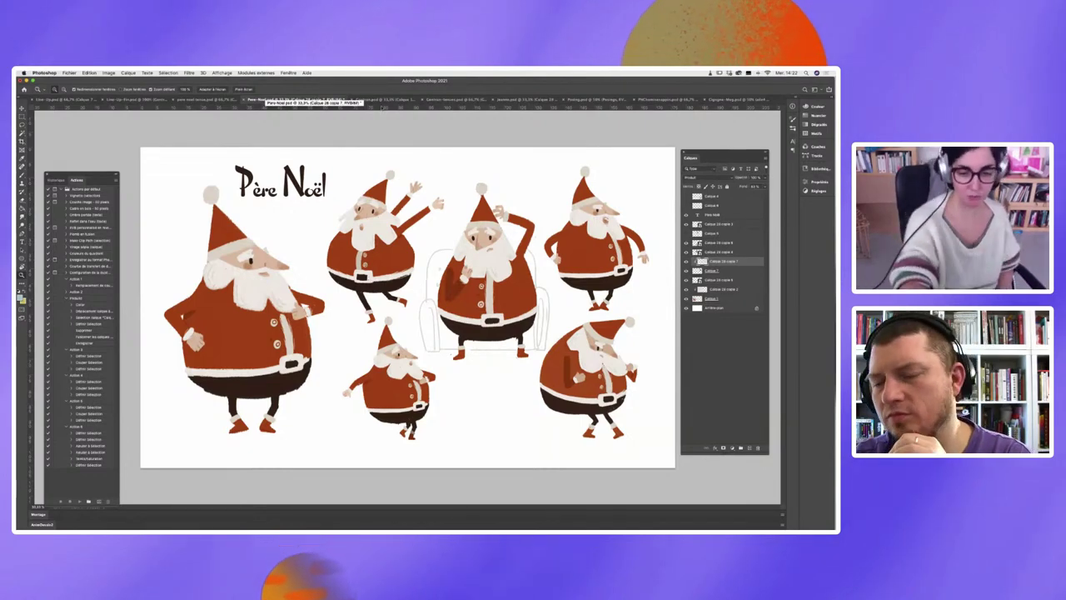
click(387, 100)
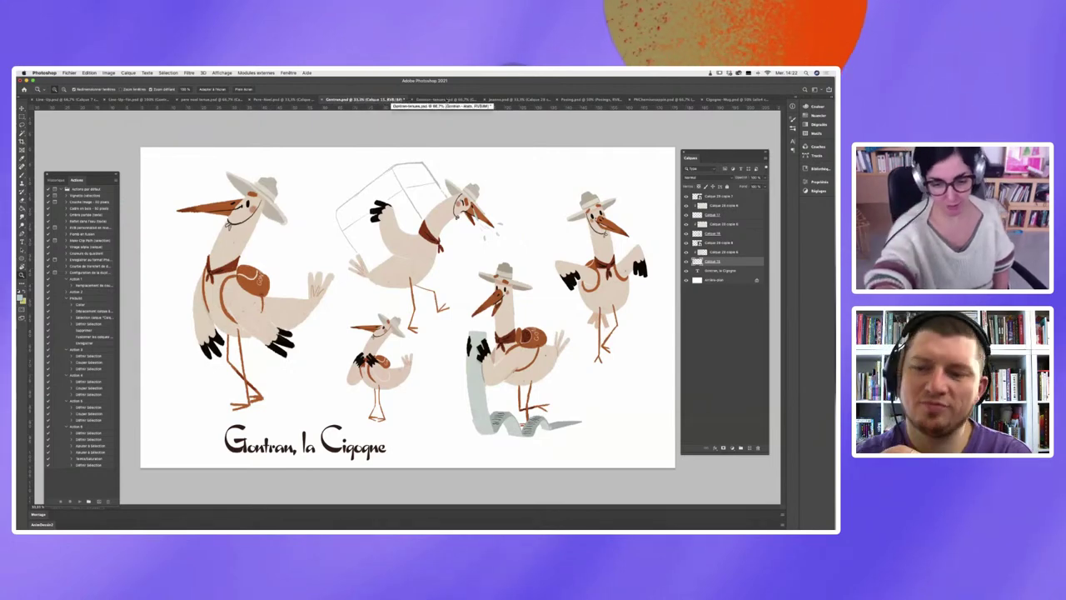
click(447, 100)
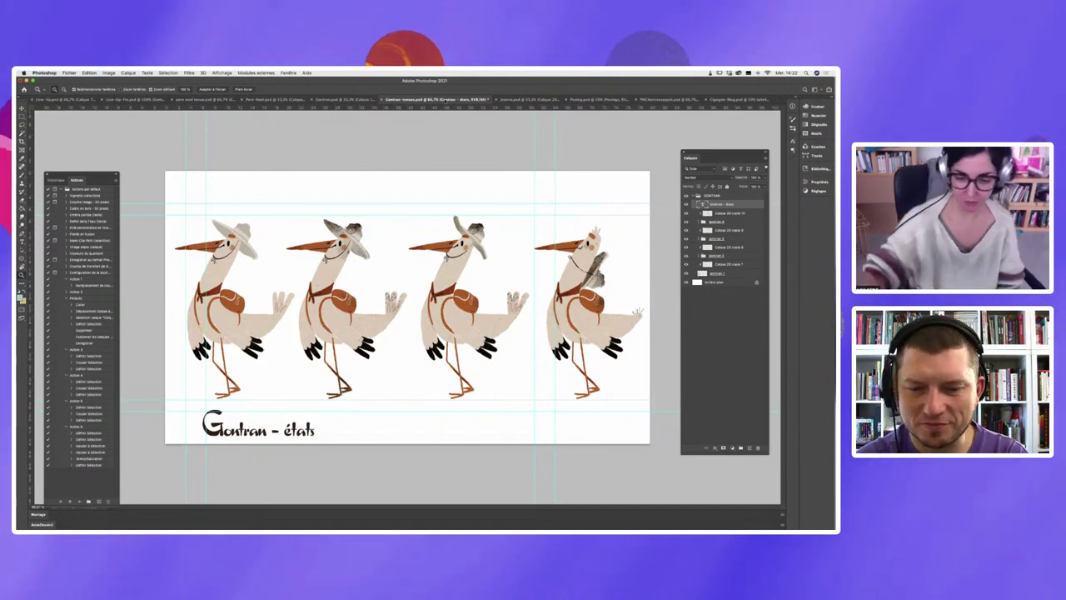
click(531, 100)
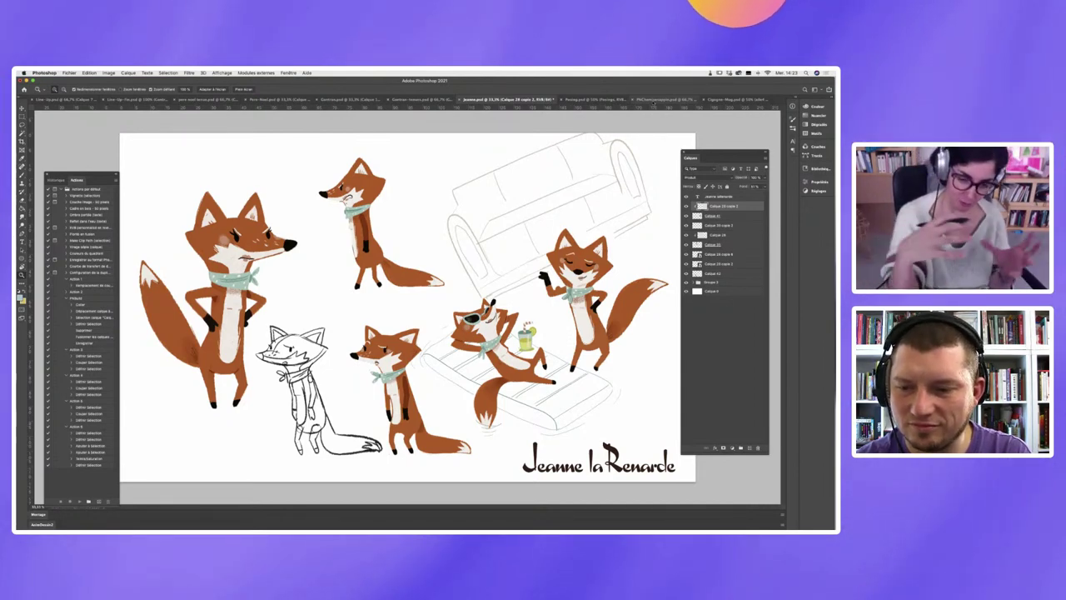
click(655, 99)
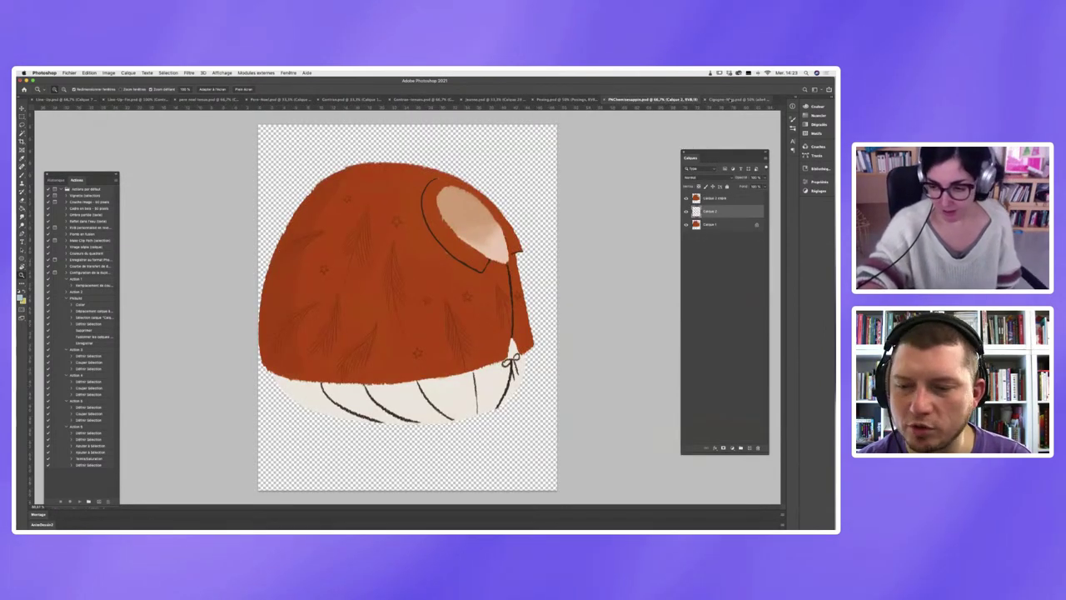
- Show the stork tab briefly, then bring up the Posings sheet from the Fenêtre document list
click(733, 99)
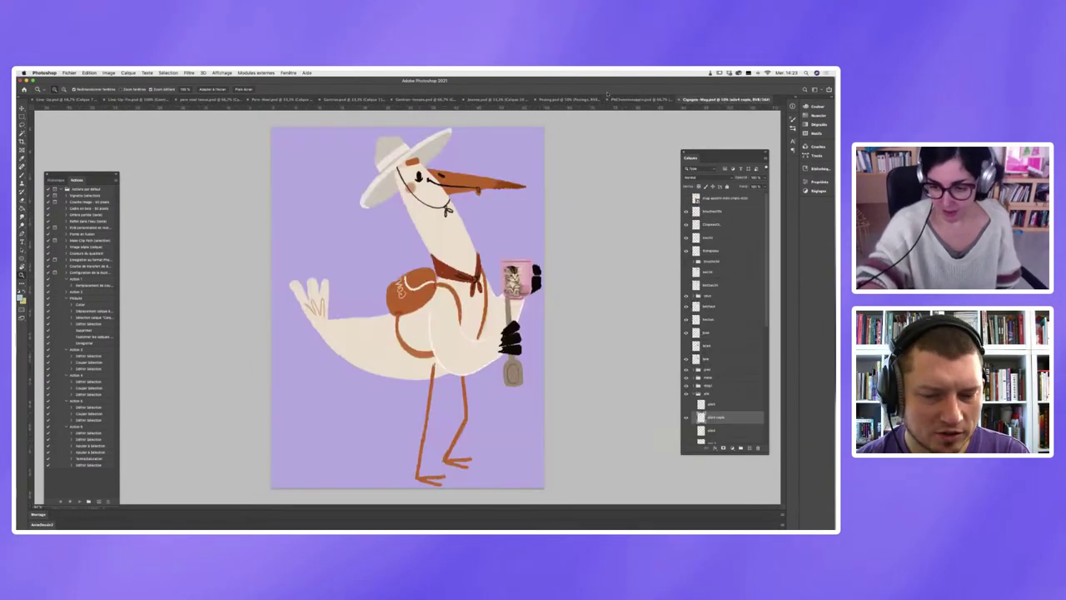
click(286, 74)
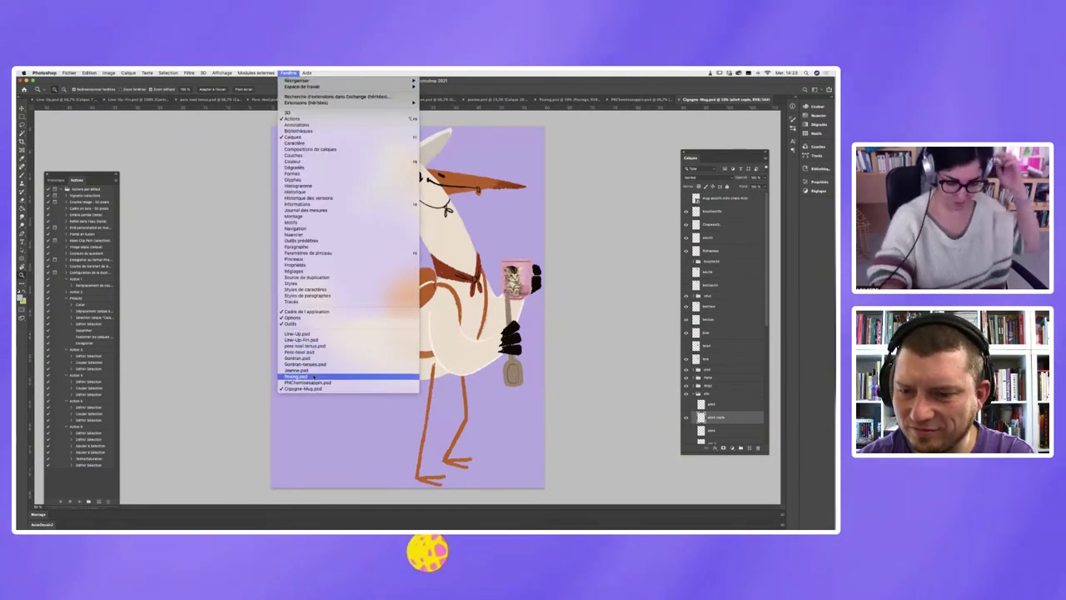
click(313, 377)
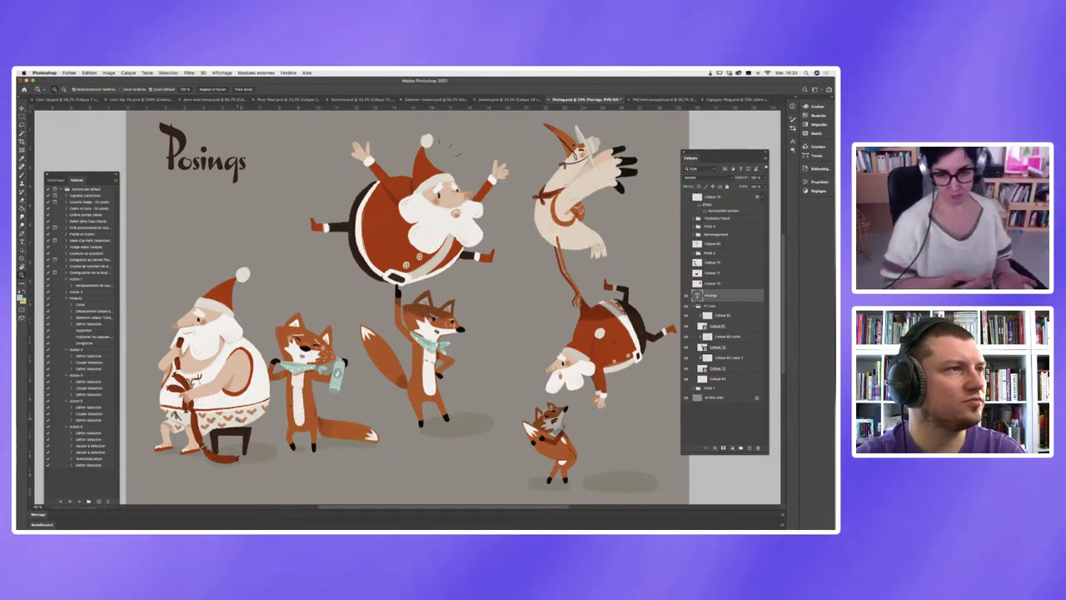
- Look at the Père Noël sheet, then return to Cigogne-Mug.psd via the document list
click(285, 98)
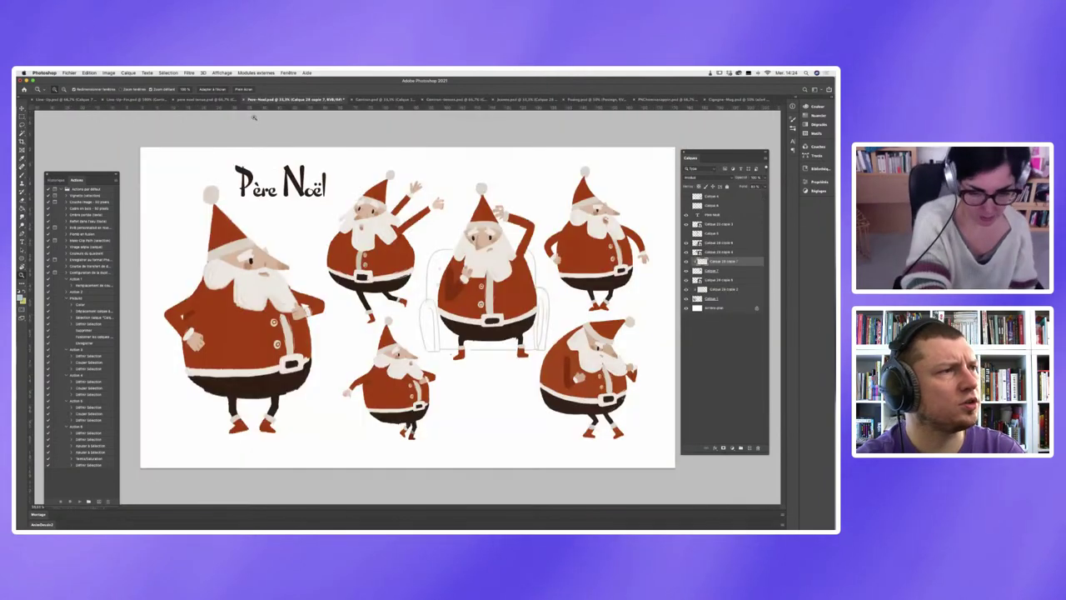
click(289, 73)
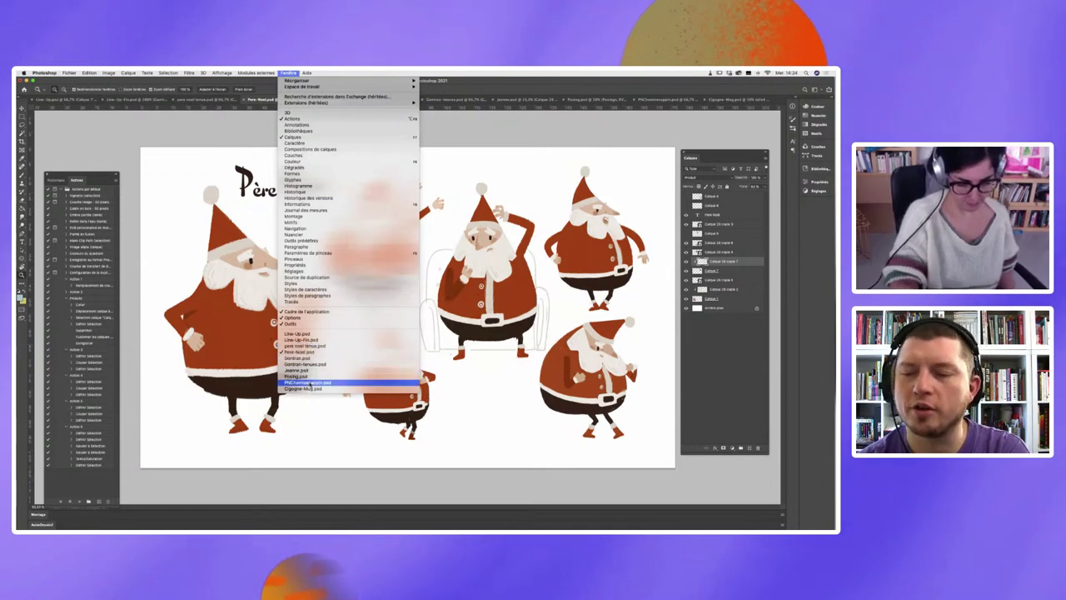
click(311, 389)
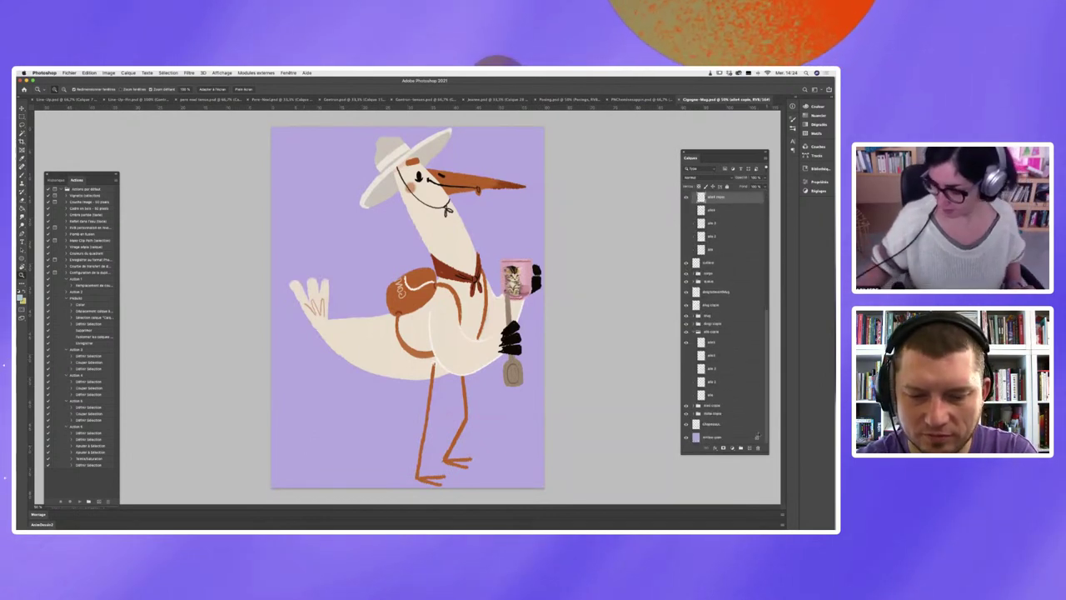
- Dock the Layers panel beside the canvas, enlarge it, and scroll to the top of the list
drag(691, 155, 125, 122)
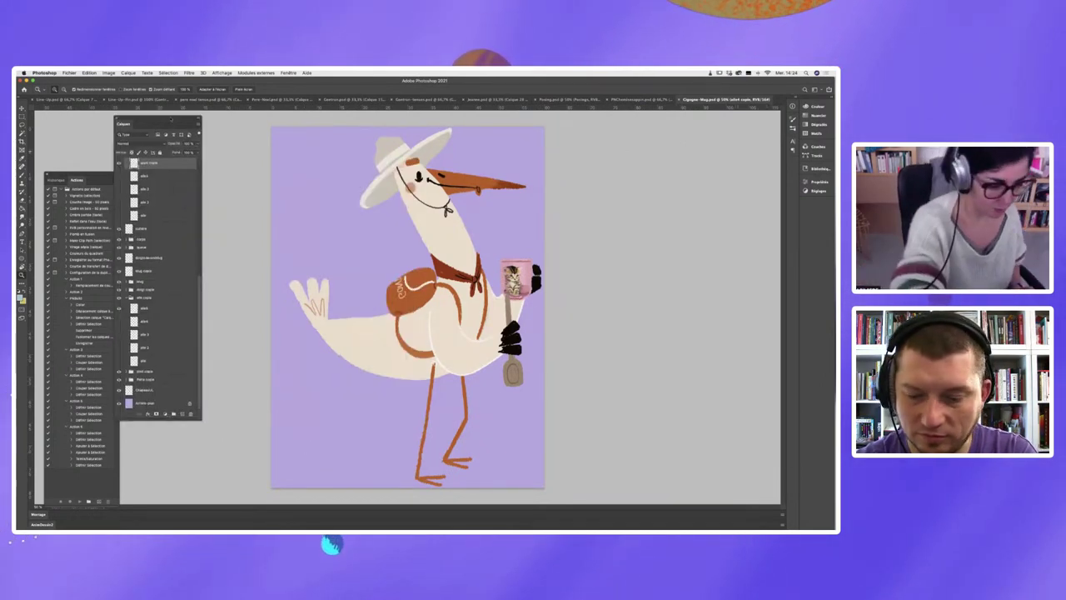
drag(232, 462, 259, 490)
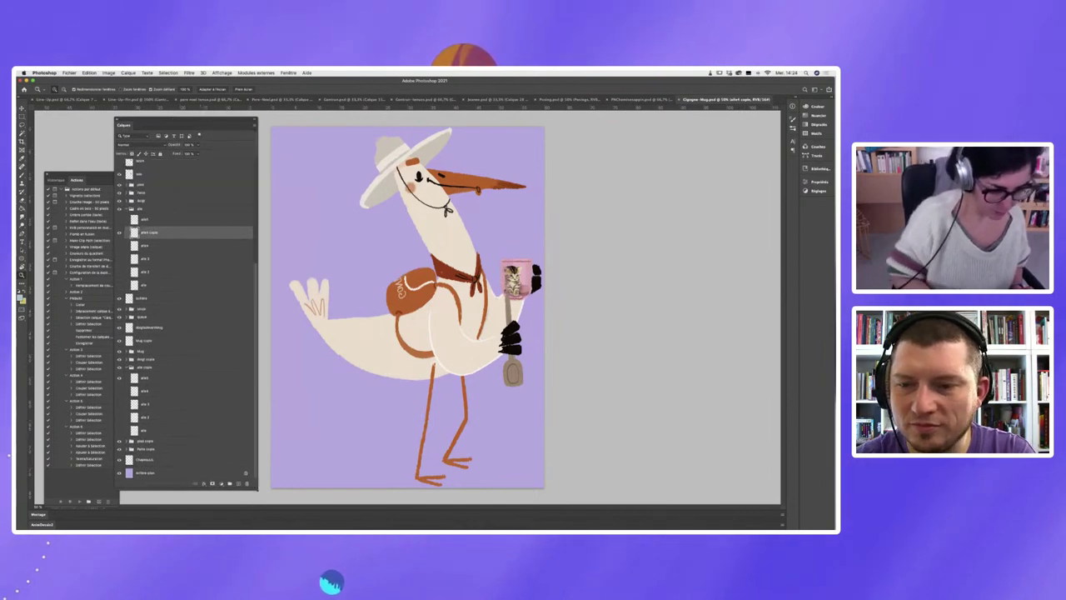
scroll(250, 203, up, 5)
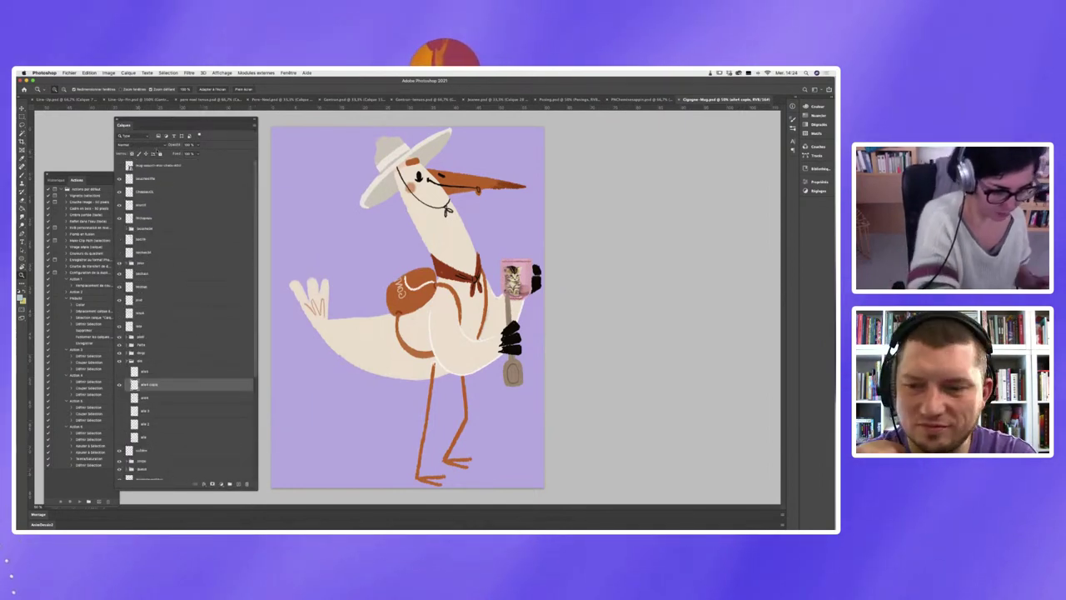
- Solo the mug photo, Chapeau01, small orange and curved-line layers in turn, restoring all each time
click(119, 166)
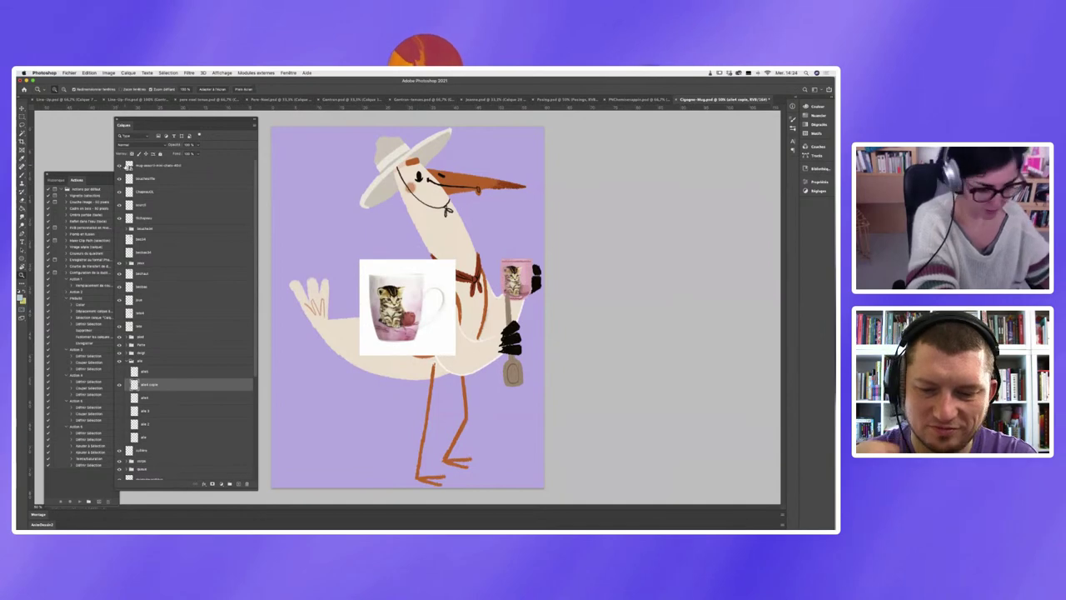
click(119, 166)
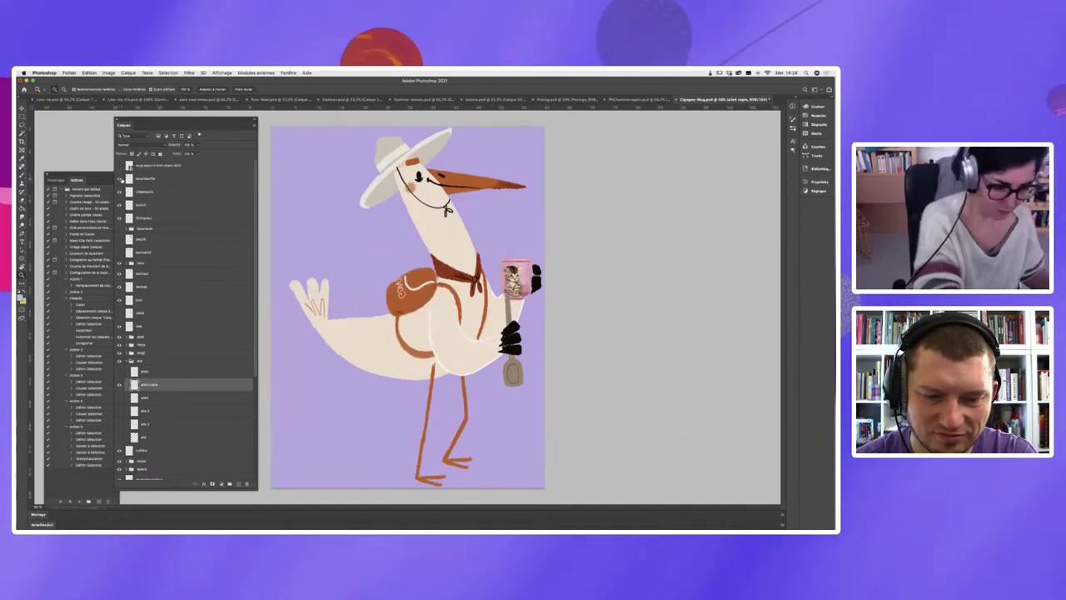
alt+click(119, 180)
alt+click(119, 179)
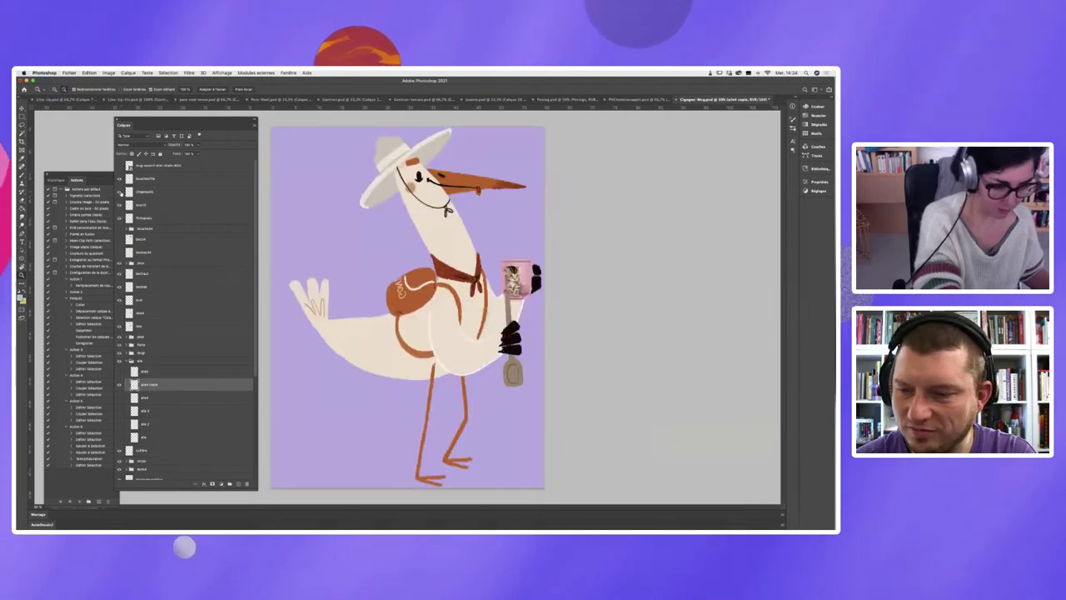
alt+click(120, 191)
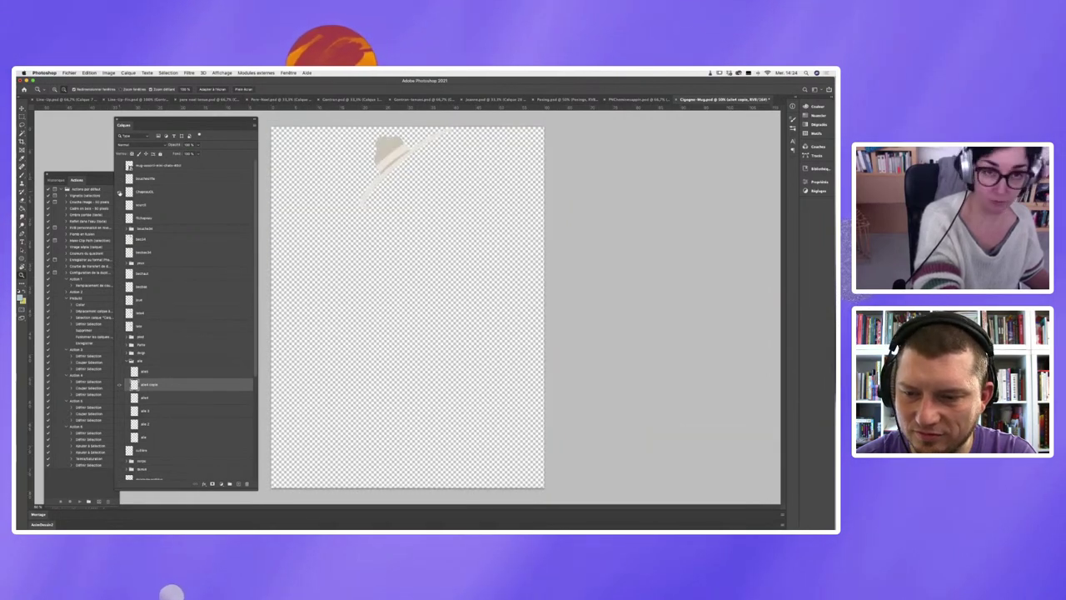
alt+click(119, 192)
alt+click(119, 205)
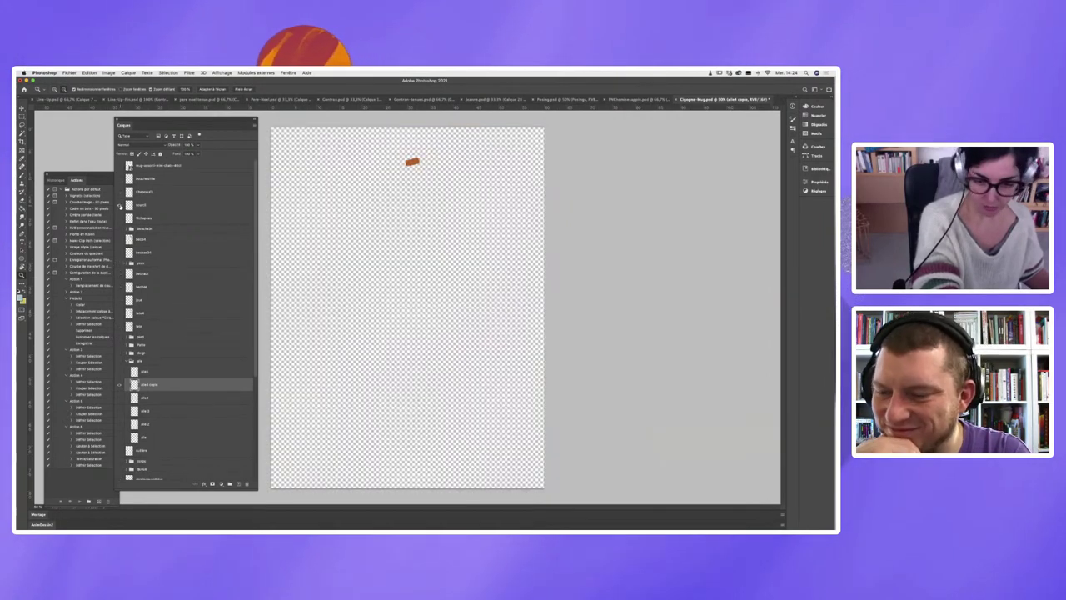
alt+click(119, 205)
alt+click(119, 218)
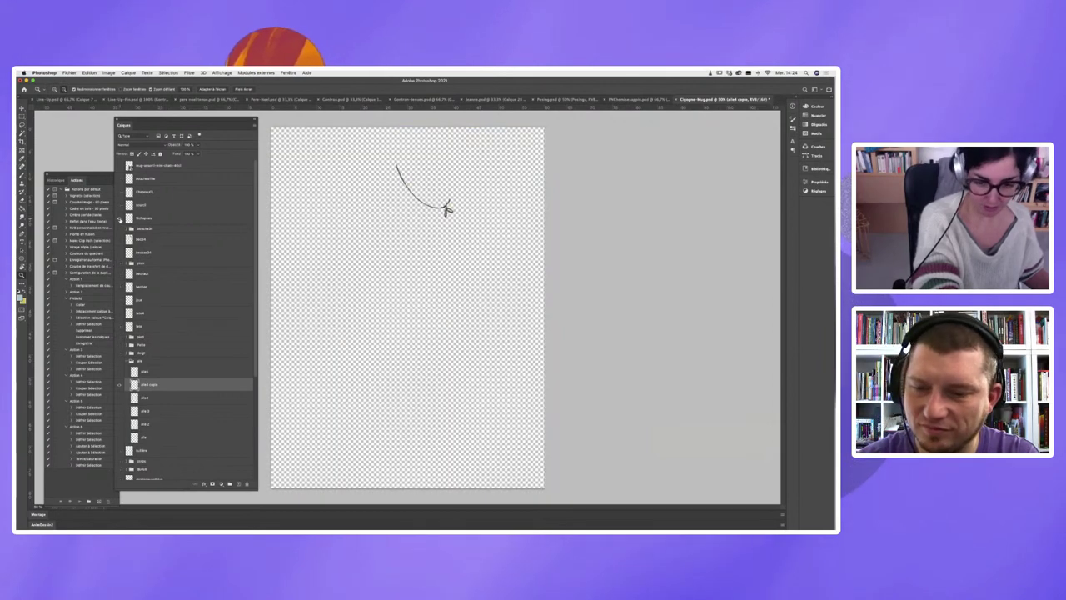
alt+click(120, 219)
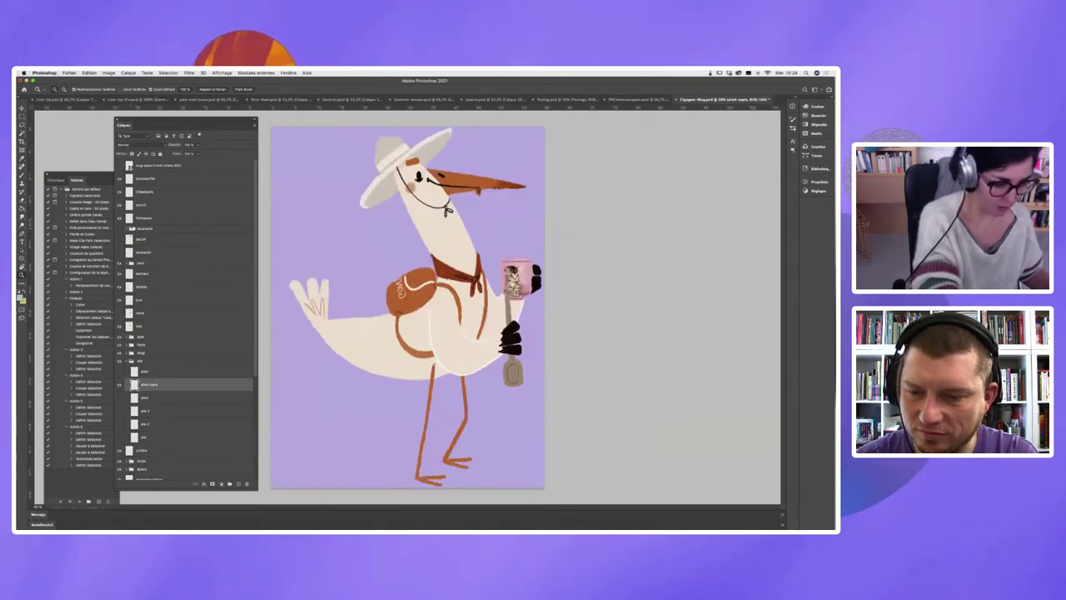
- Expand the bouchedet and beak-eye groups, toggle the open jaw and beak layers, then restore and collapse
click(124, 228)
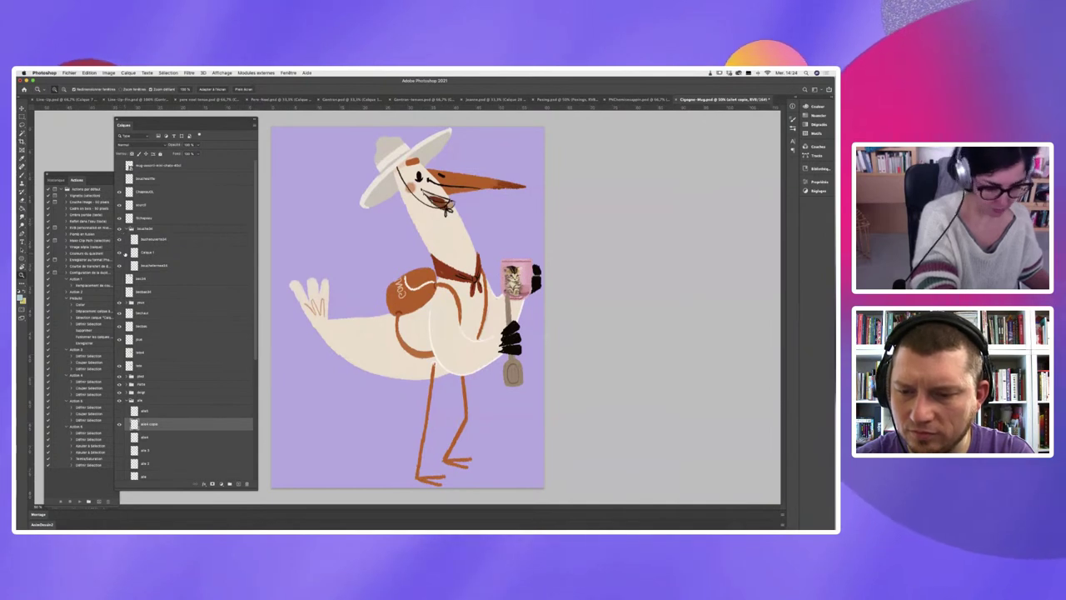
click(119, 239)
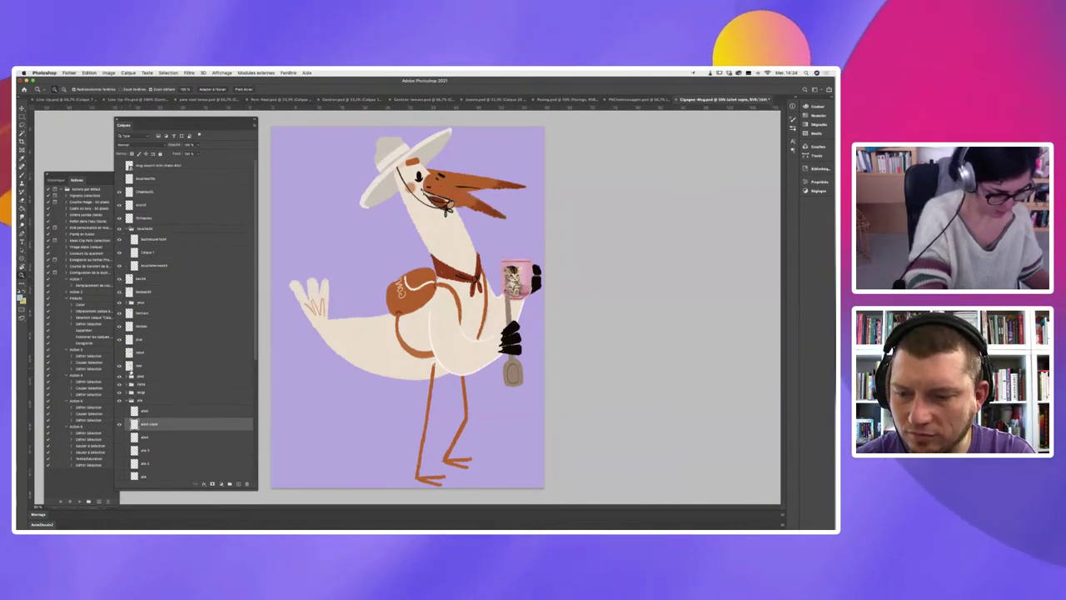
click(142, 401)
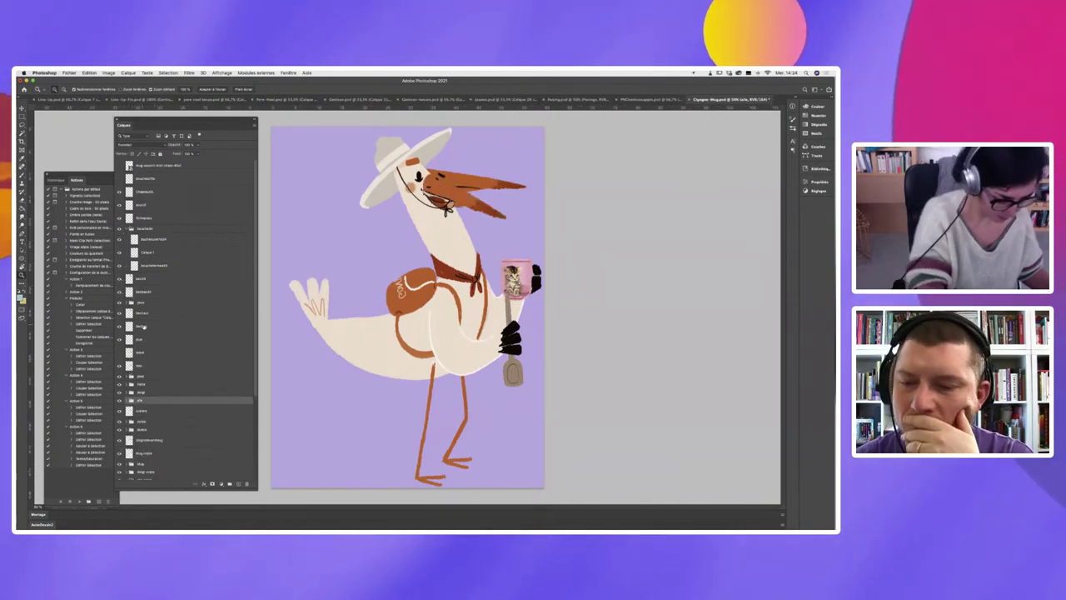
click(119, 239)
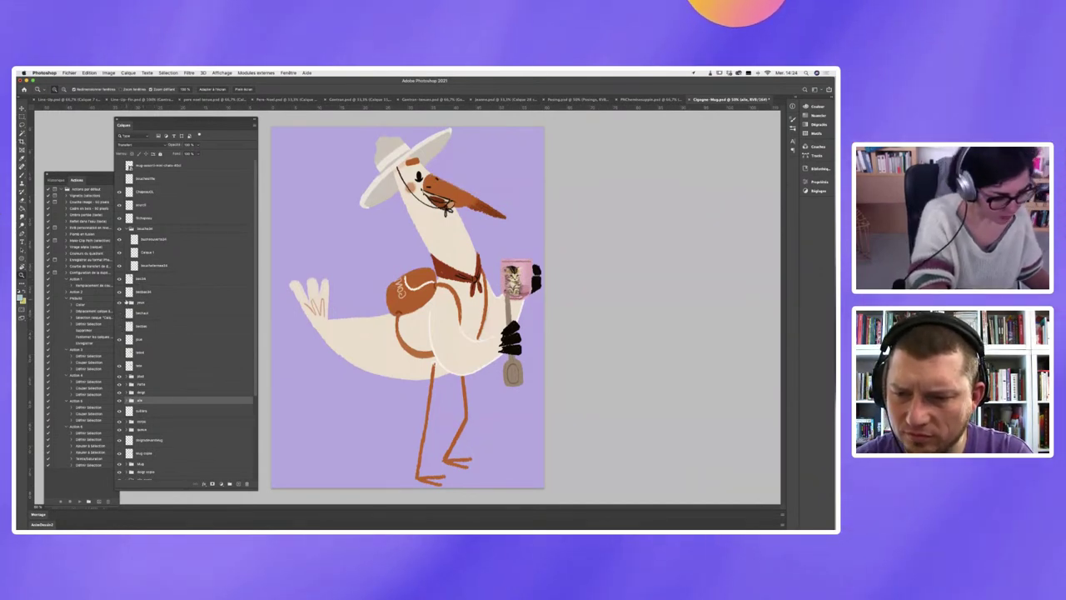
click(119, 280)
click(119, 281)
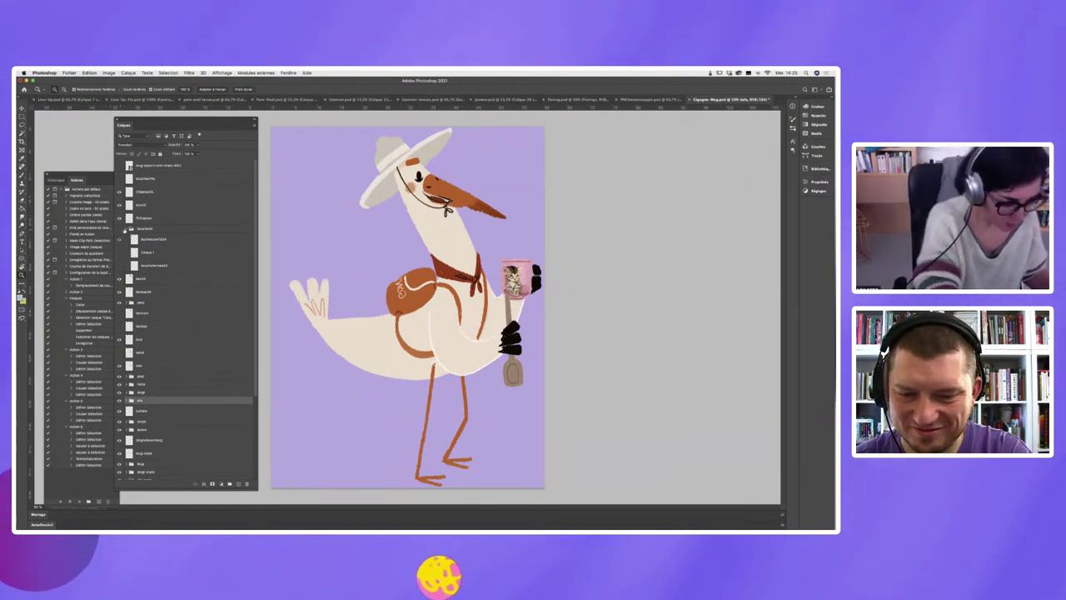
click(128, 228)
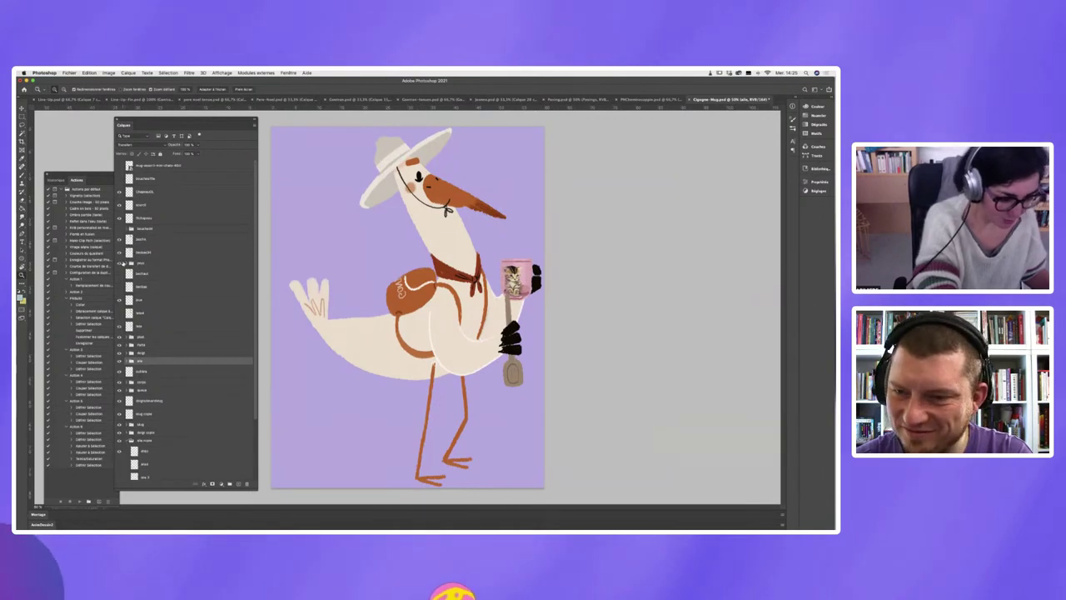
click(127, 263)
click(119, 274)
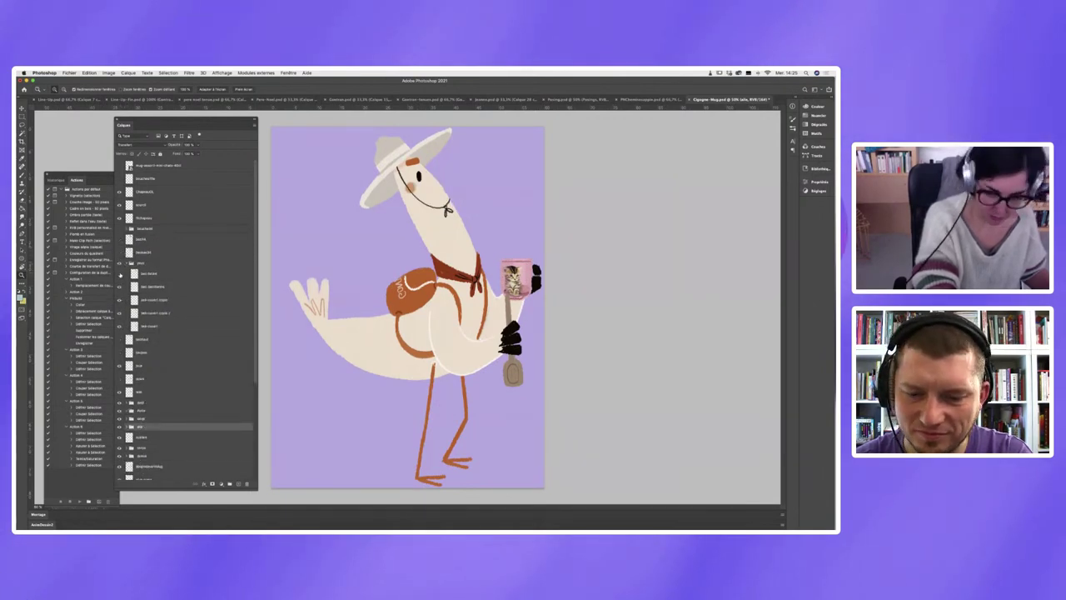
click(120, 286)
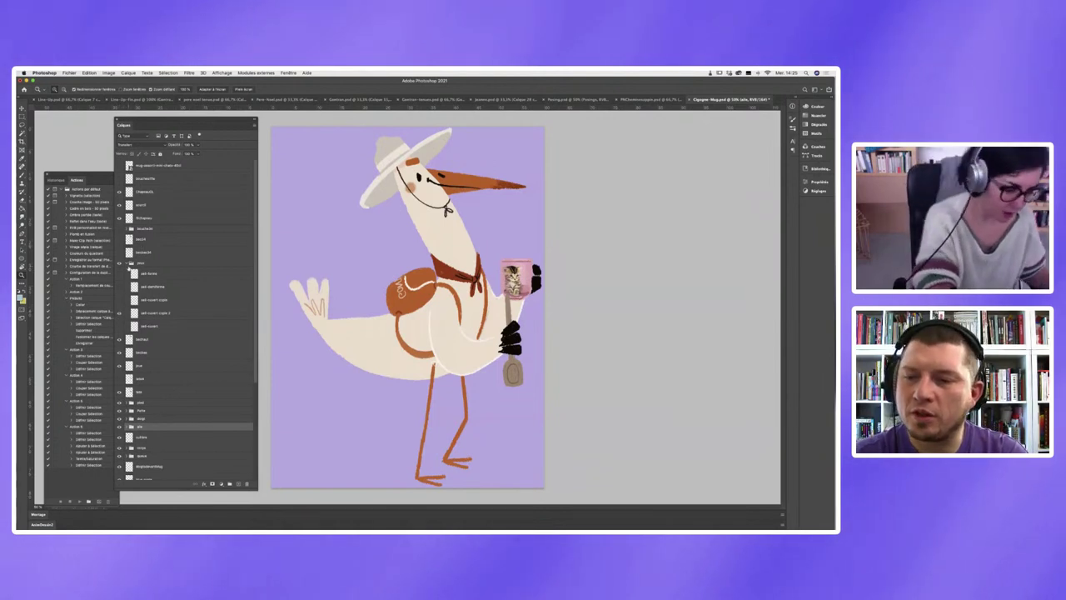
click(127, 262)
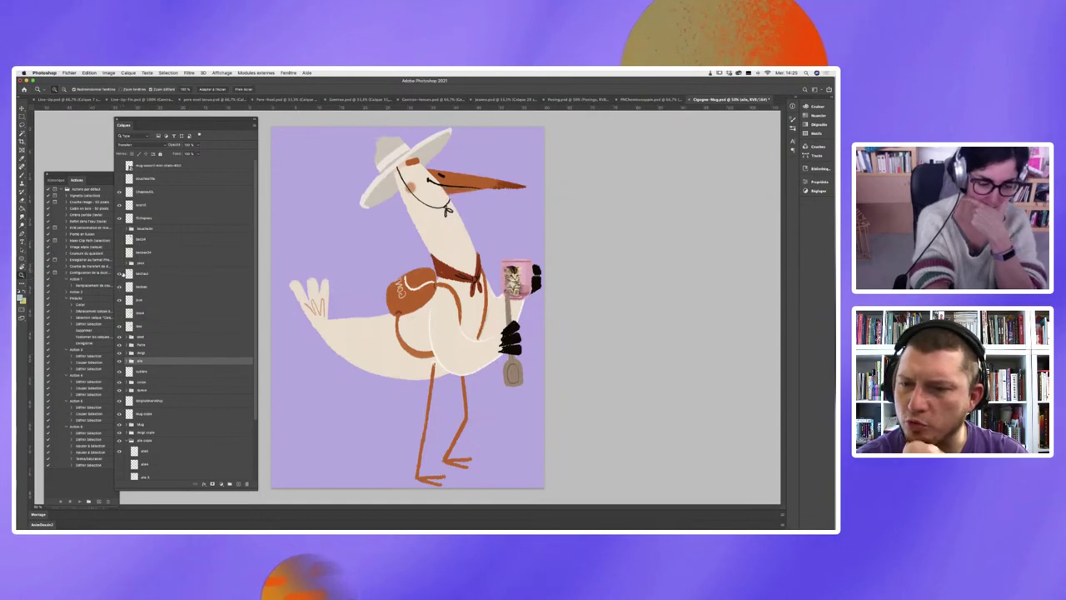
- Cycle the long-beak, blush and upturned-beak head versions, ending on the upturned head with the bec beak visible
click(119, 275)
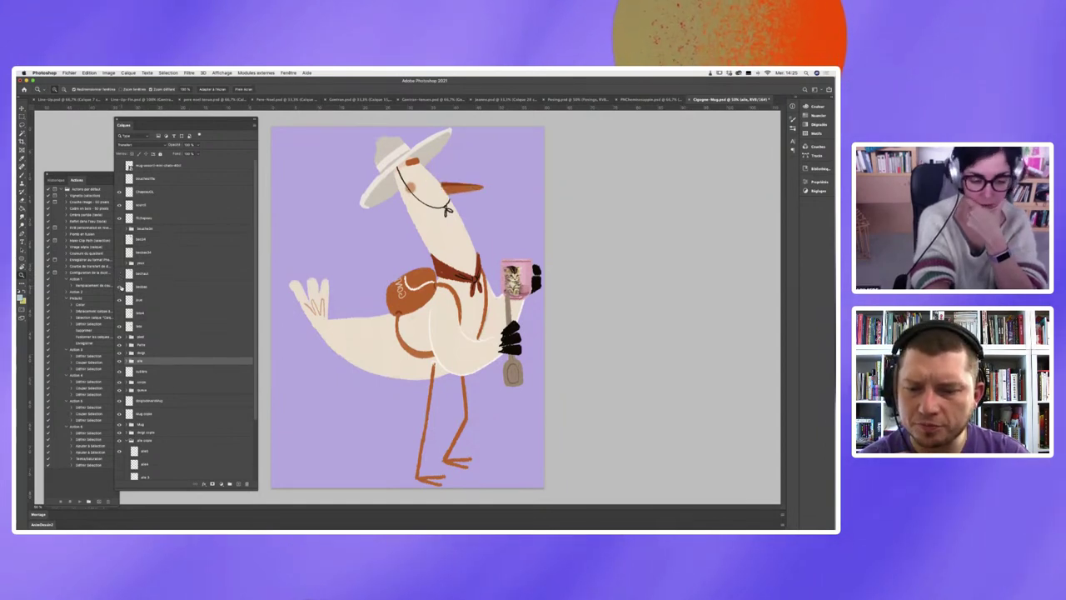
click(120, 286)
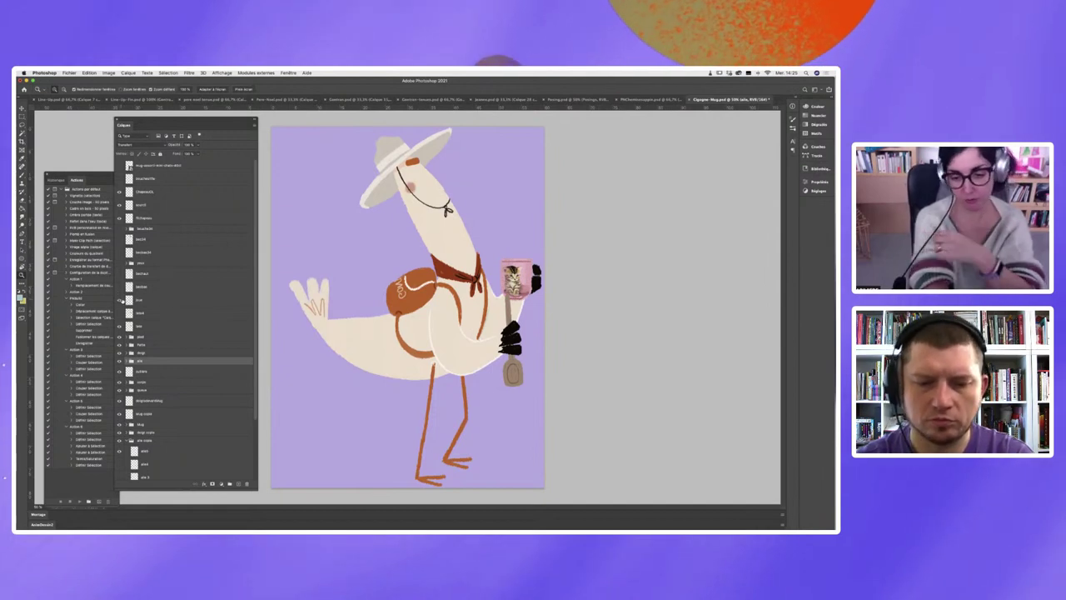
click(121, 301)
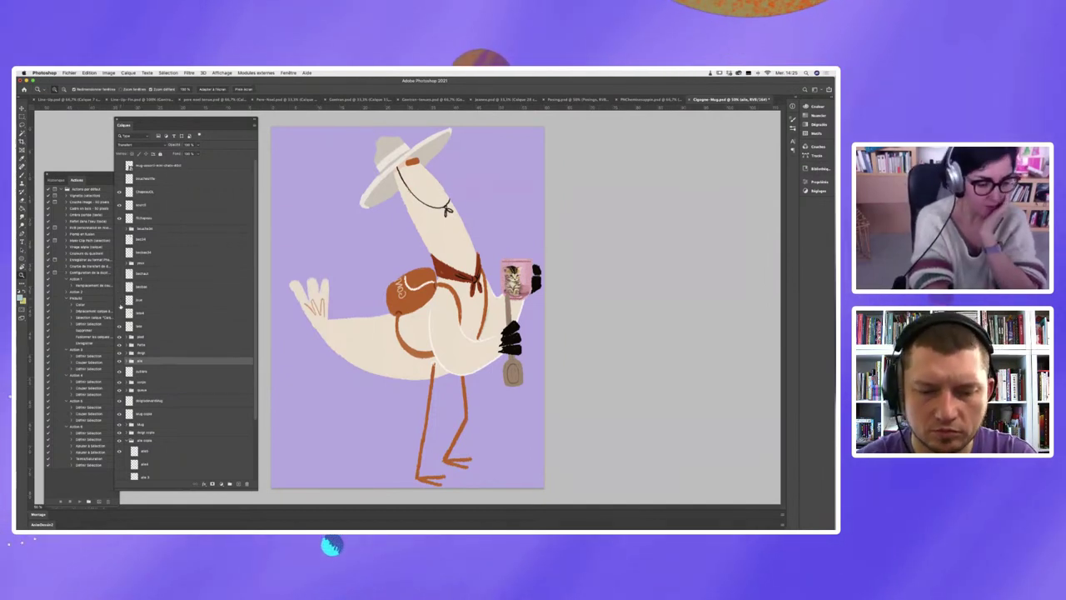
click(120, 313)
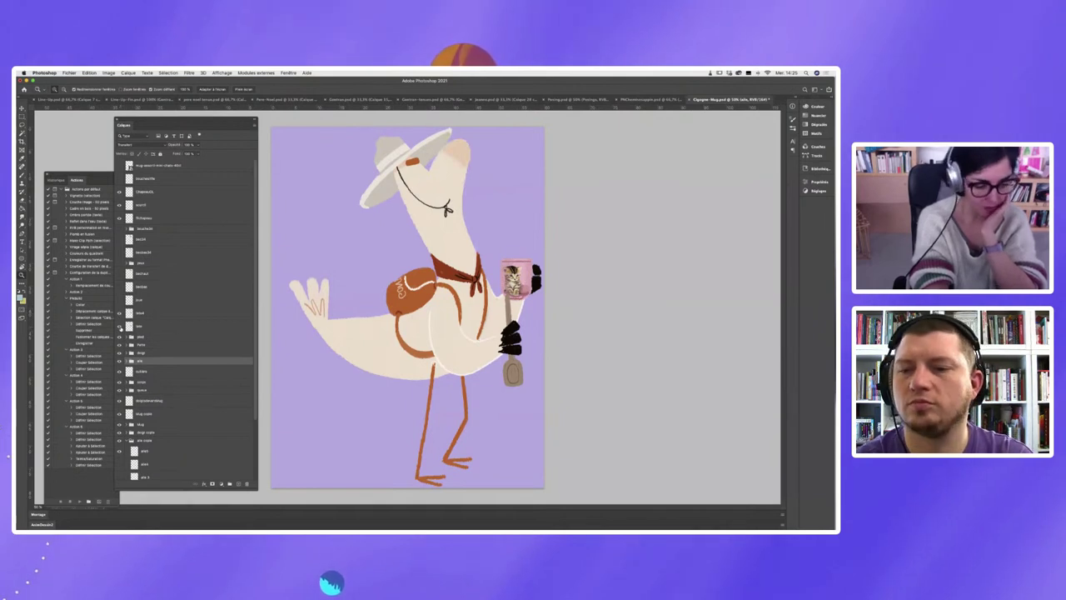
click(119, 326)
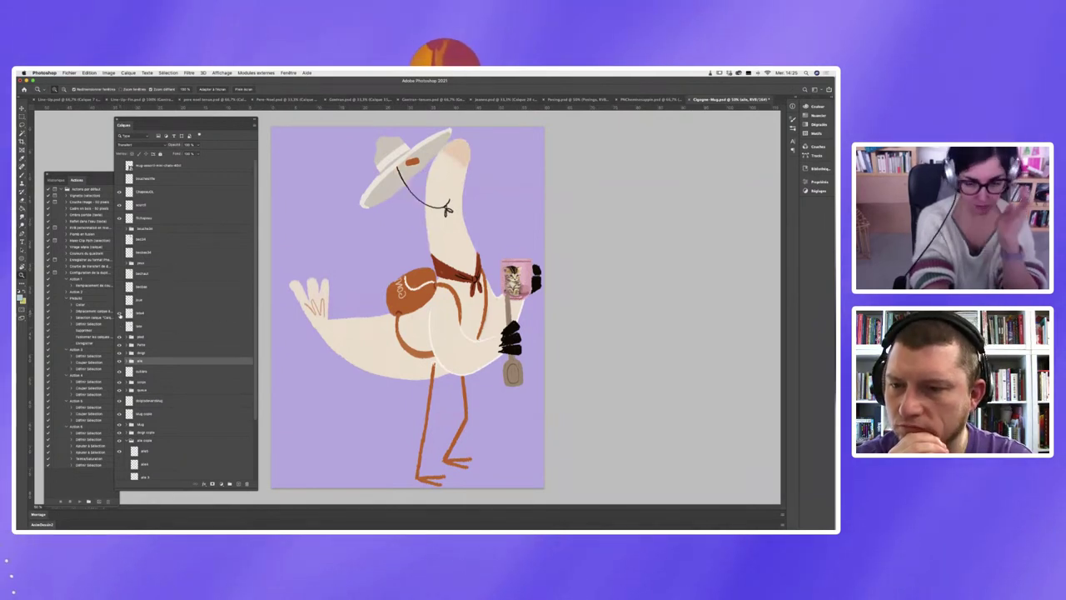
click(120, 328)
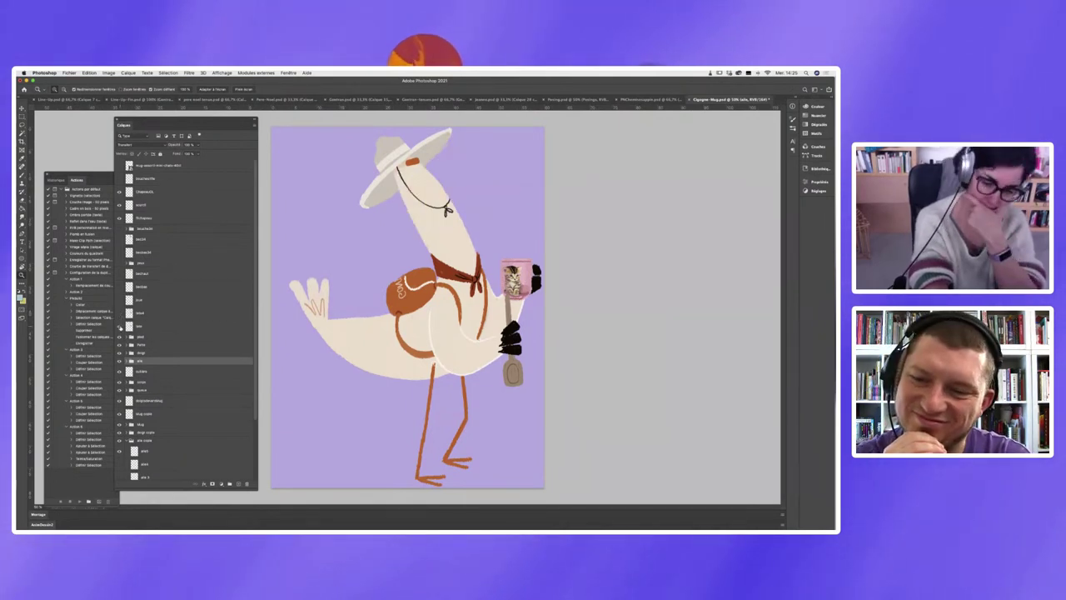
click(120, 327)
click(120, 313)
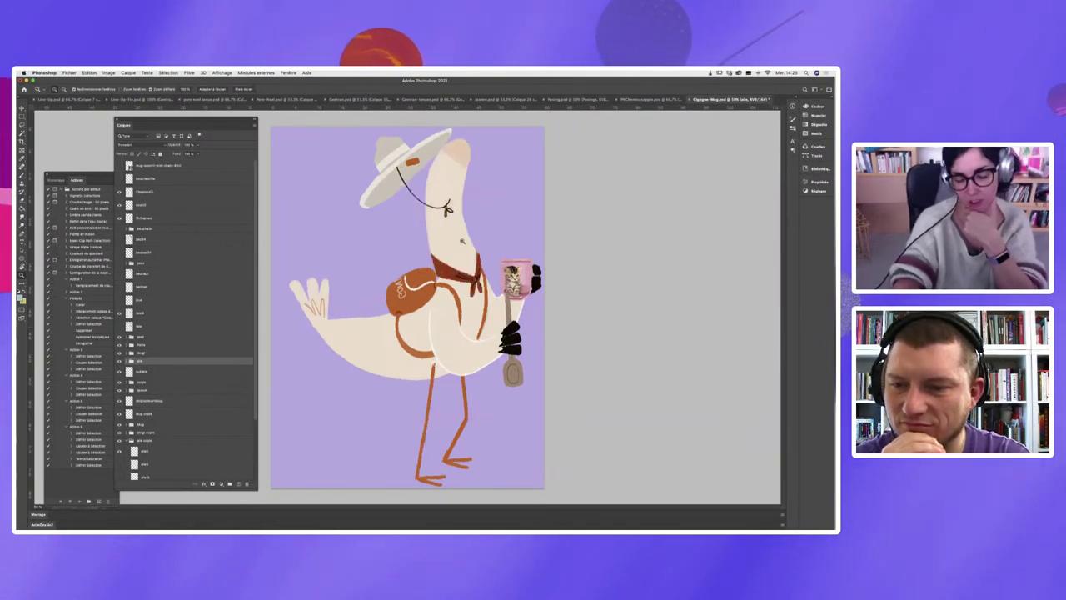
click(120, 327)
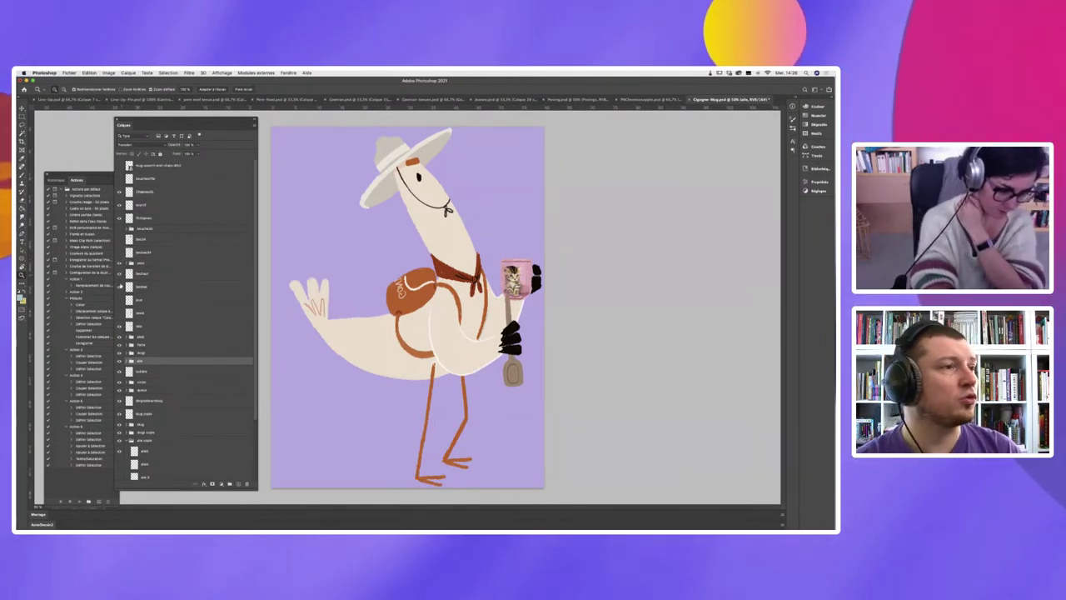
click(121, 277)
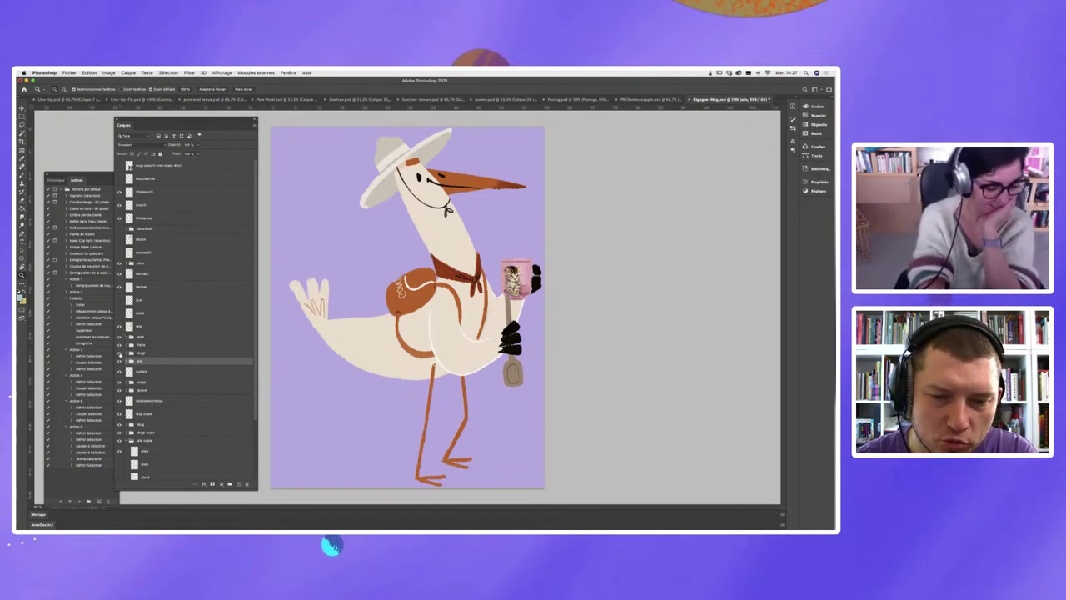
- Toggle the black mug-handle hand and back-leg layers, leaving the hand hidden and the leg visible
key(ctrl+z)
key(ctrl+shift+z)
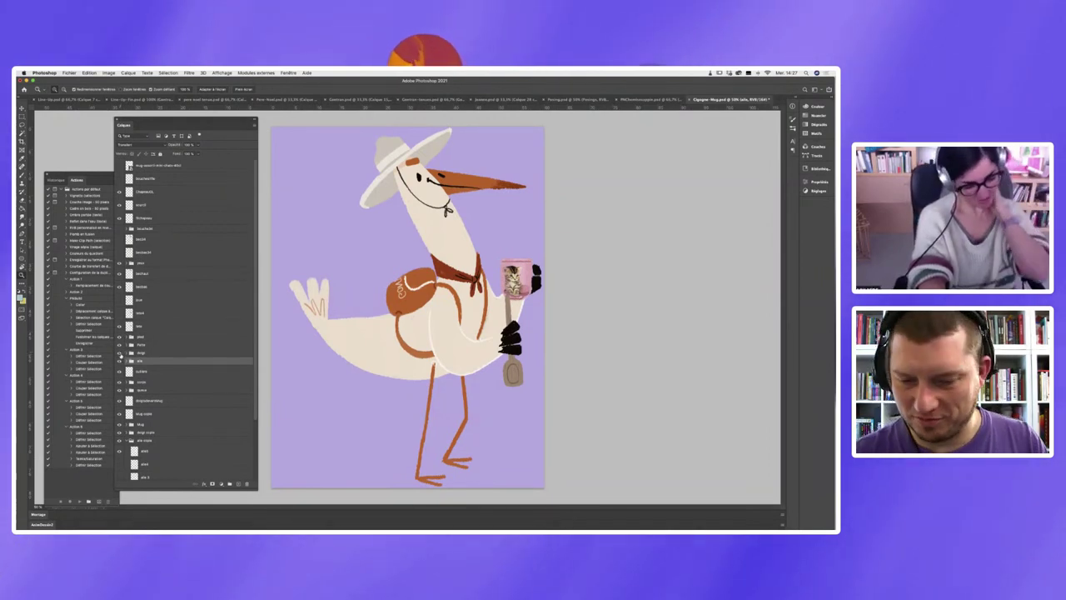
key(ctrl+z)
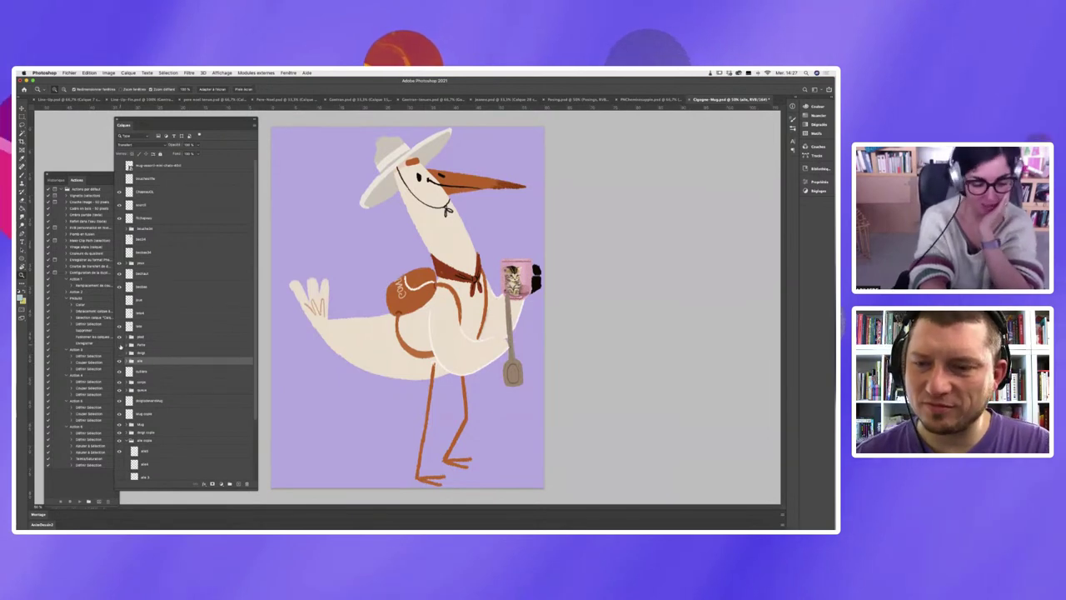
key(ctrl+z)
key(ctrl+shift+z)
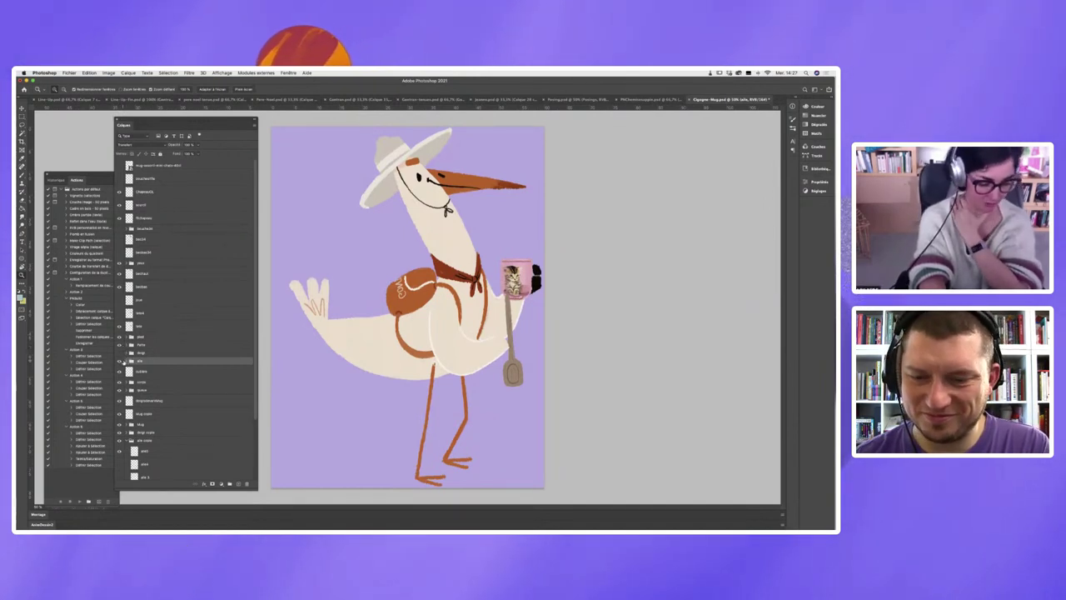
- Expand the aile group and compare its wing layer versions, restoring the original wing look
click(125, 361)
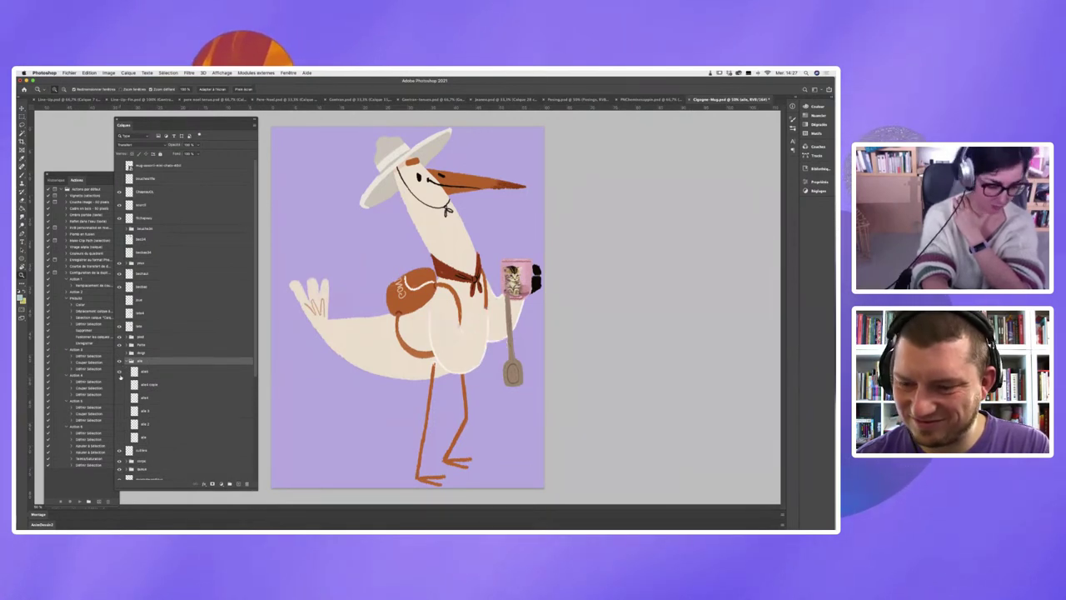
click(121, 384)
click(121, 384)
click(120, 398)
click(121, 397)
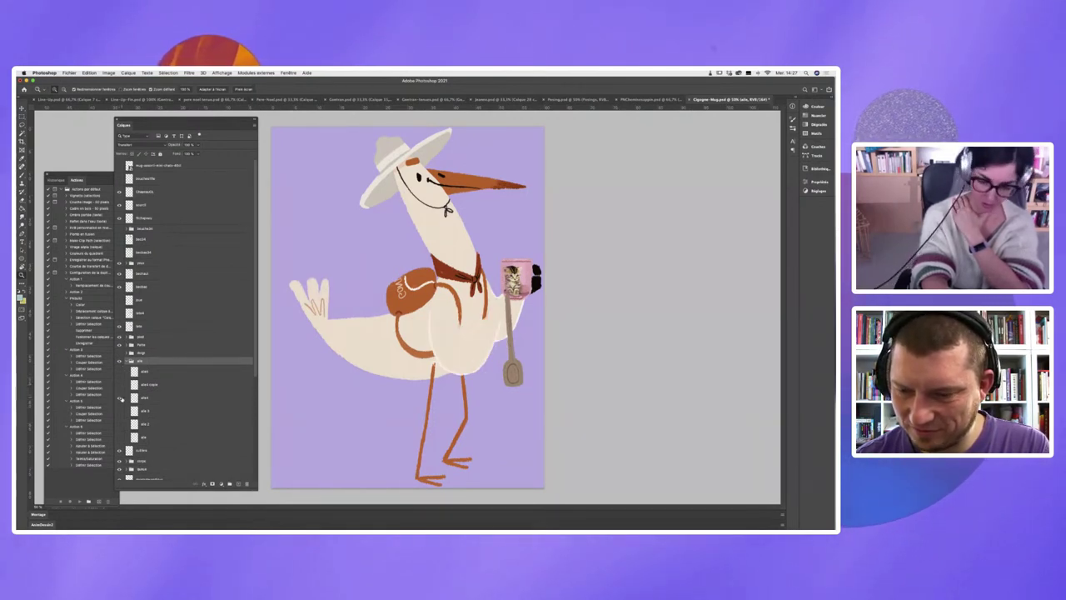
click(120, 398)
click(120, 399)
click(121, 398)
click(120, 425)
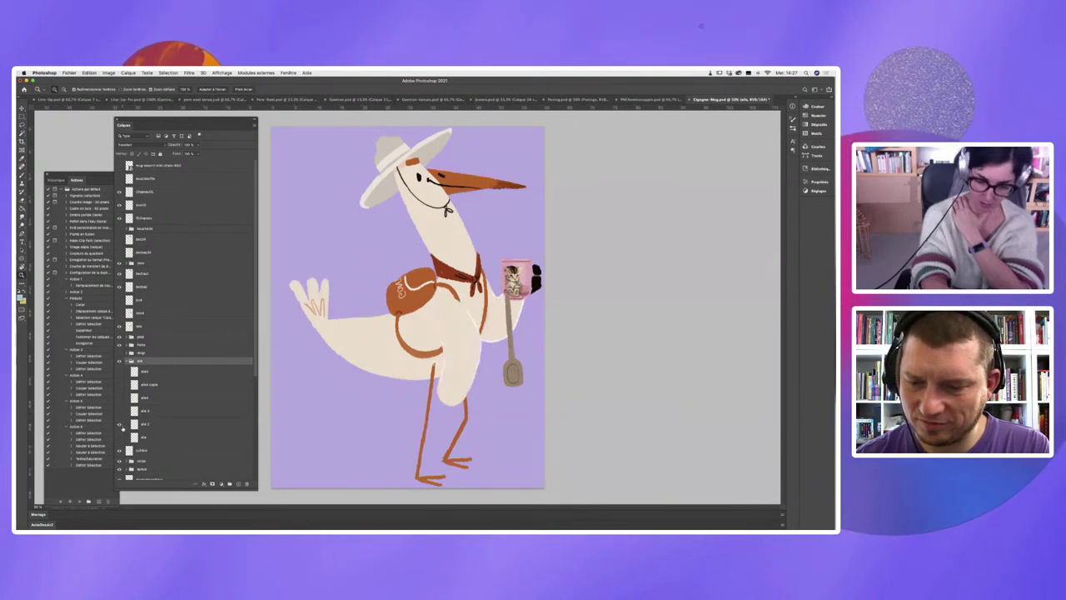
click(121, 424)
click(121, 424)
click(126, 361)
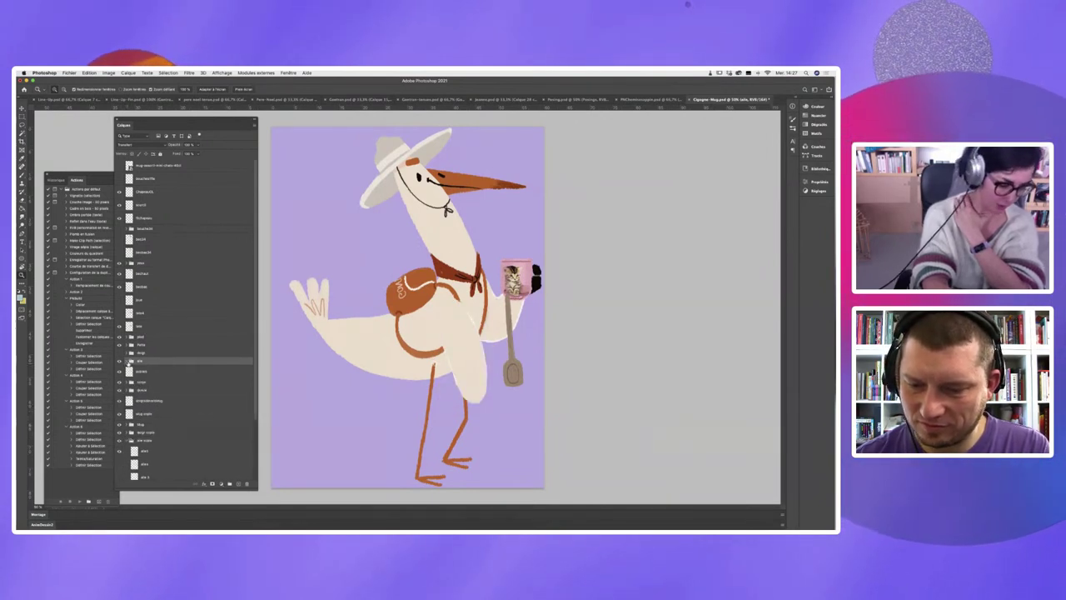
- Compare the wing and bag layers in the corps group, then hide the wing, backpack and strap
click(126, 382)
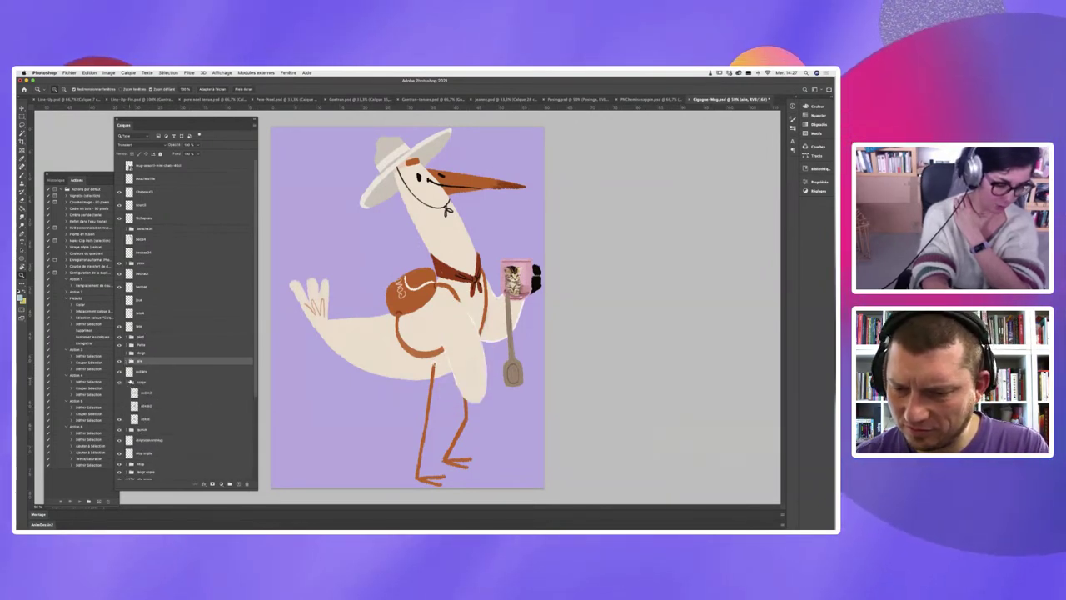
click(121, 392)
click(121, 406)
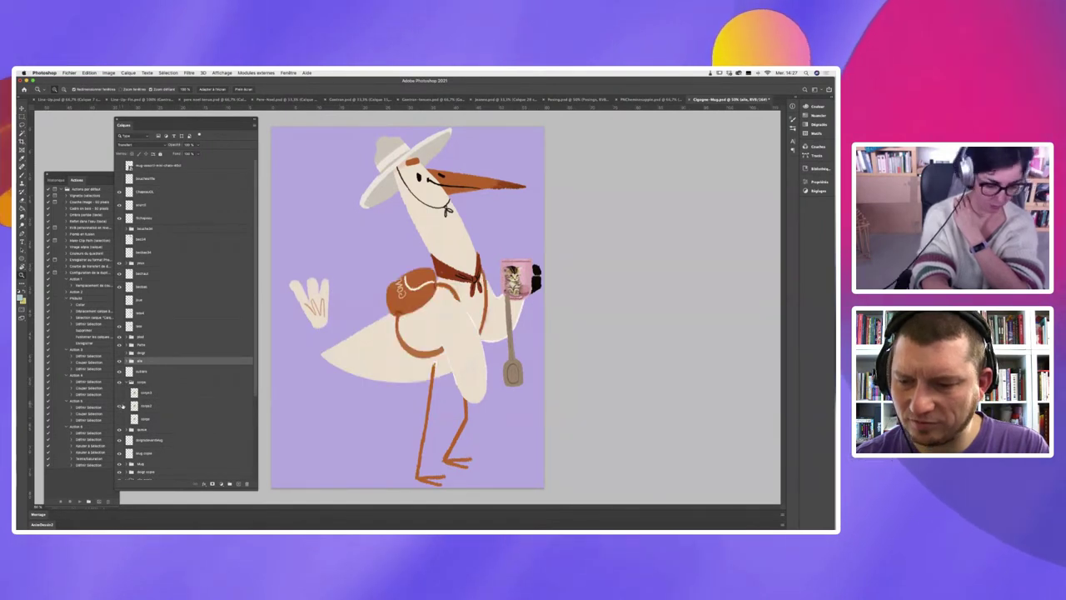
click(120, 406)
click(120, 405)
click(120, 405)
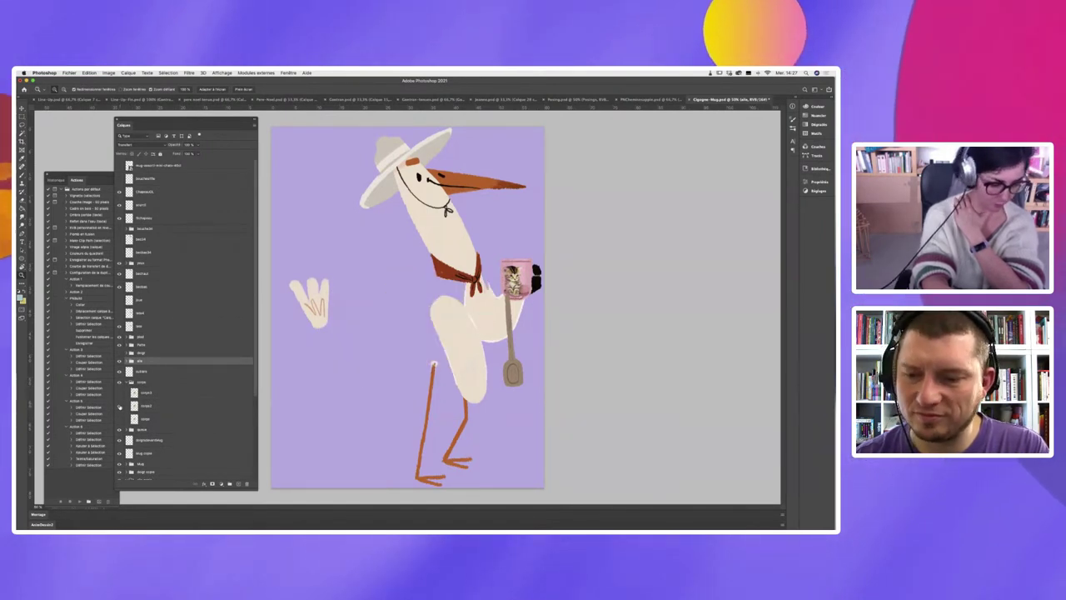
click(120, 405)
click(126, 382)
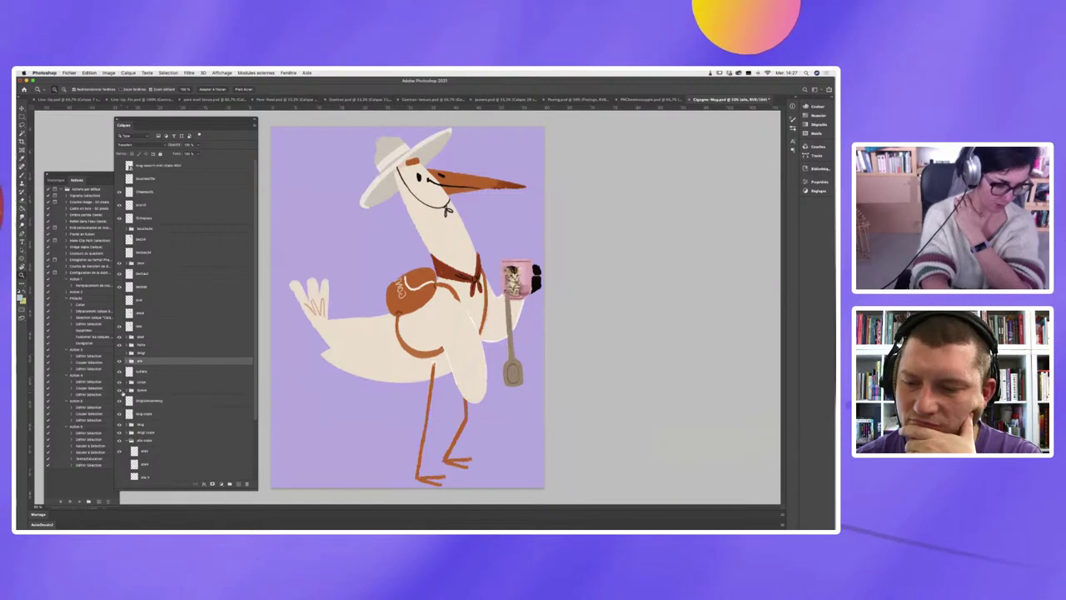
click(125, 389)
click(121, 402)
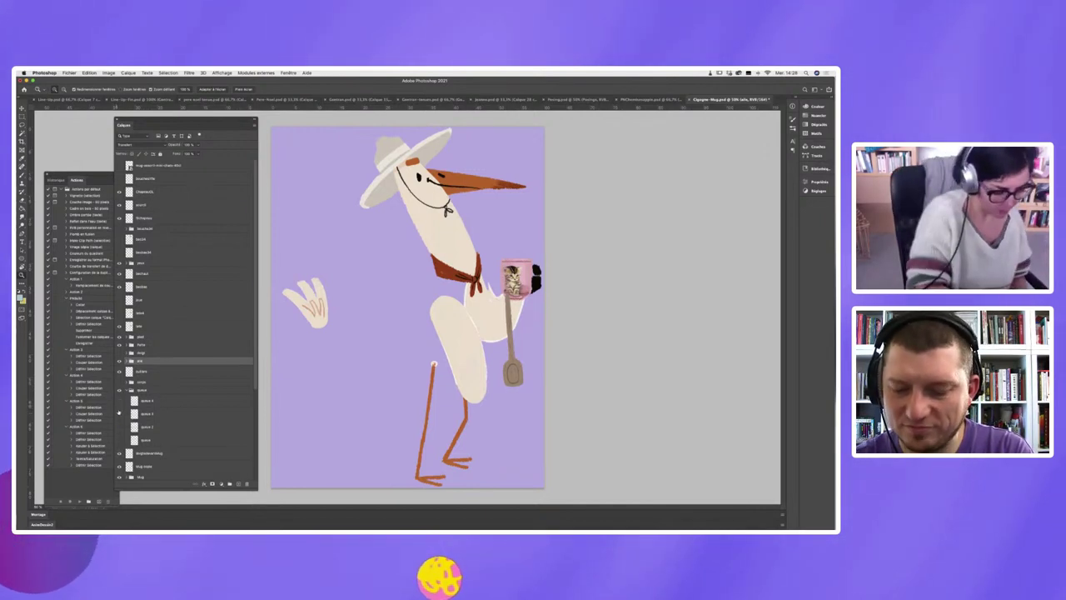
- Compare the plume tail layers, leaving the alternative tail showing left of the bird, then collapse queue
click(119, 413)
click(119, 427)
click(119, 426)
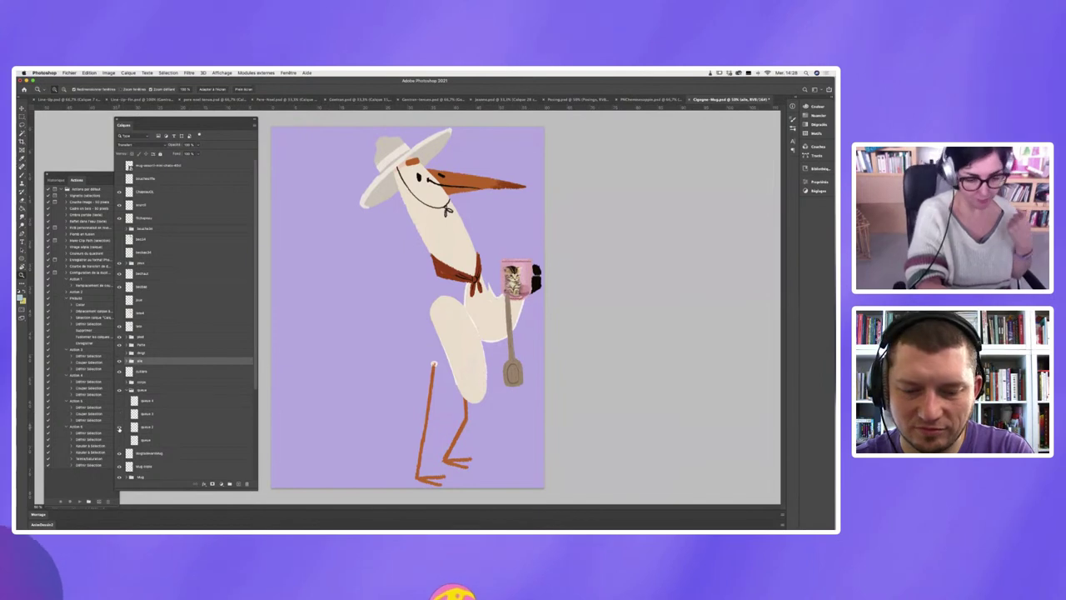
click(119, 426)
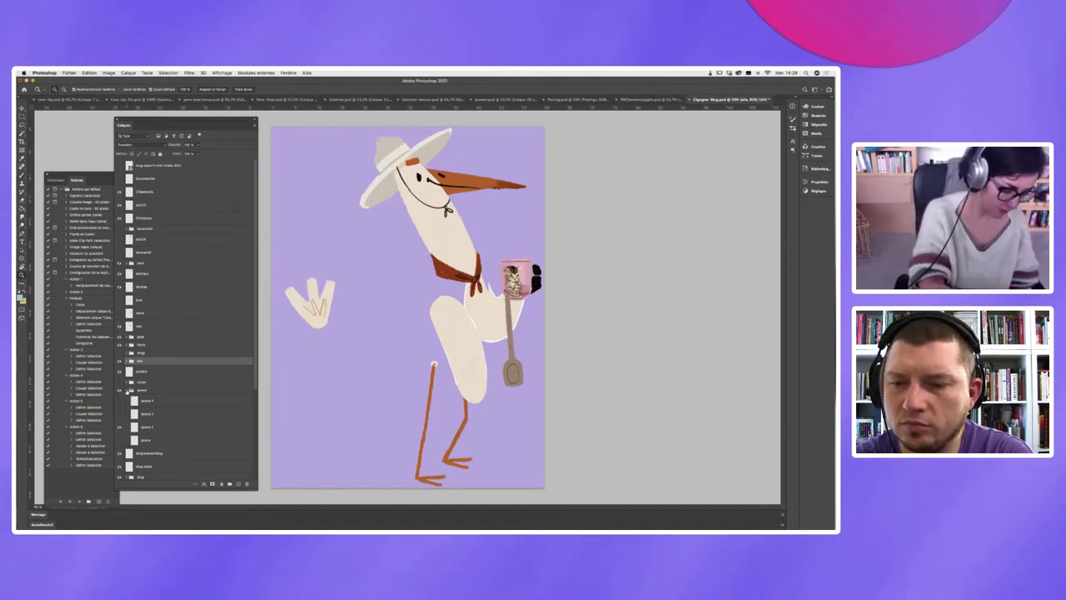
click(125, 390)
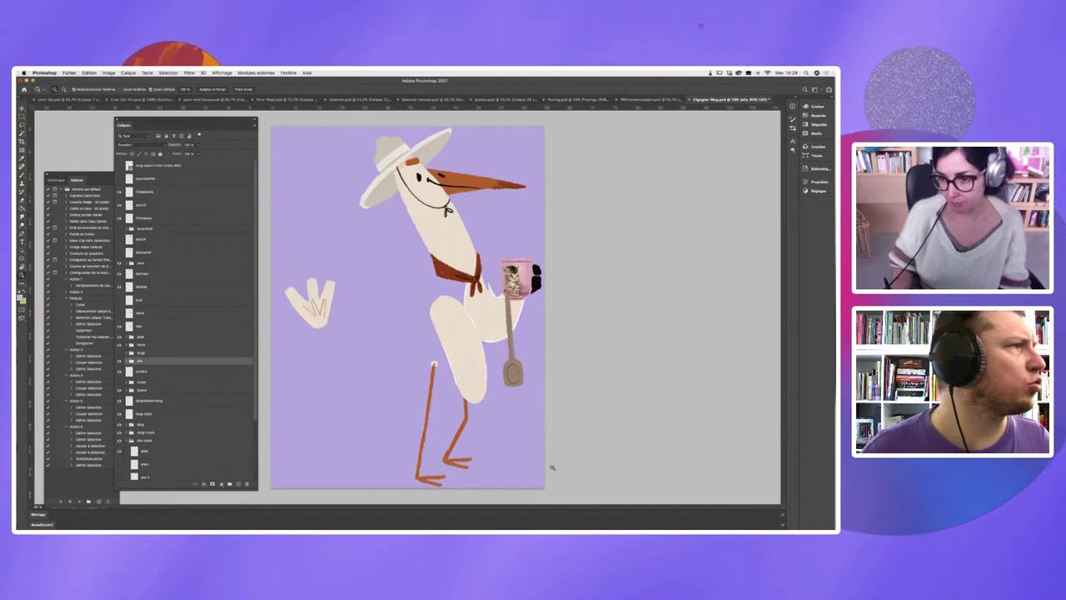
- Toggle the Layers and Actions panels off with Tab, leaving the stork alone on lilac
key(super+Tab)
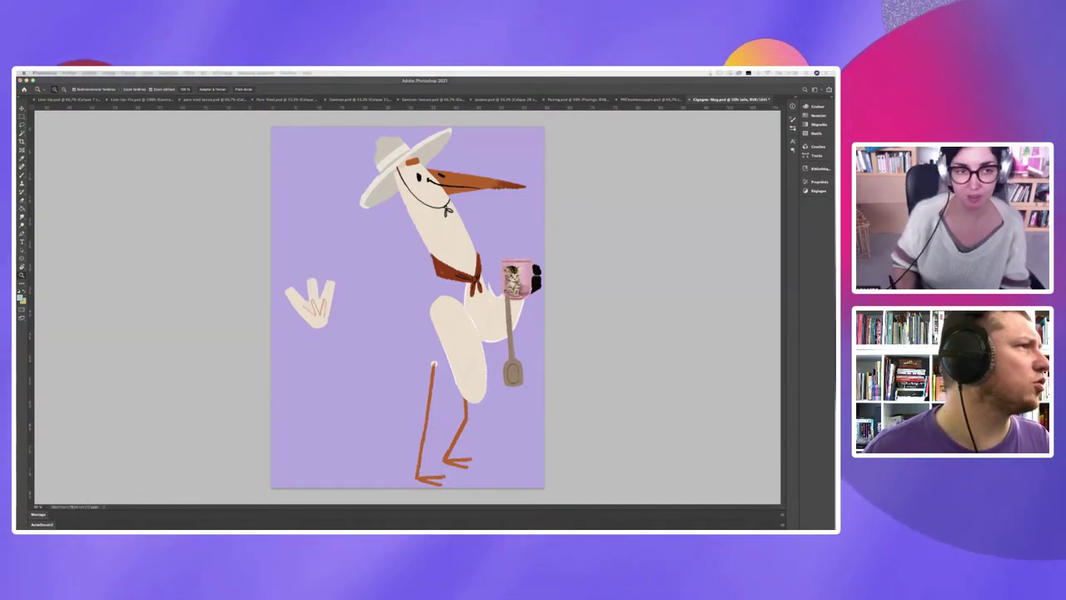
key(super+Tab)
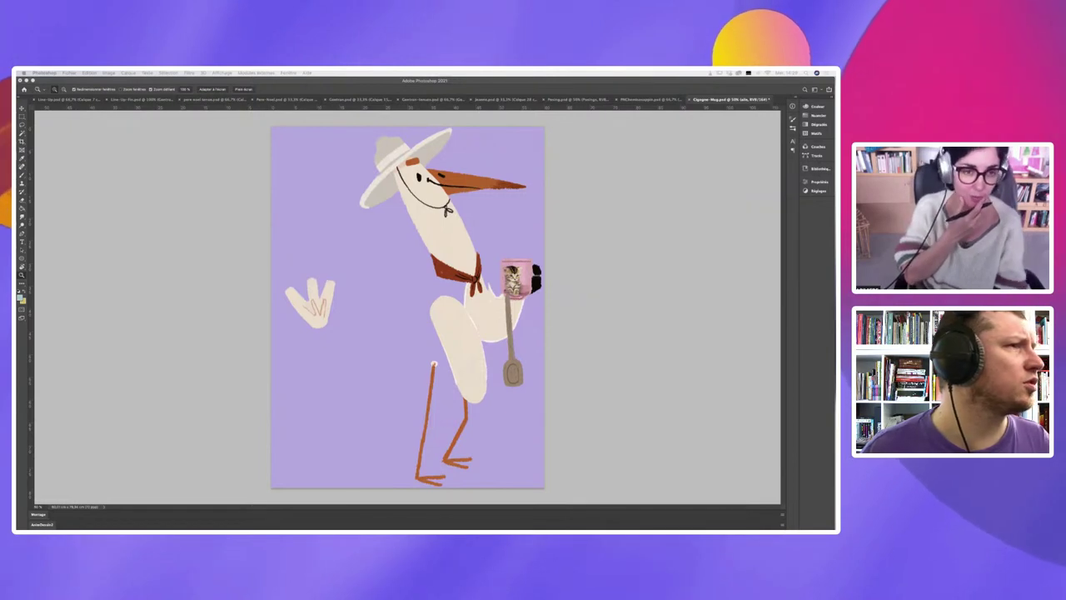
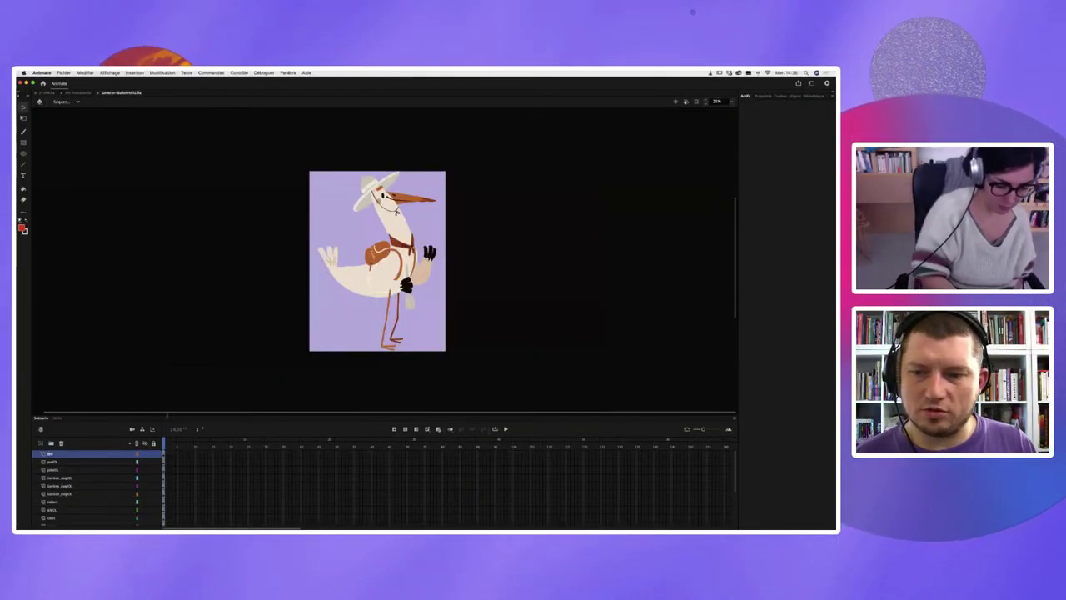
- Raise the stage/timeline divider slightly so the timeline panel grows taller
drag(167, 417, 169, 396)
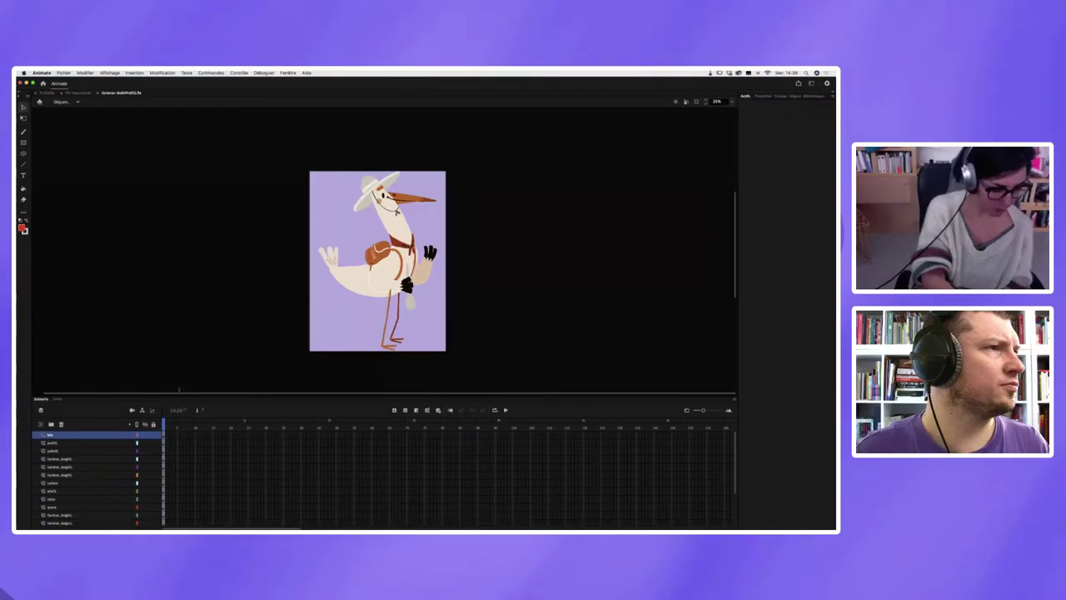
- Raise the divider further so about eighteen layers show, and scroll the artboard above the timeline
drag(179, 391, 179, 337)
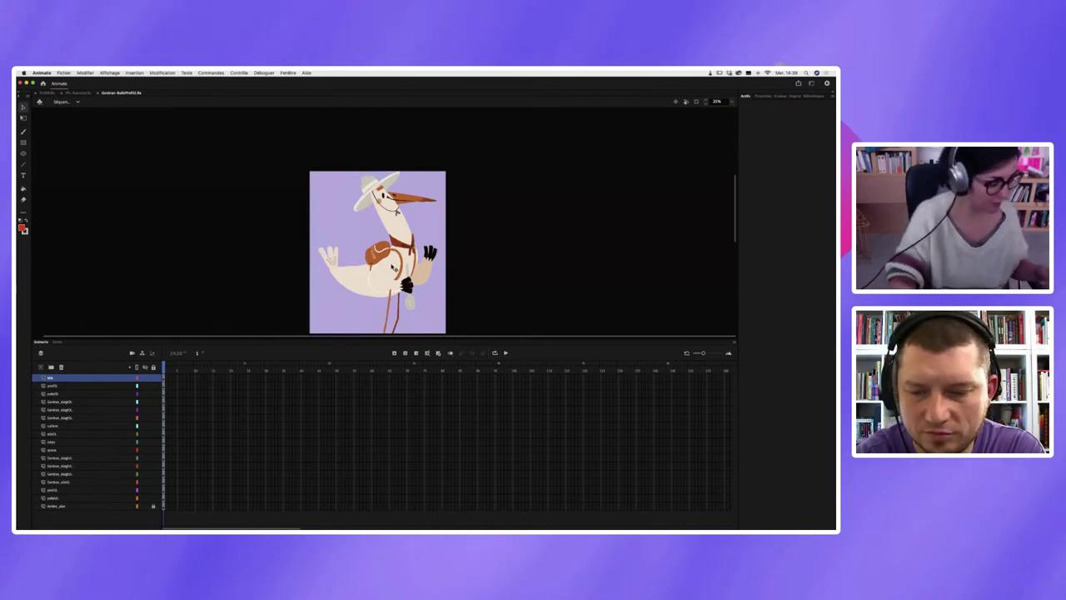
scroll(378, 241, down, 3)
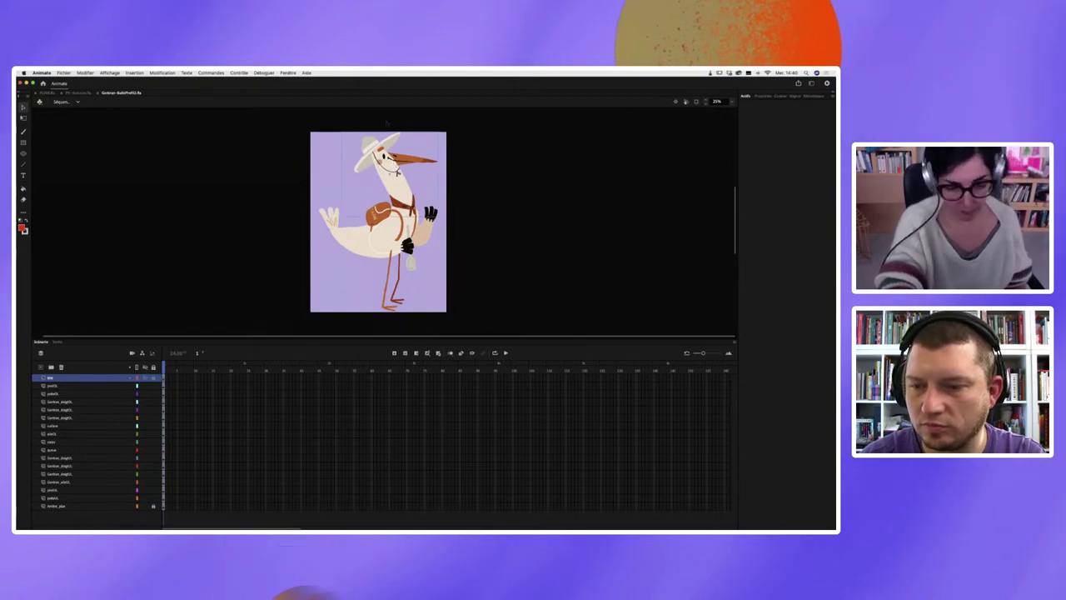
- Enter Gontran tete and inspect its bouche, fléchapeau, sourcil and chapeau2 graphics, leaving the hat unnamed
double_click(385, 160)
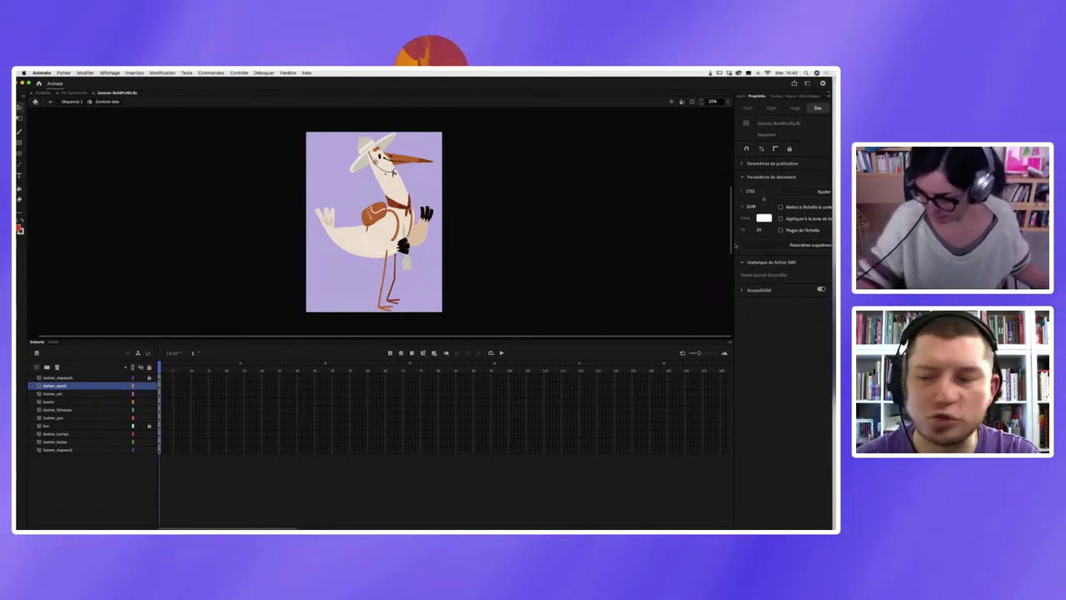
drag(732, 243, 667, 243)
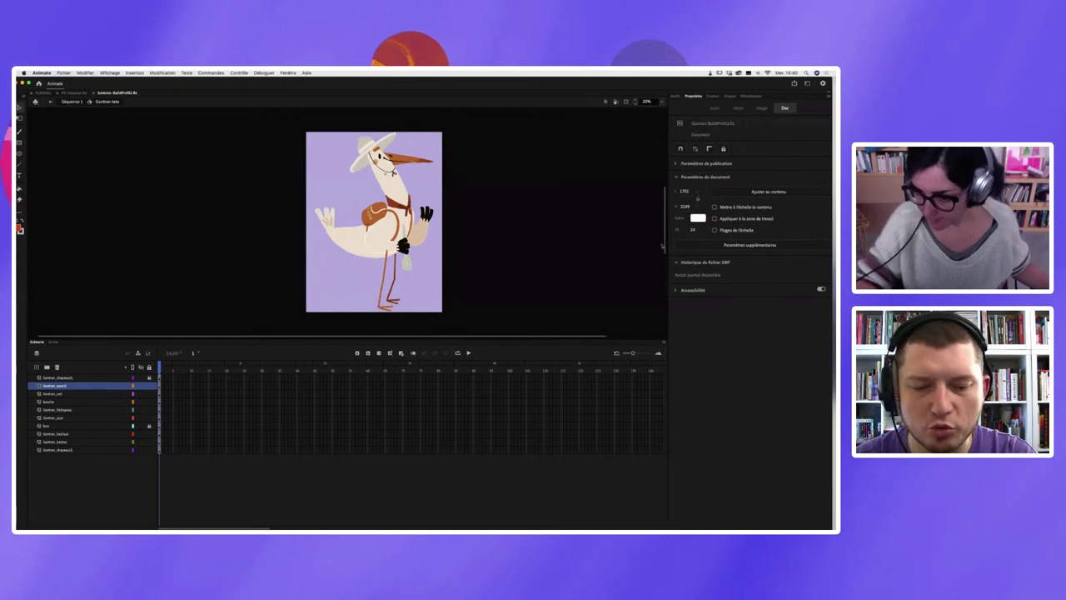
click(50, 401)
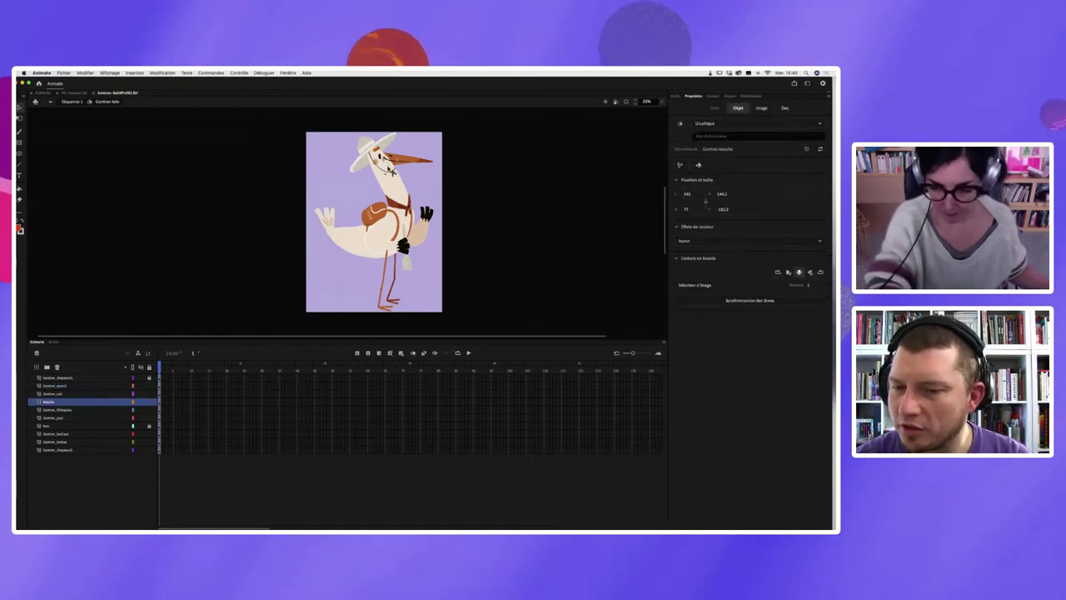
click(395, 174)
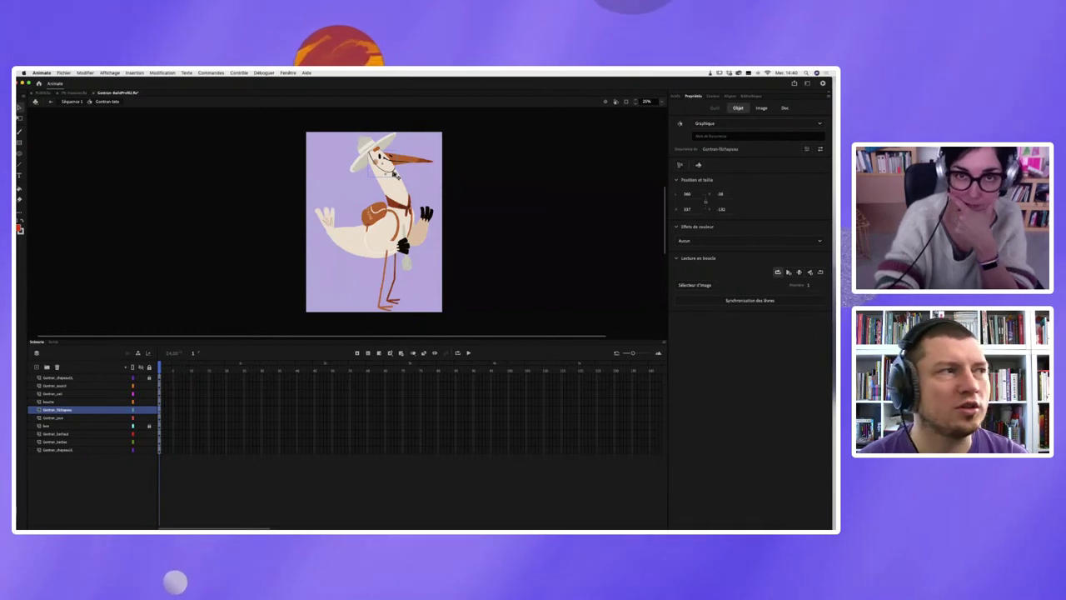
click(54, 386)
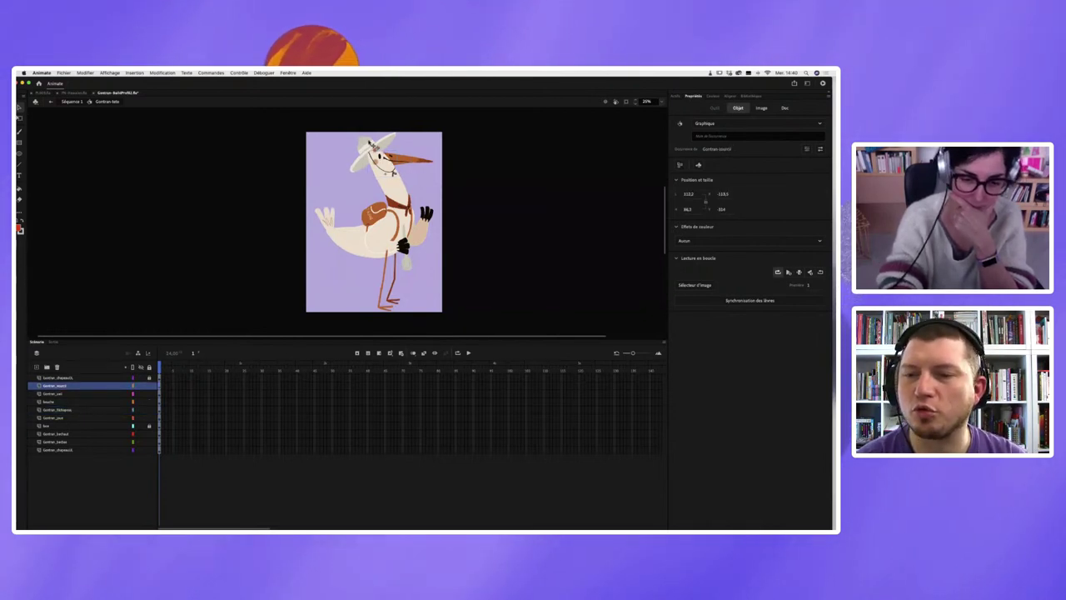
click(56, 450)
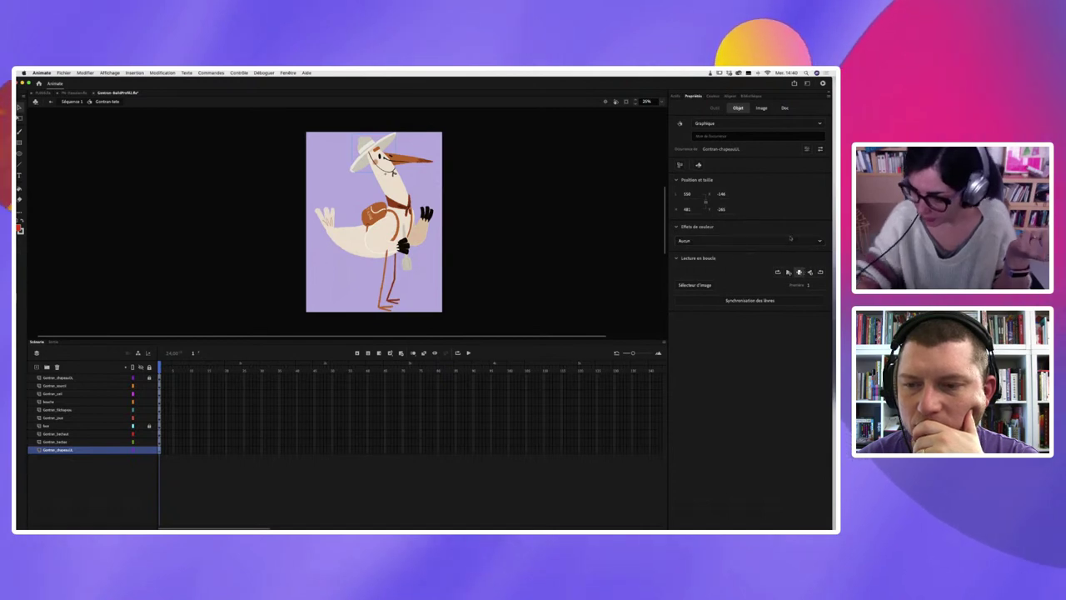
click(733, 135)
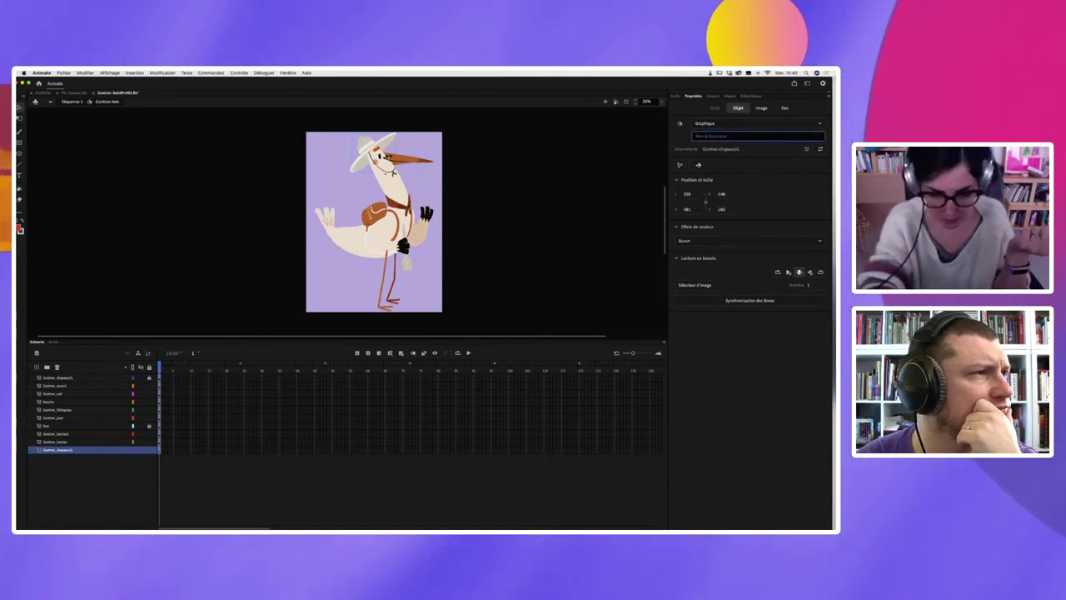
click(390, 145)
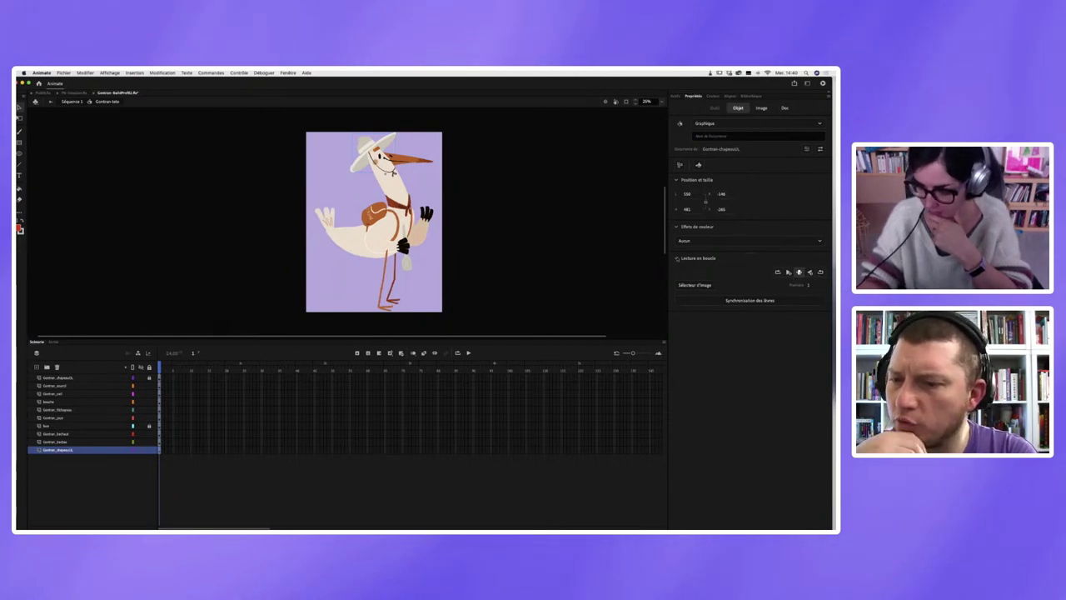
click(696, 258)
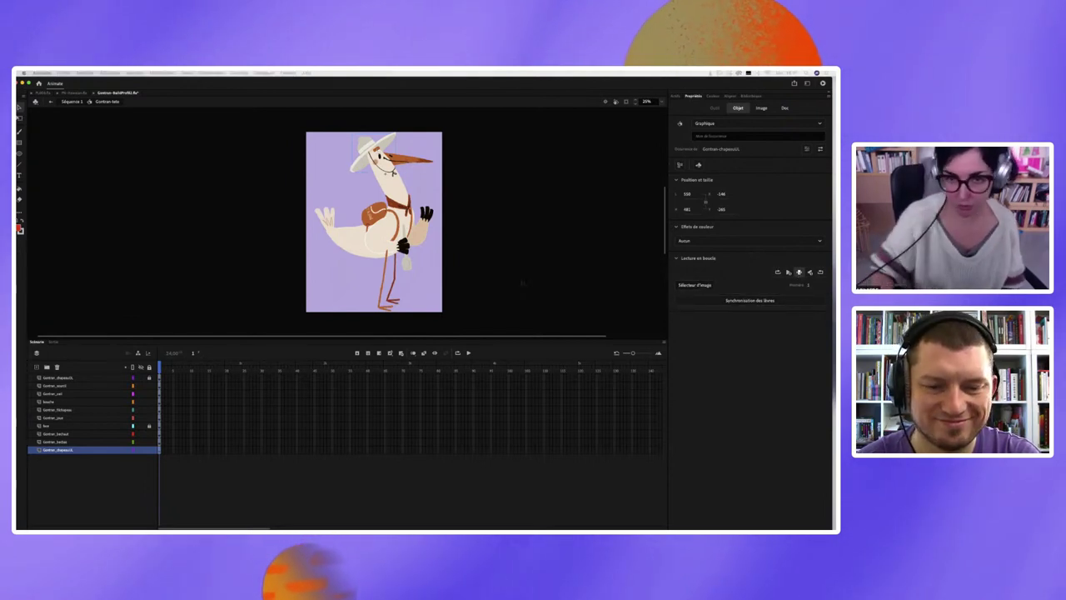
- Show the Sélecteur d'image panel enlarged with the Gontran_oeil eye graphic's frames
drag(484, 385, 537, 194)
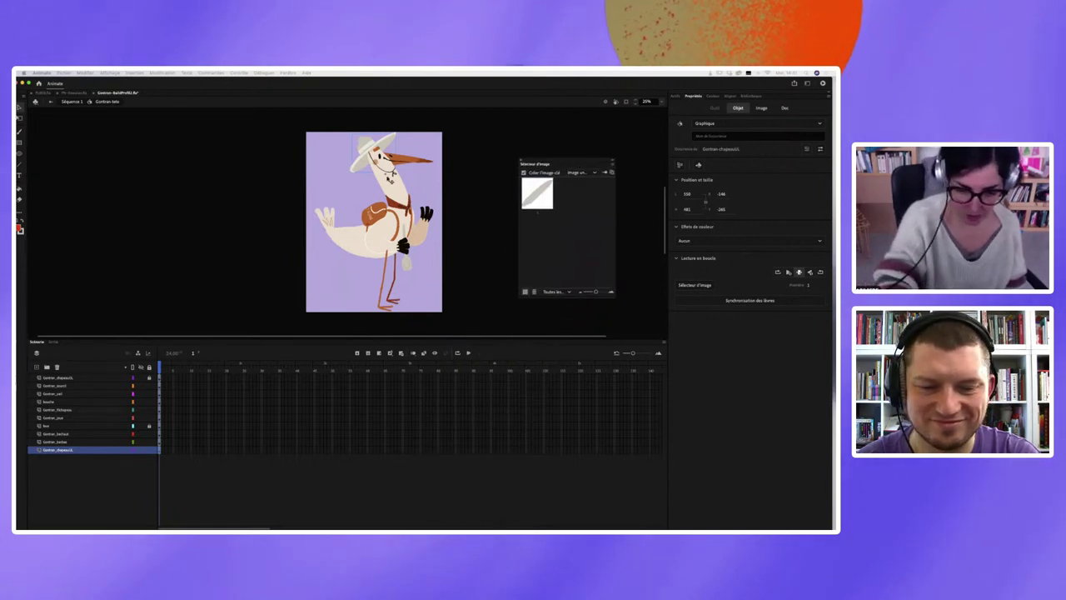
click(390, 182)
click(350, 182)
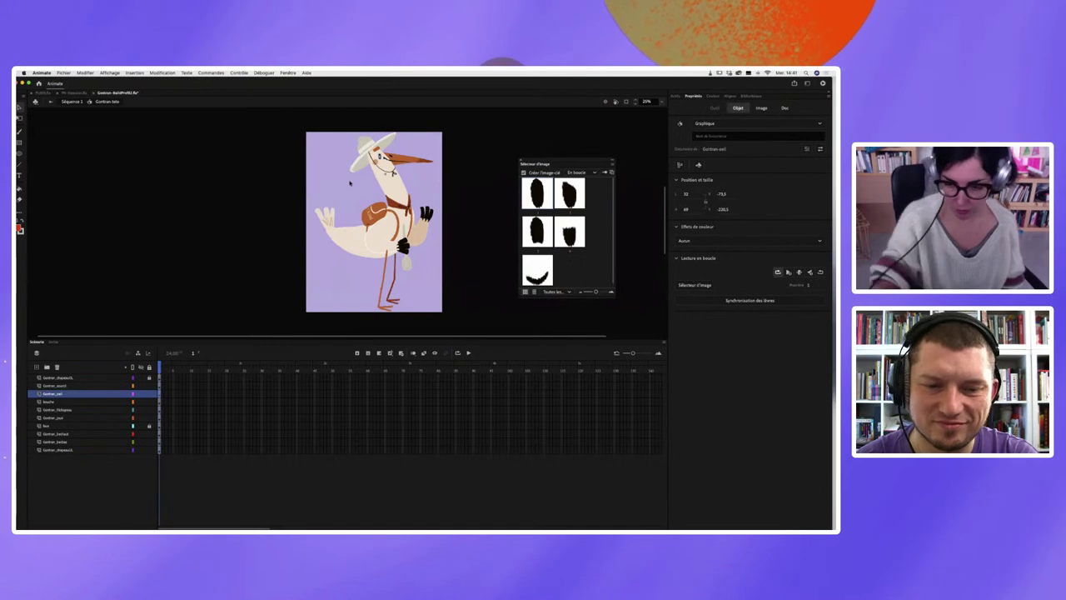
drag(614, 295, 638, 339)
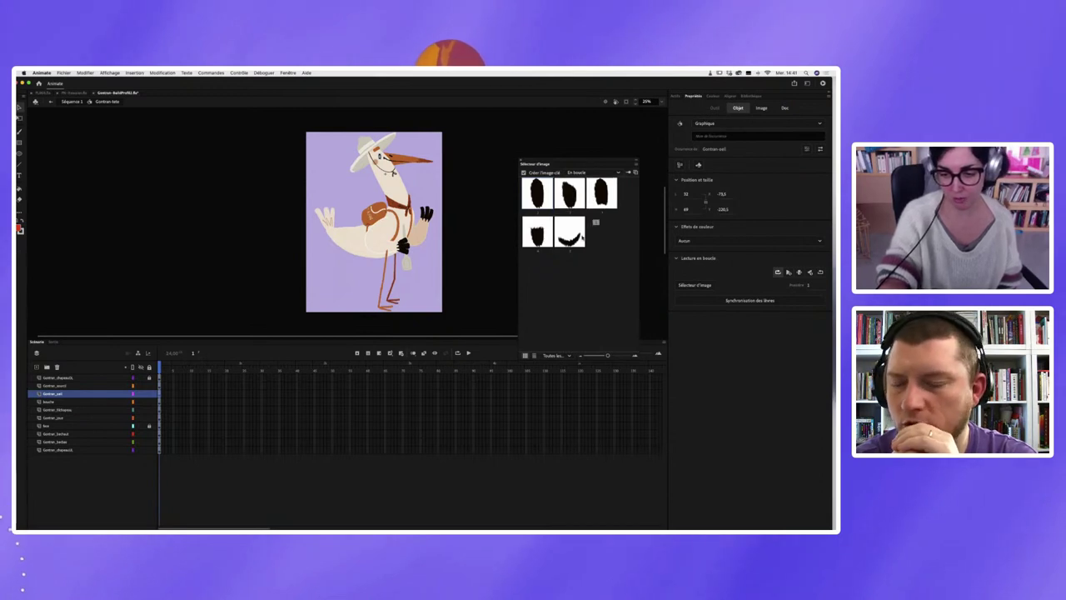
- Peek inside the Gontran-oeil symbol, return to the head, and select frame 2 on Gontran_oeil
double_click(316, 232)
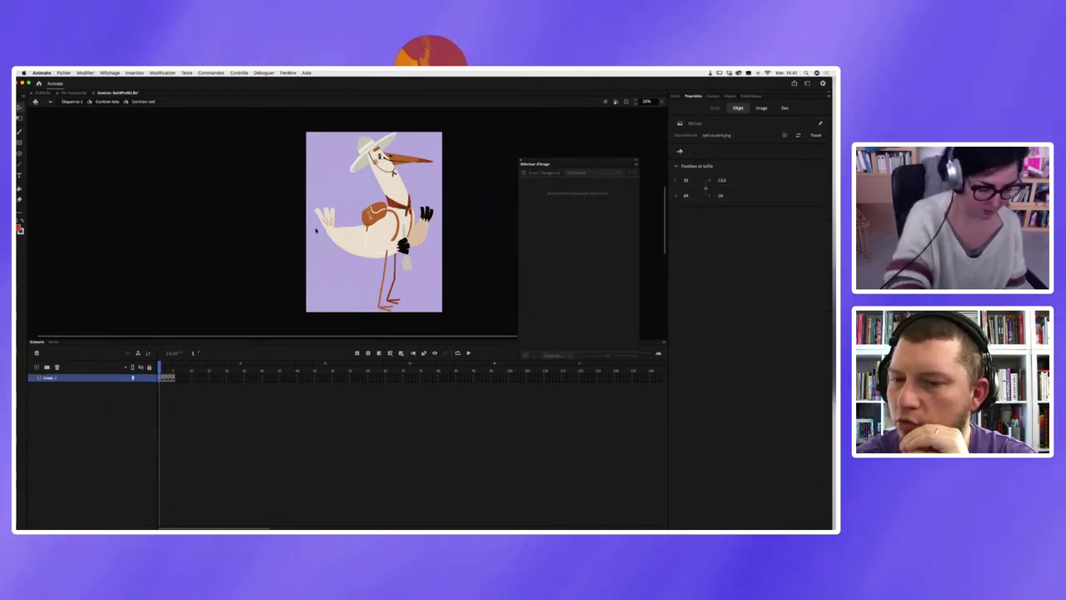
key(super+shift+a)
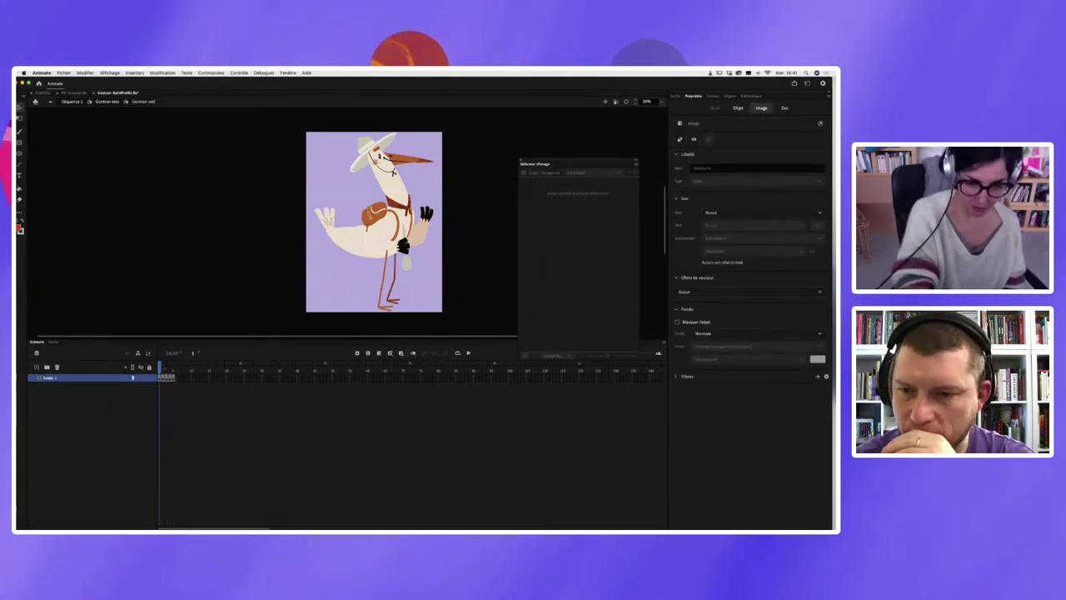
click(109, 101)
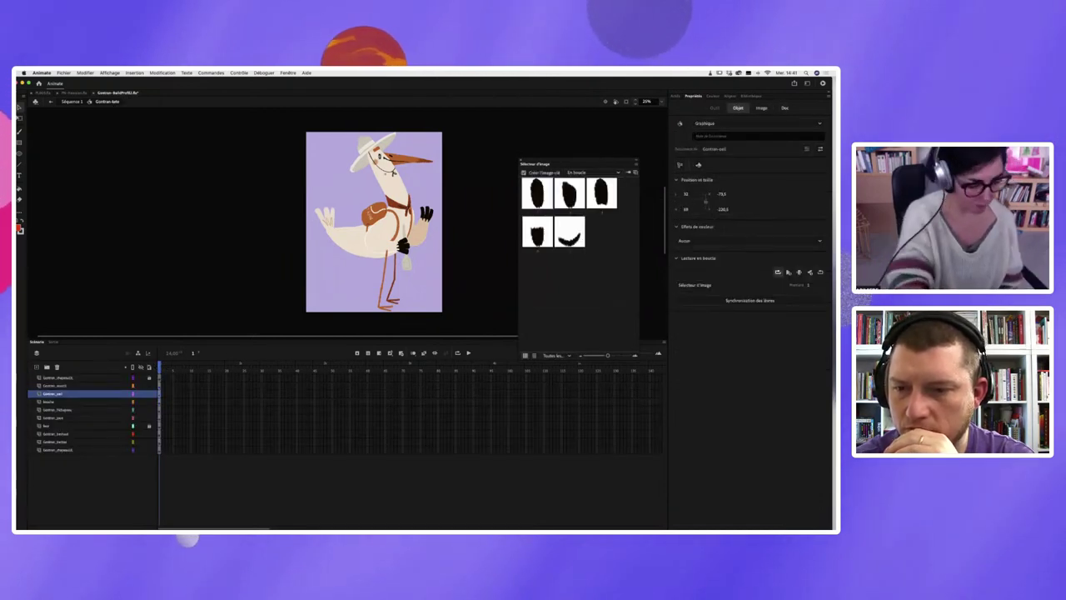
click(180, 393)
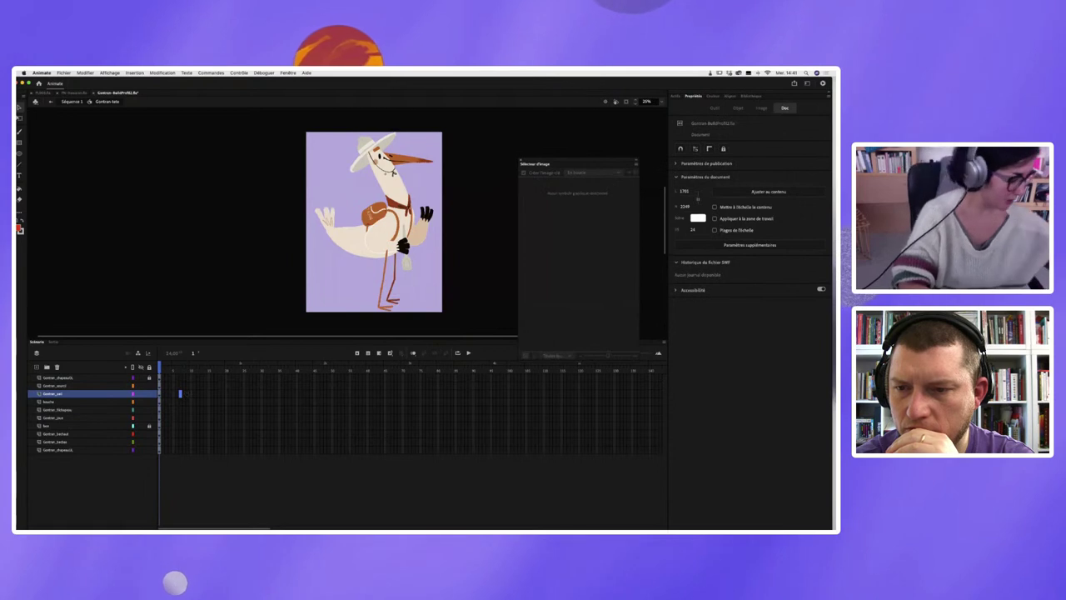
- Add a keyframe at frame 2 of the Gontran_oeil eye layer and check its frames
right_click(180, 393)
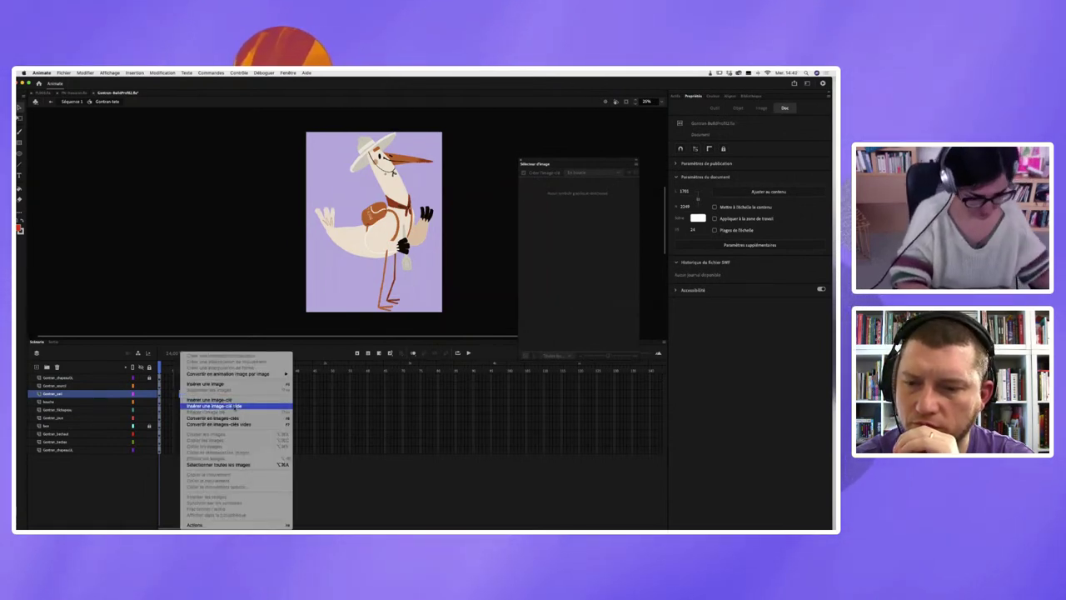
click(229, 406)
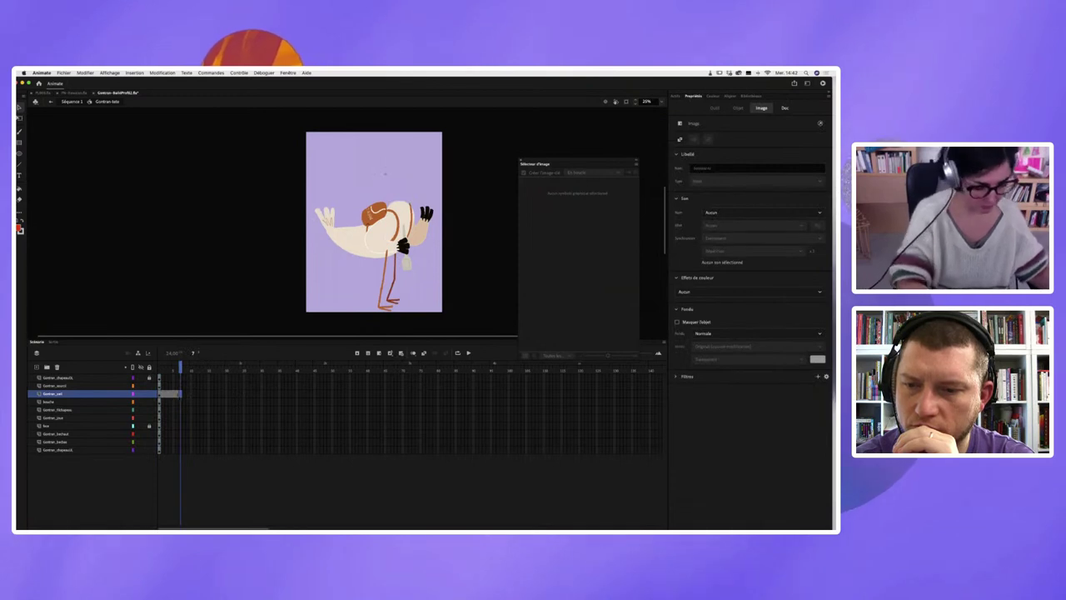
click(183, 397)
right_click(183, 395)
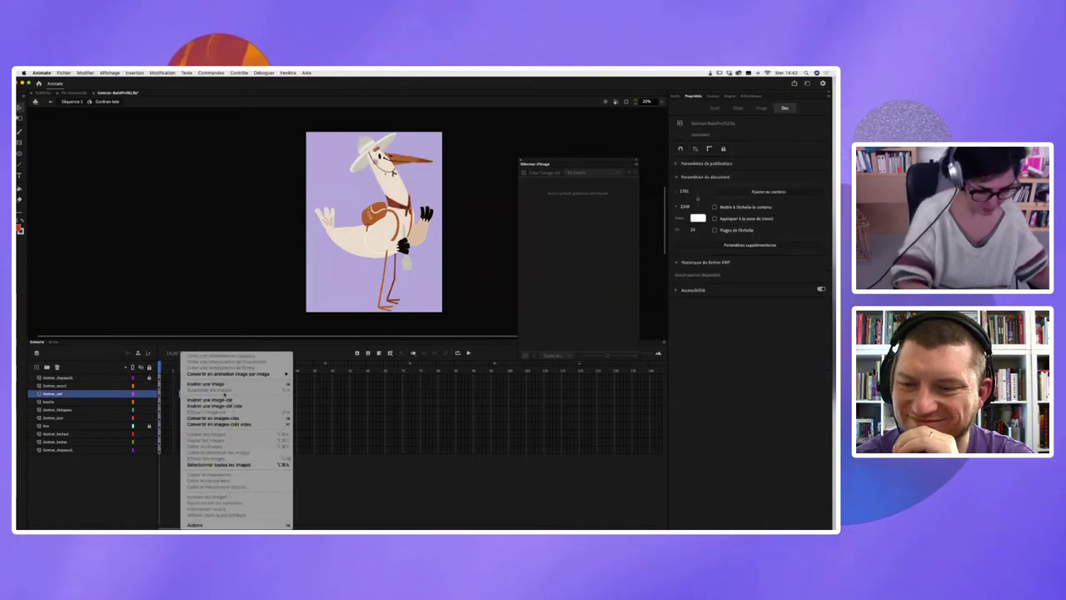
click(185, 398)
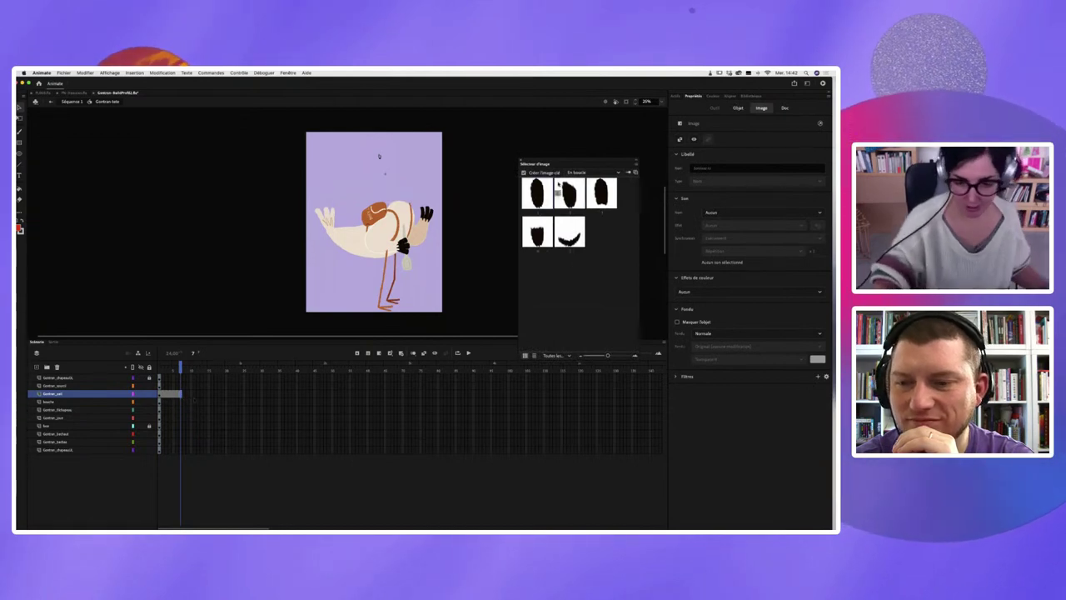
click(379, 157)
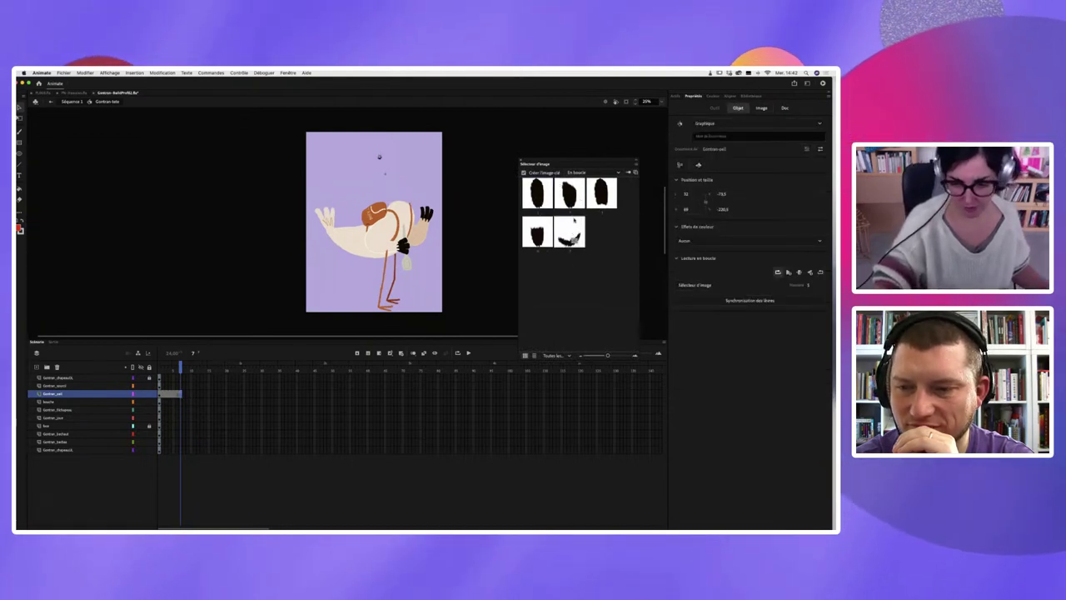
click(345, 148)
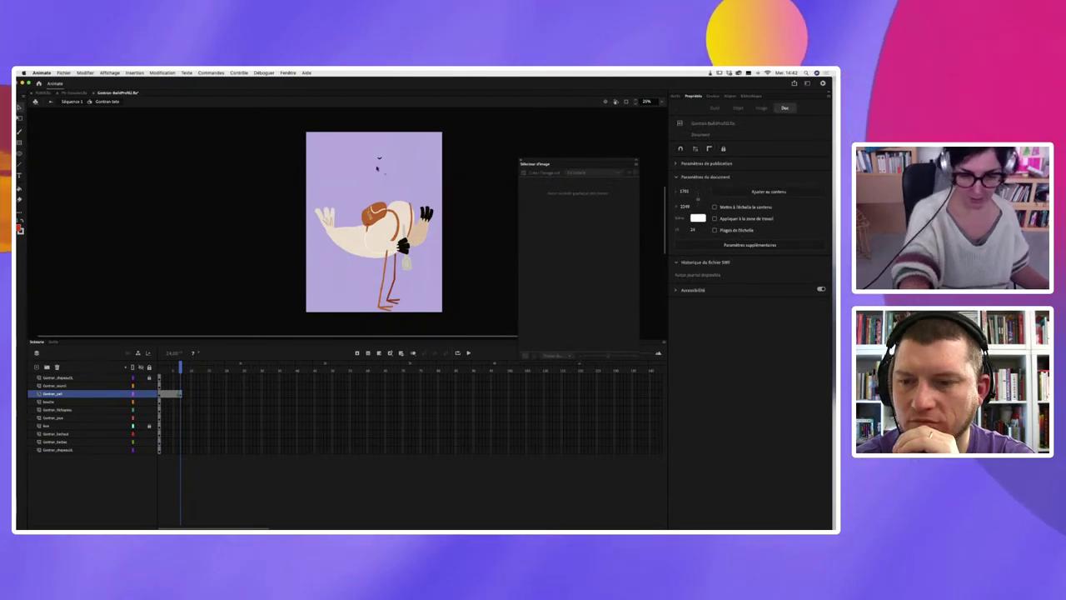
click(380, 159)
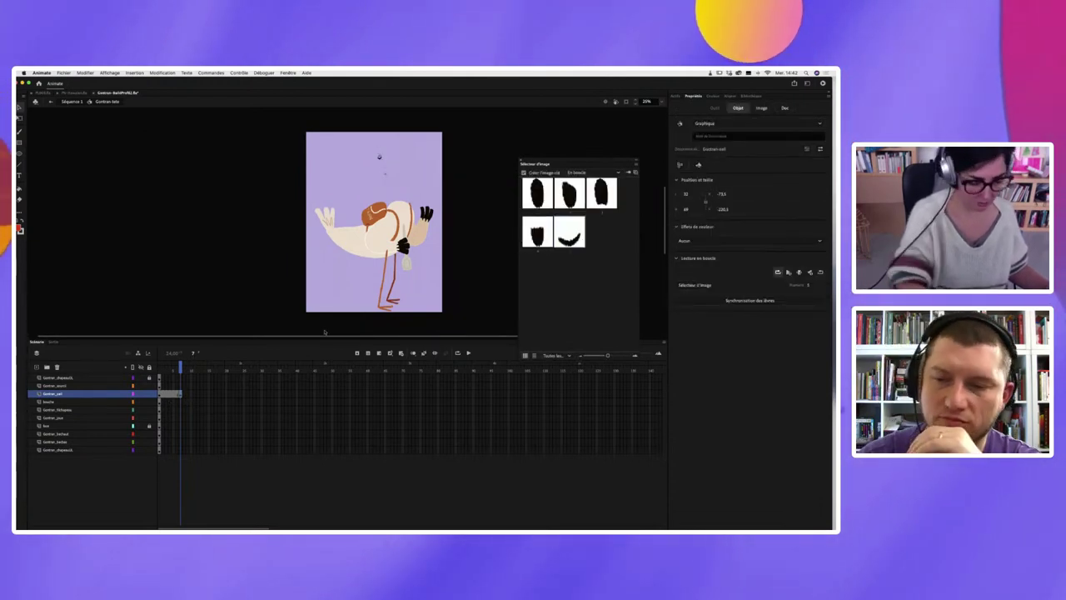
key(comma)
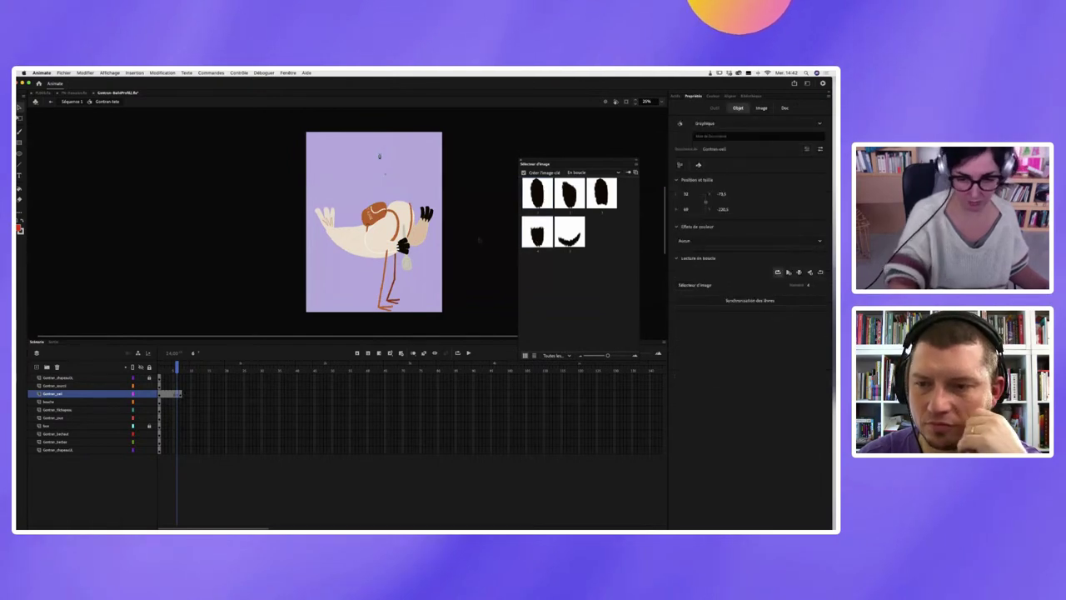
click(435, 202)
key(comma)
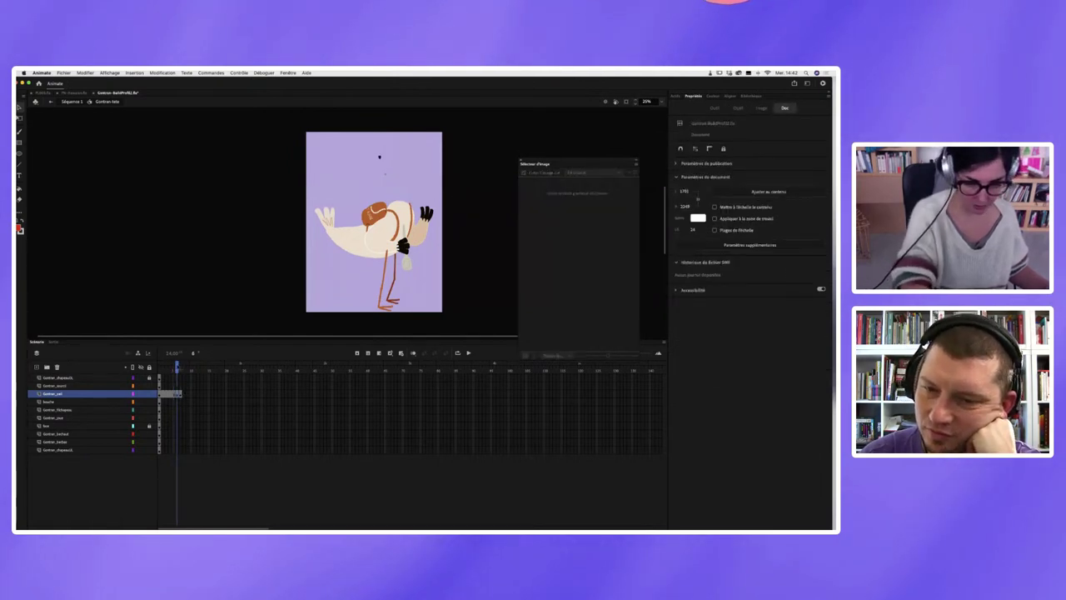
- Insert a frame on the eyebrow and hat layers so the full head shows on frame 2
click(181, 386)
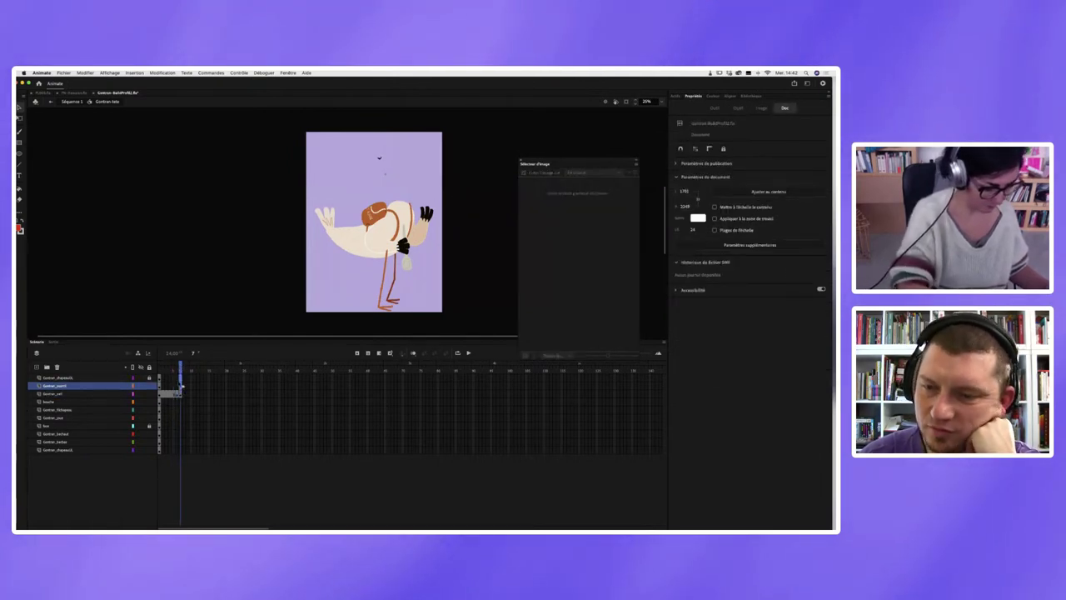
right_click(180, 385)
click(188, 384)
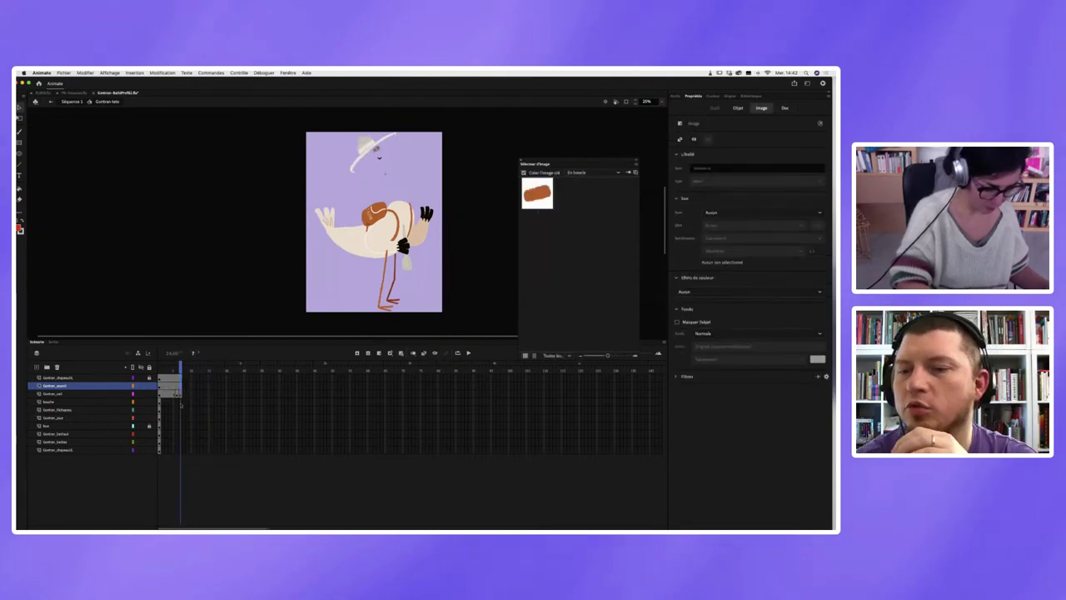
click(181, 450)
right_click(180, 449)
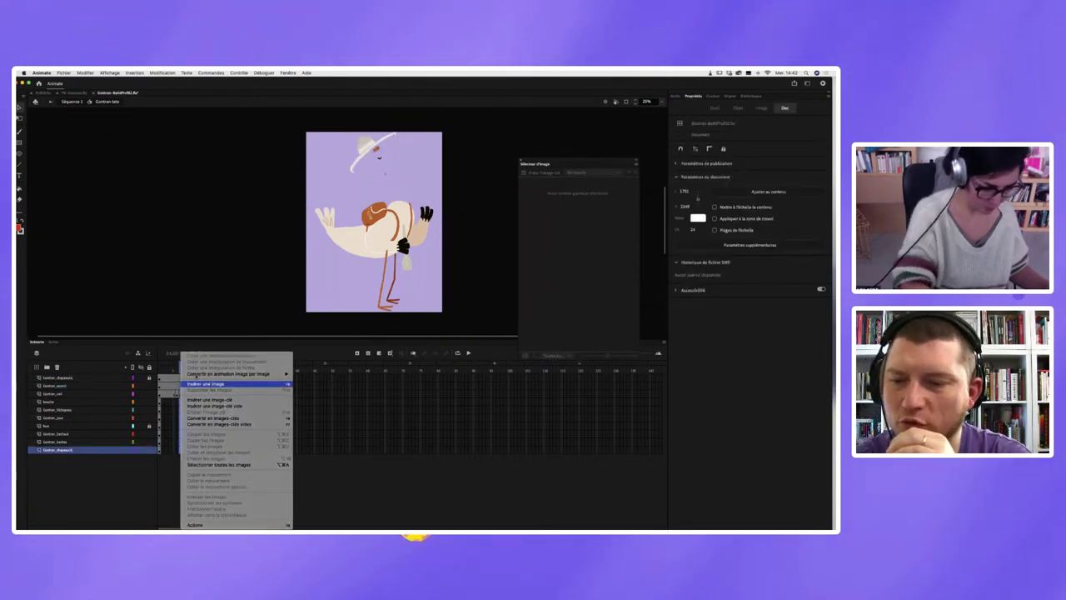
click(204, 384)
click(165, 363)
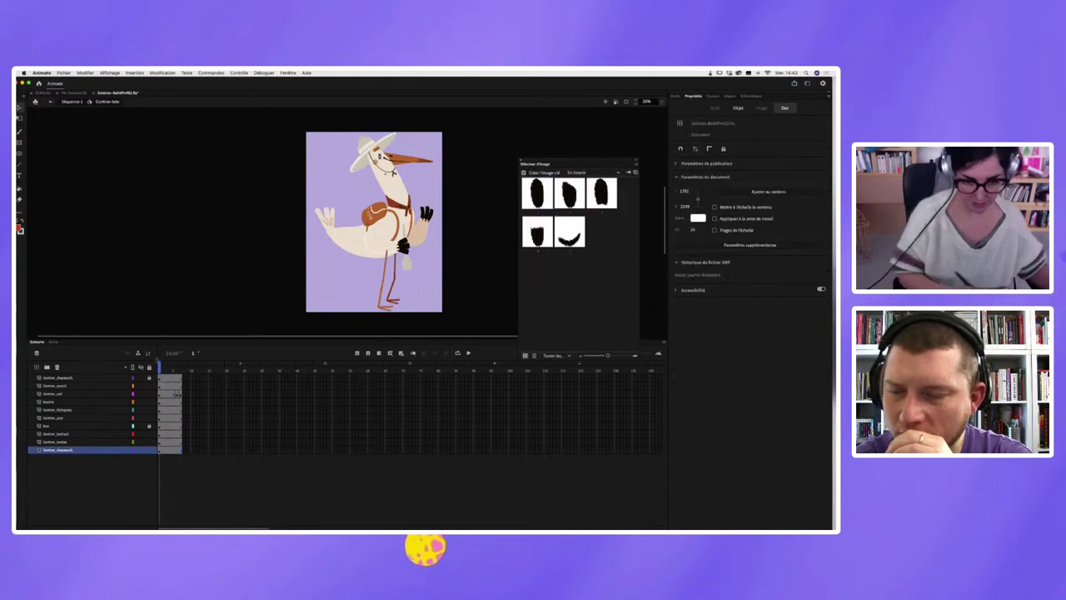
click(180, 366)
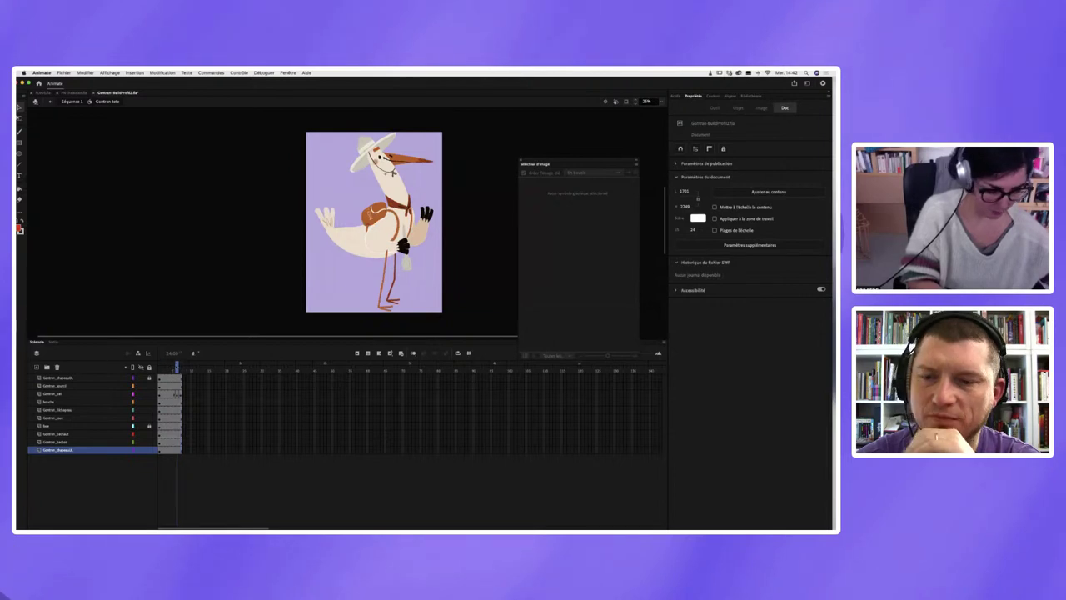
click(175, 394)
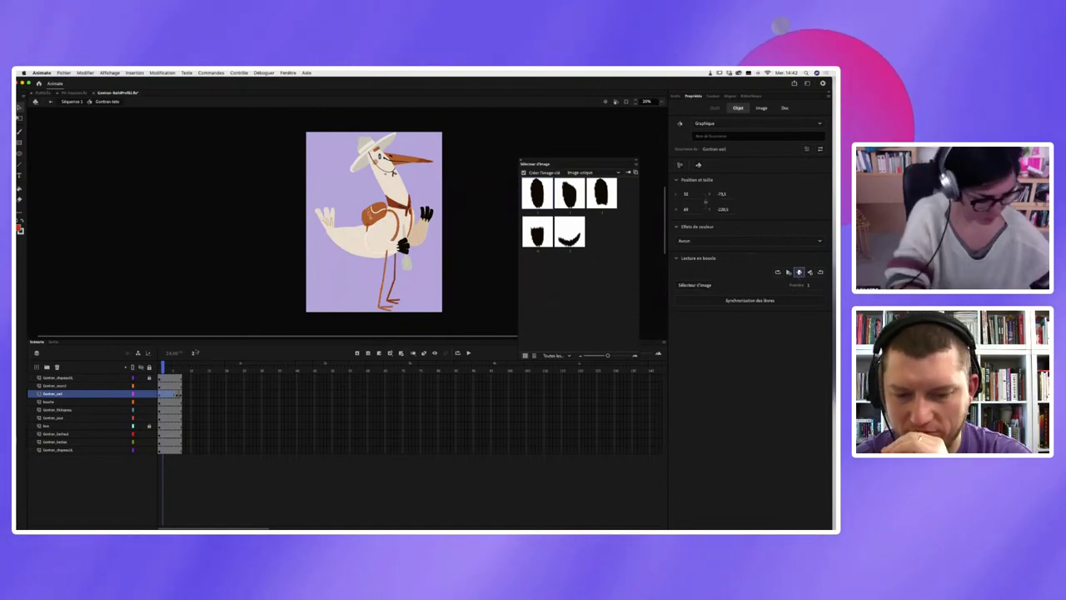
click(177, 394)
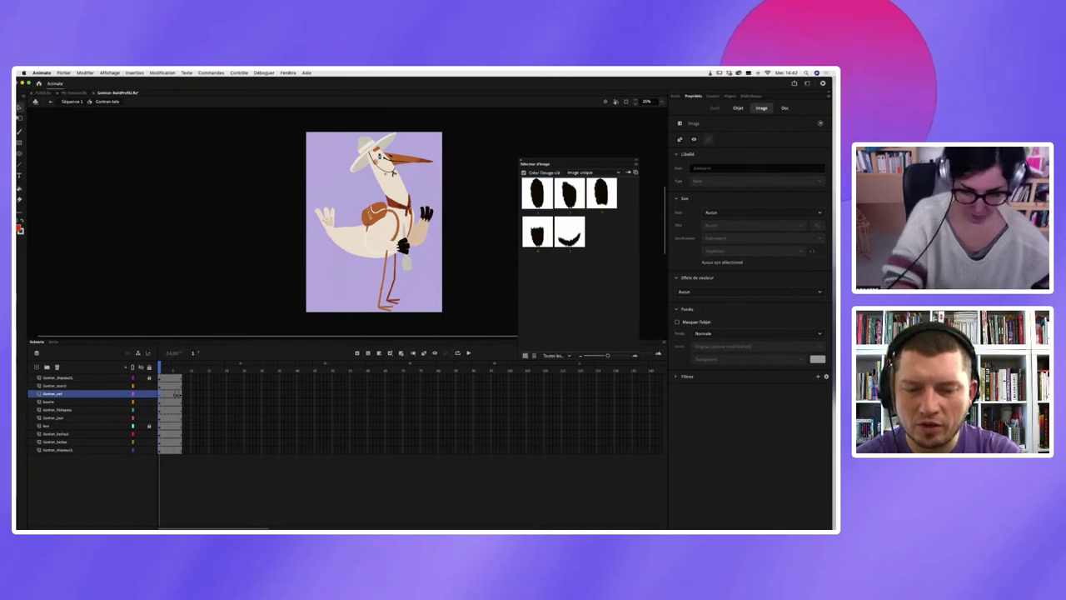
click(178, 394)
click(177, 394)
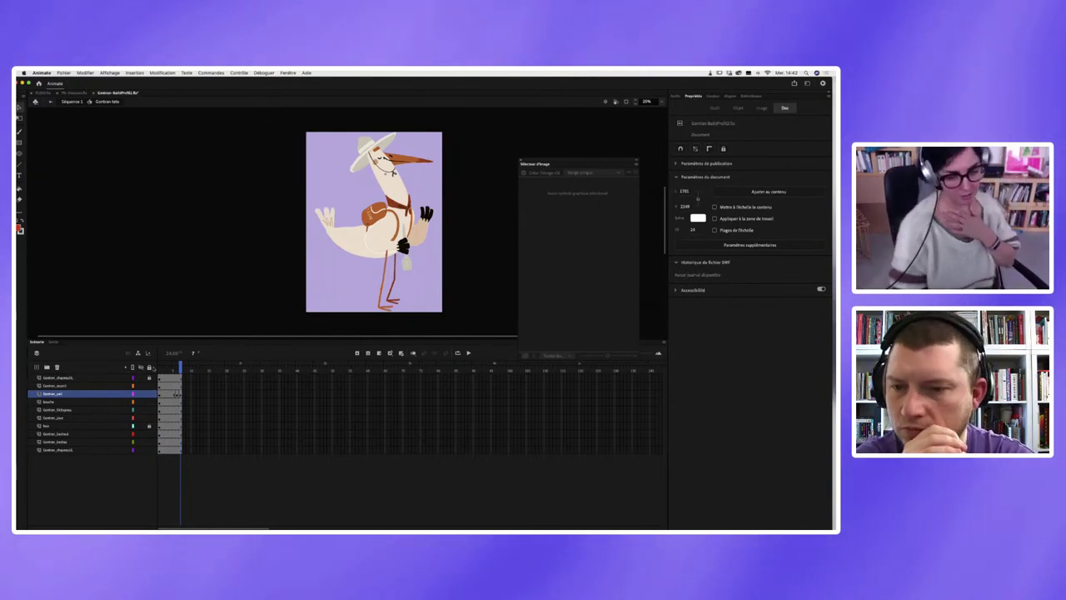
- Show the Bibliothèque panel and select the Actif Cigogne-build.psd folder
click(749, 97)
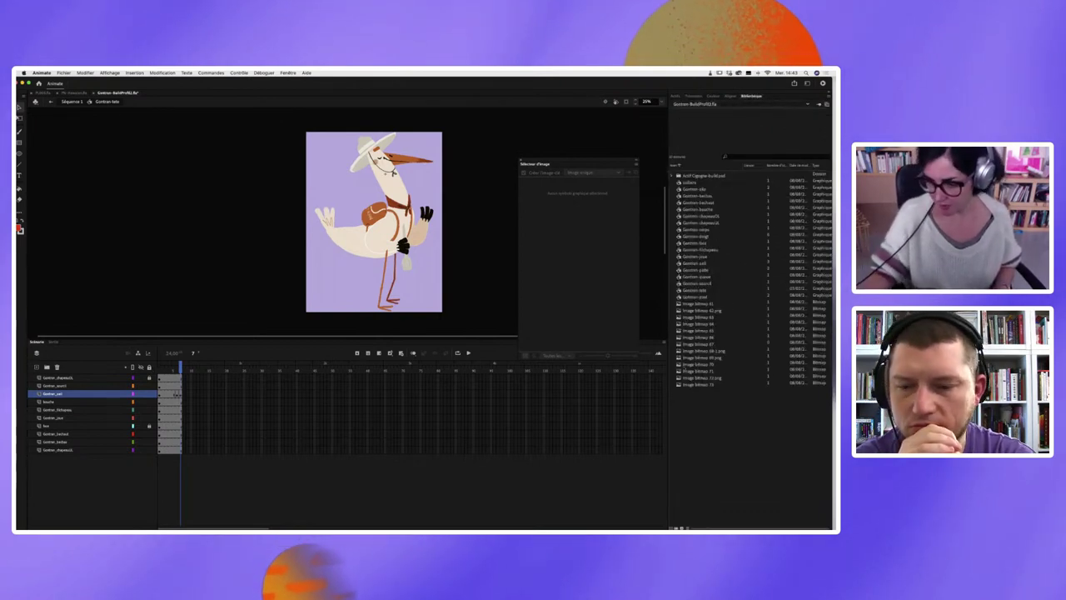
click(693, 181)
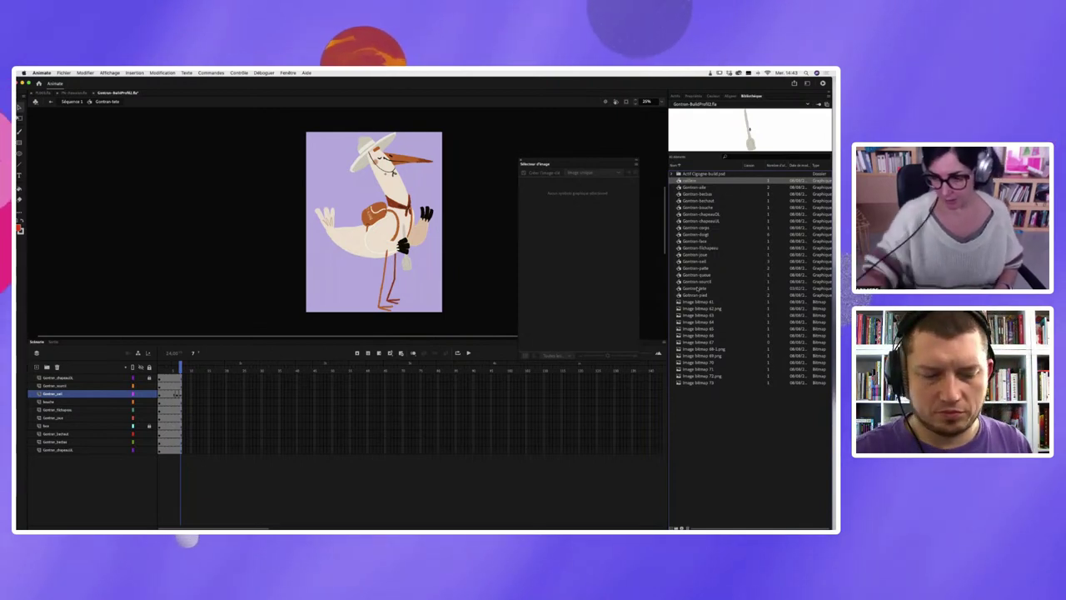
click(685, 173)
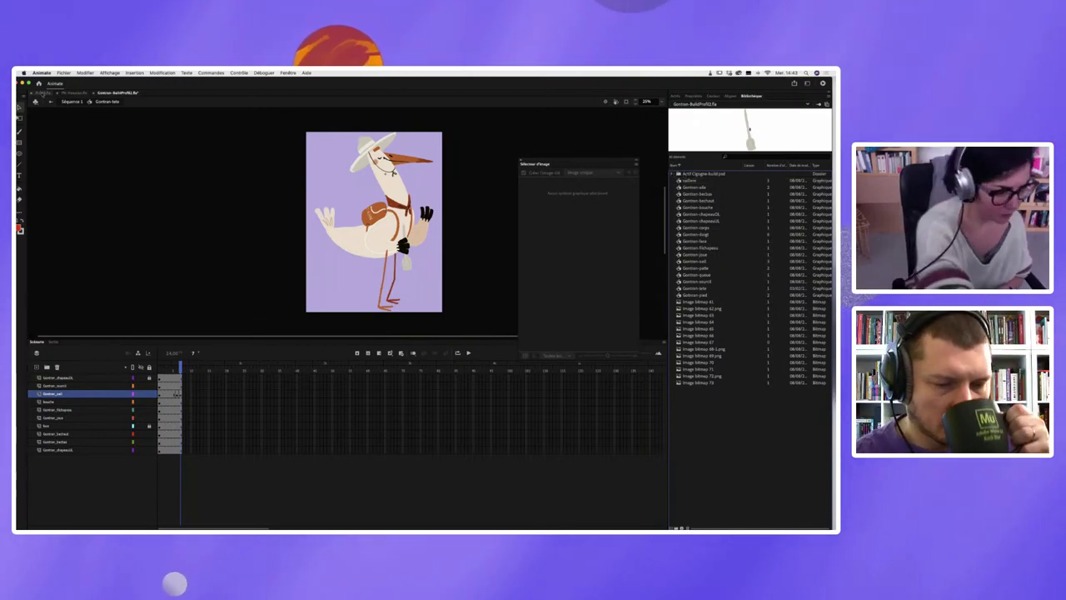
- Switch to FLOOR.fla, collapse the Gontran-elements folder, play the scene and enlarge the stage
click(50, 92)
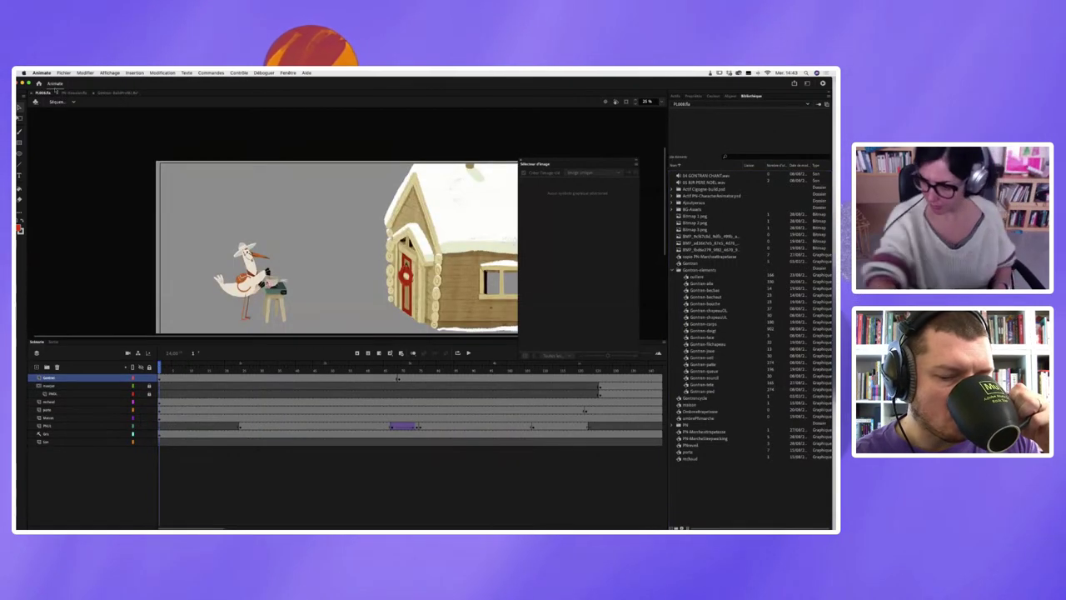
click(673, 269)
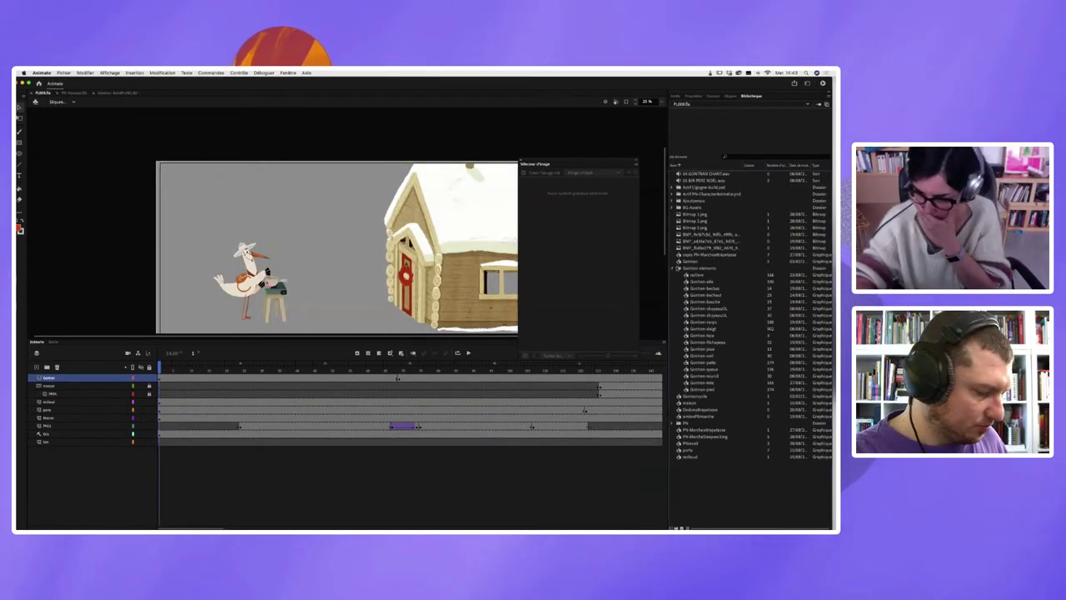
click(719, 268)
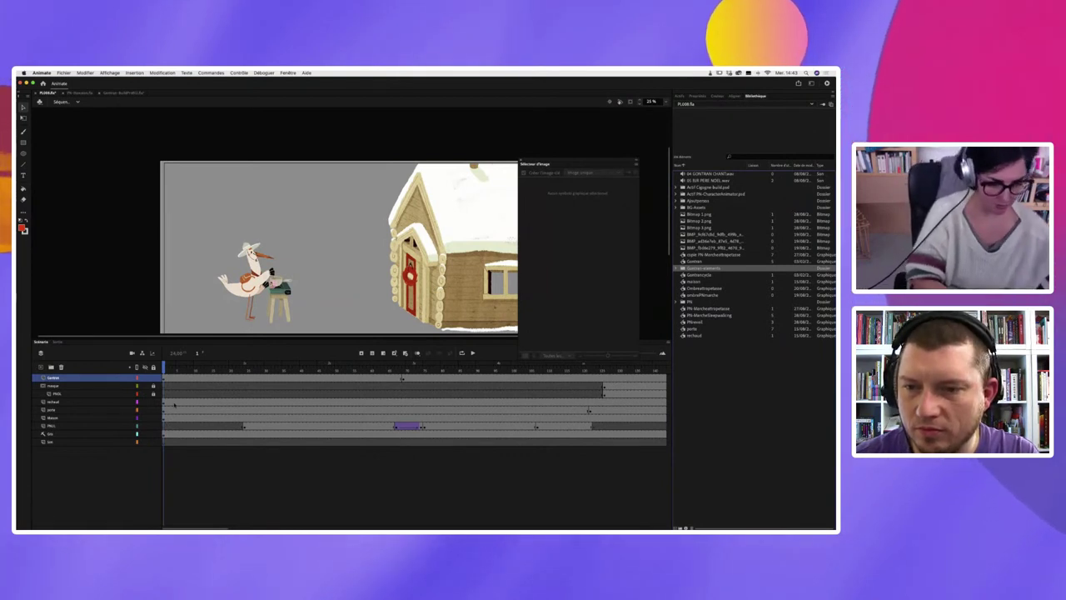
key(Return)
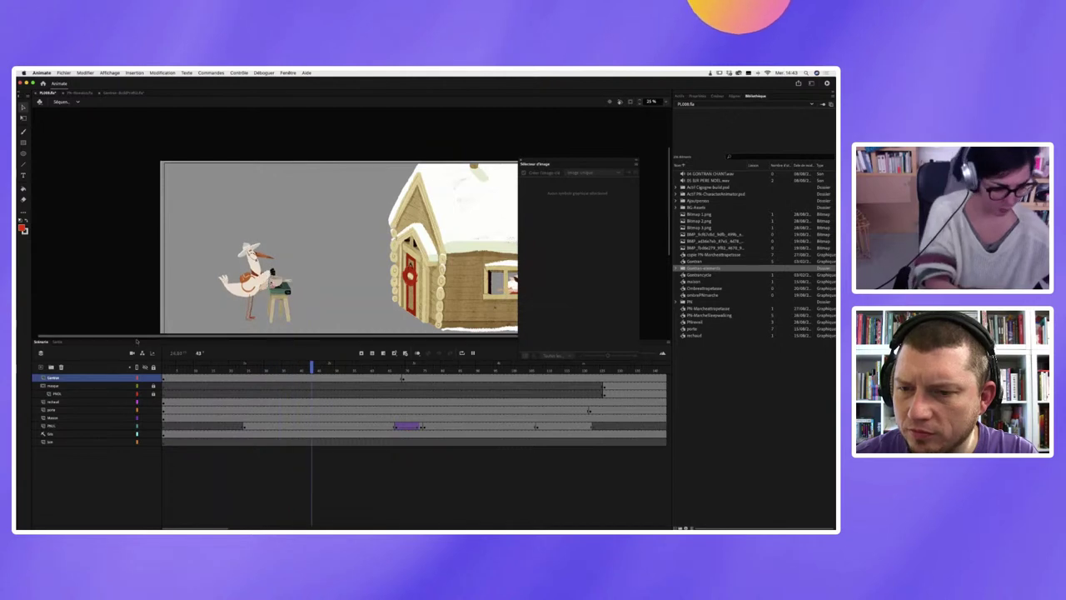
drag(333, 339, 333, 406)
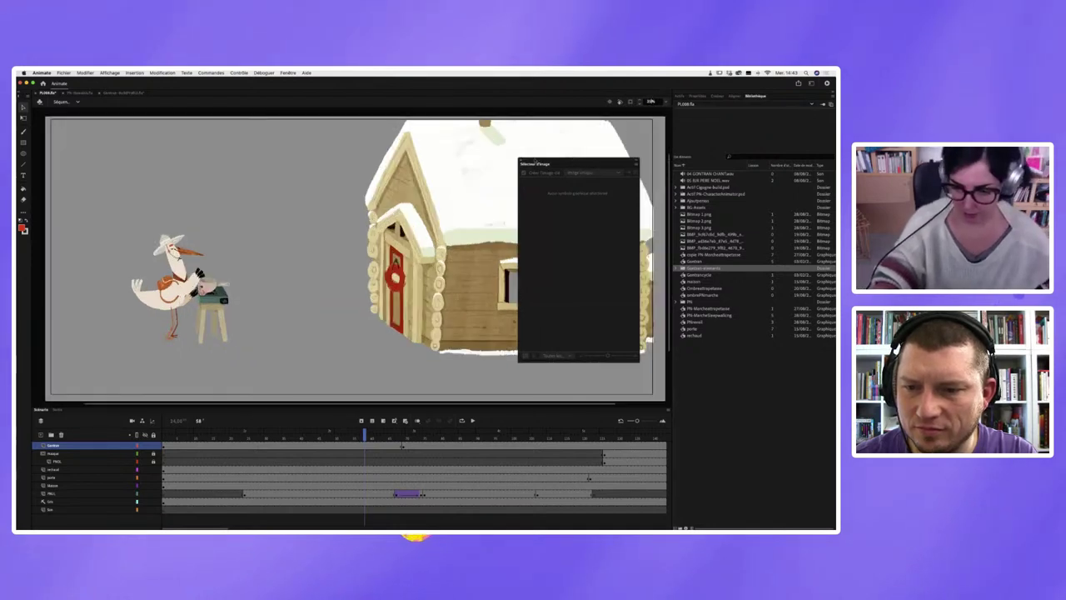
click(164, 439)
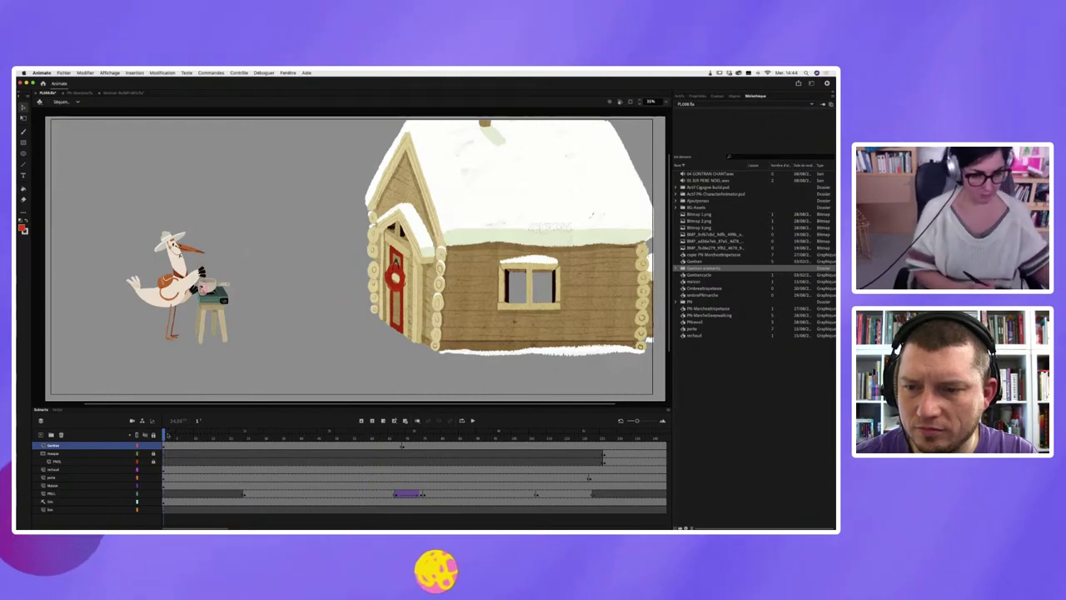
key(Return)
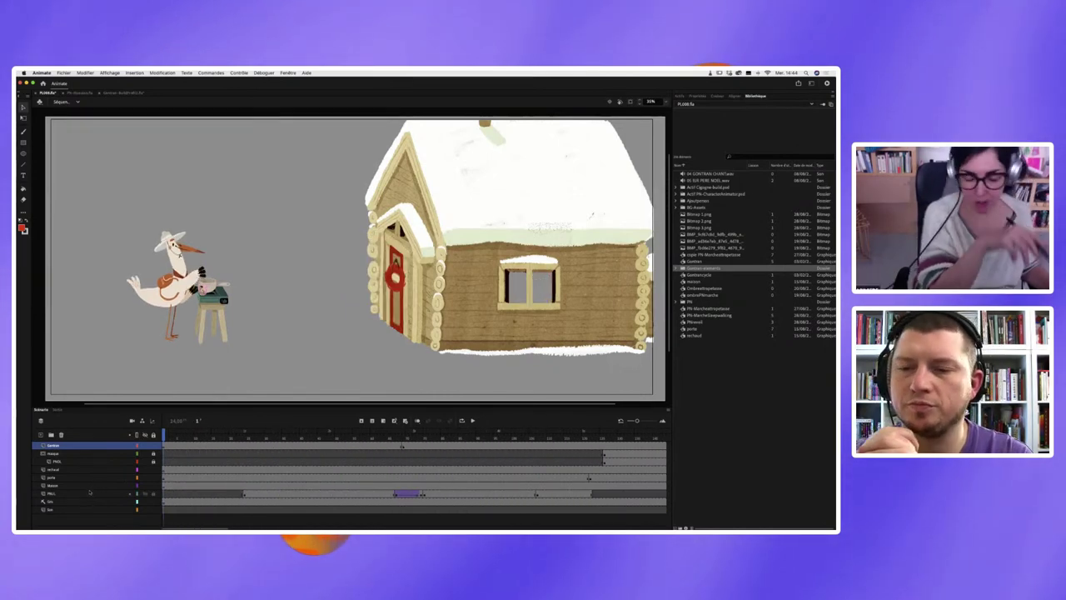
click(162, 73)
mouse_move(265, 73)
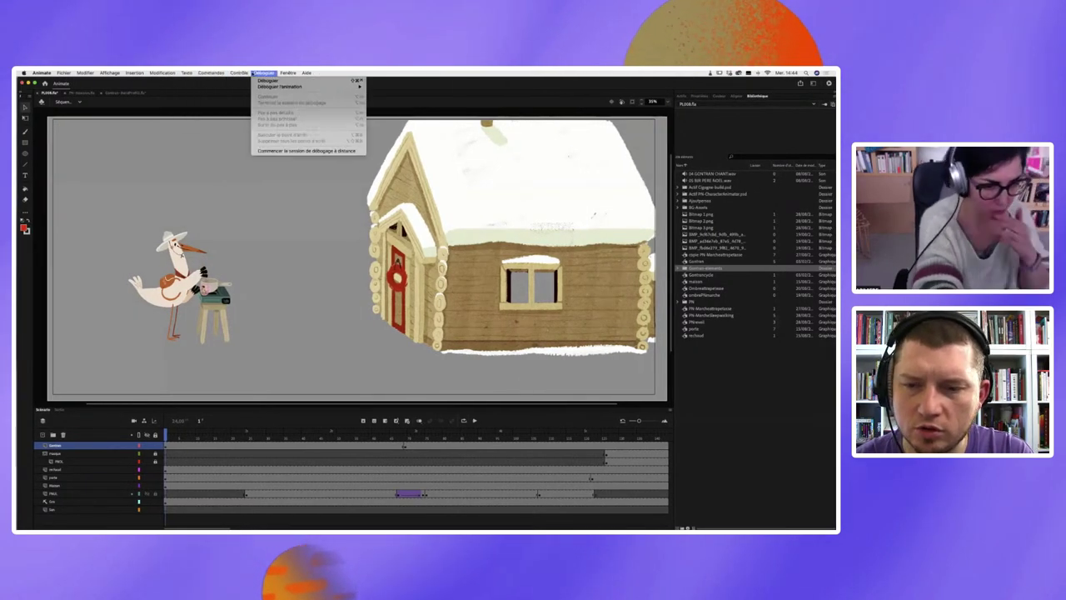
mouse_move(110, 73)
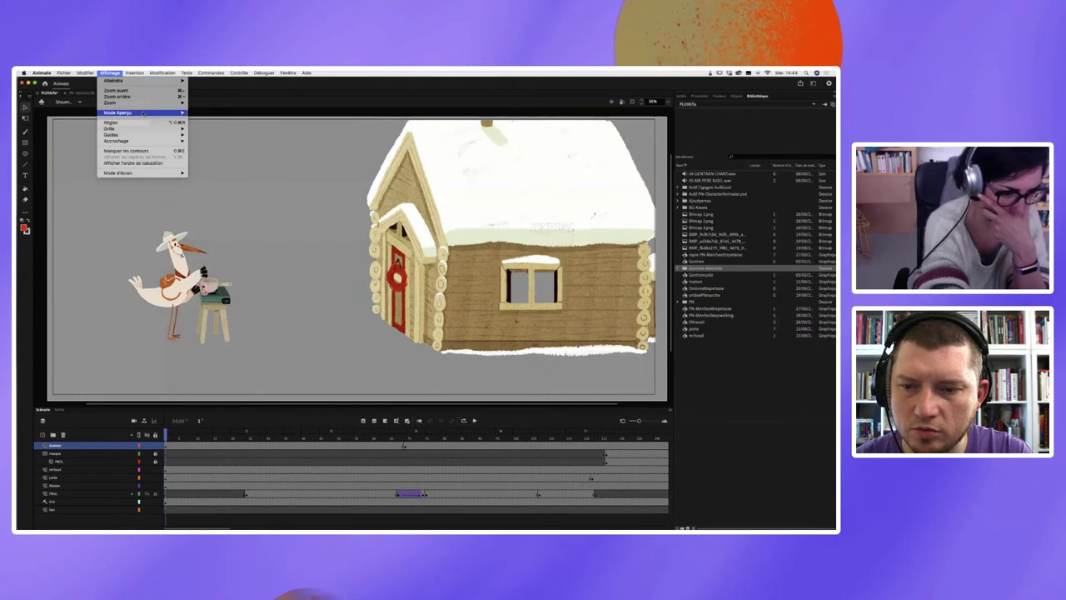
mouse_move(149, 112)
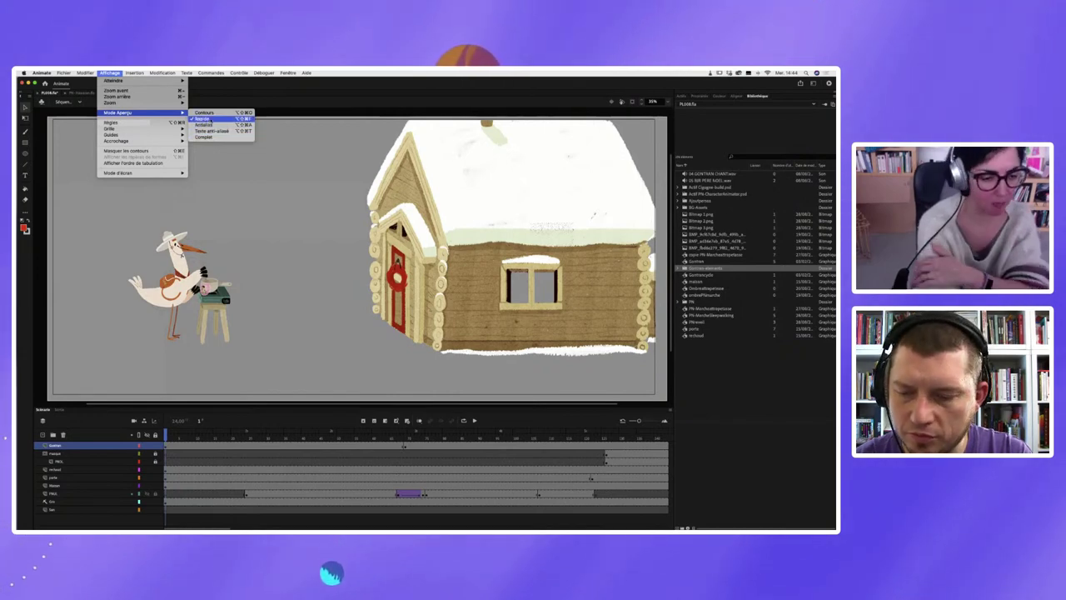
click(274, 108)
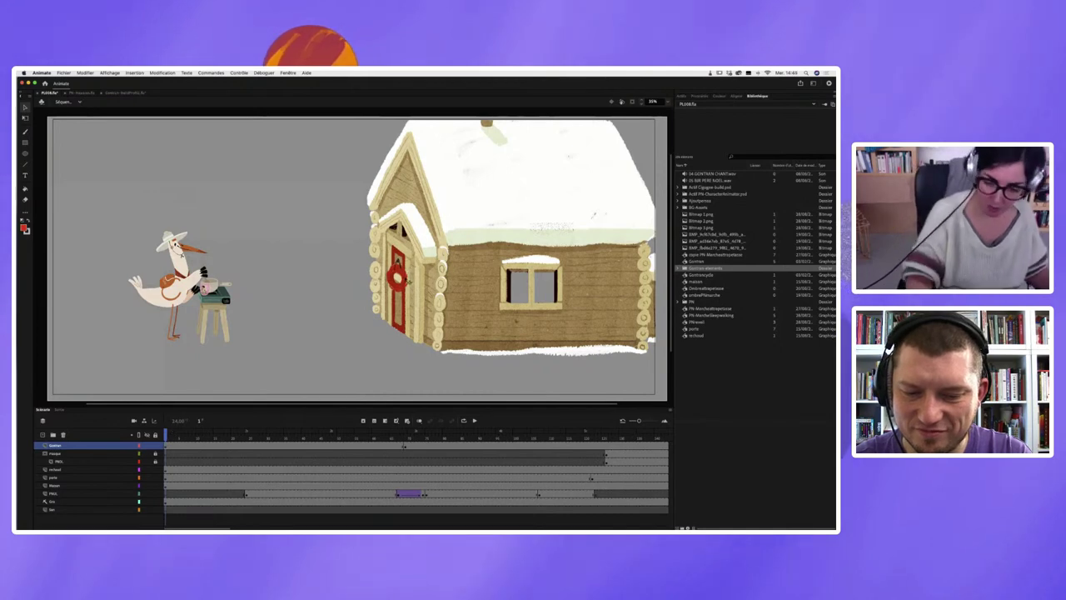
click(409, 282)
double_click(410, 281)
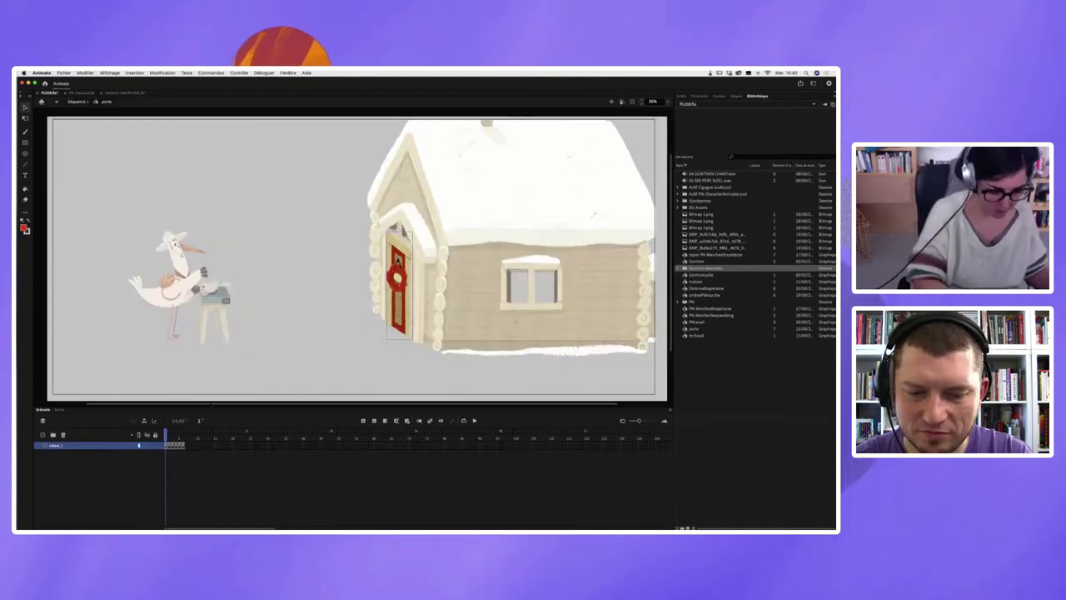
key(Return)
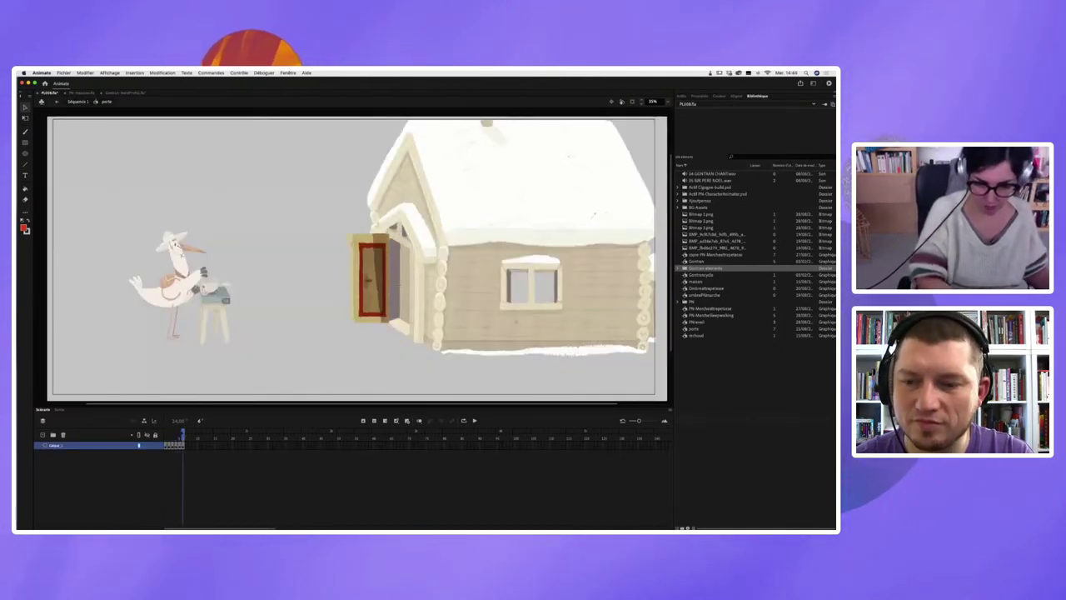
key(Return)
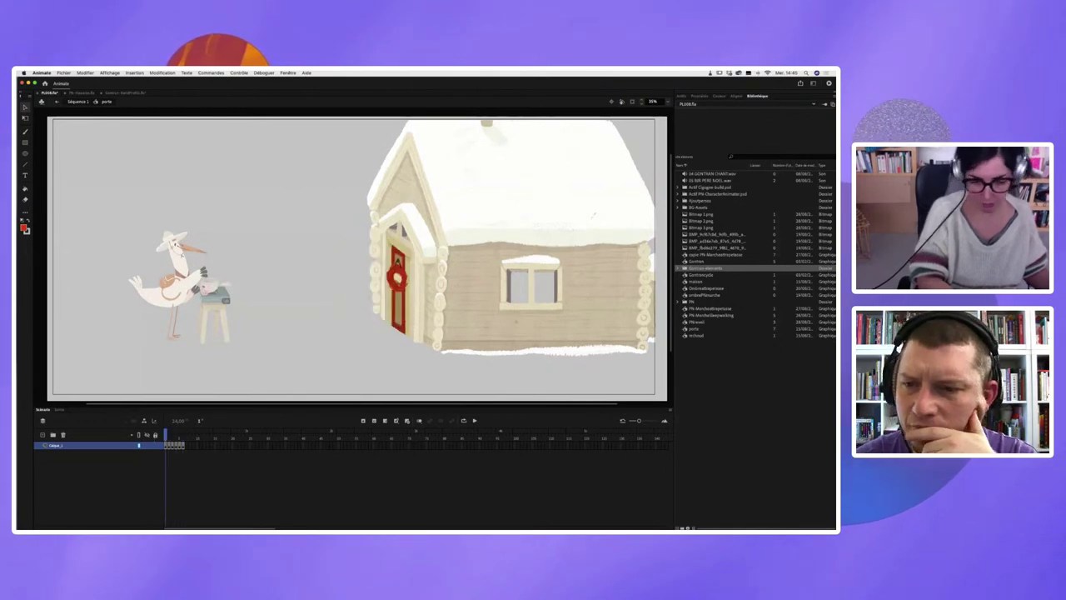
double_click(303, 376)
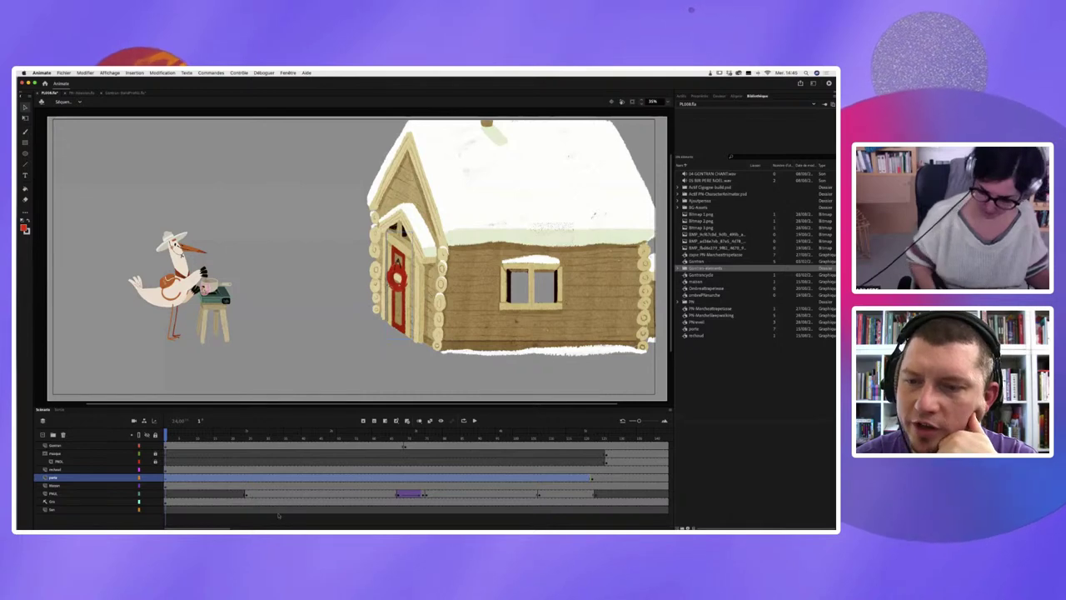
- Scrub the main timeline from about frame 20 to around frames 117–133
click(231, 437)
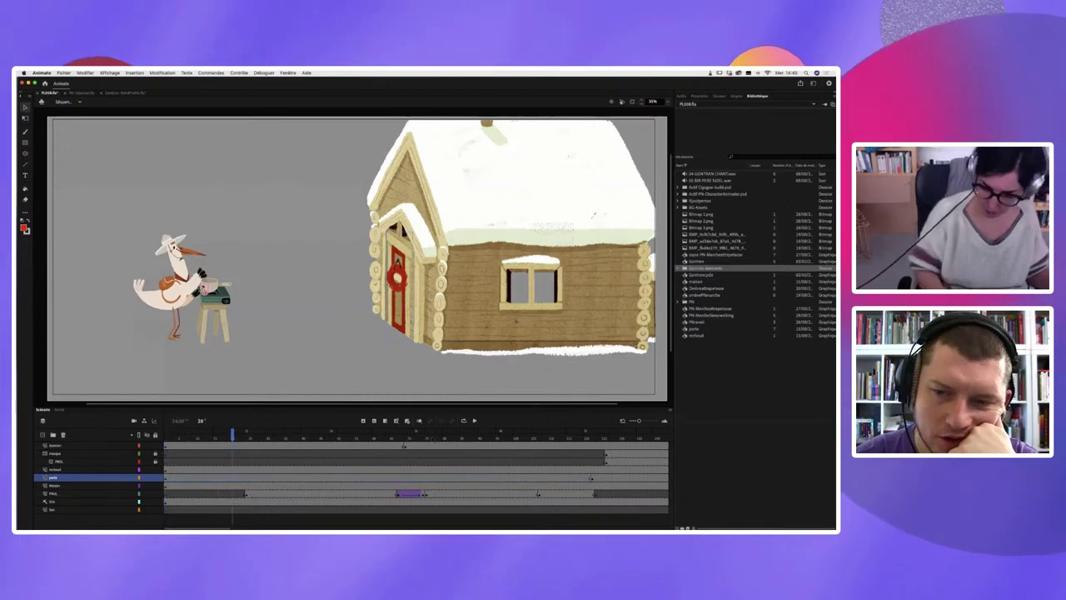
click(575, 434)
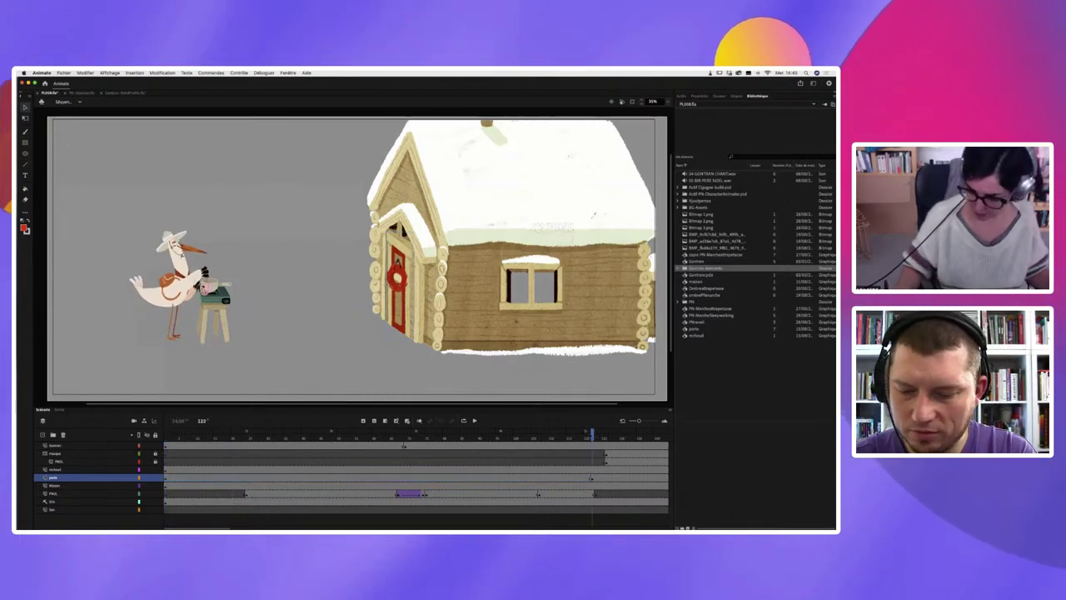
click(592, 434)
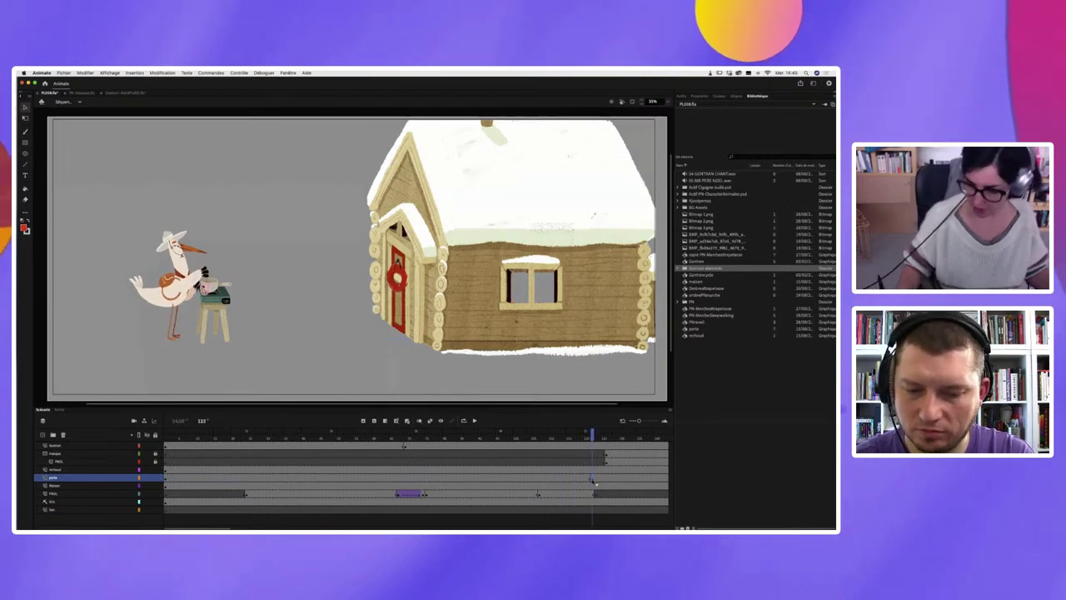
- Show Propriétés, select the porte door and its layer frames, and play the door animation
click(700, 98)
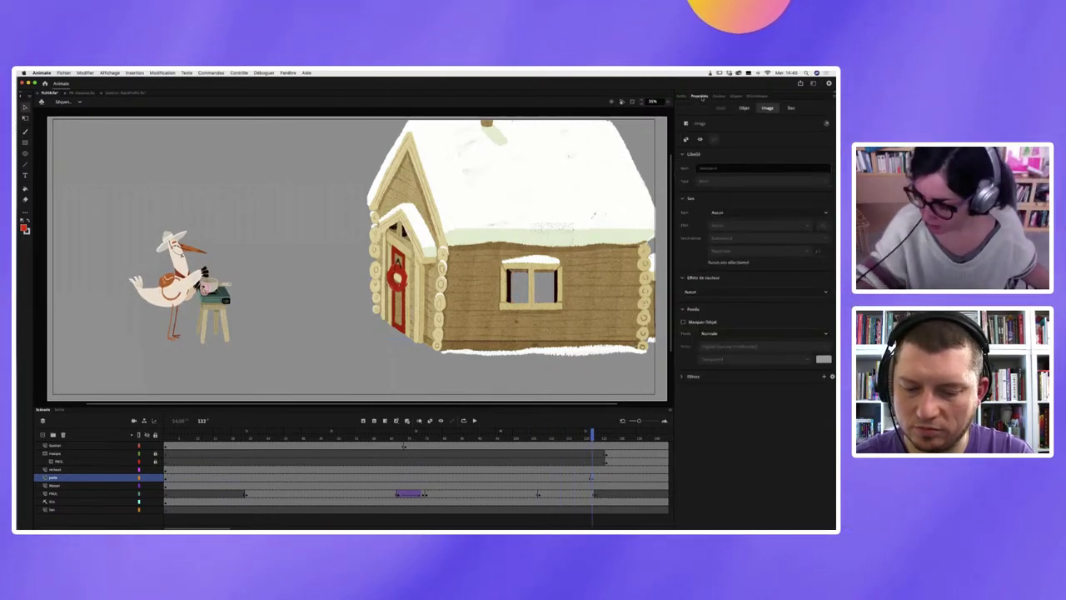
click(409, 282)
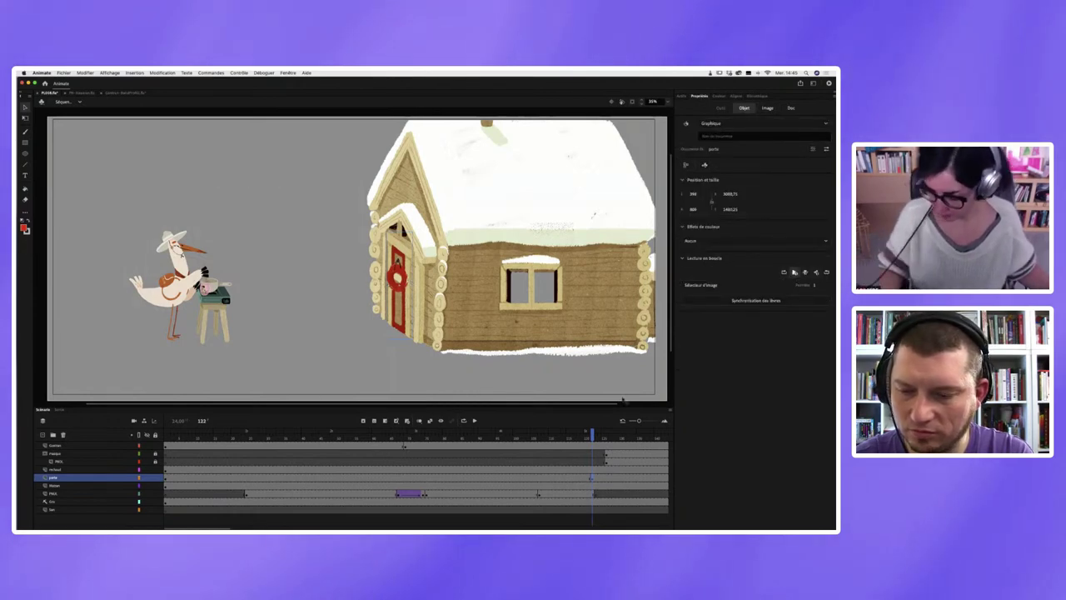
key(comma)
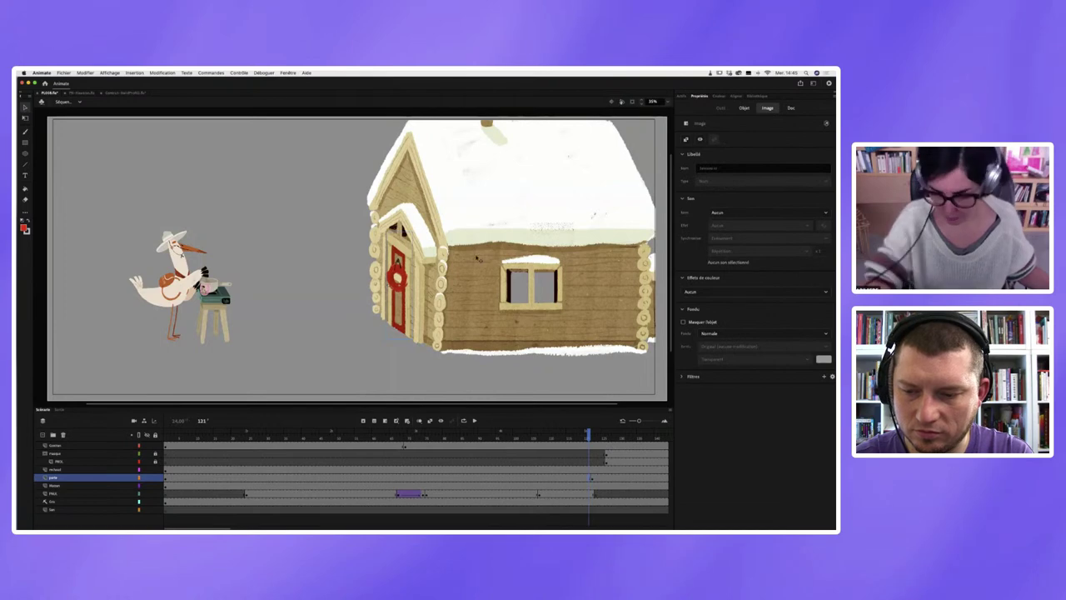
click(53, 478)
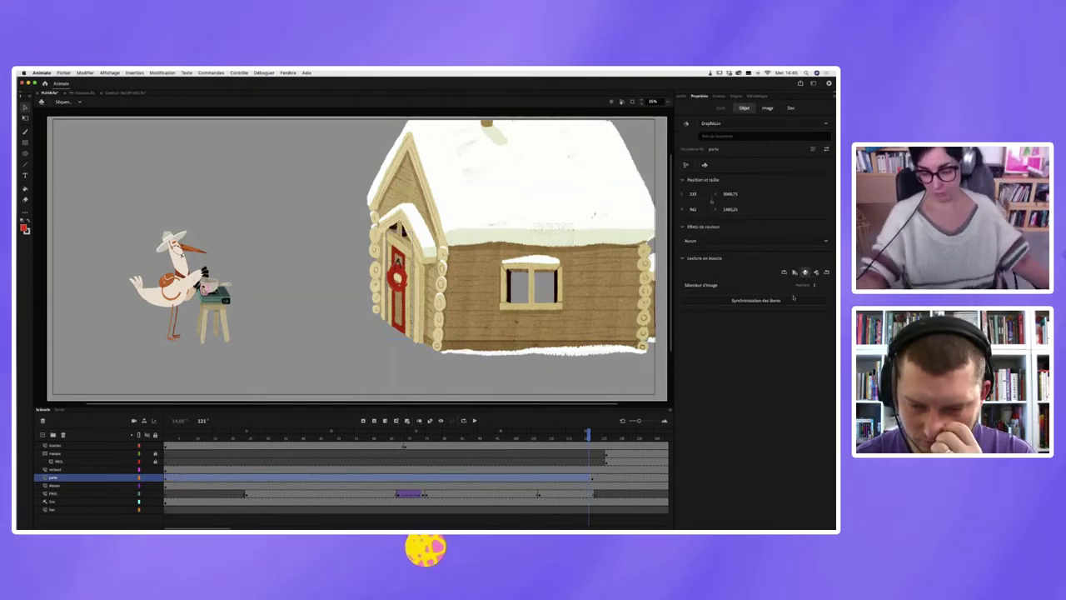
key(Return)
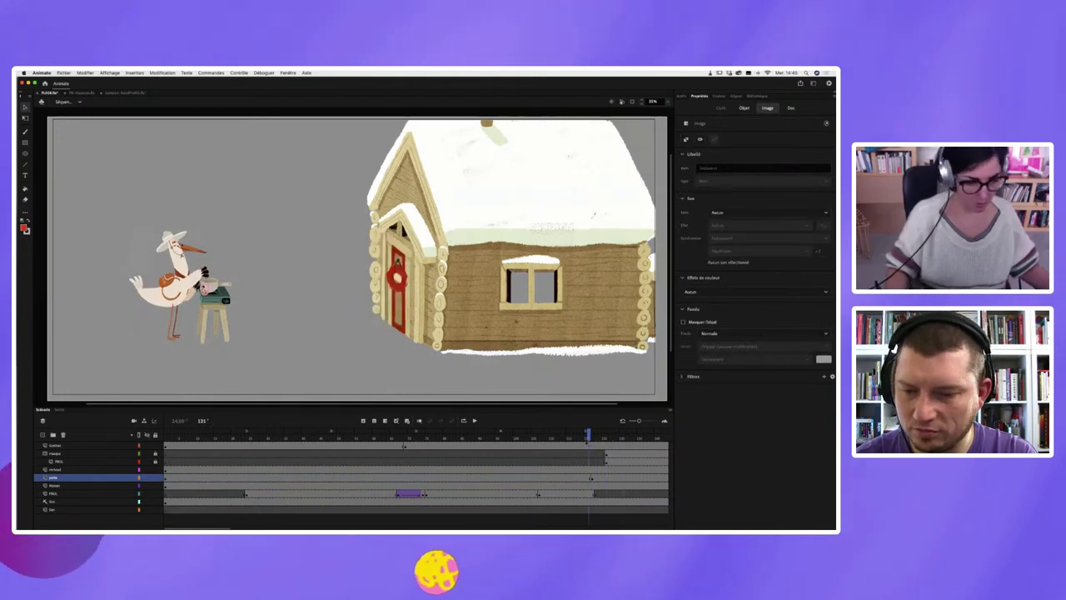
- Edit the stork in place, step back and forth through its cooking frames, then exit to the main scene
double_click(188, 307)
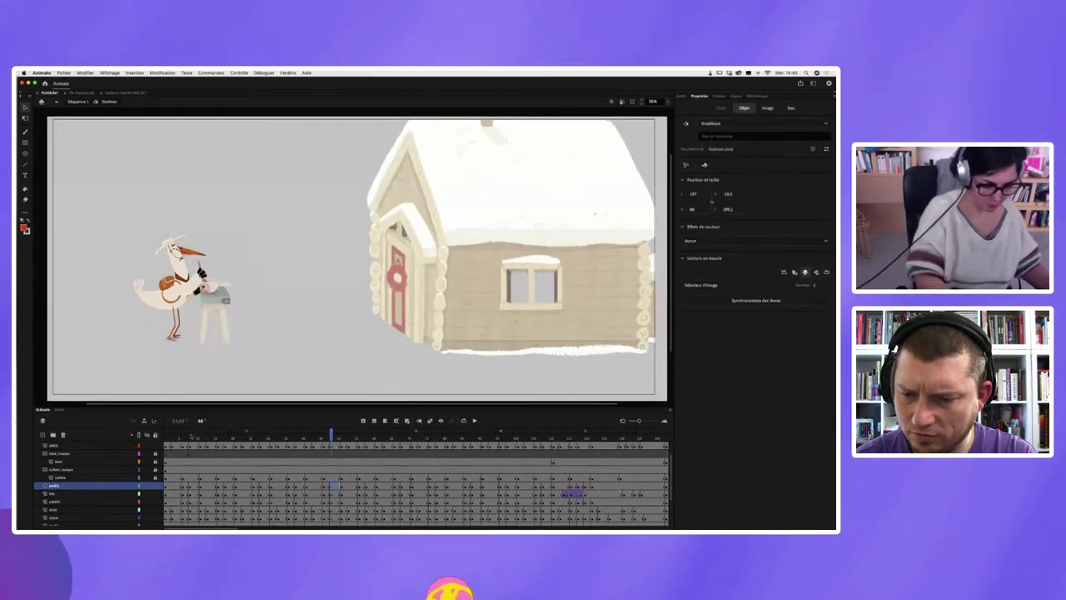
key(period)
key(period)
key(period)
key(period)
key(period)
key(period)
key(period)
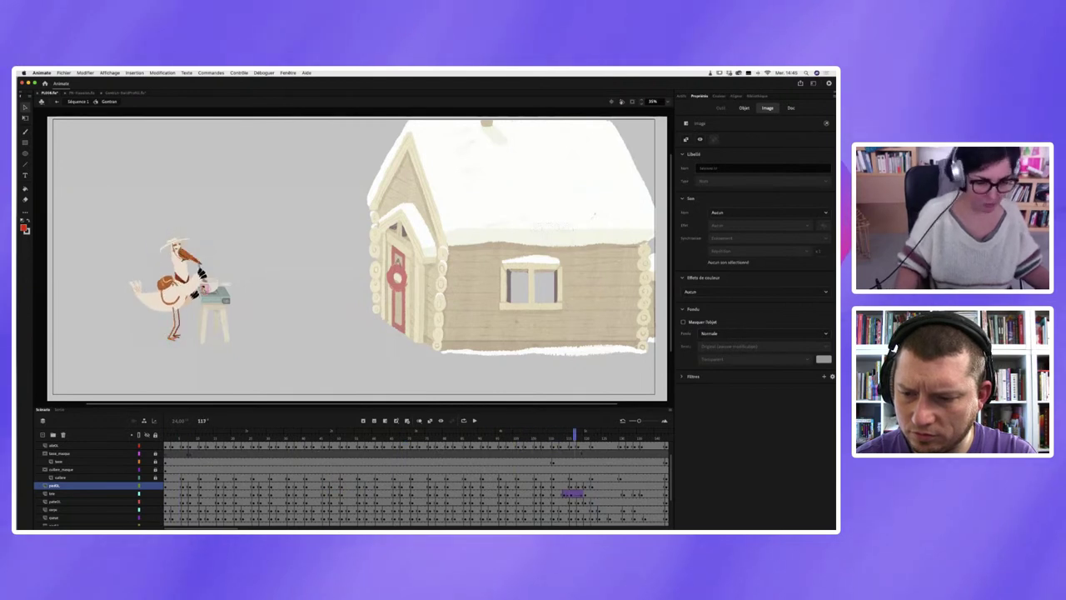
key(comma)
key(comma)
key(comma)
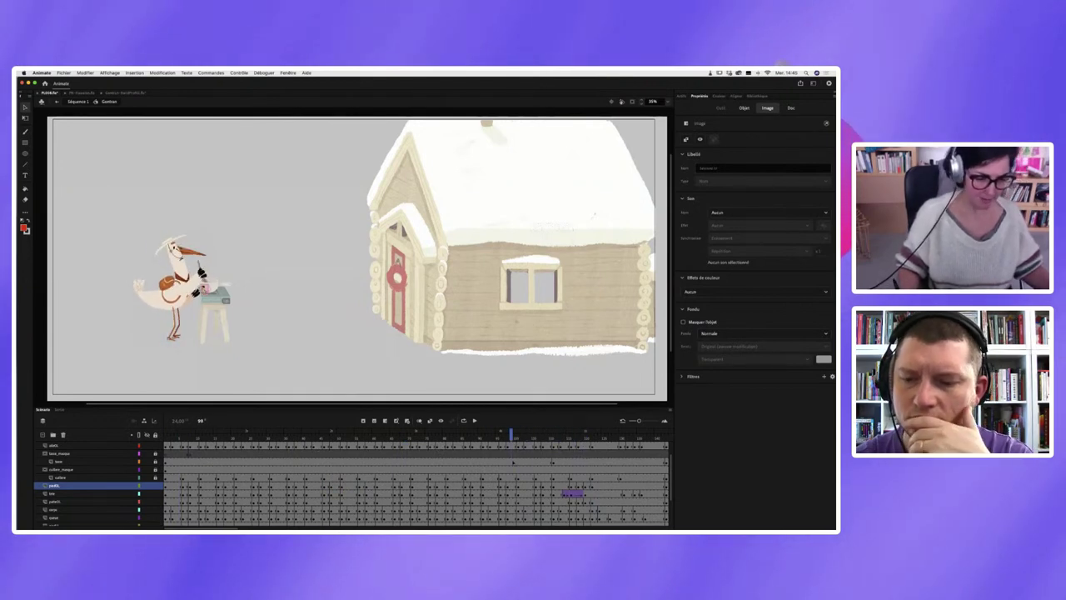
key(period)
key(period)
key(period)
key(period)
key(period)
key(period)
key(period)
key(period)
key(period)
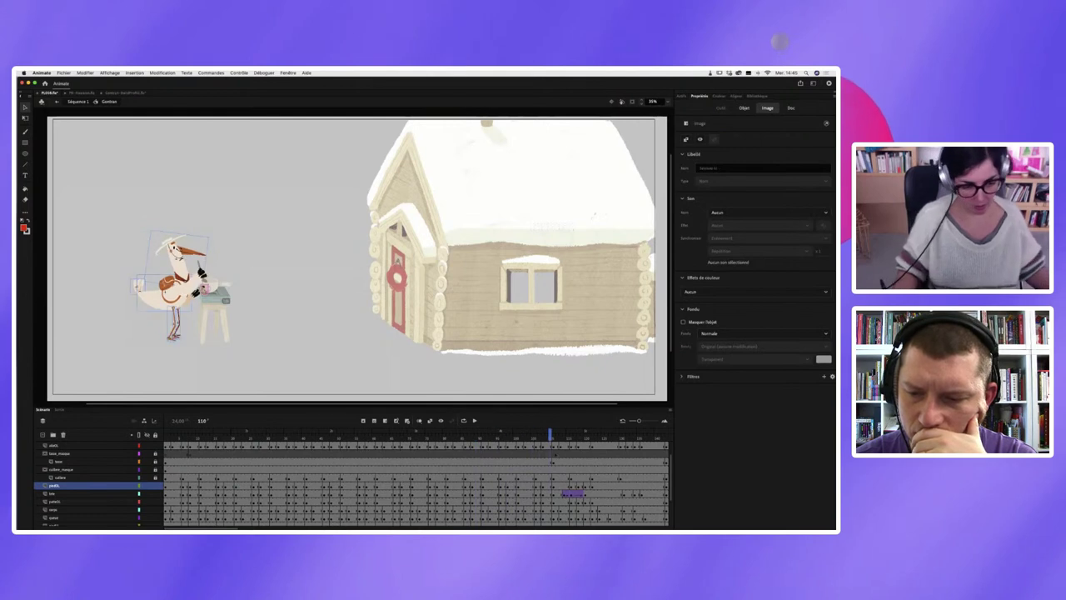
key(period)
key(period)
key(period)
key(comma)
key(comma)
key(comma)
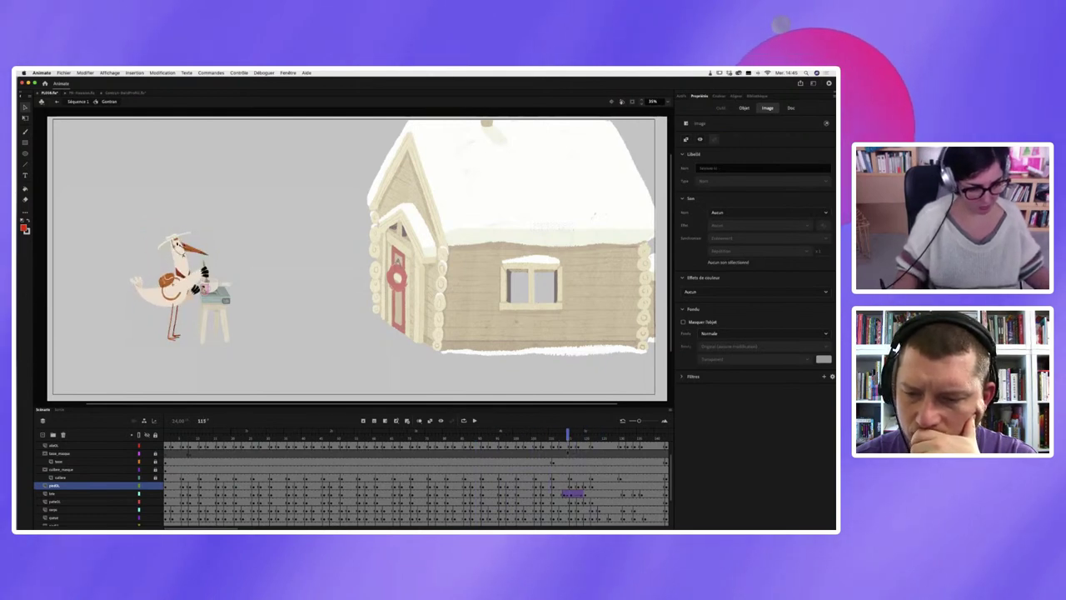
key(period)
key(period)
key(period)
key(period)
key(period)
key(period)
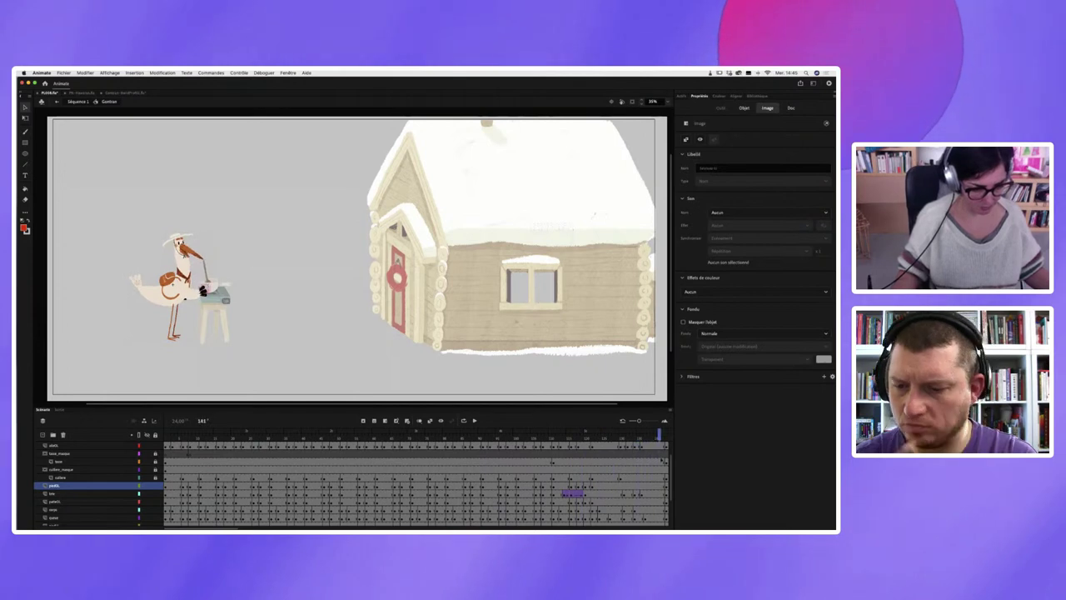
key(period)
key(period)
key(period)
key(period)
key(period)
key(period)
key(period)
key(period)
key(period)
key(period)
key(period)
key(period)
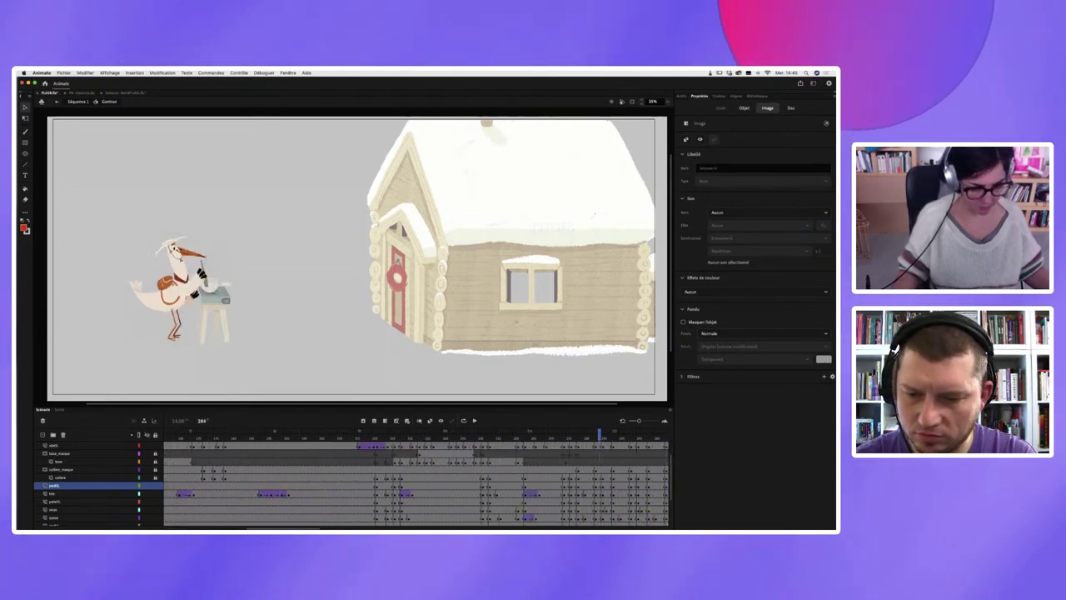
key(comma)
key(comma)
key(comma)
key(period)
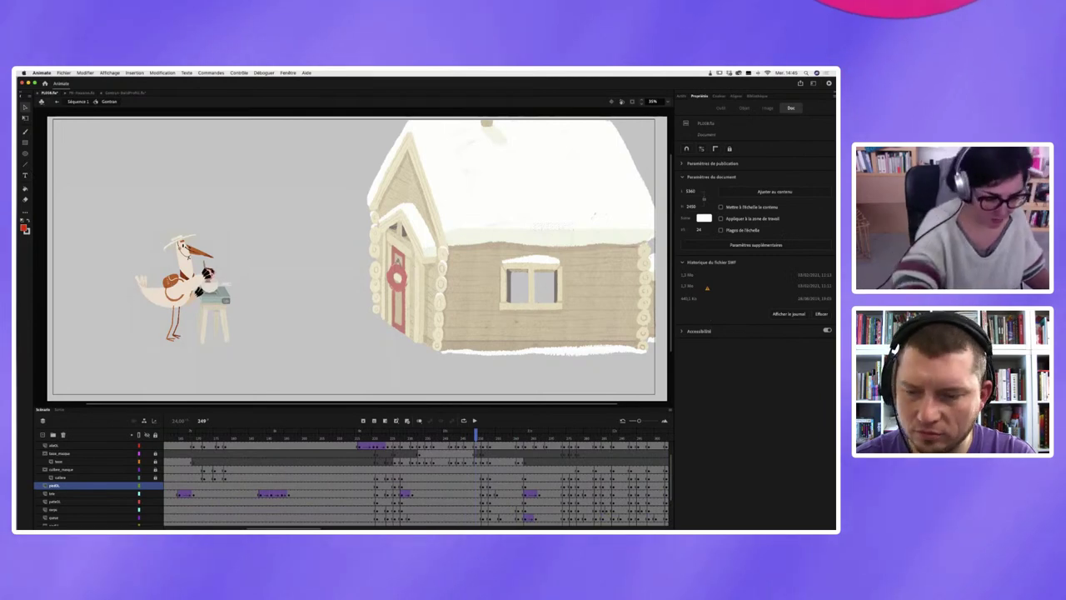
key(super+e)
- Go to frame 131, enter the stork symbol, and view its frame 255 at 100% zoom
click(469, 431)
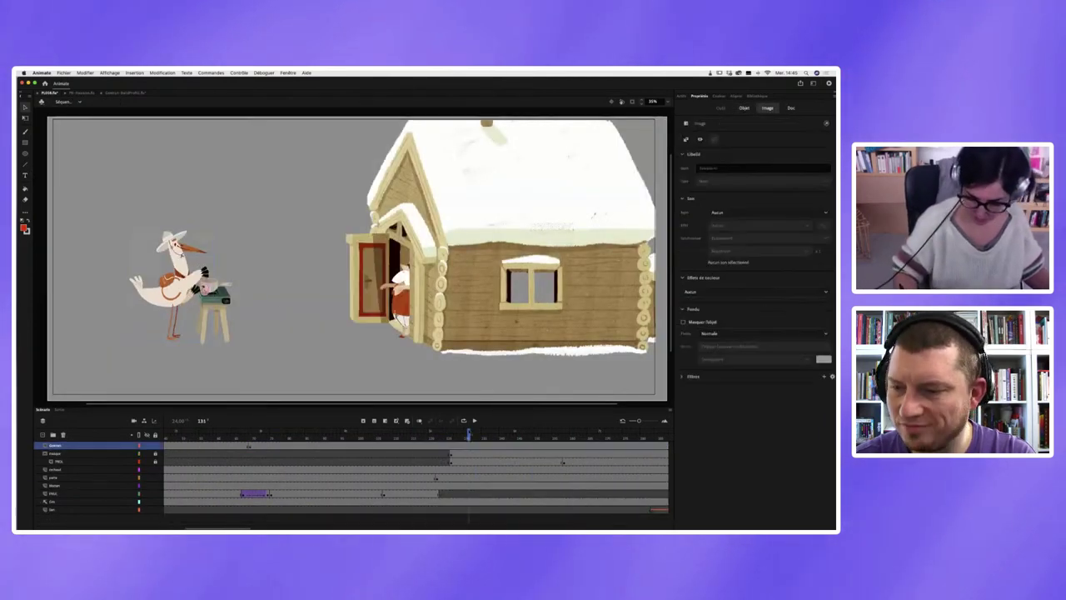
click(245, 341)
double_click(175, 283)
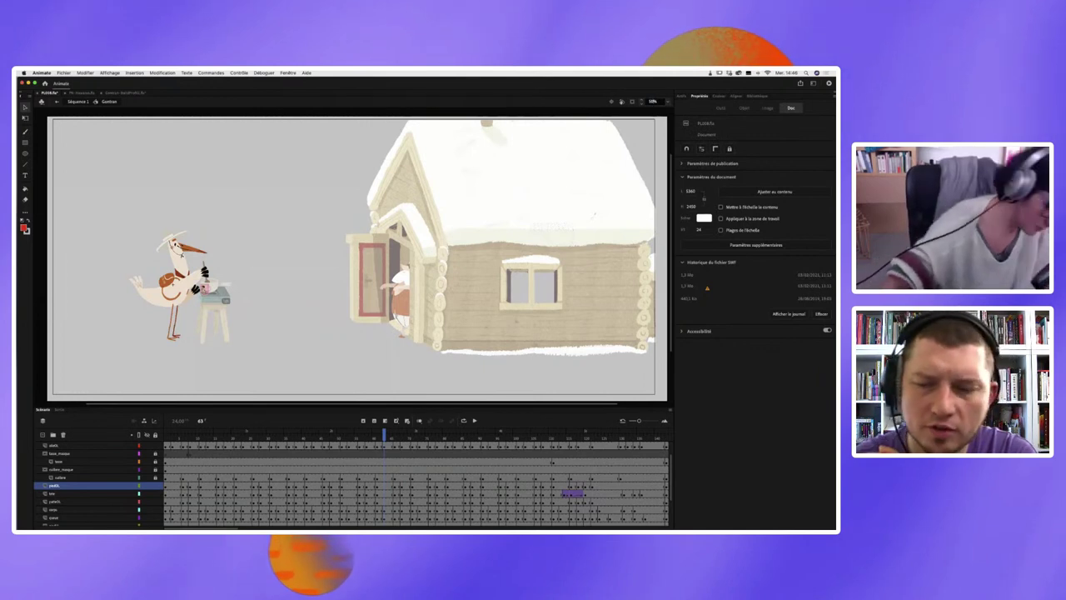
key(super+equal)
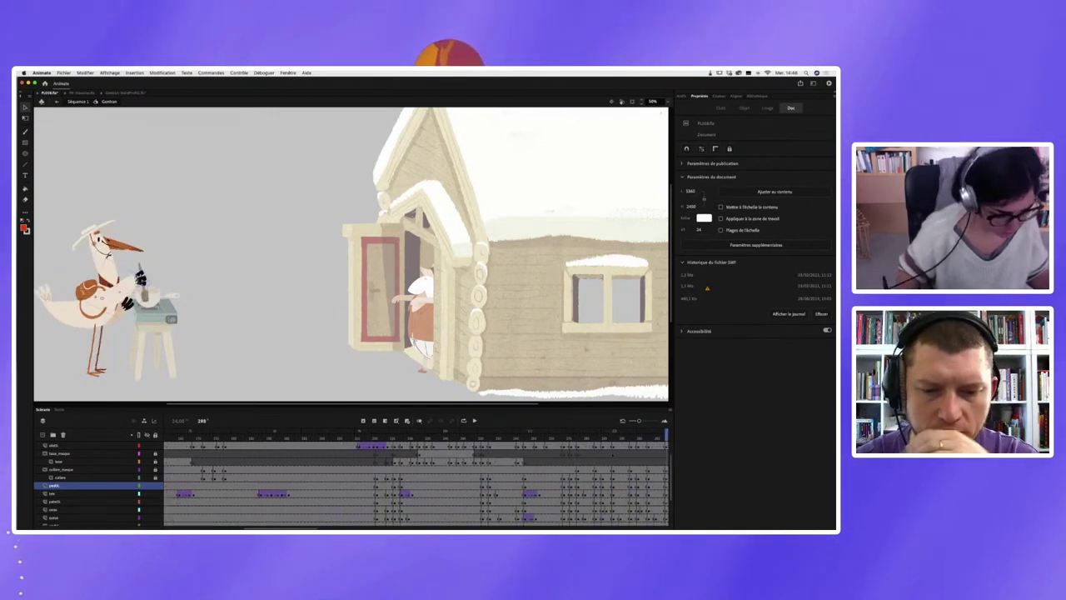
click(481, 467)
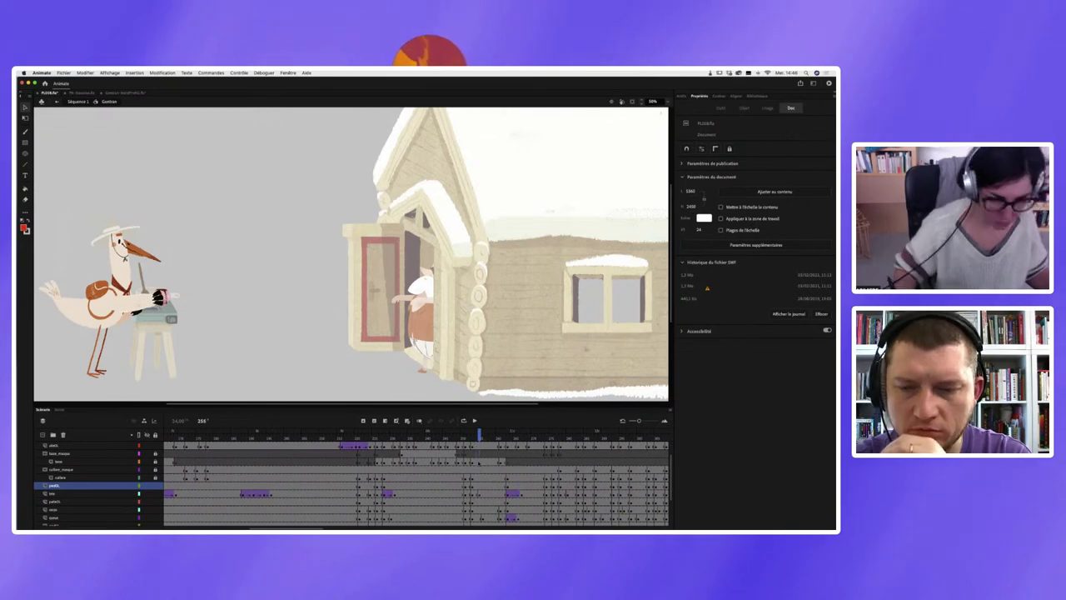
click(653, 101)
click(675, 151)
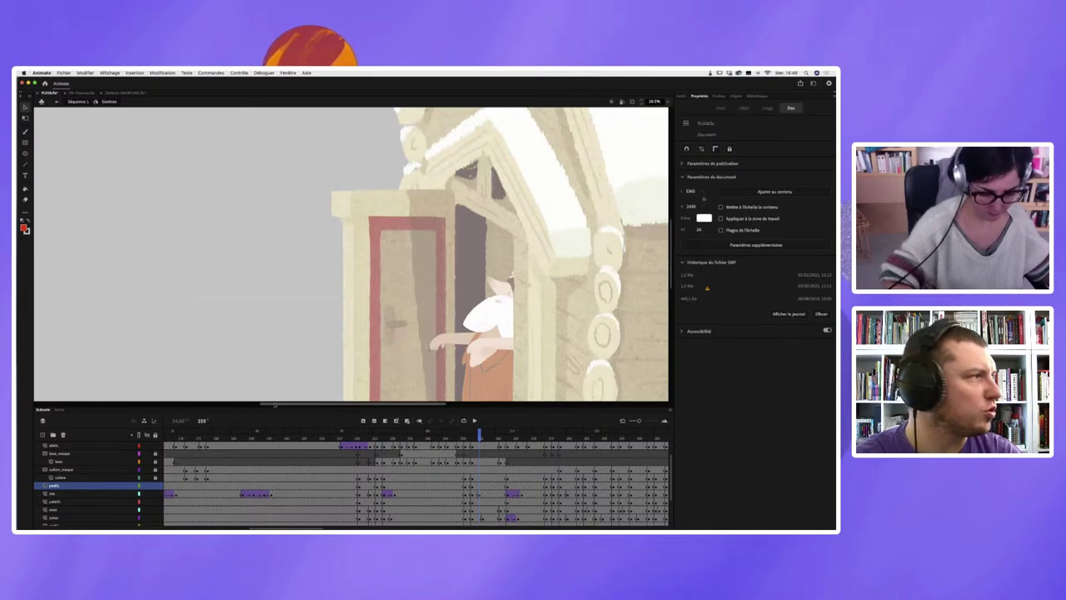
- Play a few frames of the stork's close-up pose at the stove, then return to Séquence 1
scroll(274, 397, left, 10)
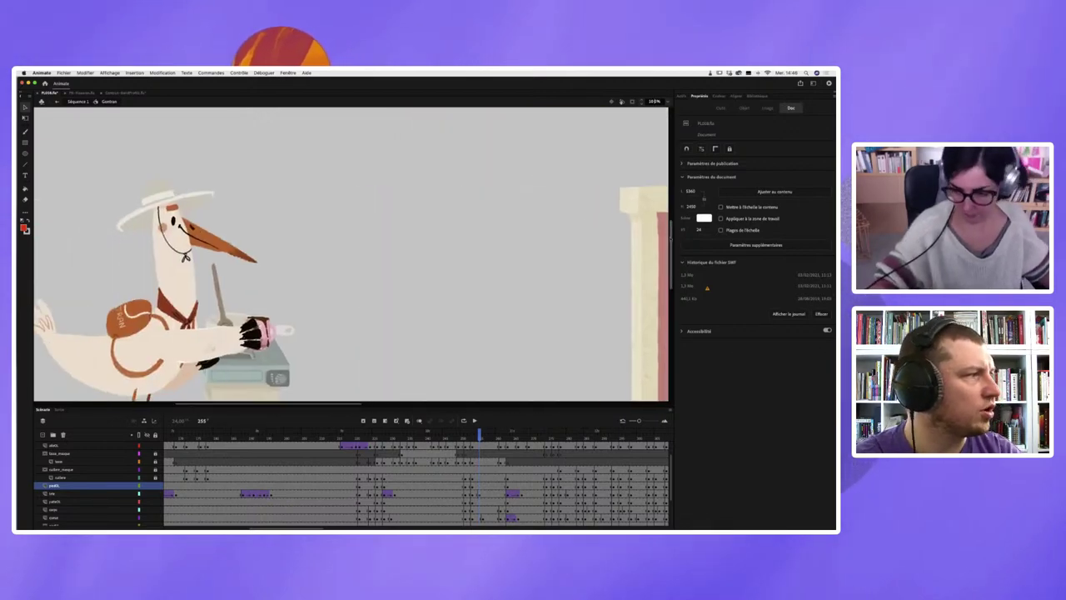
scroll(649, 242, down, 3)
scroll(641, 250, down, 2)
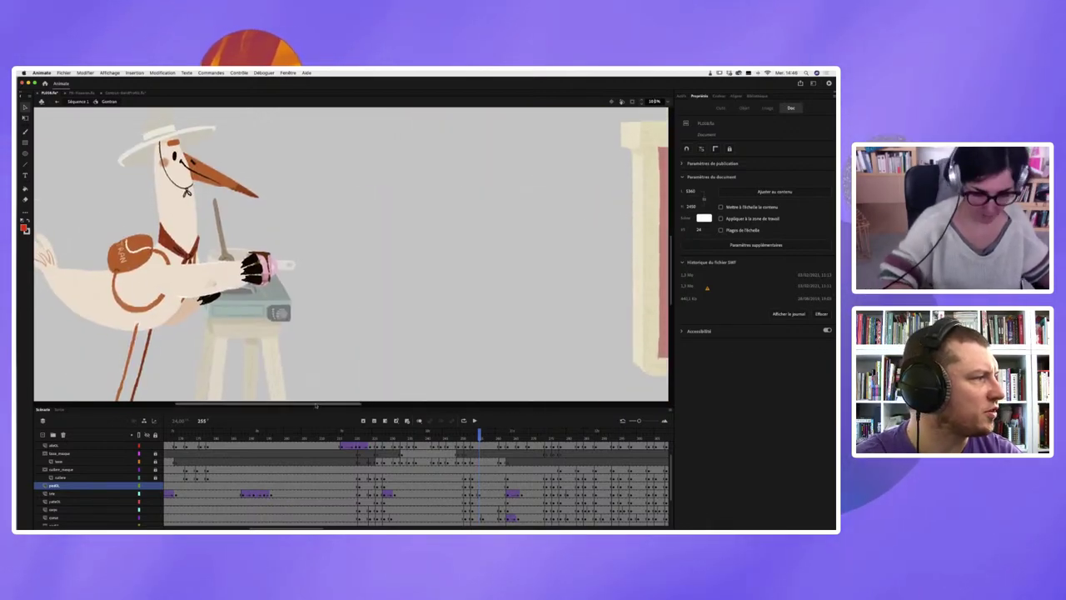
scroll(316, 400, left, 5)
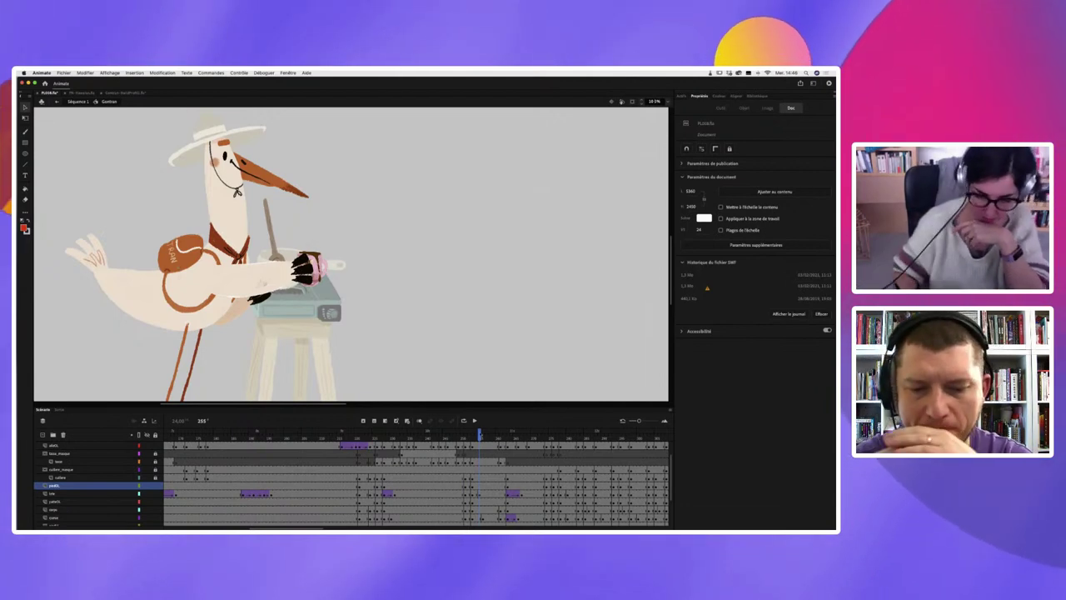
key(Return)
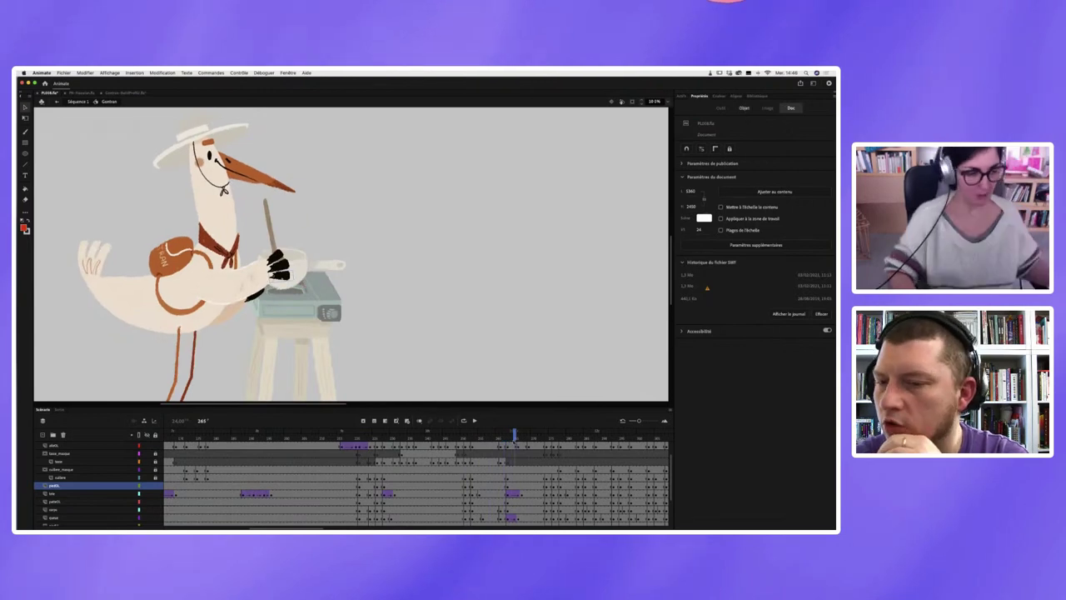
click(57, 101)
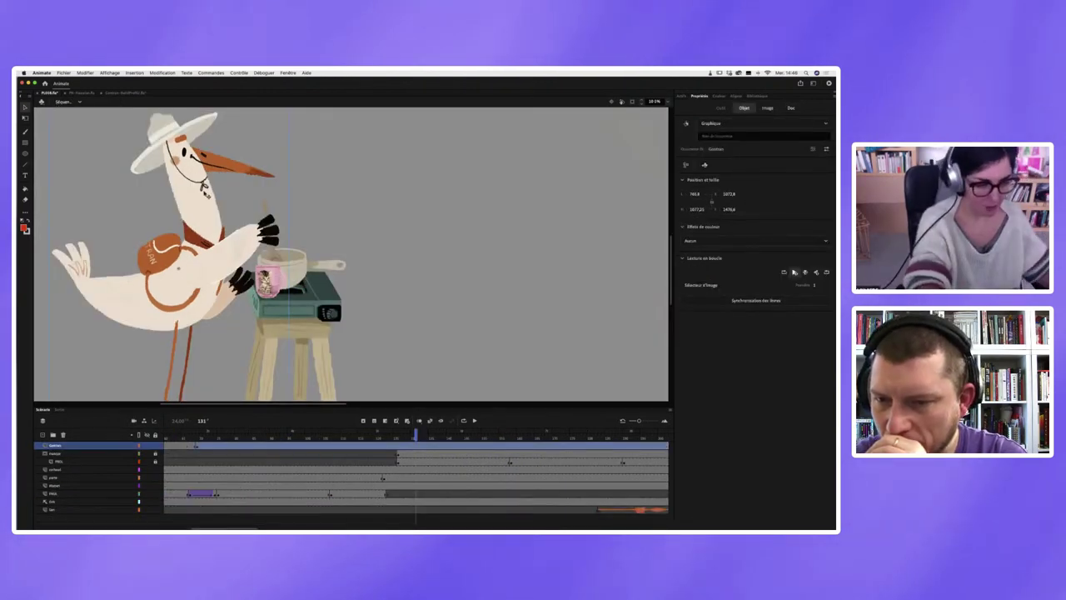
- Peek inside the maison symbol, then play Santa stepping out of the cabin door to frame 169
scroll(319, 357, right, 10)
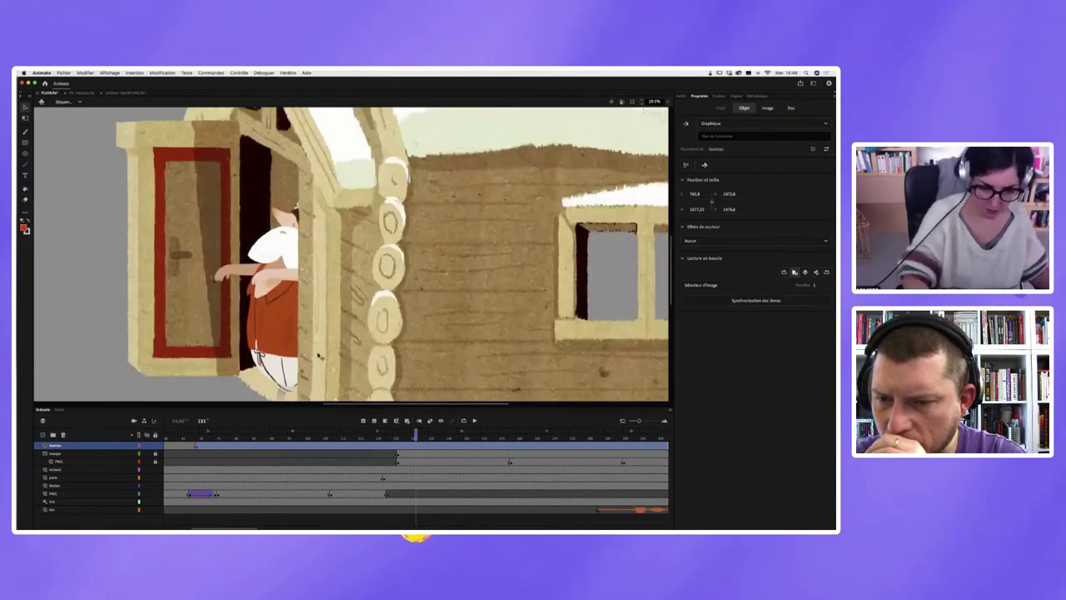
double_click(288, 248)
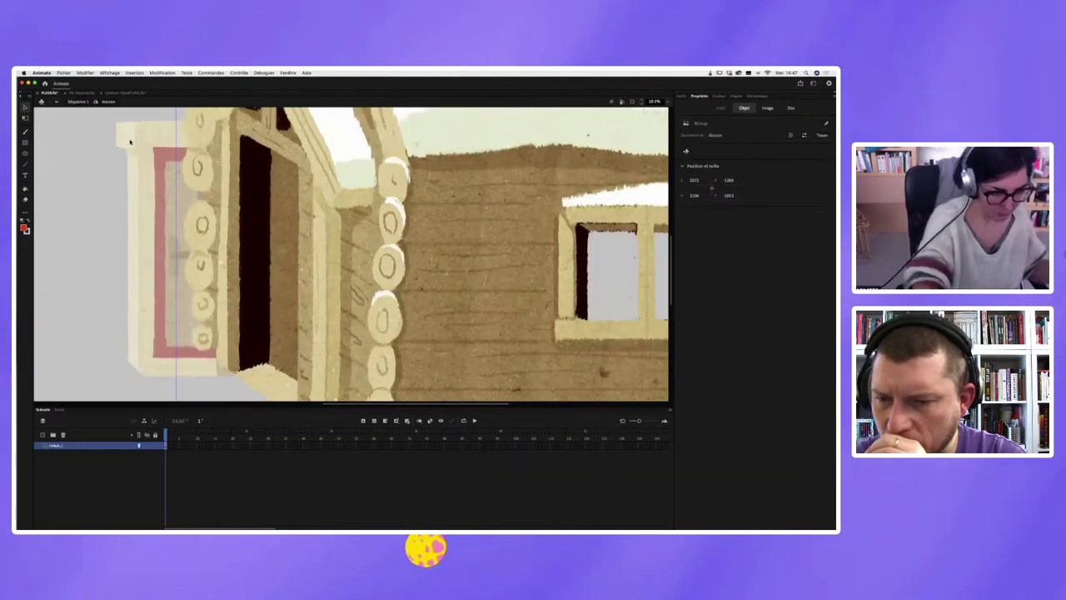
click(80, 102)
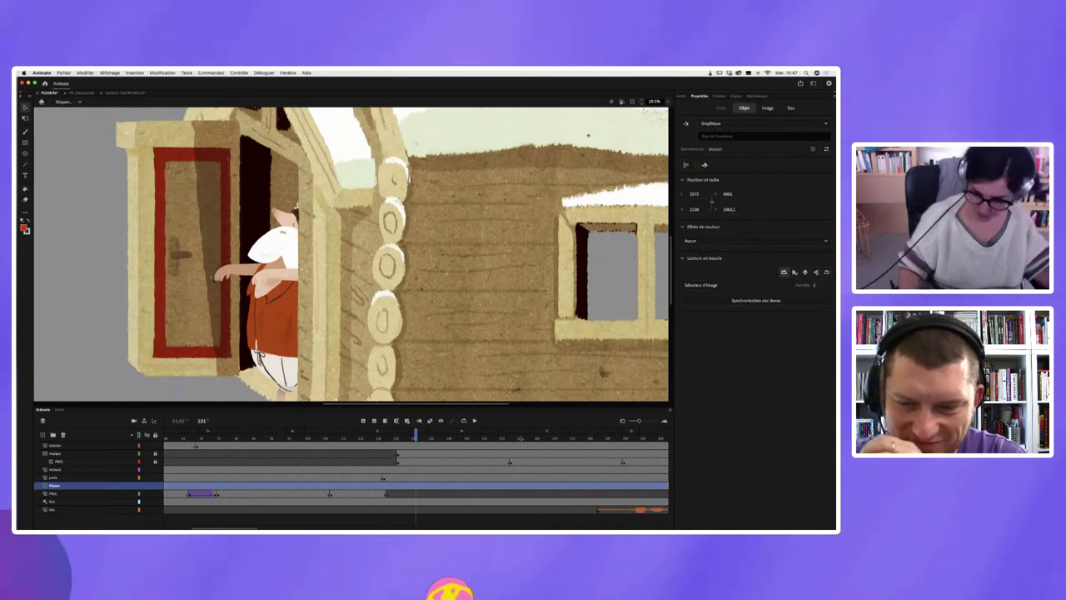
key(Return)
- Reveal the masque layer's shape, relock it, and zoom out to see the whole cabin
click(122, 335)
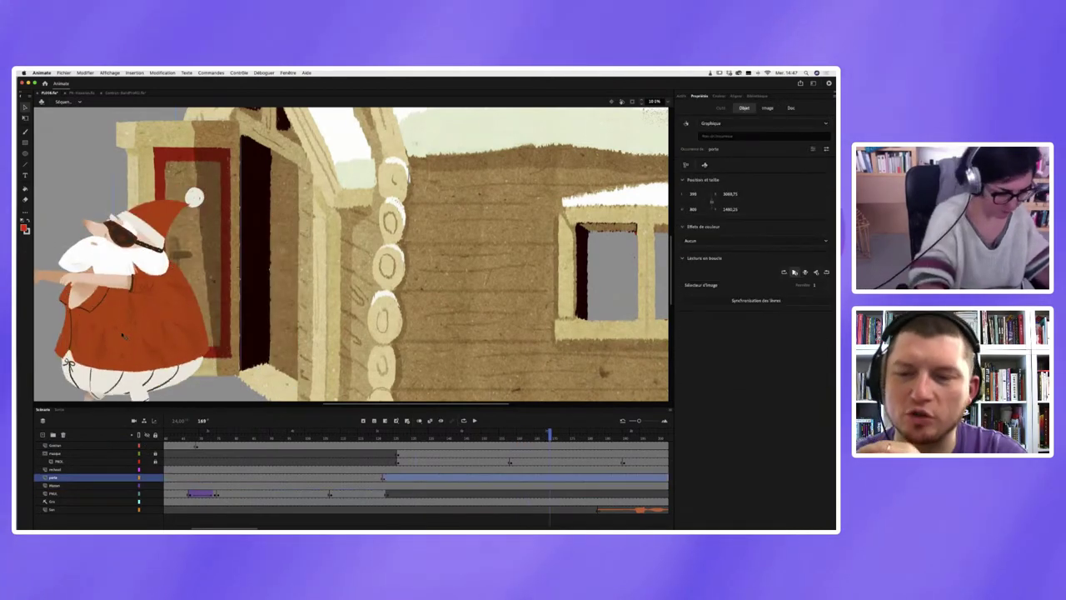
click(155, 453)
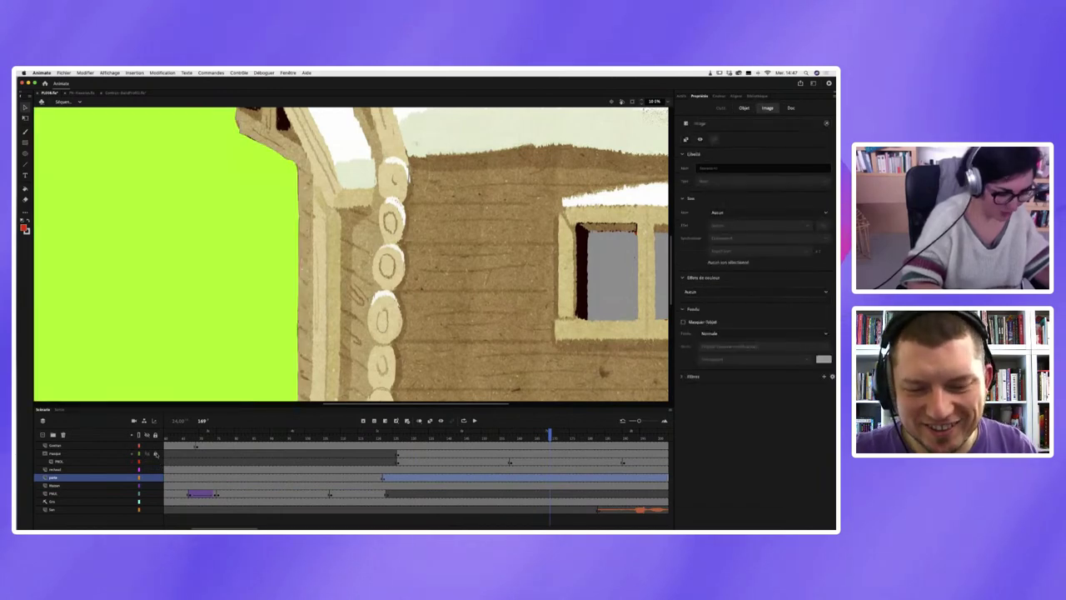
click(155, 453)
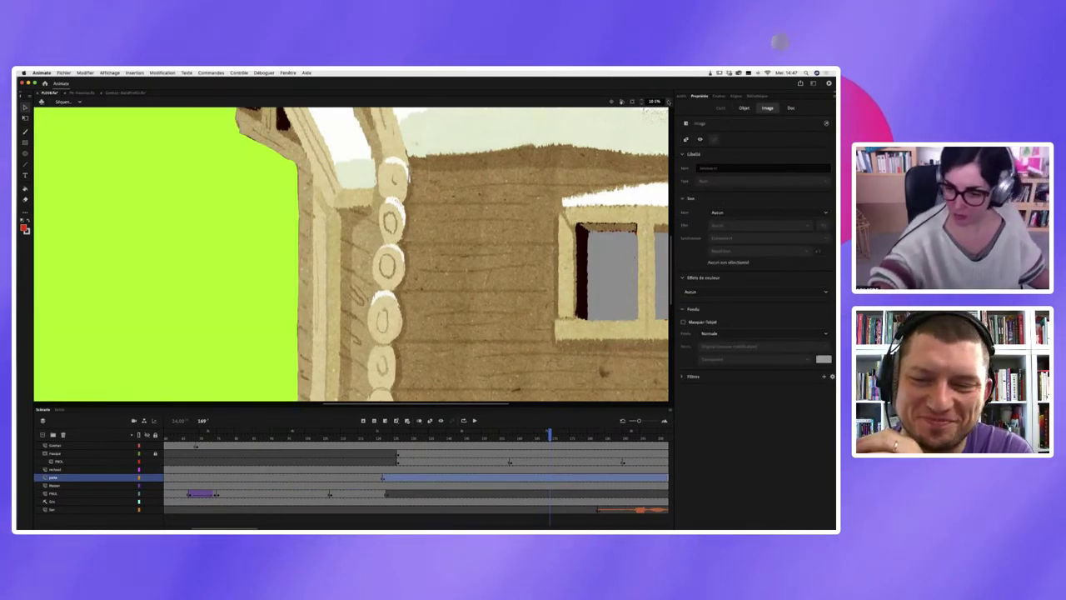
click(654, 101)
click(676, 137)
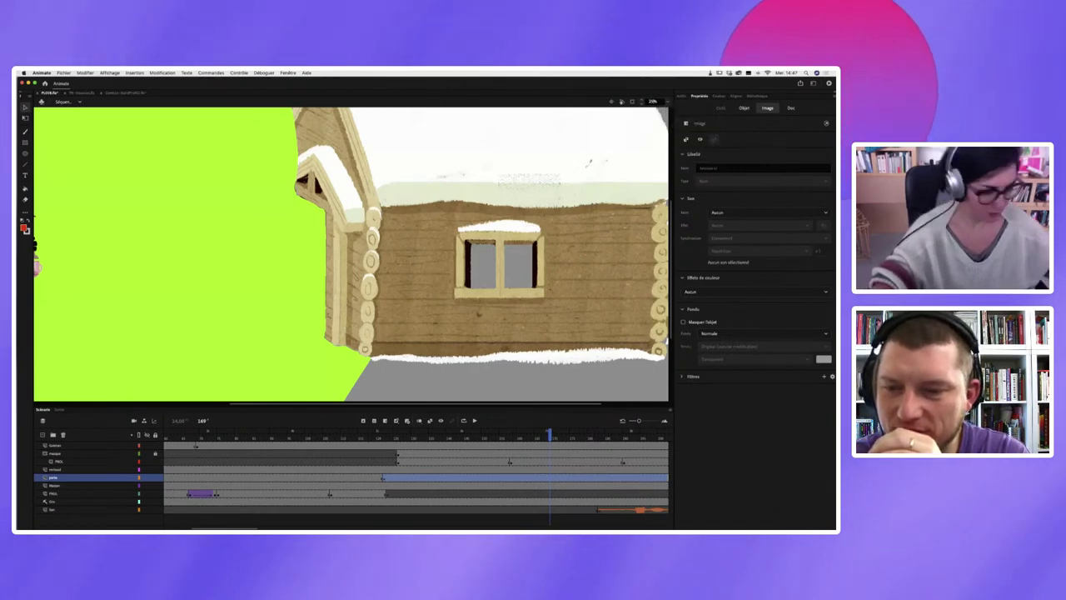
- Play the animation from frame 91 and stop around frame 136
drag(546, 431, 275, 434)
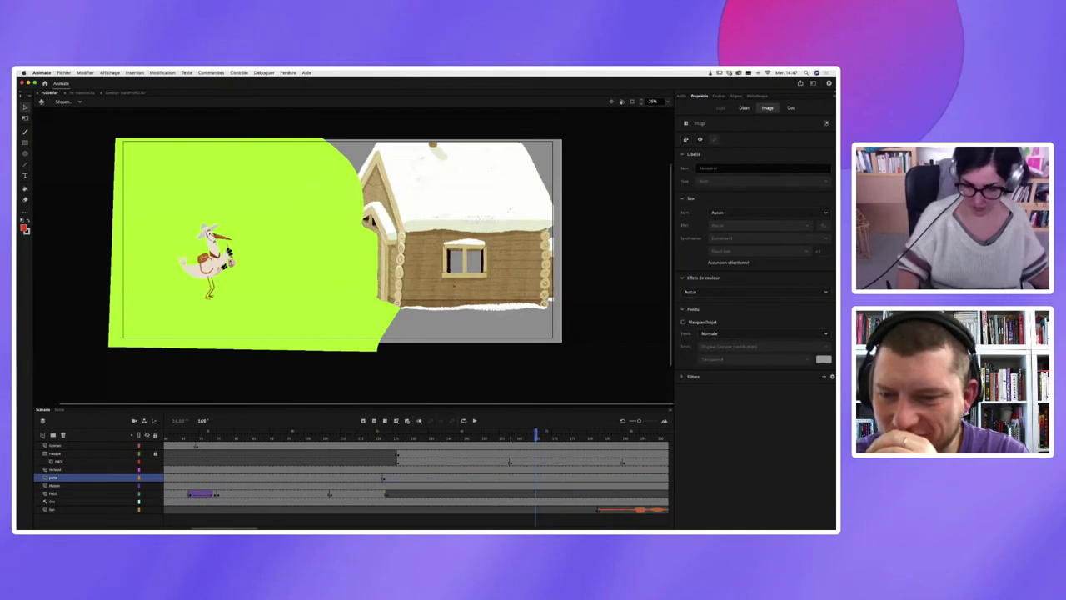
key(Return)
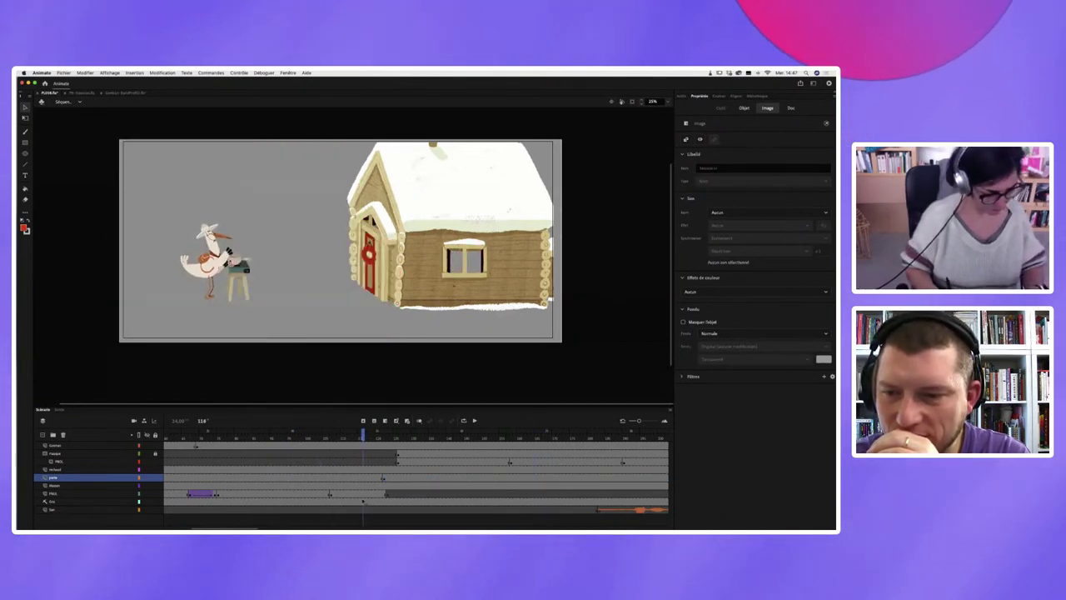
key(comma)
key(comma)
key(comma)
key(comma)
key(comma)
key(comma)
key(comma)
key(comma)
key(comma)
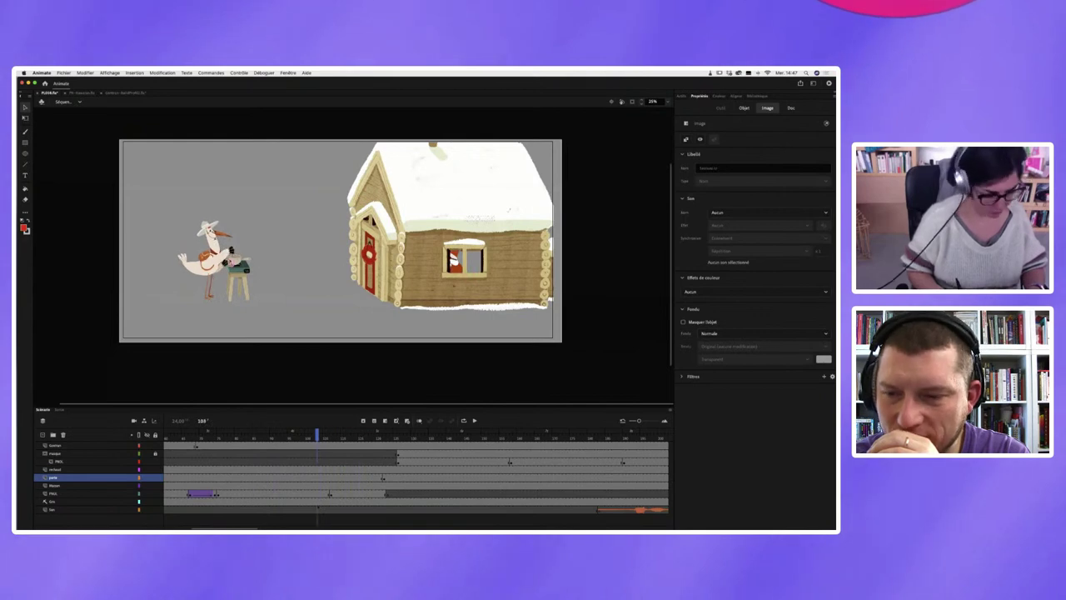
key(Return)
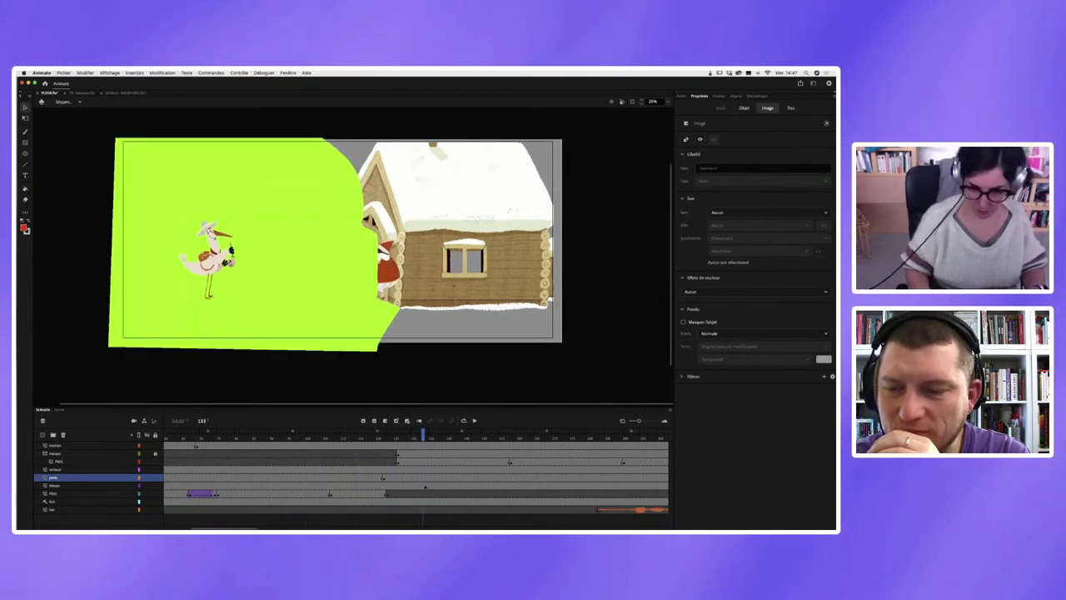
key(comma)
key(comma)
key(comma)
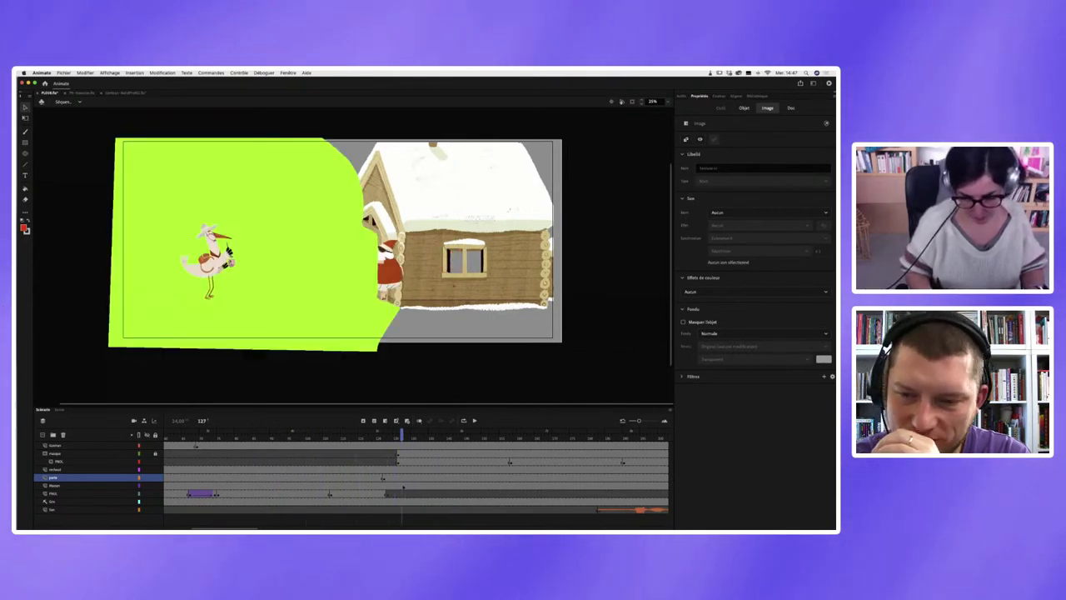
key(Escape)
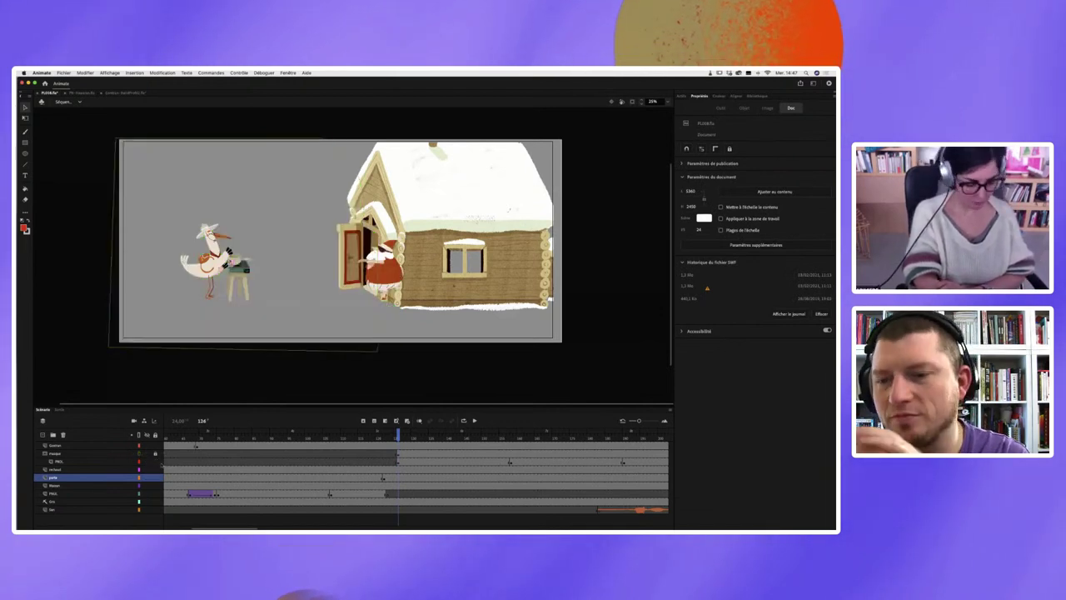
- Lock the PERS layer so the mask applies and play Santa stepping out of the doorway
click(155, 461)
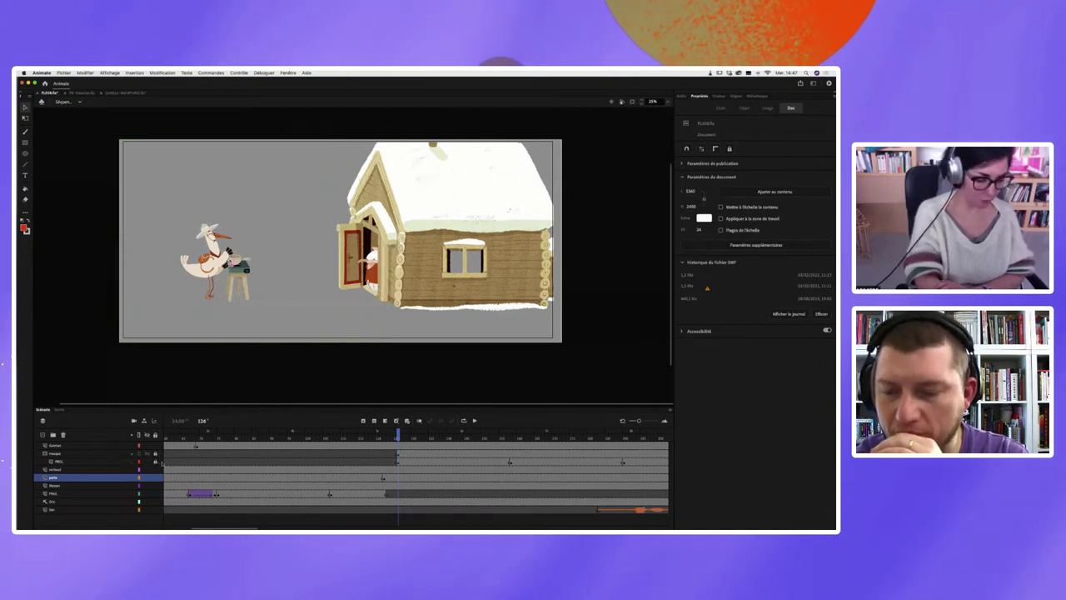
key(Return)
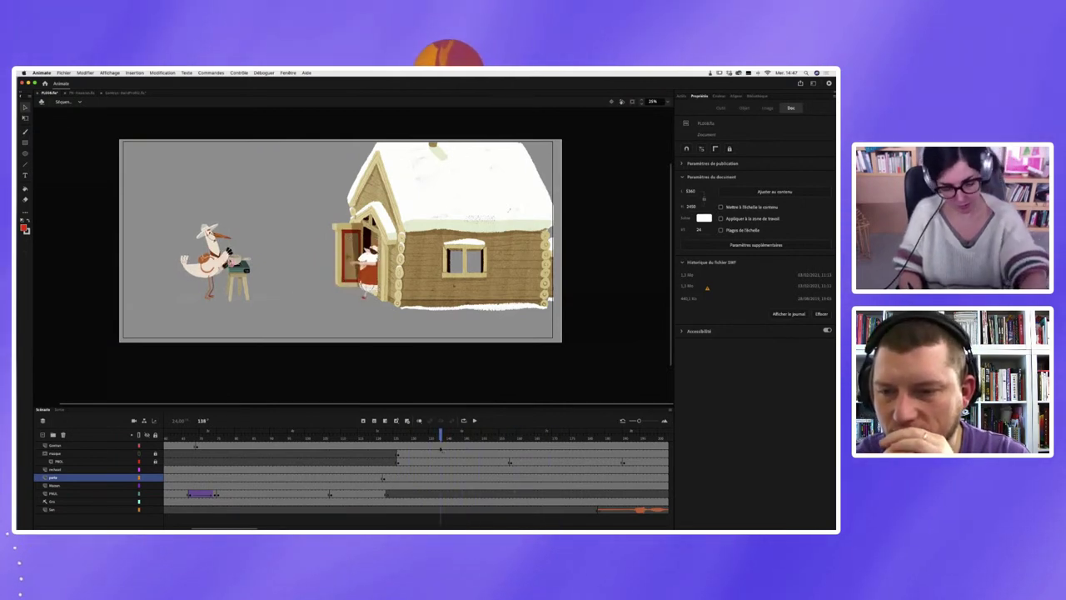
click(155, 453)
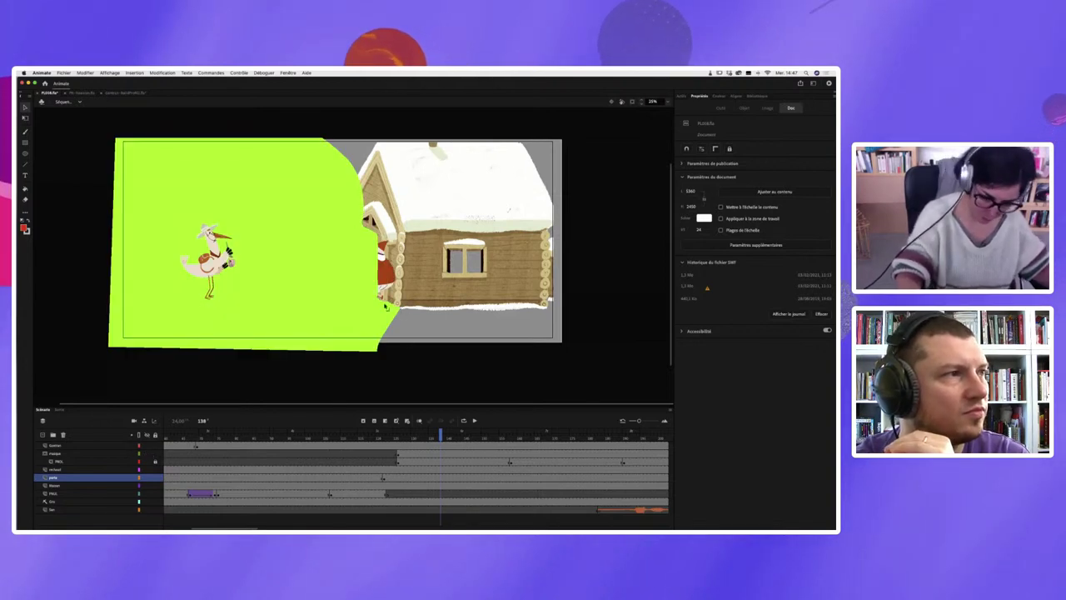
click(155, 453)
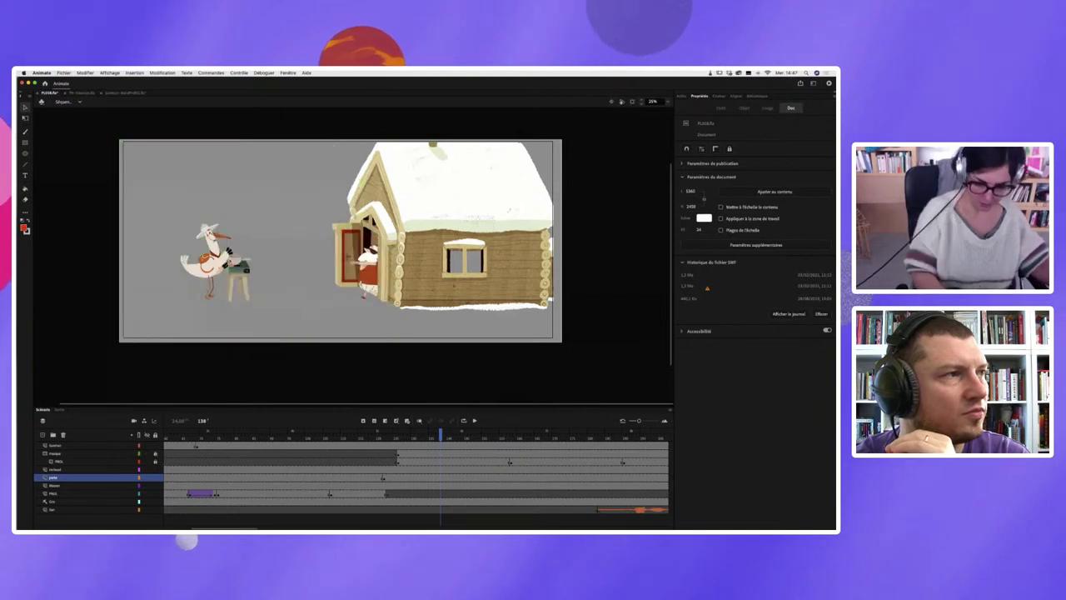
click(381, 435)
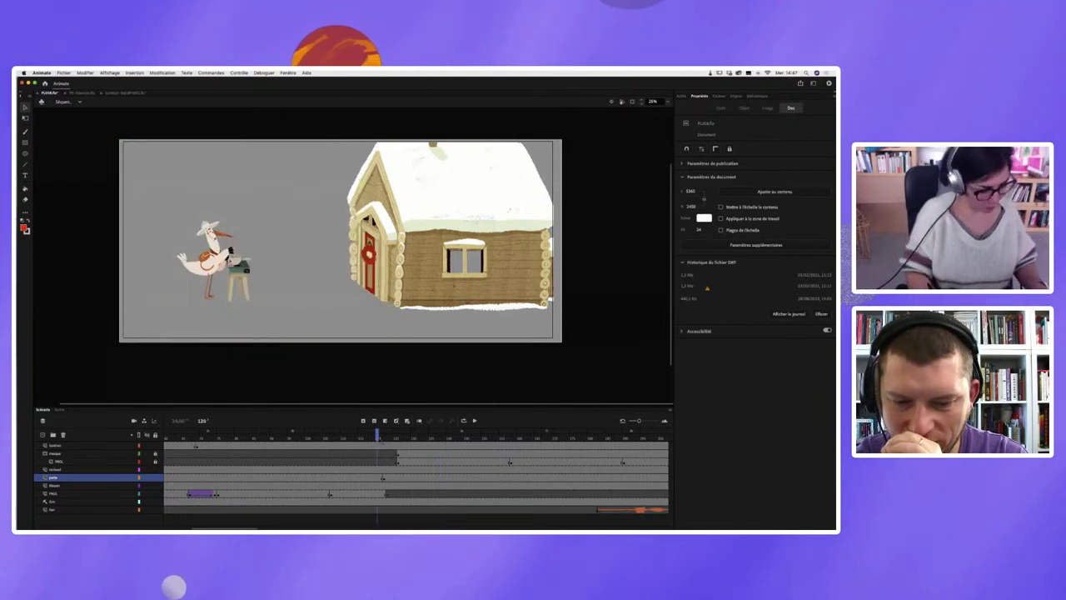
- Scrub from about frame 105 past frame 131 as Santa walks out the door
click(84, 495)
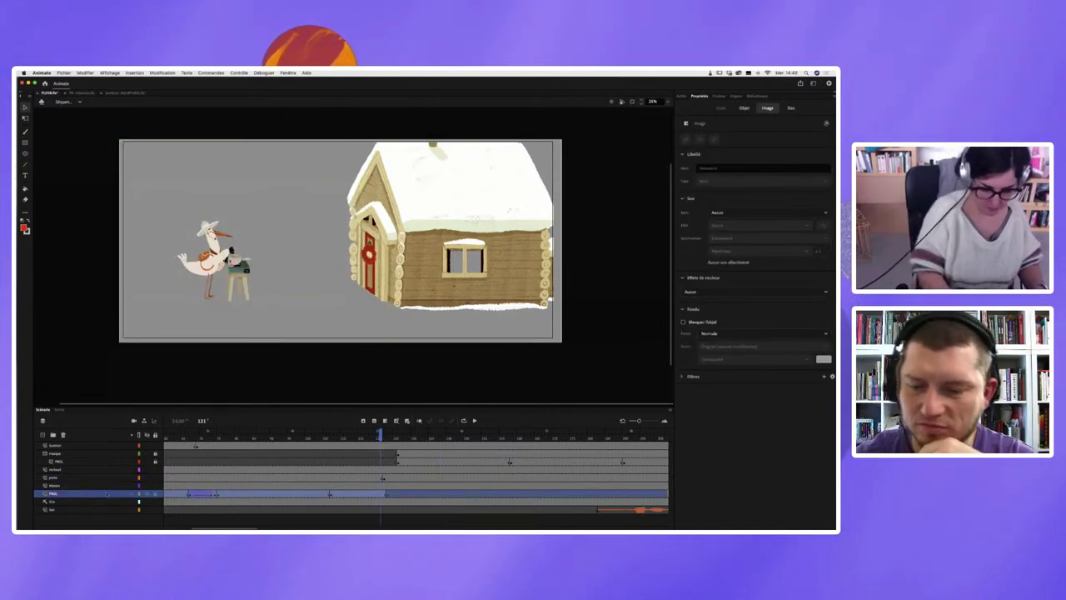
drag(340, 435, 325, 435)
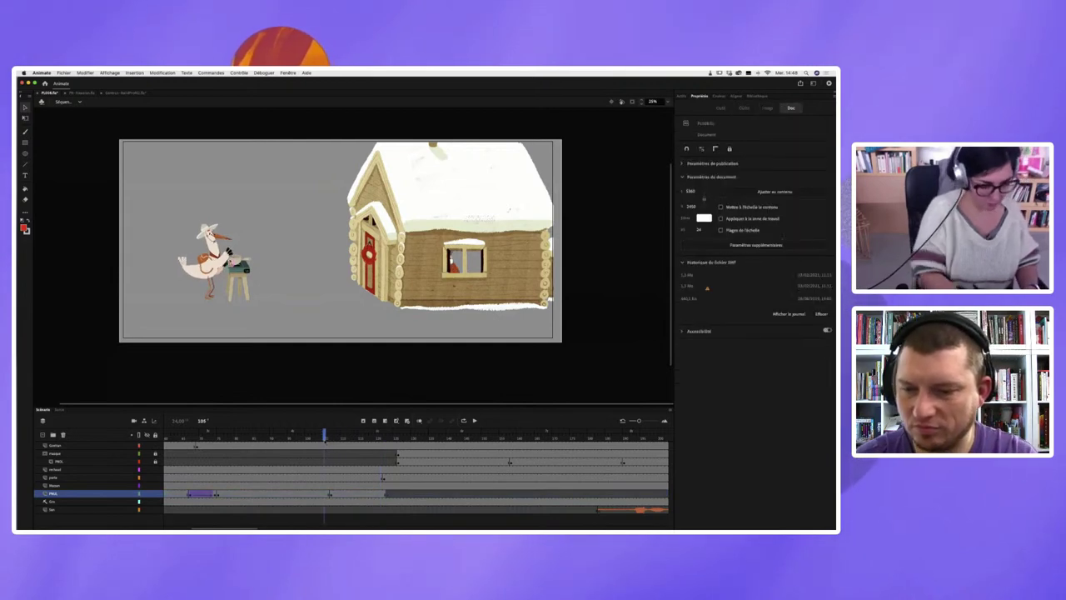
click(187, 486)
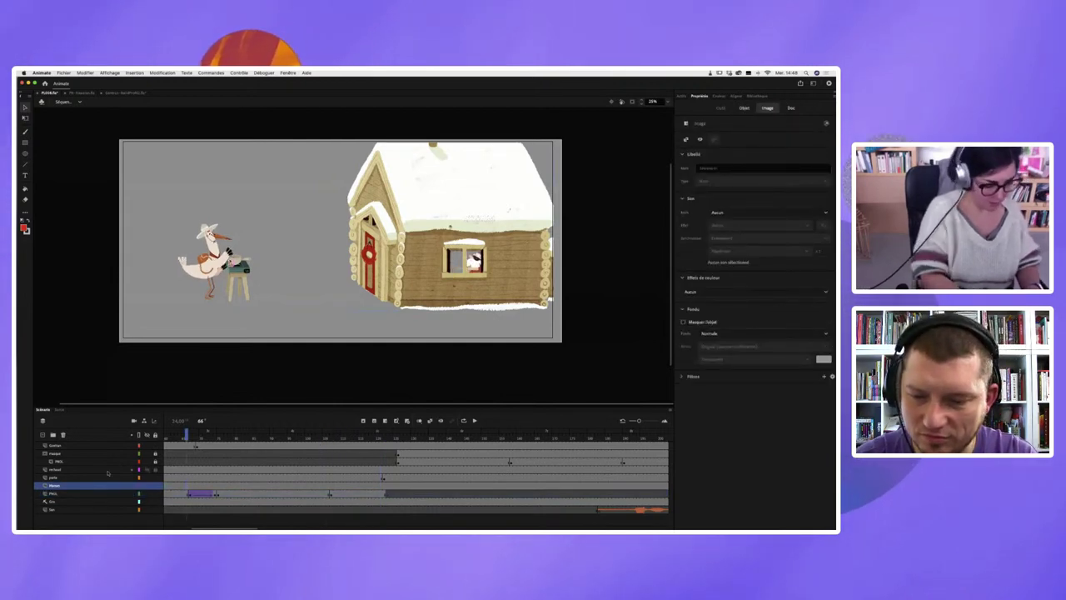
click(416, 460)
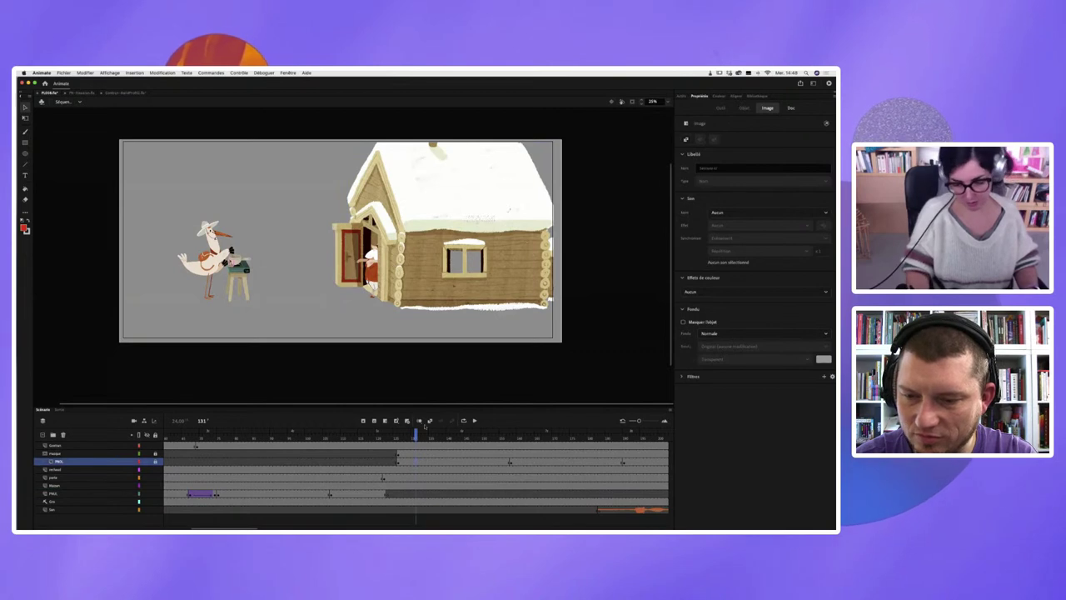
drag(416, 435, 643, 434)
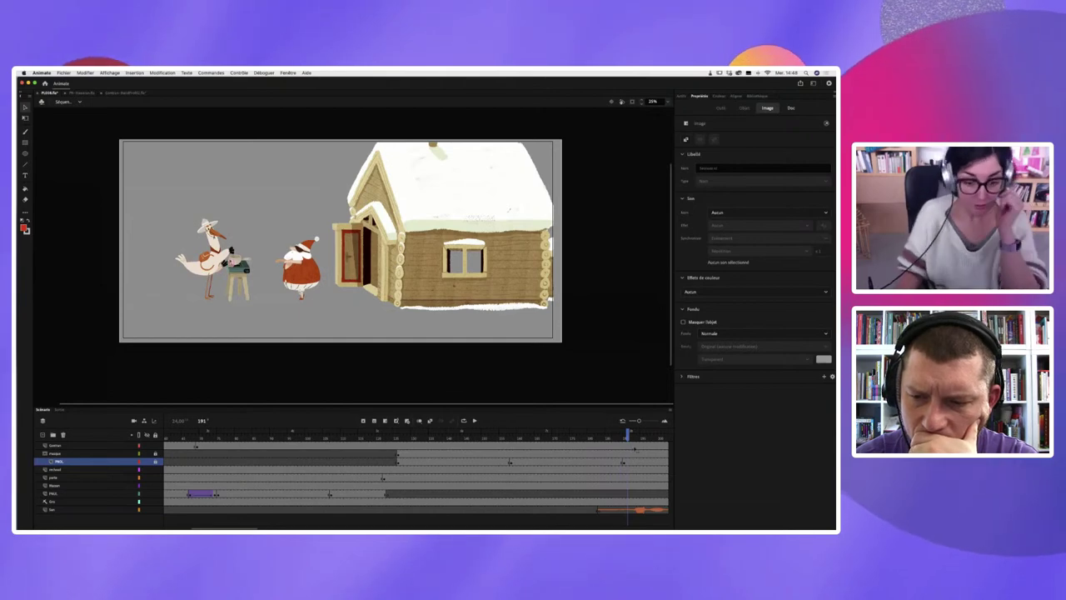
- Unlock the PNG layer under the mask and select the walking Santa on the stage
click(274, 511)
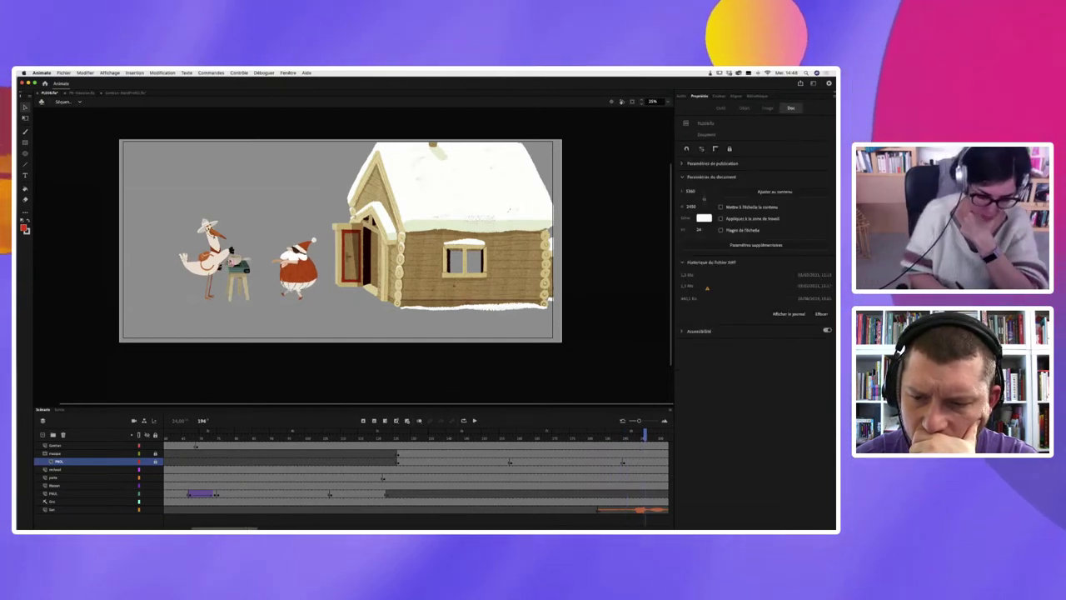
scroll(417, 474, right, 3)
scroll(296, 518, right, 5)
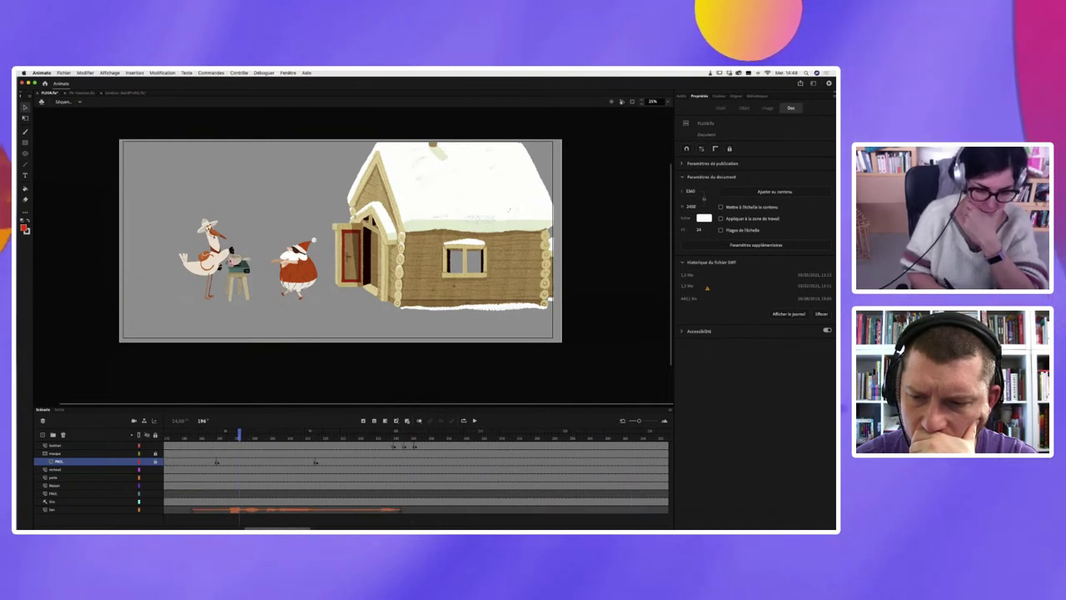
click(155, 462)
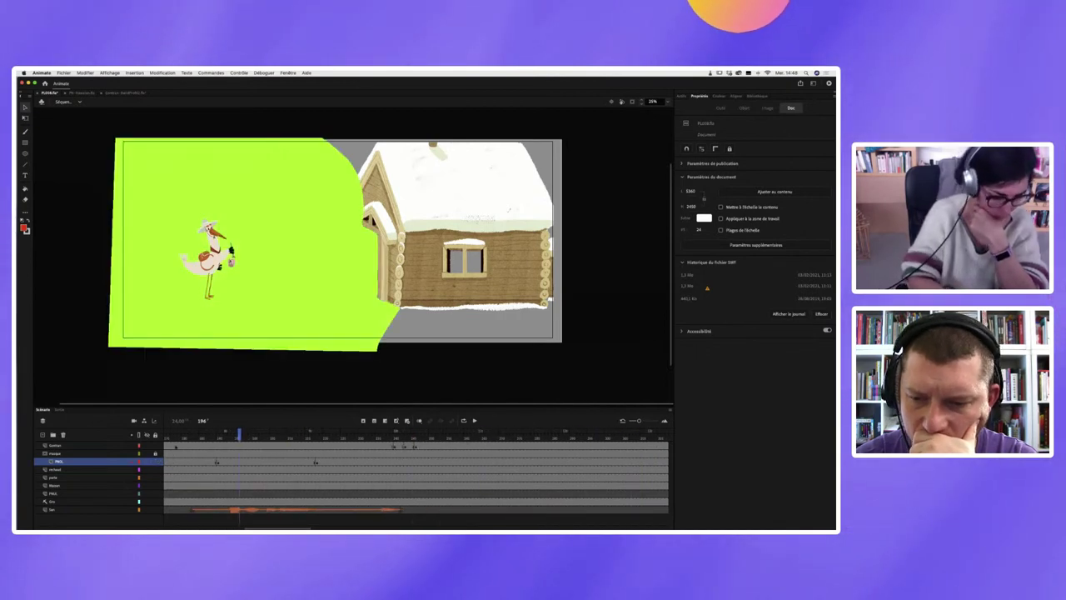
click(155, 454)
- Enter Santa's PN-MarcheSleepwalking walk symbol, then his Head symbol, rewound to frame 1
double_click(209, 258)
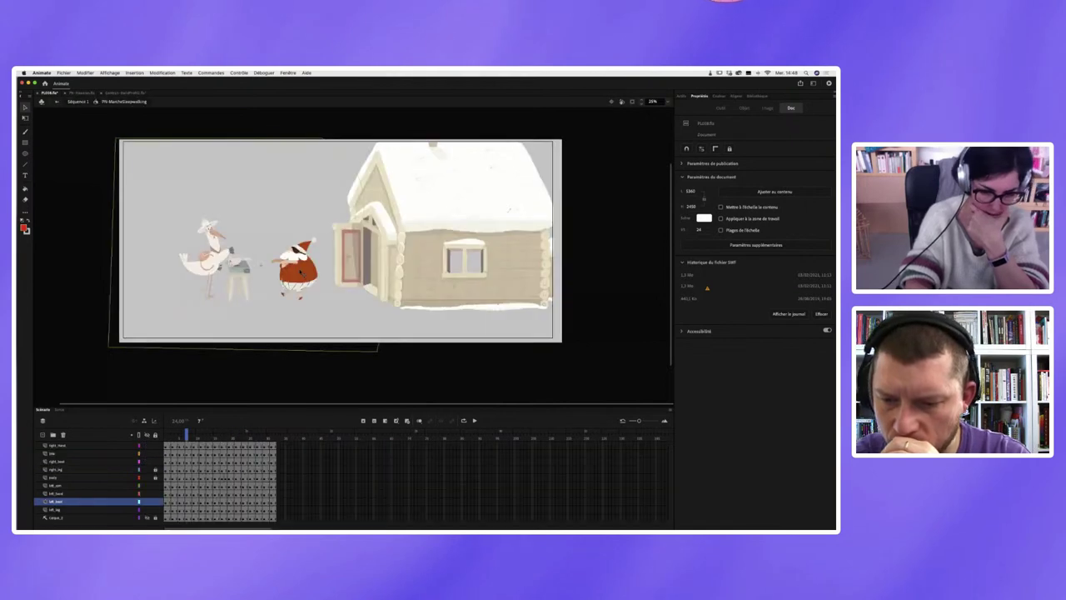
key(shift+comma)
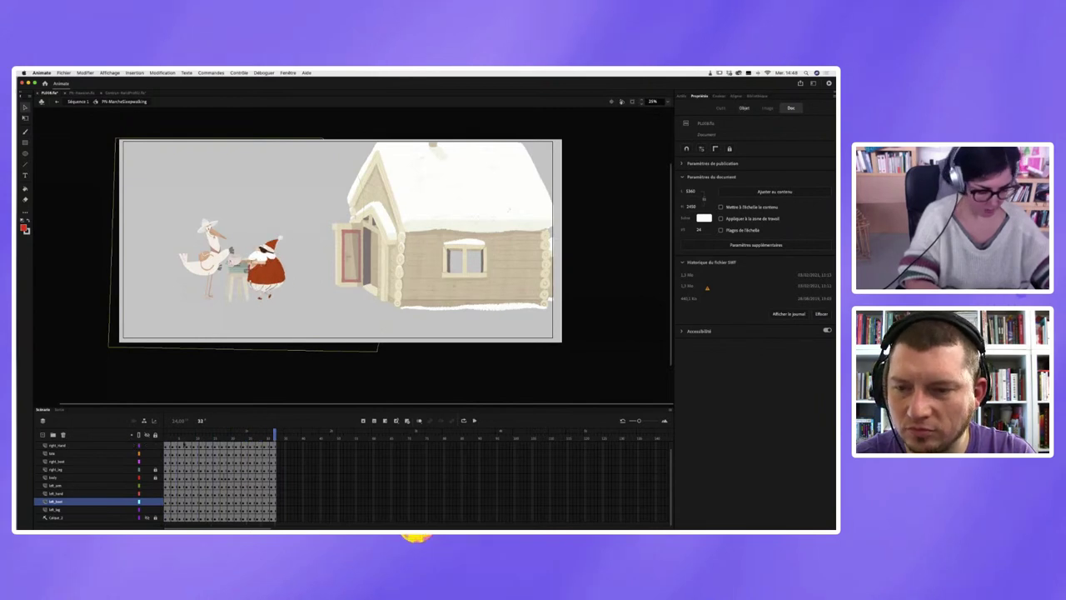
double_click(304, 249)
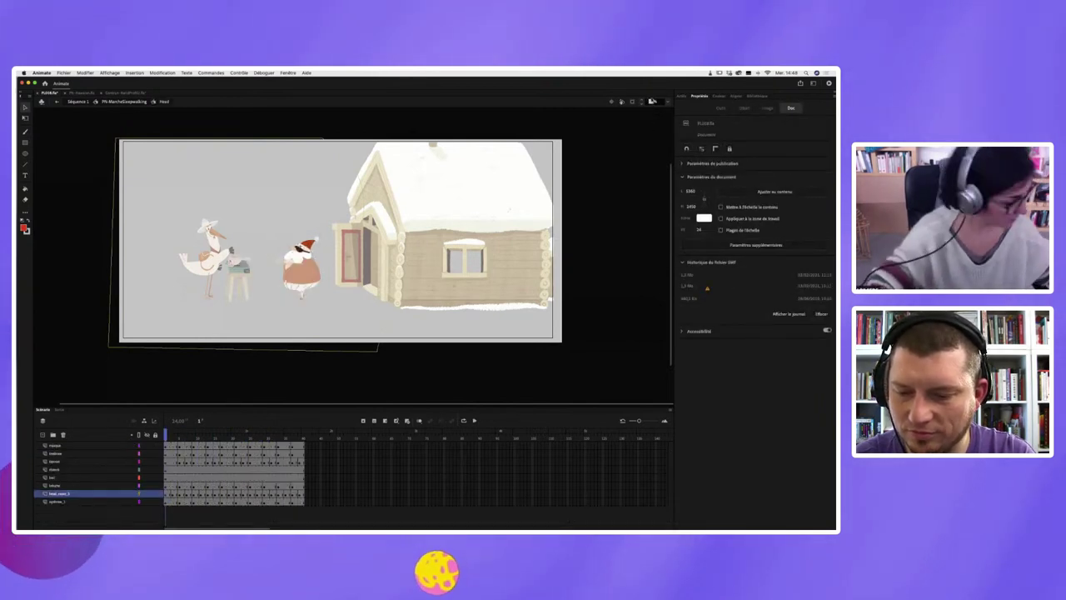
key(super+equal)
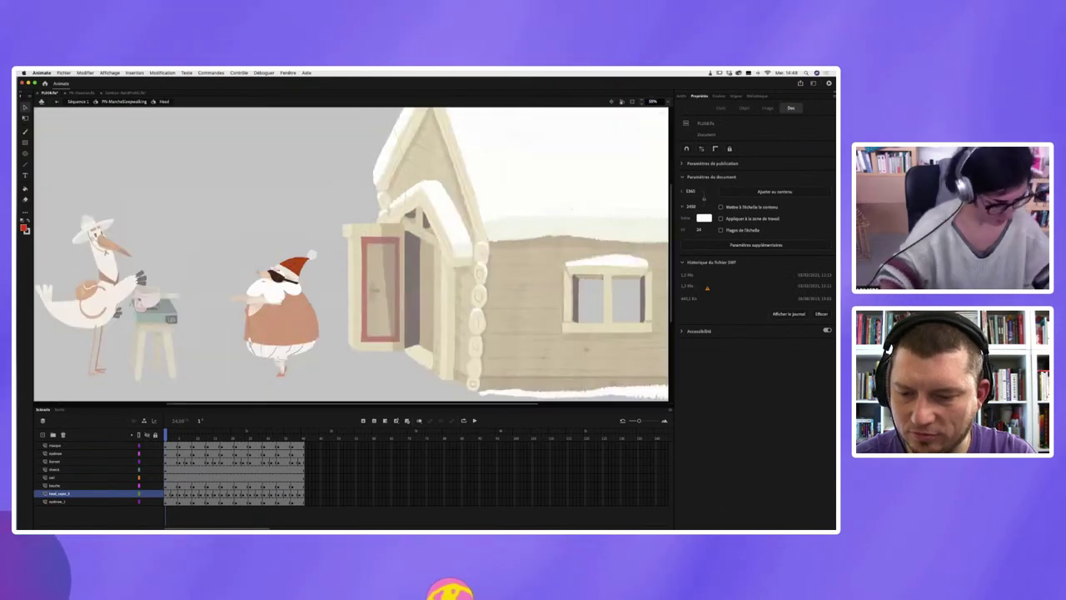
click(292, 284)
click(183, 493)
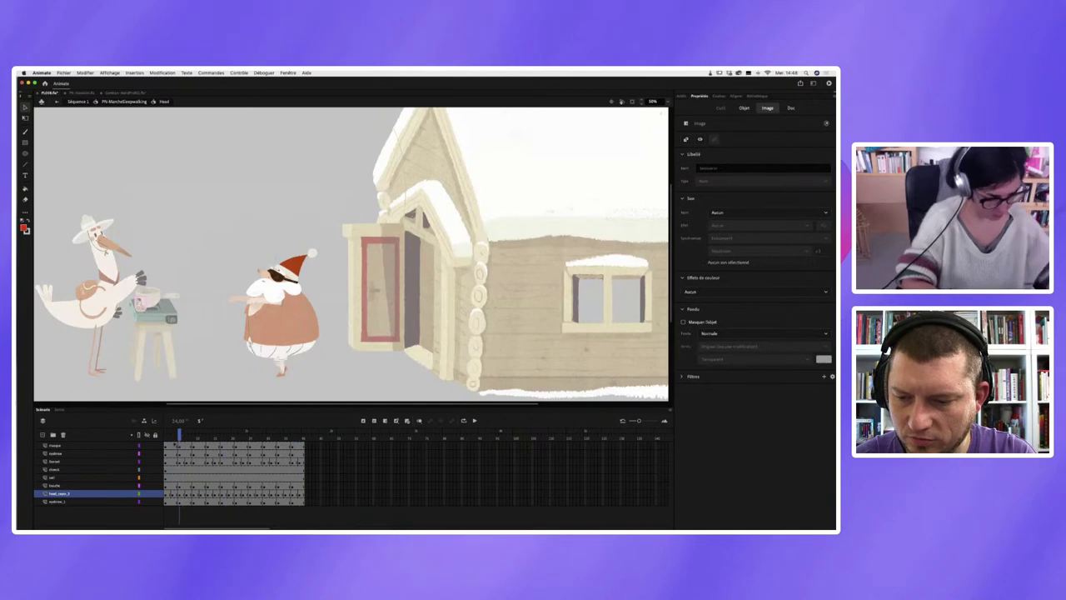
key(shift+comma)
- Open the face symbol inside the head and rewind it to its first frame
double_click(279, 291)
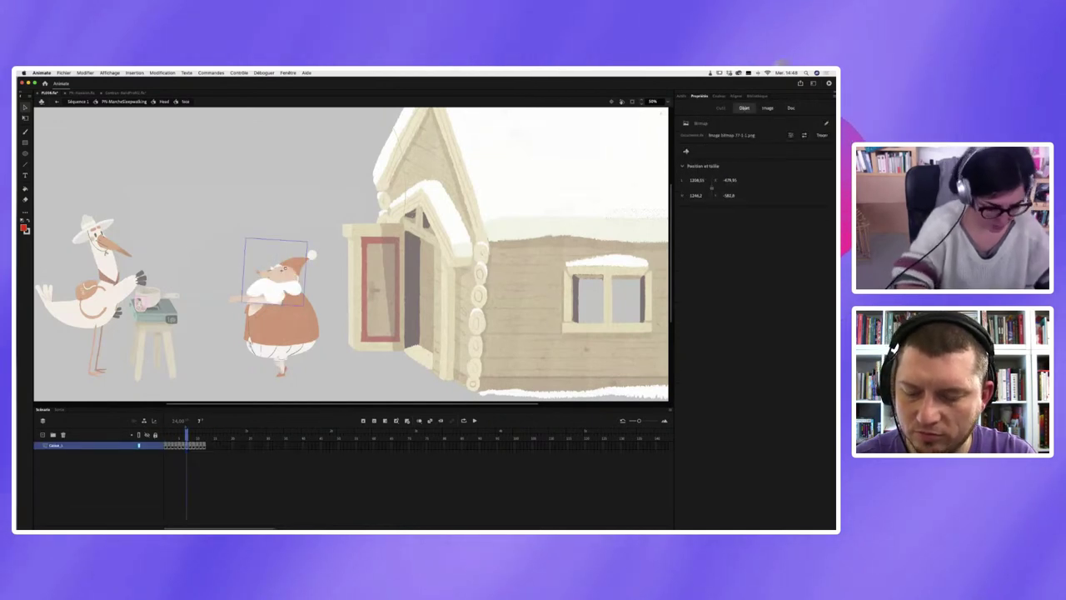
key(shift+comma)
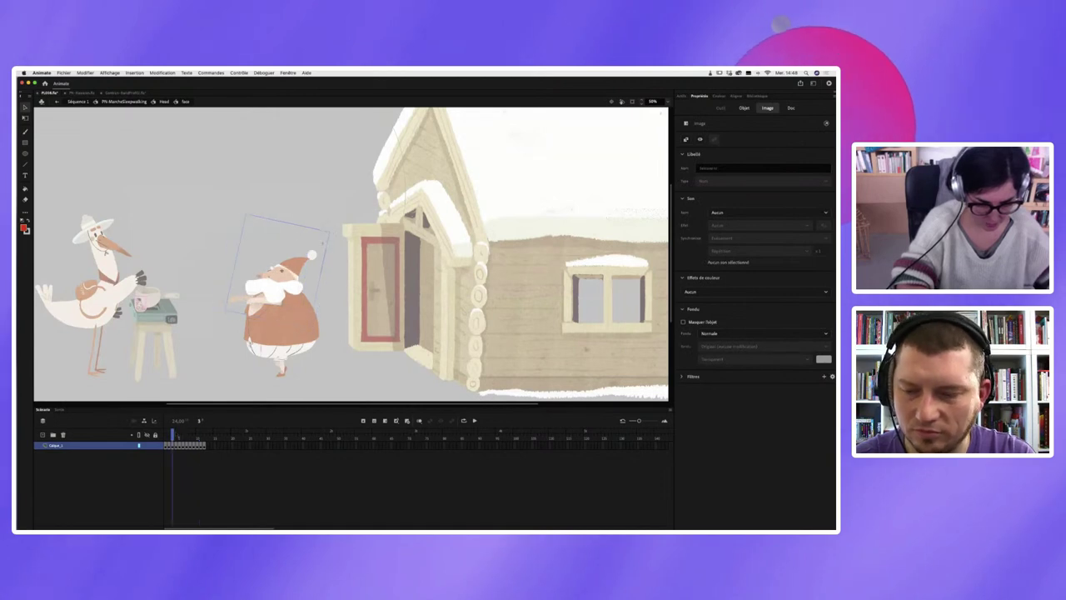
key(shift+comma)
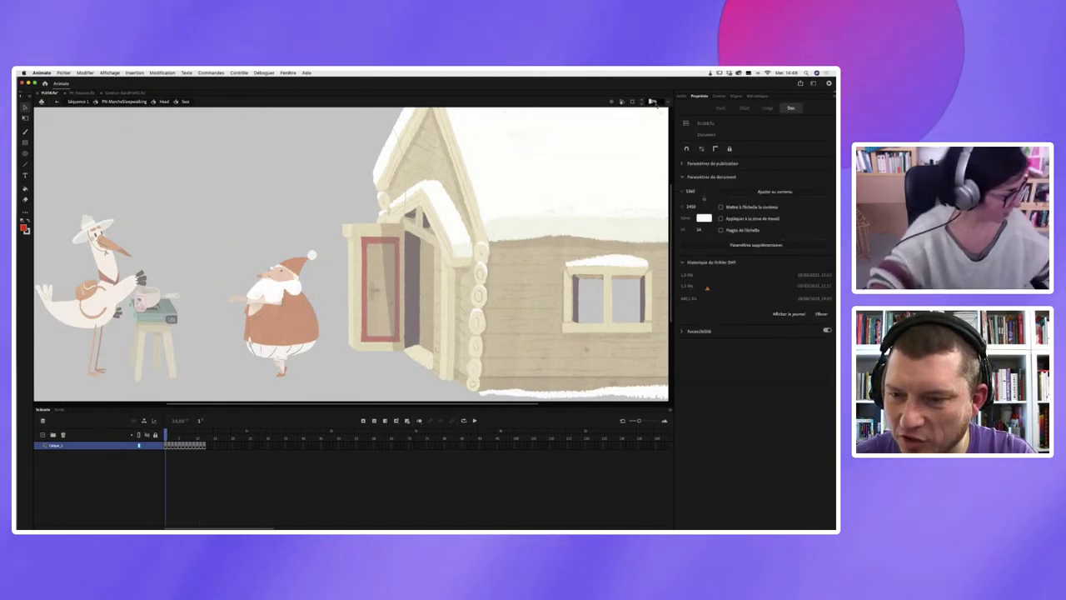
- Magnify the view about twice and play the head animation forward a few frames
key(super+equal)
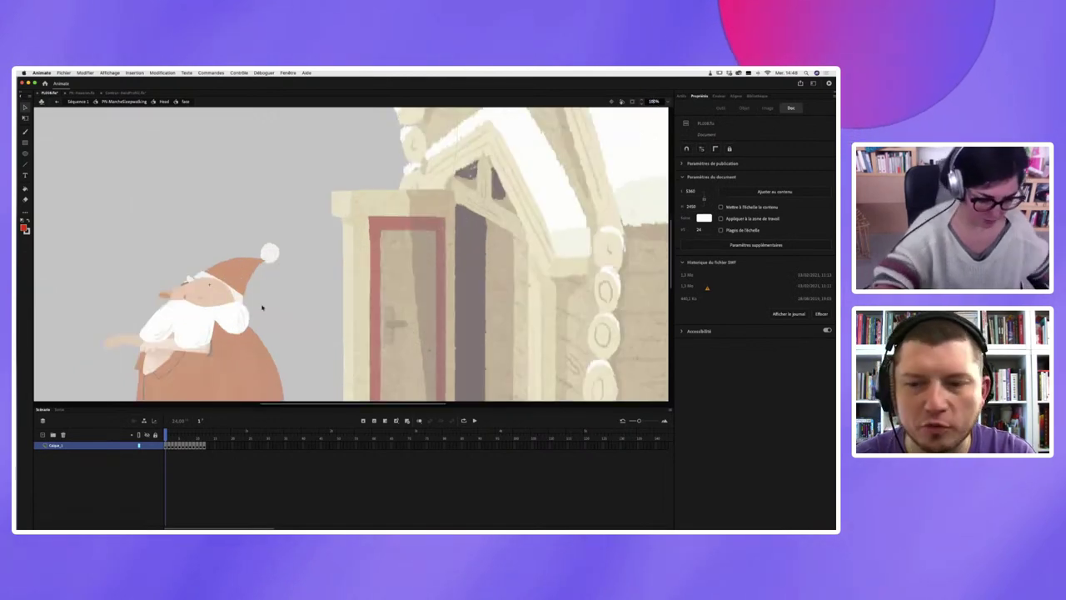
scroll(331, 405, down, 3)
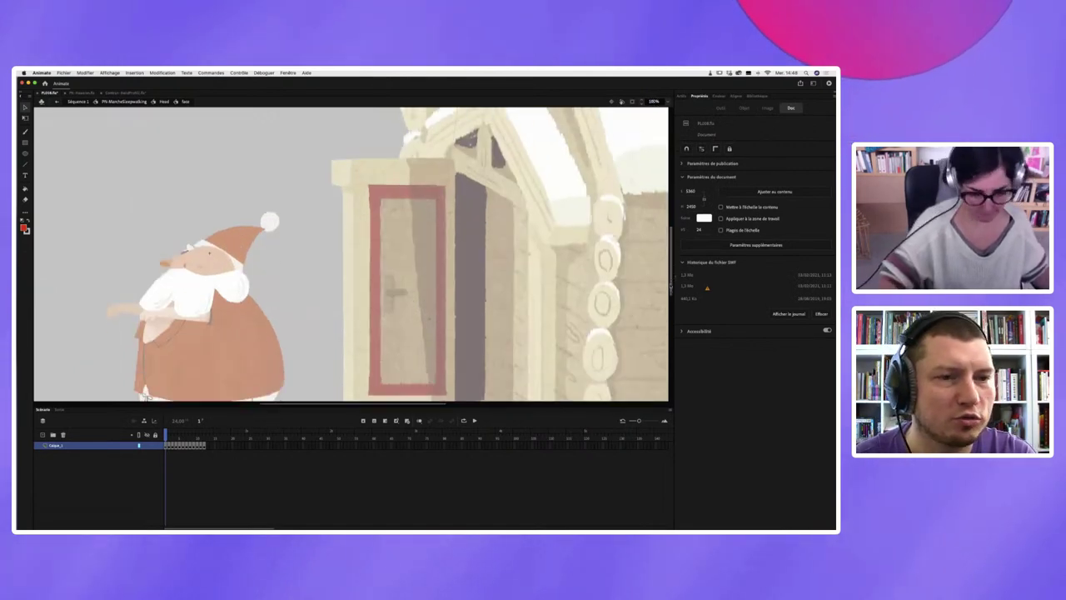
scroll(332, 406, left, 3)
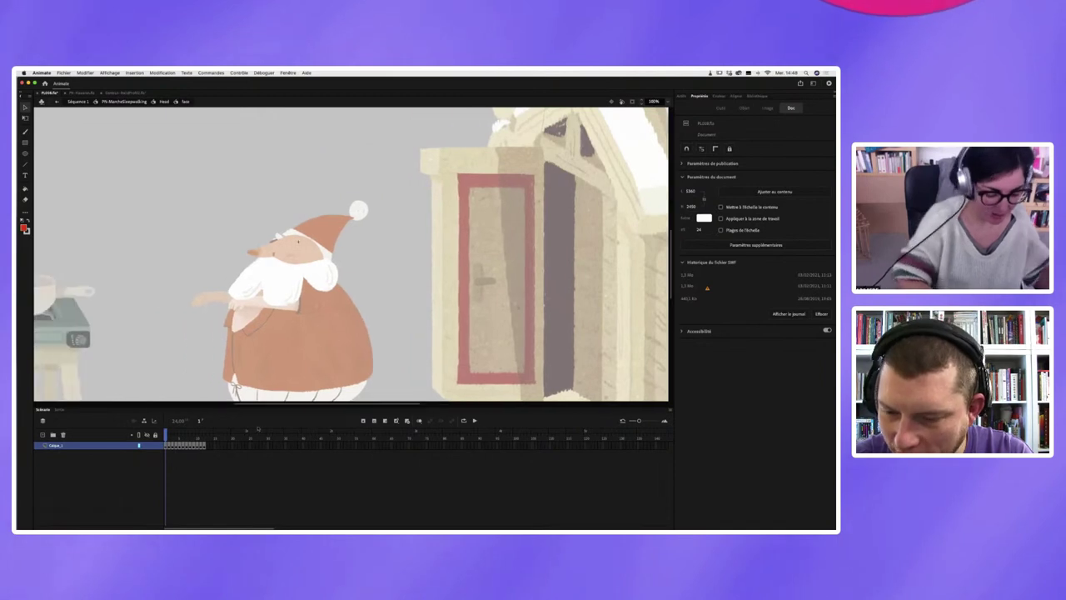
key(Return)
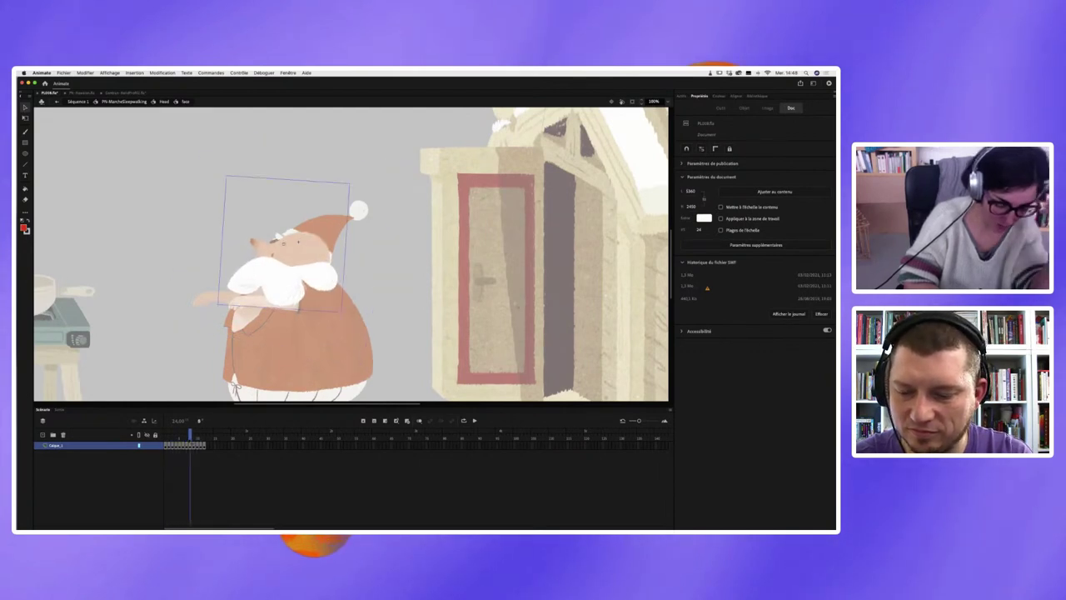
- Select Santa's repainted head bitmap, then go back up to the PN-MarcheSleepwalking symbol
click(284, 297)
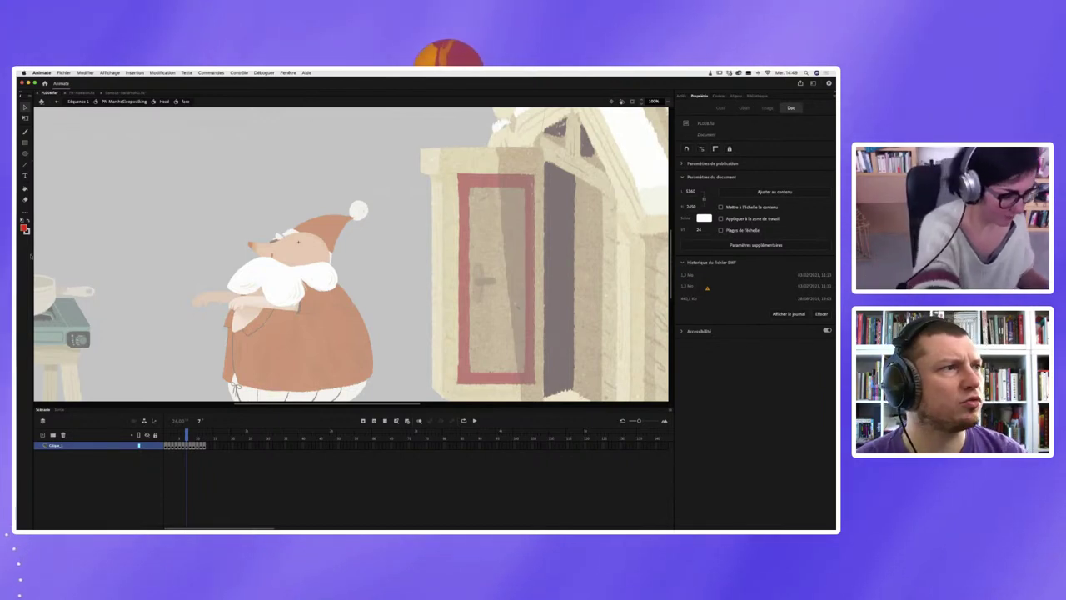
click(26, 211)
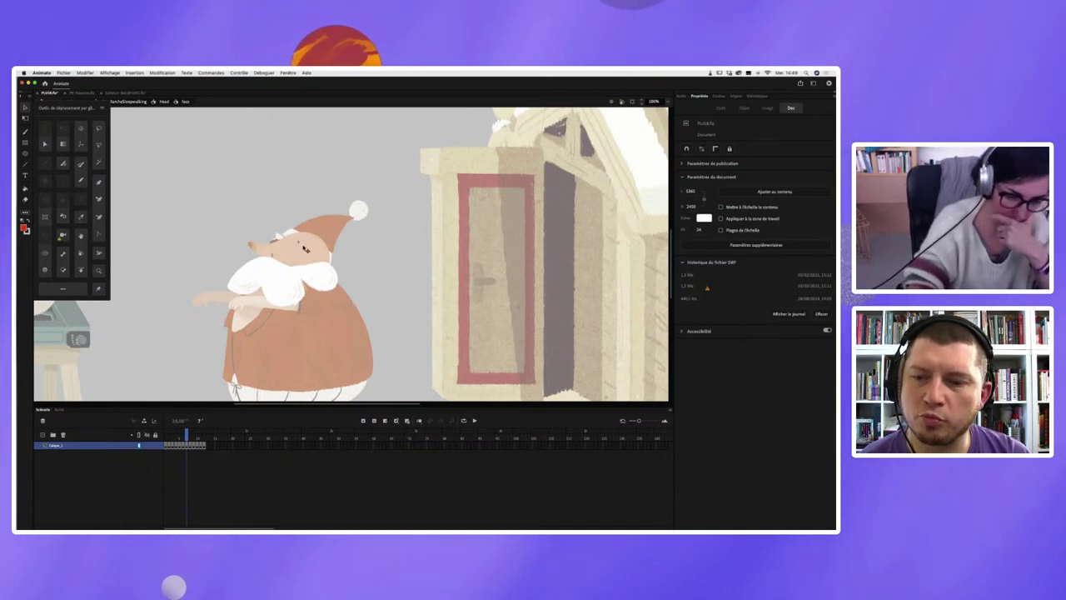
click(286, 275)
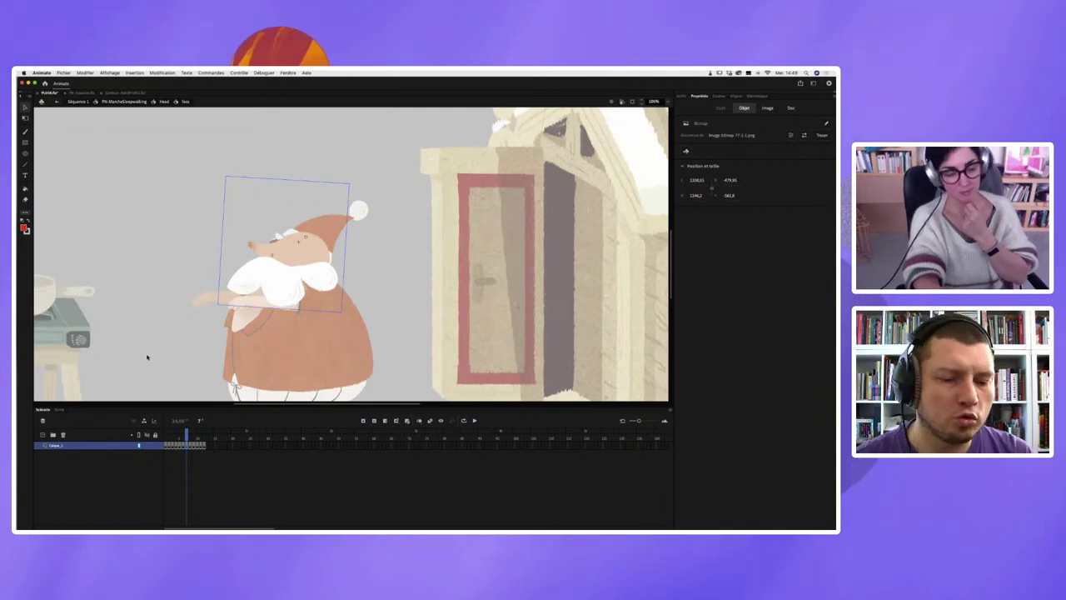
click(133, 101)
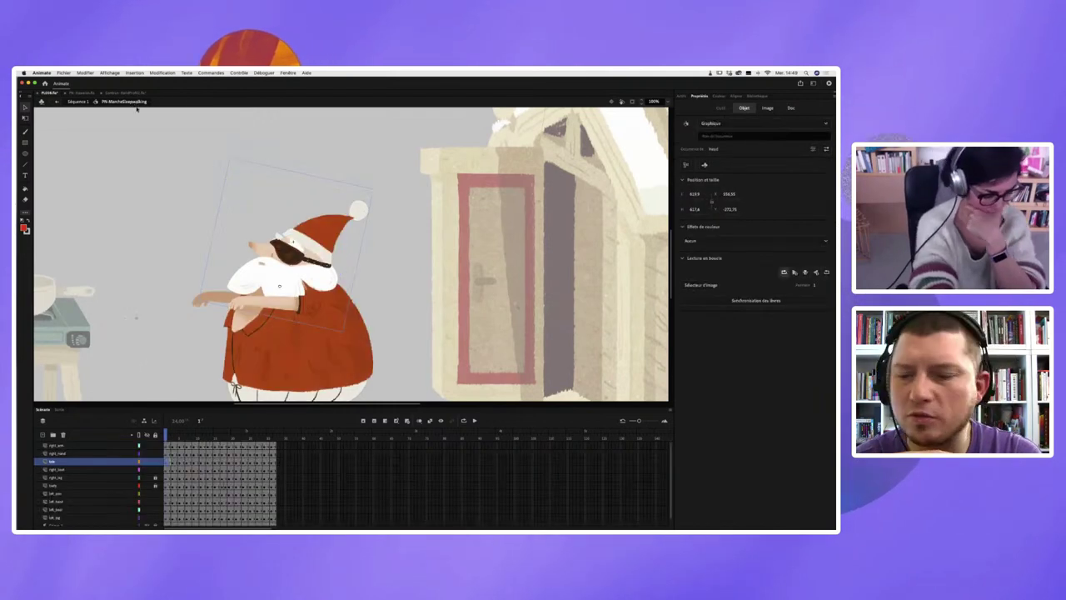
- Exit to the main scene, scrub to frame 121, and briefly open and close the maison symbol
click(167, 461)
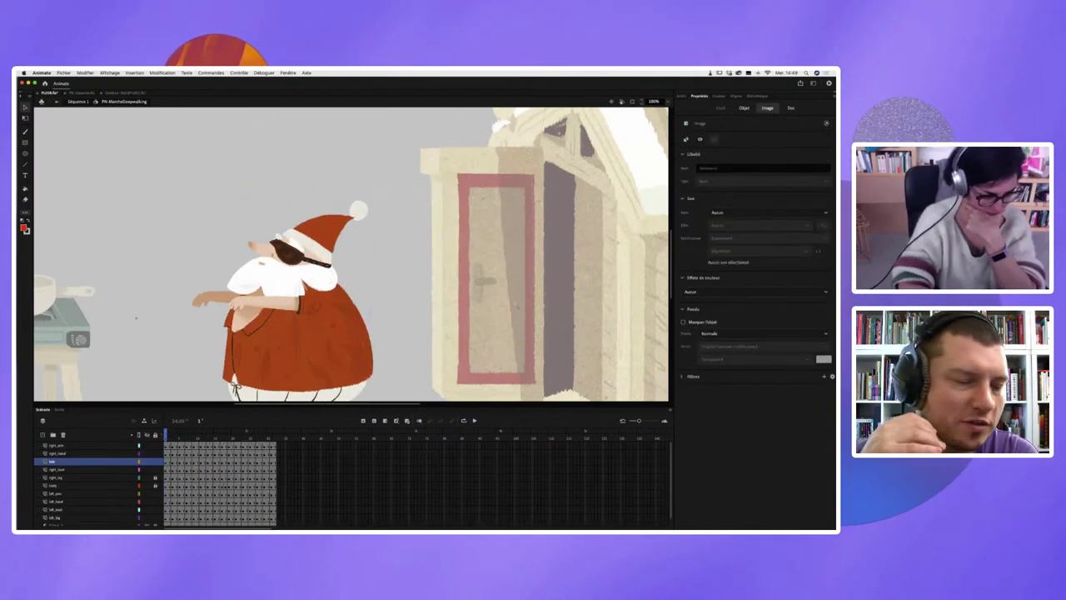
double_click(114, 143)
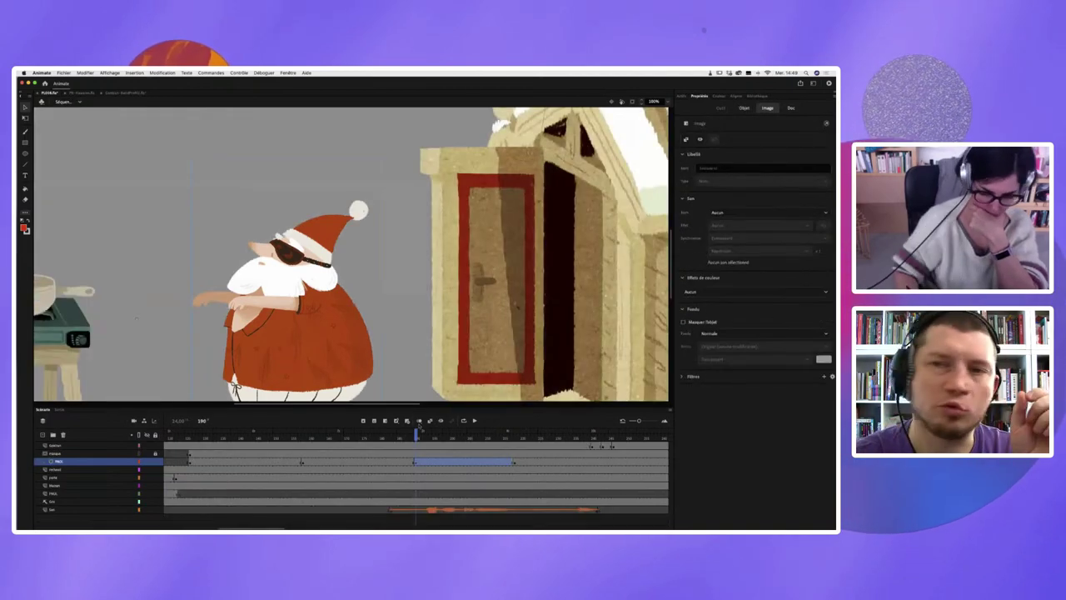
drag(418, 430, 167, 430)
click(579, 354)
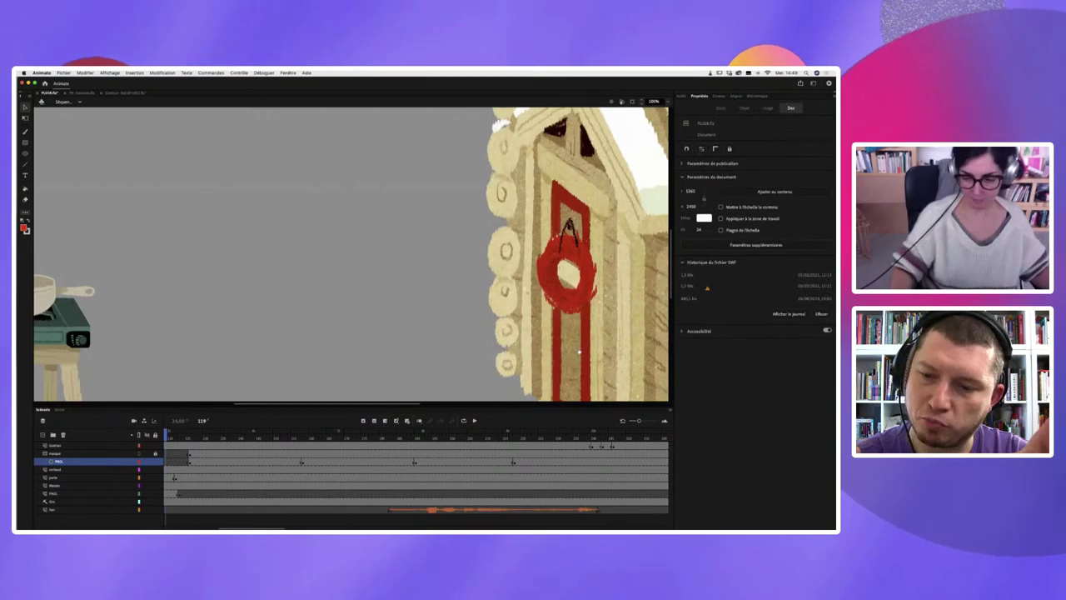
scroll(578, 354, right, 5)
scroll(579, 354, right, 5)
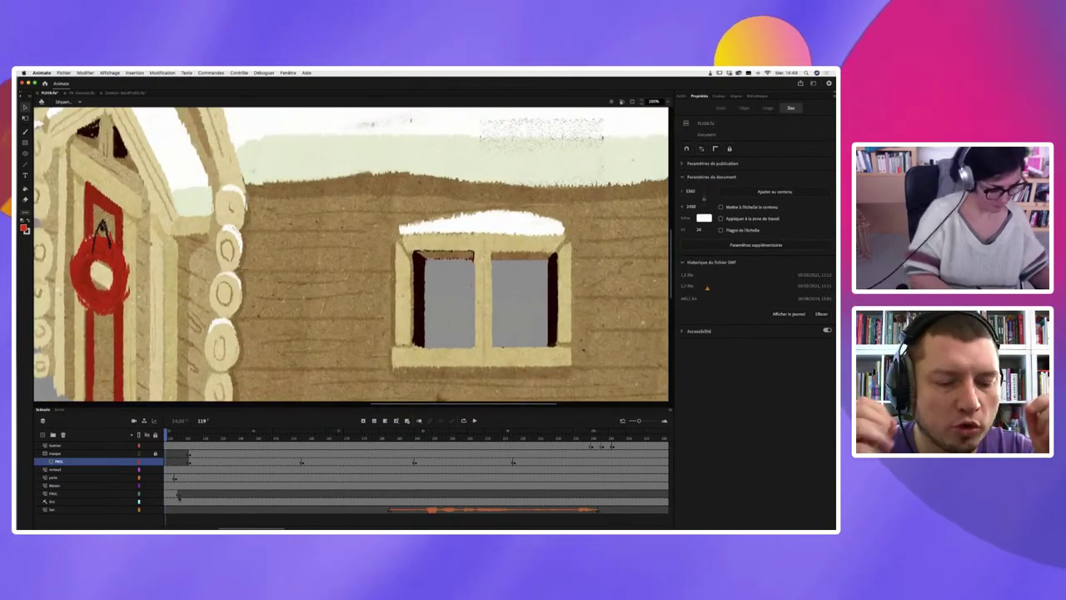
click(173, 494)
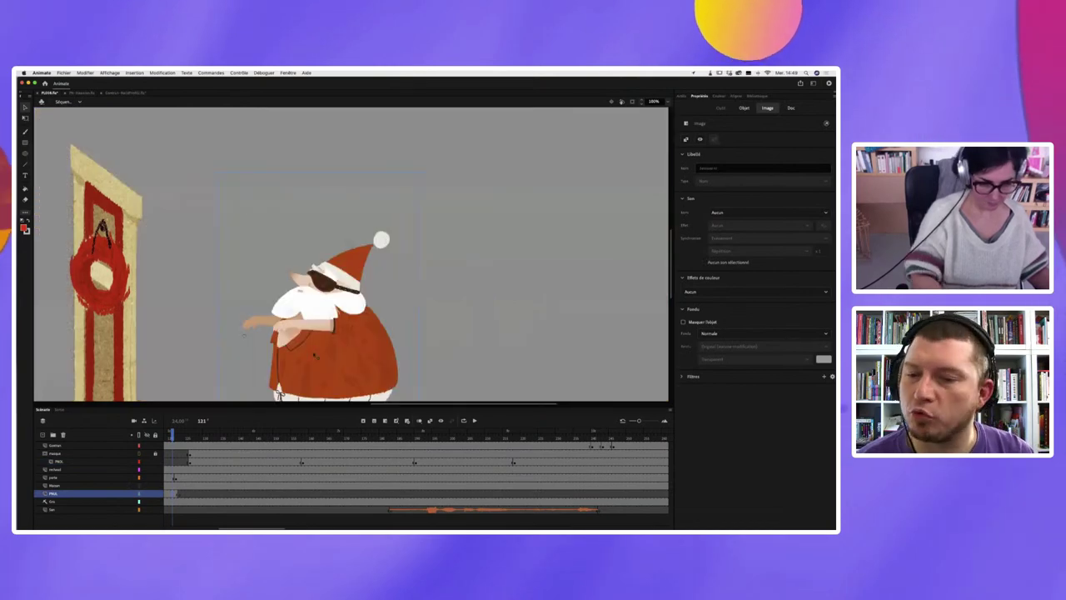
double_click(269, 400)
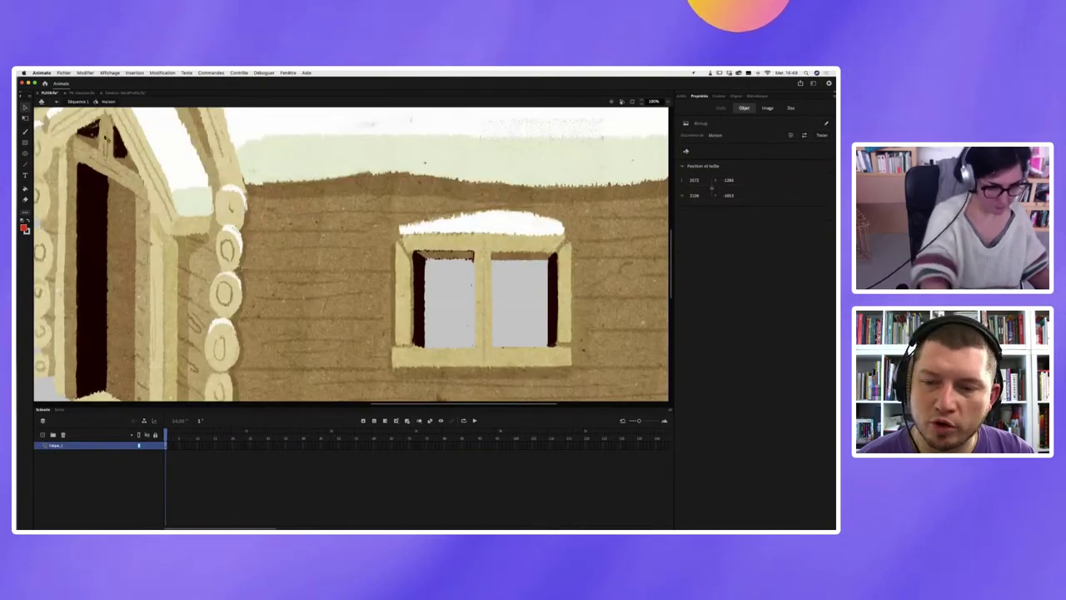
double_click(425, 163)
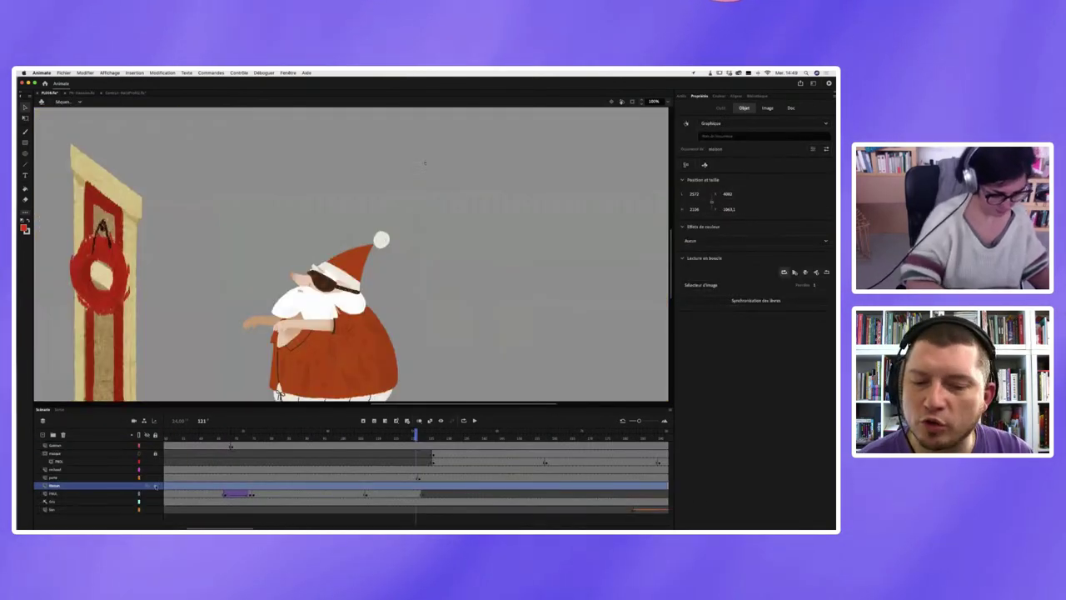
- Scrub through Santa's walk cycle in place, then return to the main scene at frame 107
click(323, 358)
double_click(323, 358)
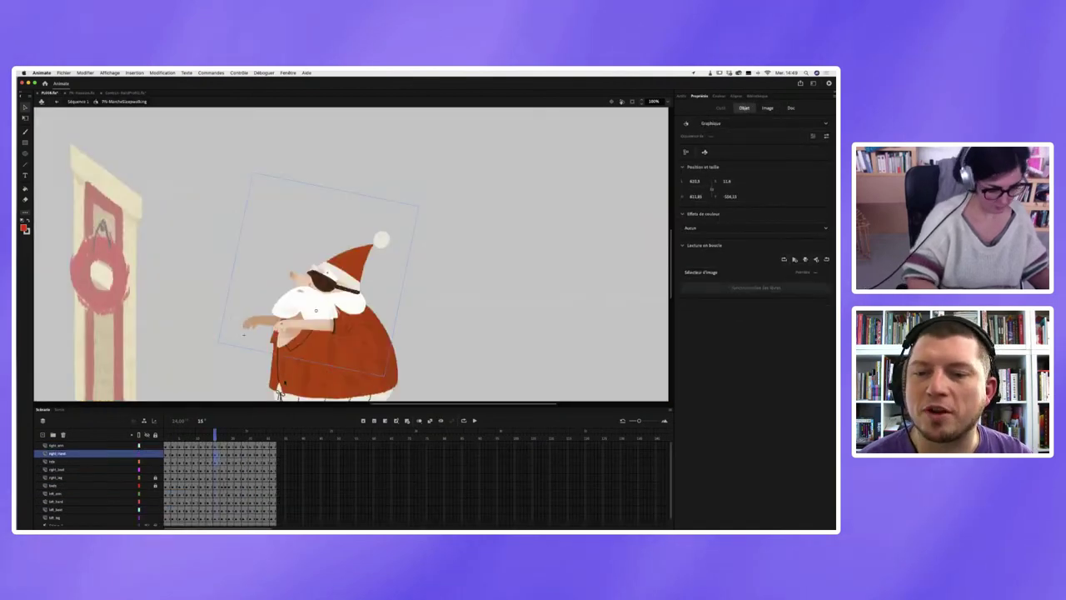
mouse_move(213, 432)
mouse_down()
mouse_move(166, 432)
mouse_move(225, 432)
mouse_move(127, 412)
mouse_up()
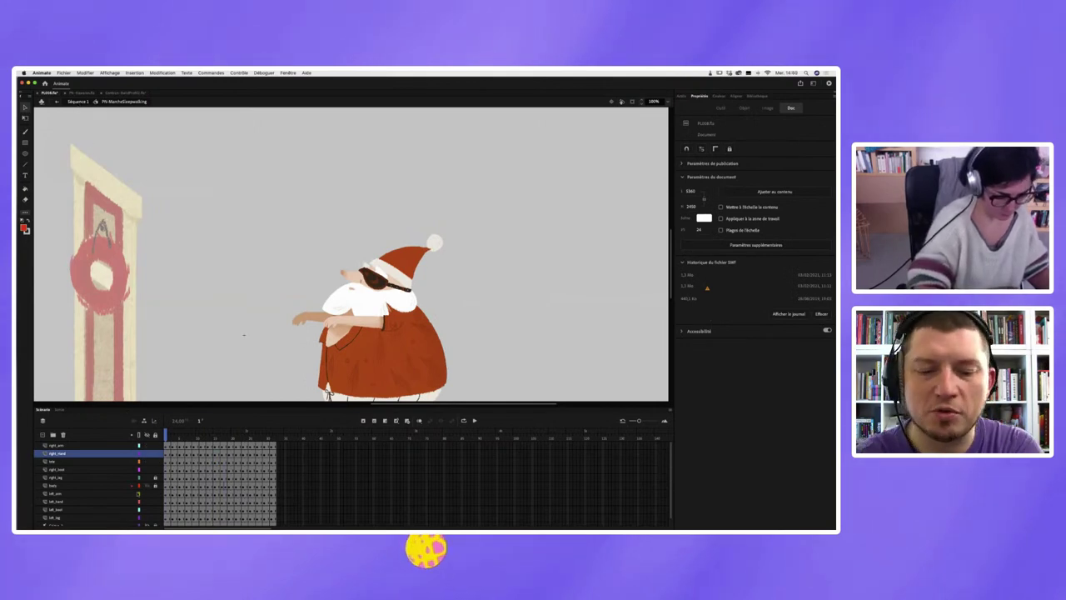
double_click(243, 335)
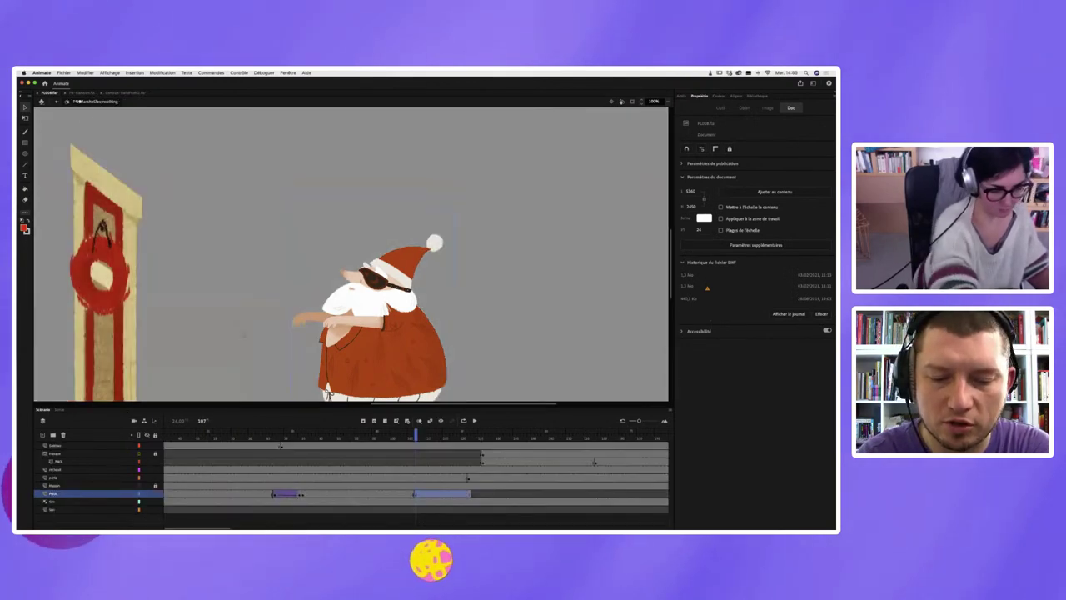
- Show the maison layer again and advance to frame 161, bringing the stork into view
click(147, 485)
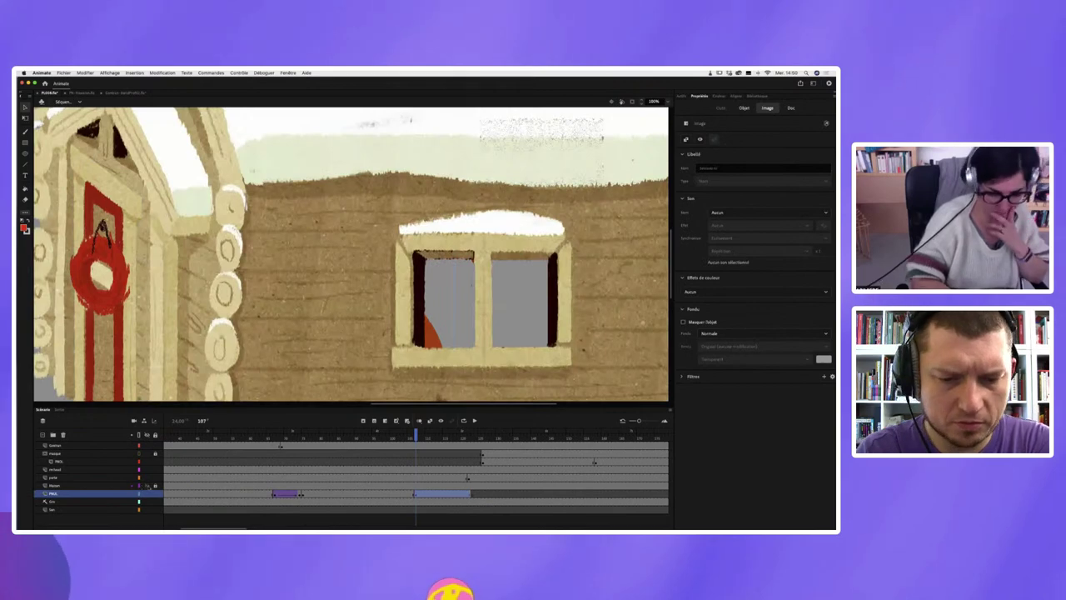
drag(417, 433, 606, 433)
click(212, 324)
scroll(211, 325, left, 10)
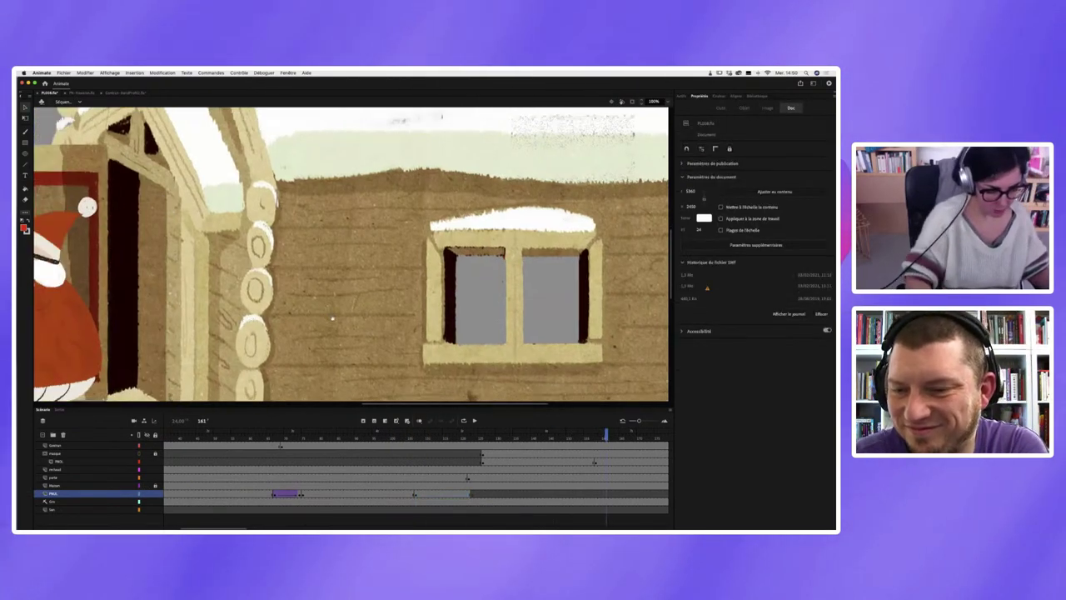
scroll(466, 323, left, 2)
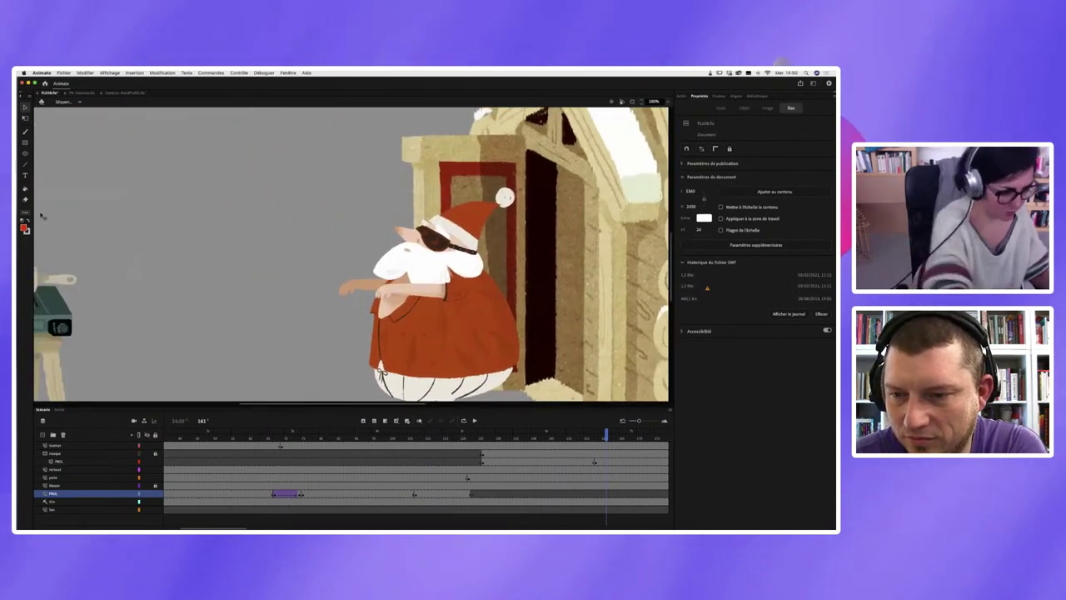
scroll(312, 253, left, 3)
scroll(421, 245, left, 10)
scroll(419, 252, left, 3)
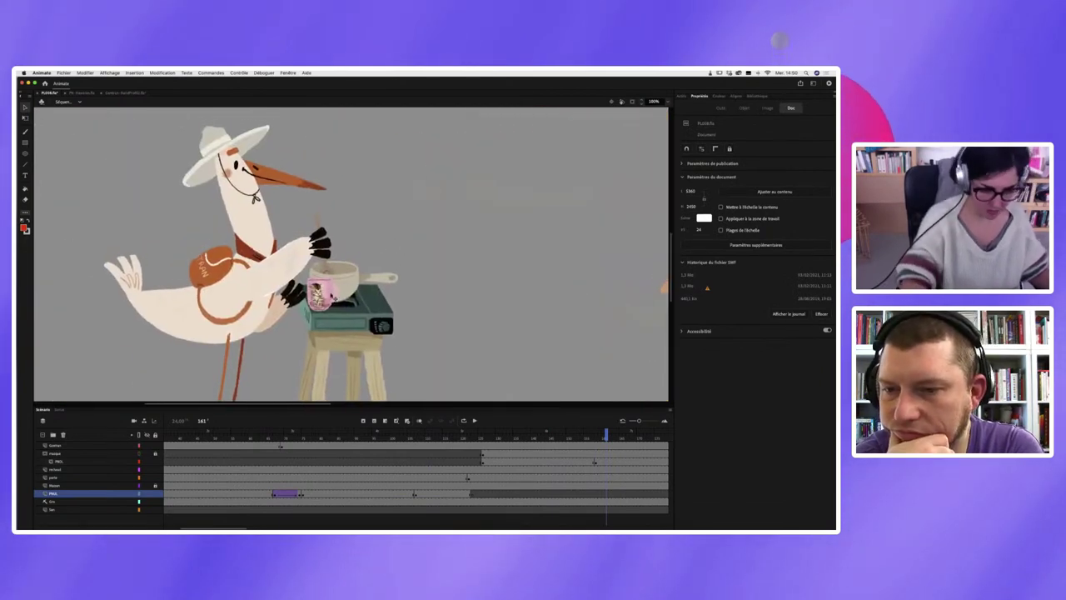
- Open the stork symbol, rewind it to its start, and set the zoom to 50%
double_click(280, 283)
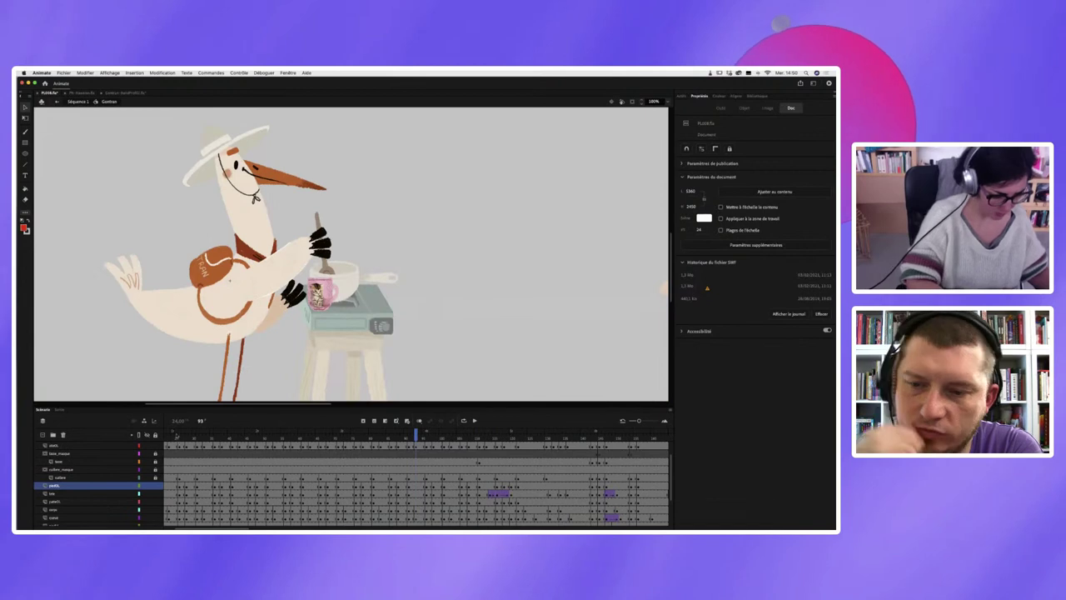
key(shift+comma)
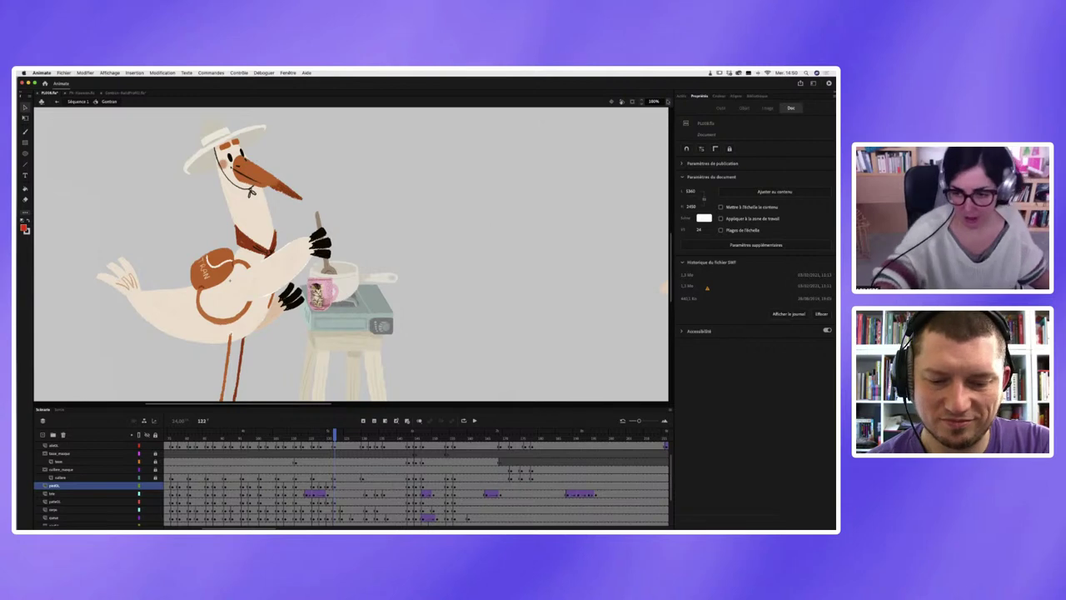
click(654, 101)
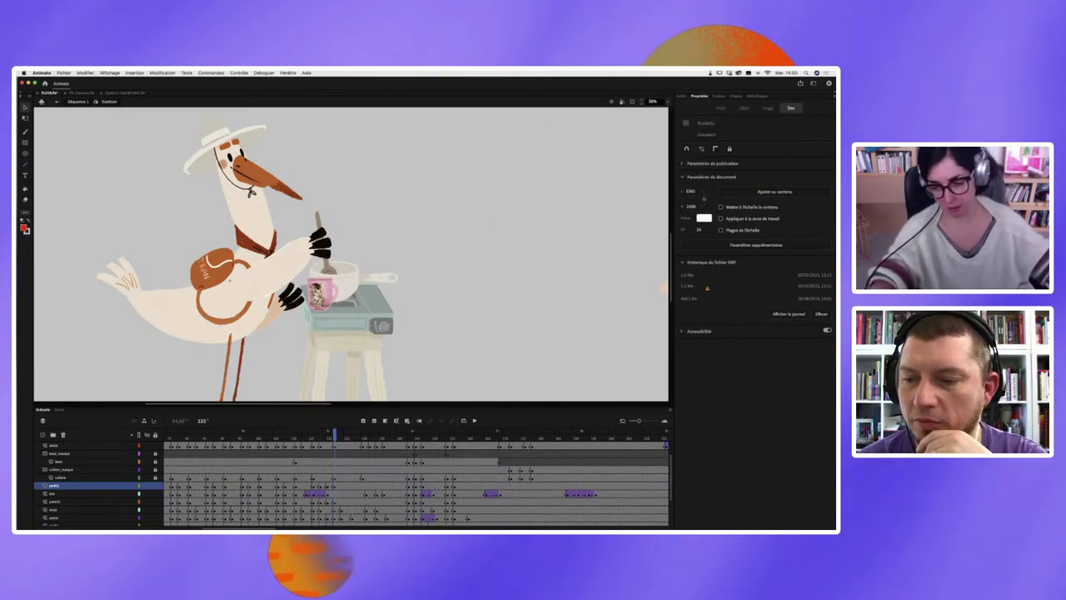
text(50)
key(Return)
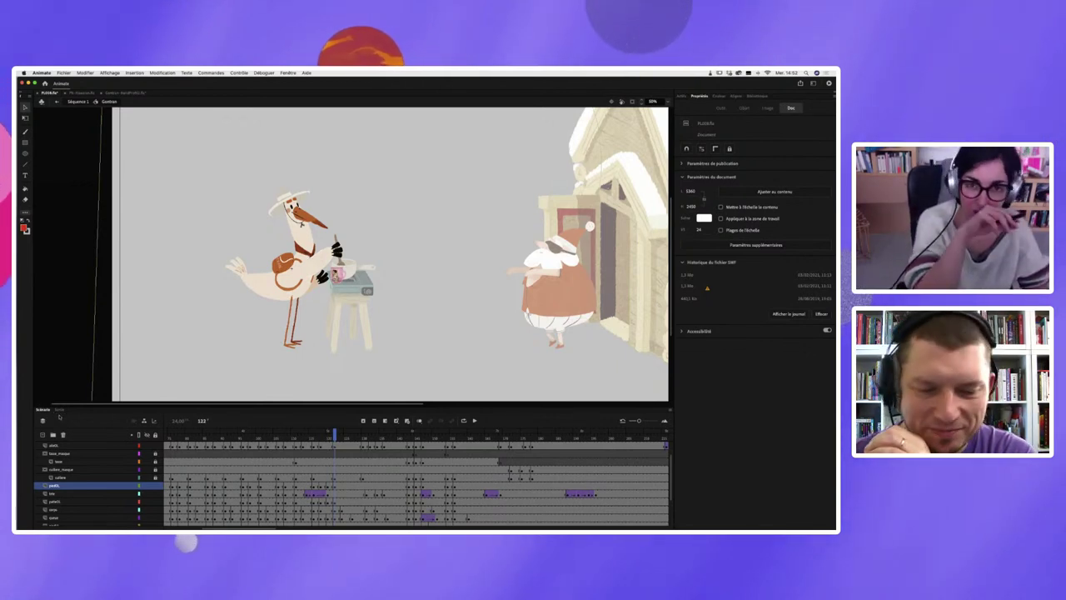
- Exit to Séquence 1 near frame 190, with Santa halfway between the cabin door and stork
click(78, 102)
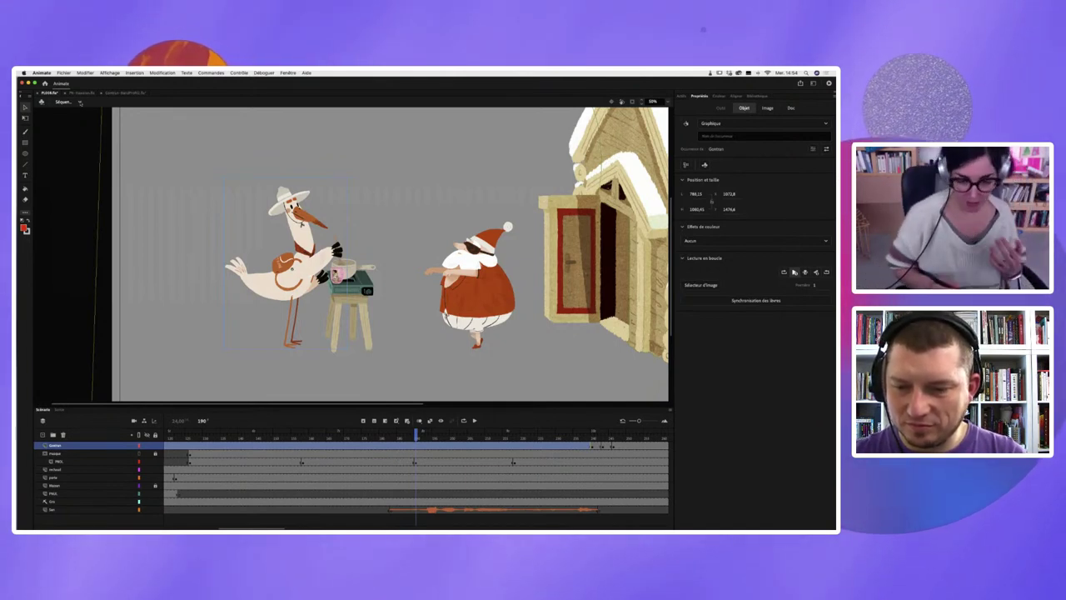
- Review Santa's walk between frames 177 and 197, then switch to the stork's character .fla
click(430, 446)
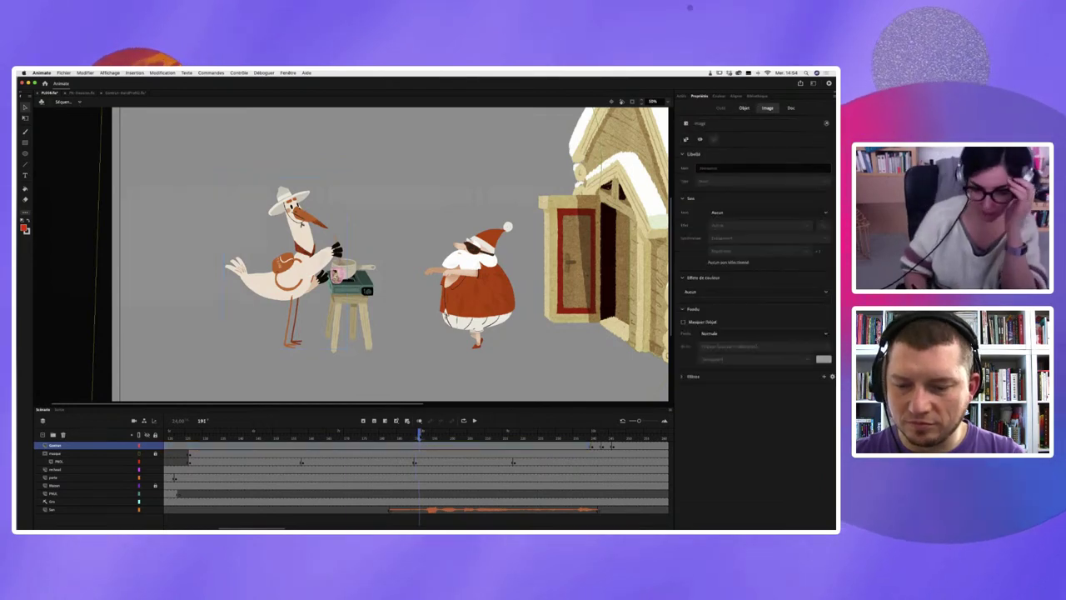
click(441, 437)
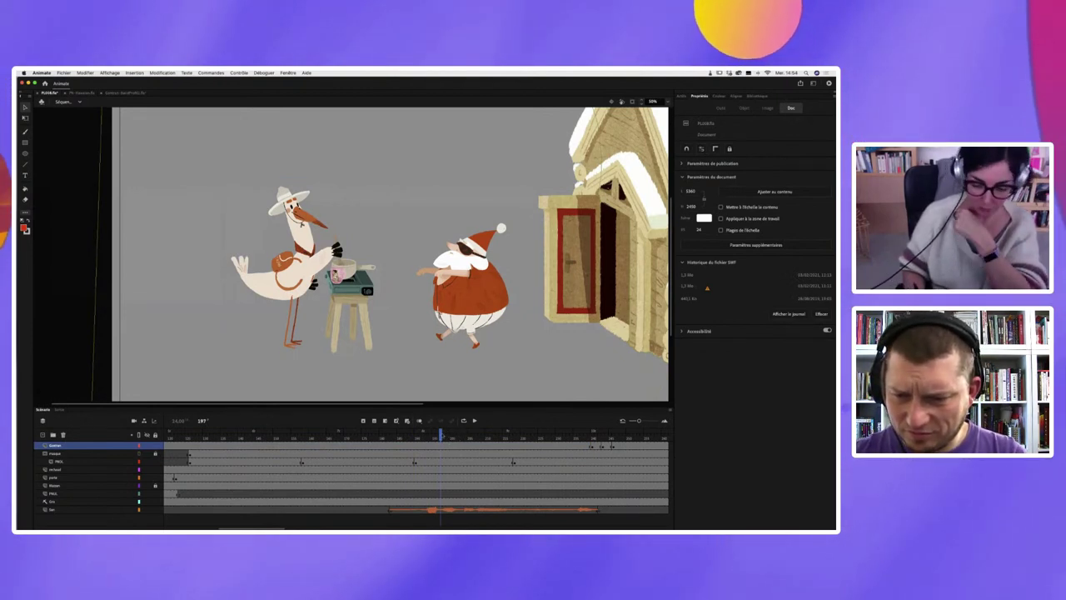
click(398, 437)
drag(398, 435, 370, 435)
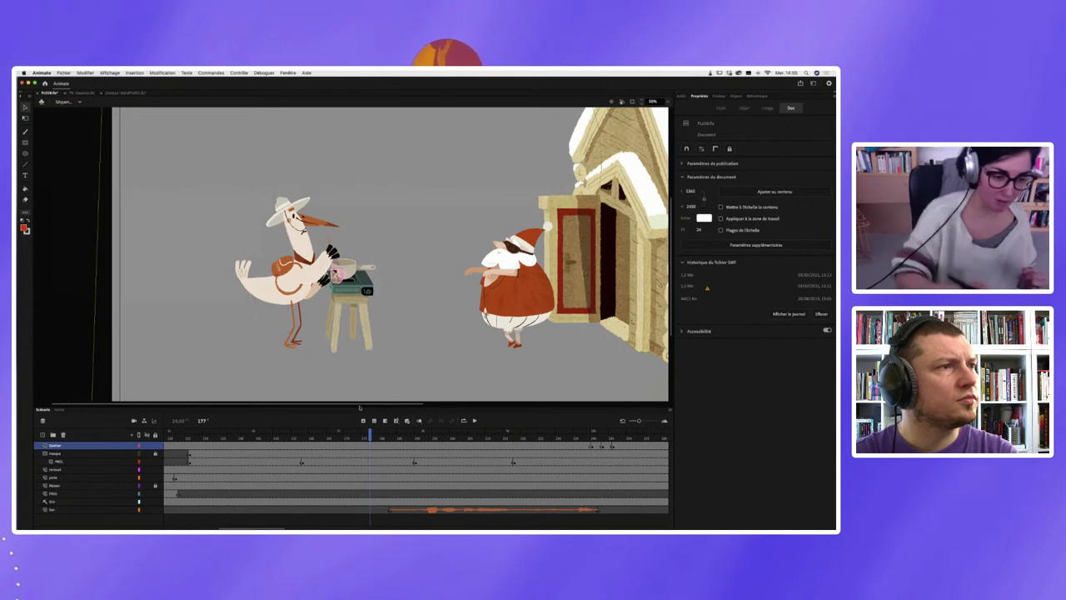
click(125, 93)
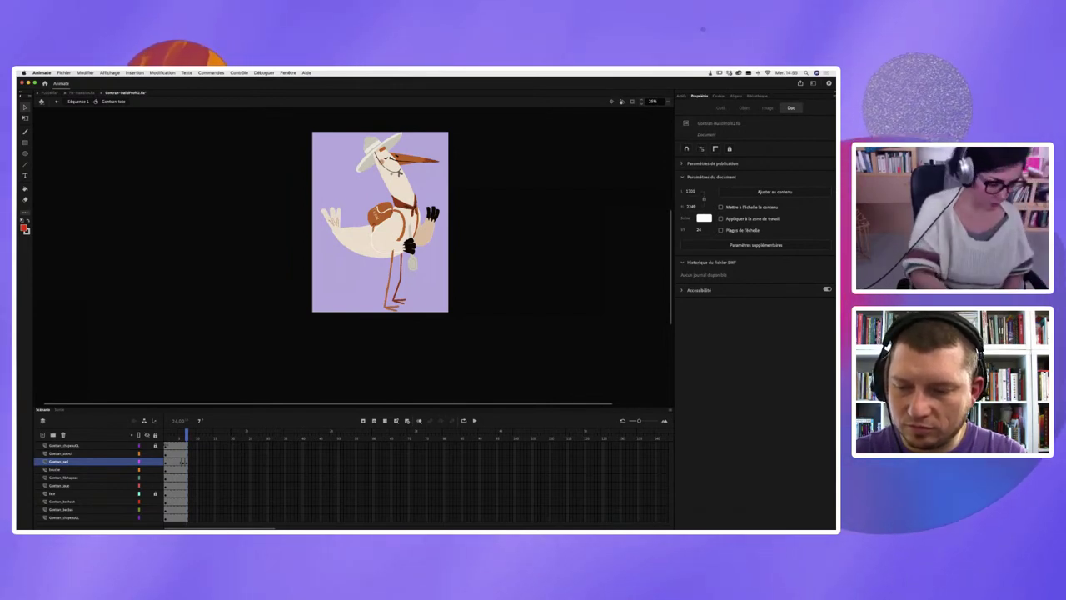
- Convert the Gontran_oeil layer frames into frame-by-frame keyframes
click(169, 461)
right_click(170, 460)
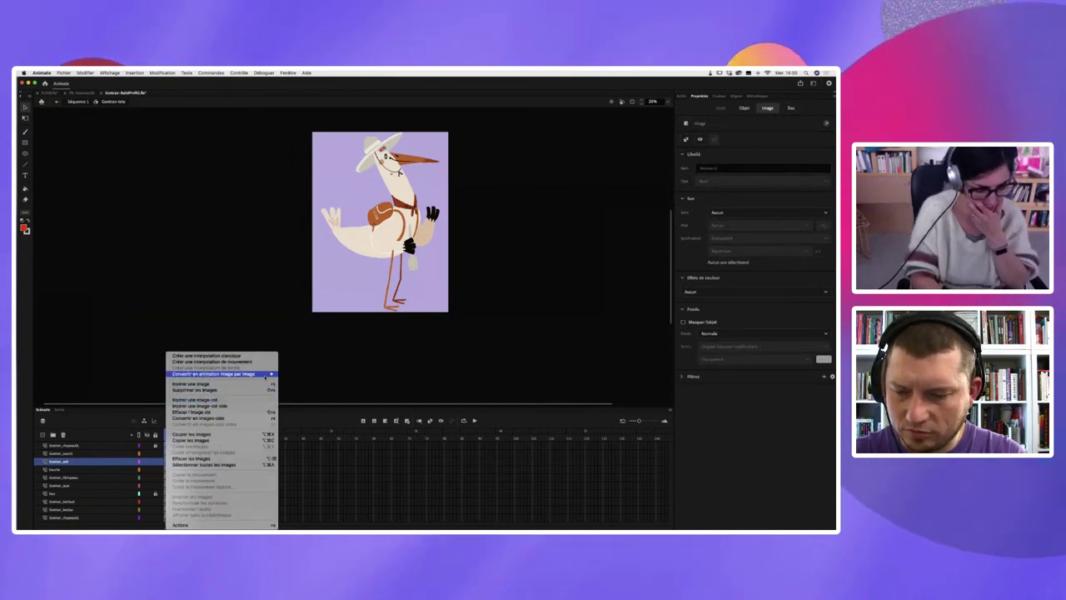
mouse_move(266, 377)
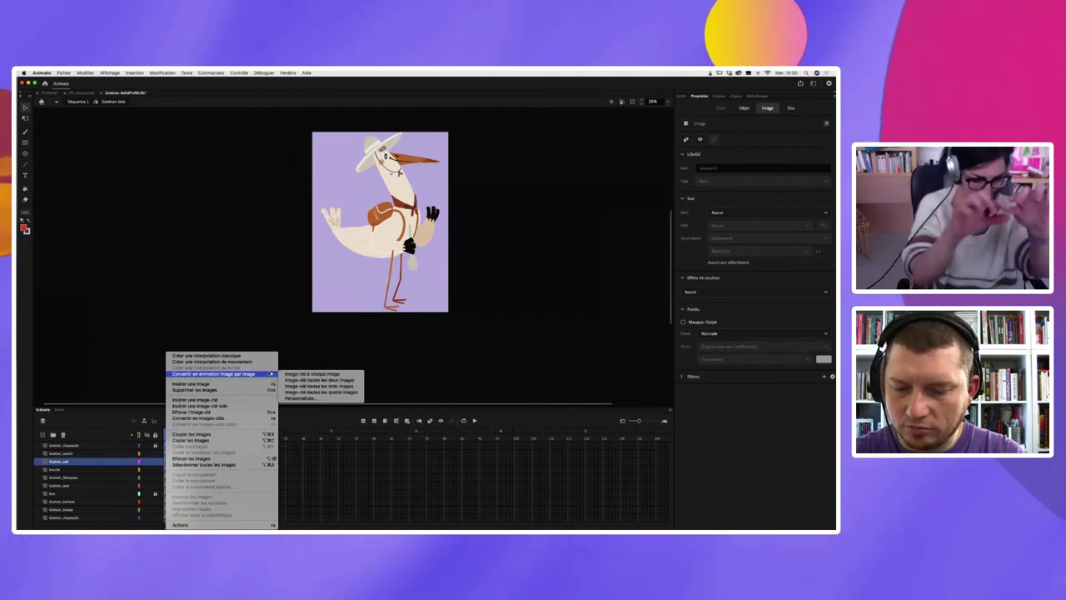
click(312, 374)
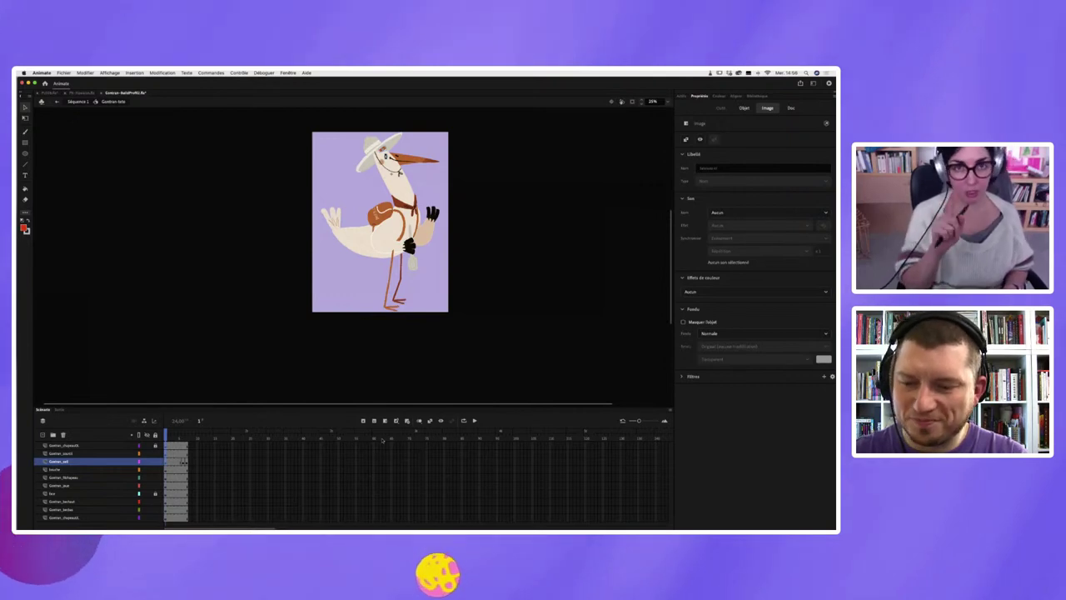
- Step into the Gontran-bouche mouth symbol, then switch to the PH-hawaiian.fla Santa file
double_click(410, 162)
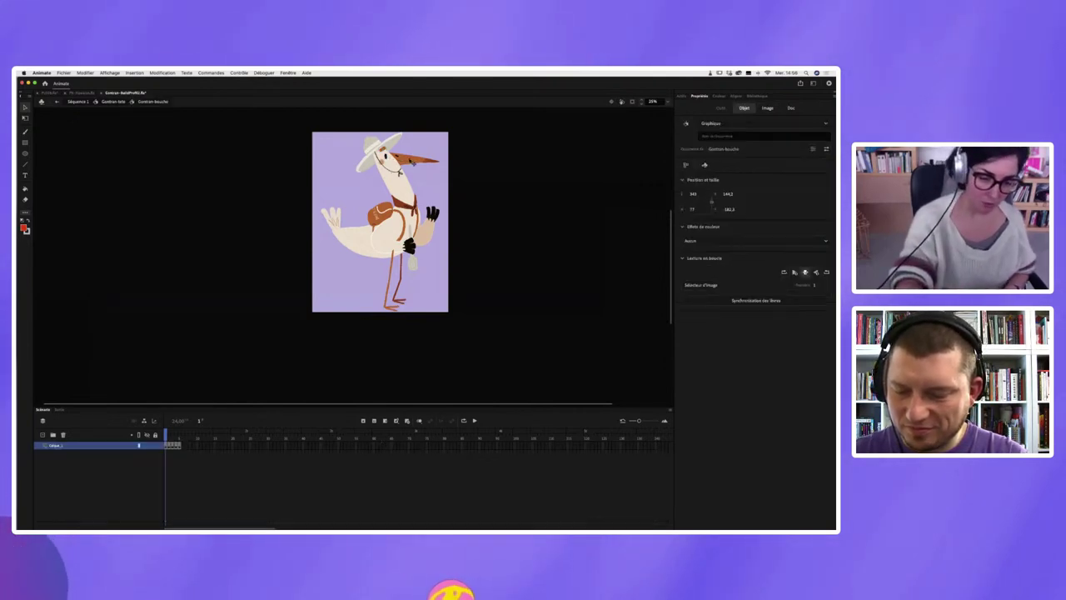
click(432, 177)
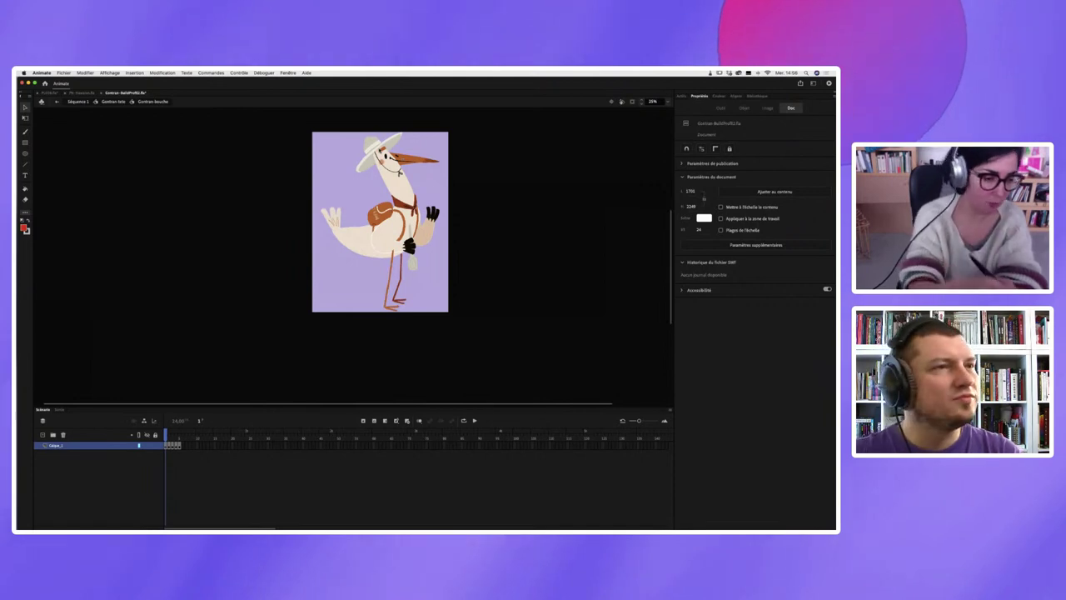
click(81, 93)
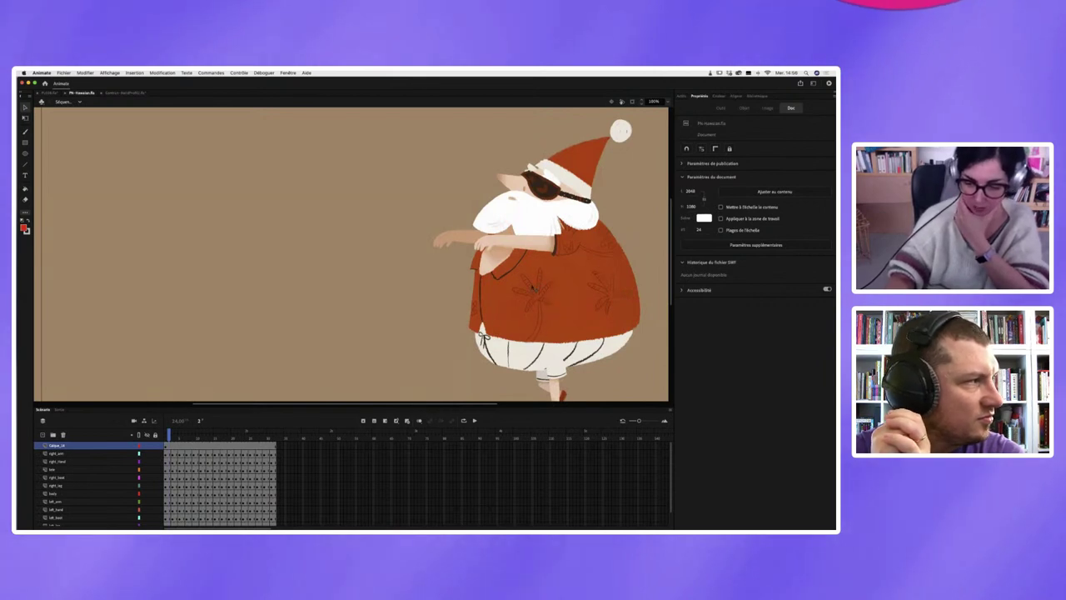
- Return to the main scene file, peek into Santa's Head symbol, and zoom to 100% on him
click(50, 93)
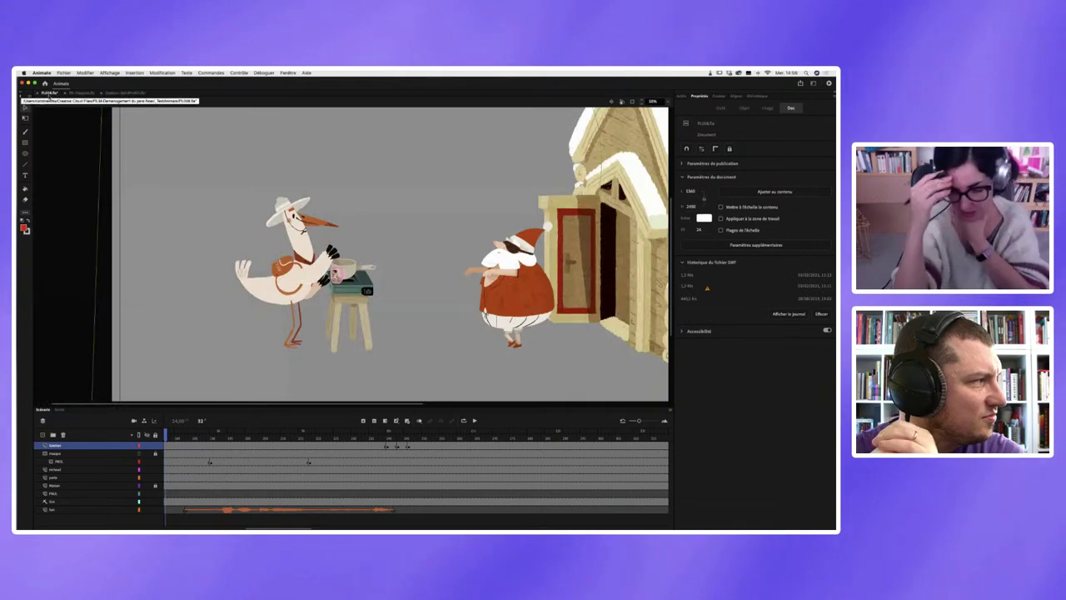
click(525, 308)
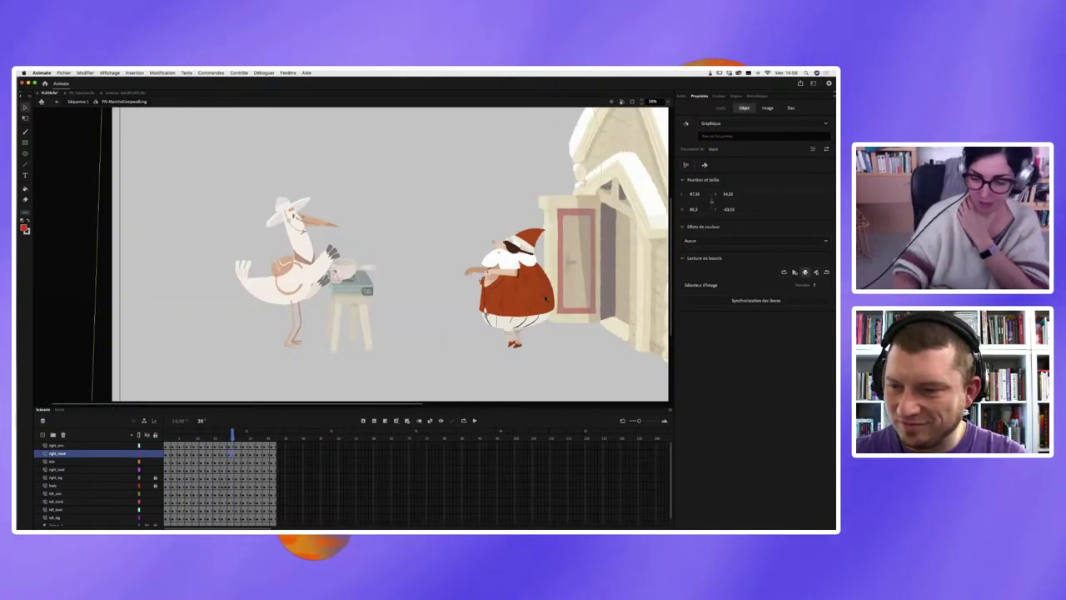
double_click(546, 298)
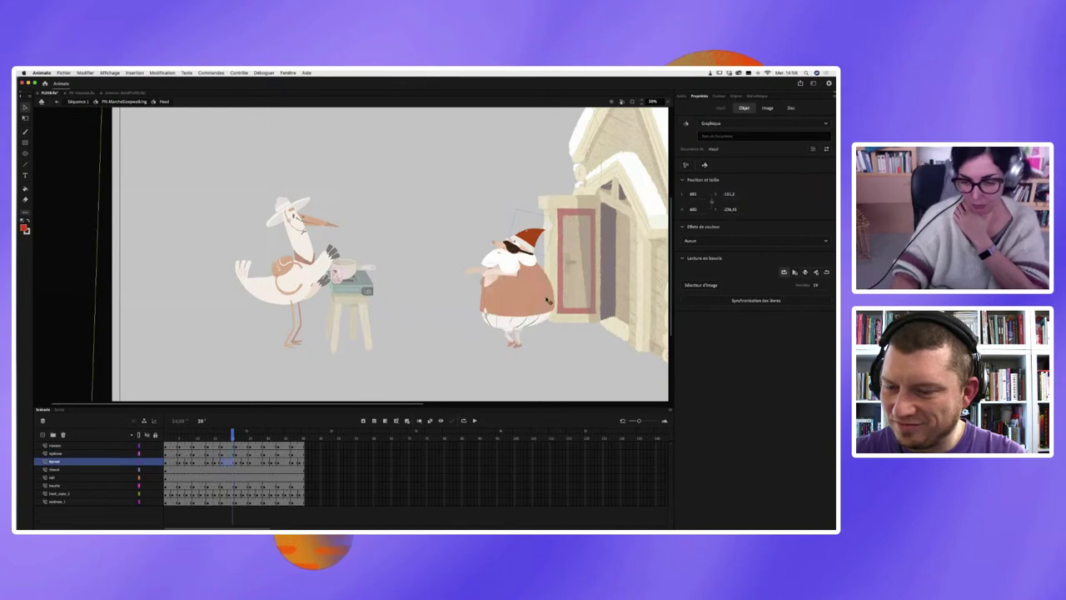
click(83, 101)
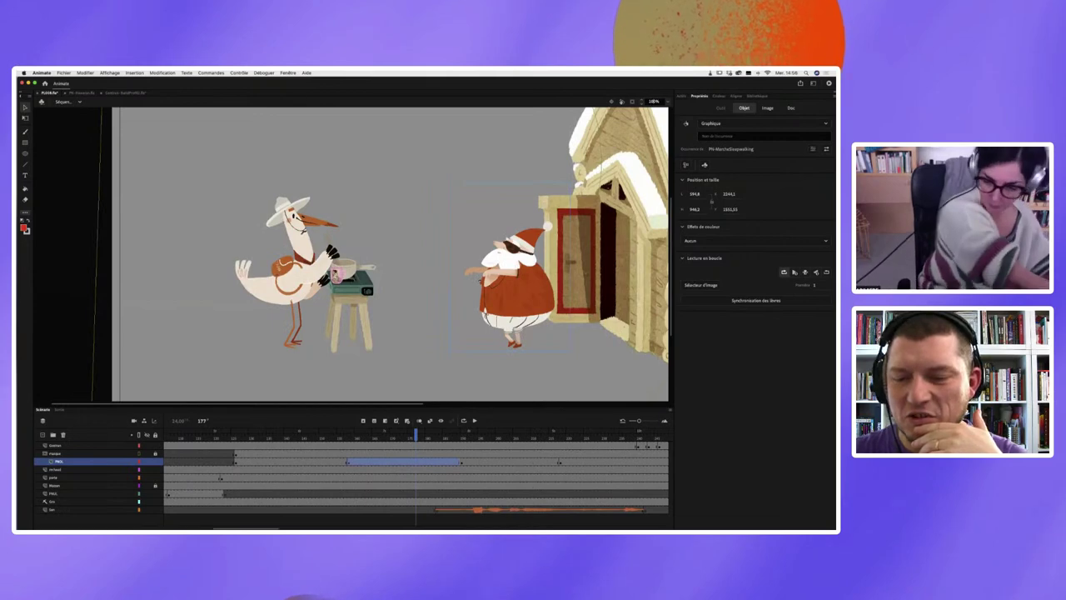
key(ctrl+1)
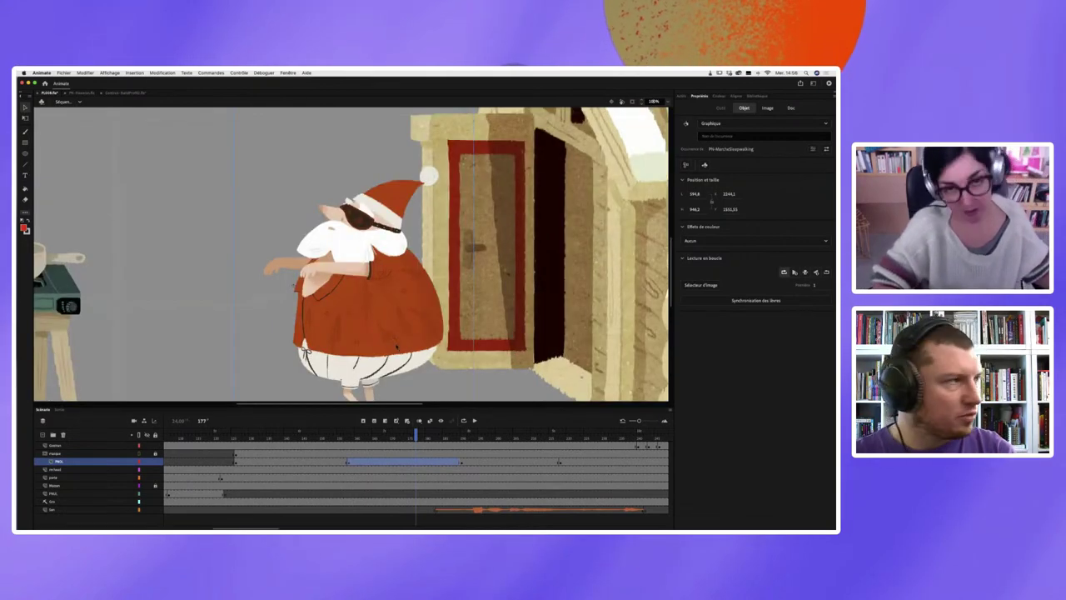
mouse_move(400, 522)
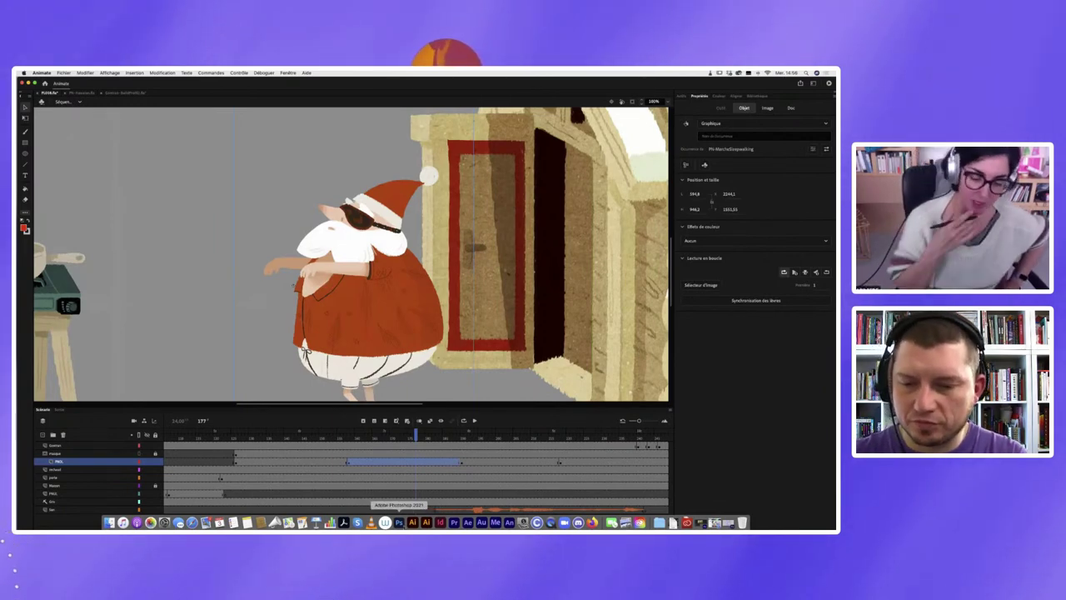
- Drill into the PN-MarcheSleepwalking walk symbol and open the rightArm symbol at frame 19
double_click(381, 335)
click(381, 342)
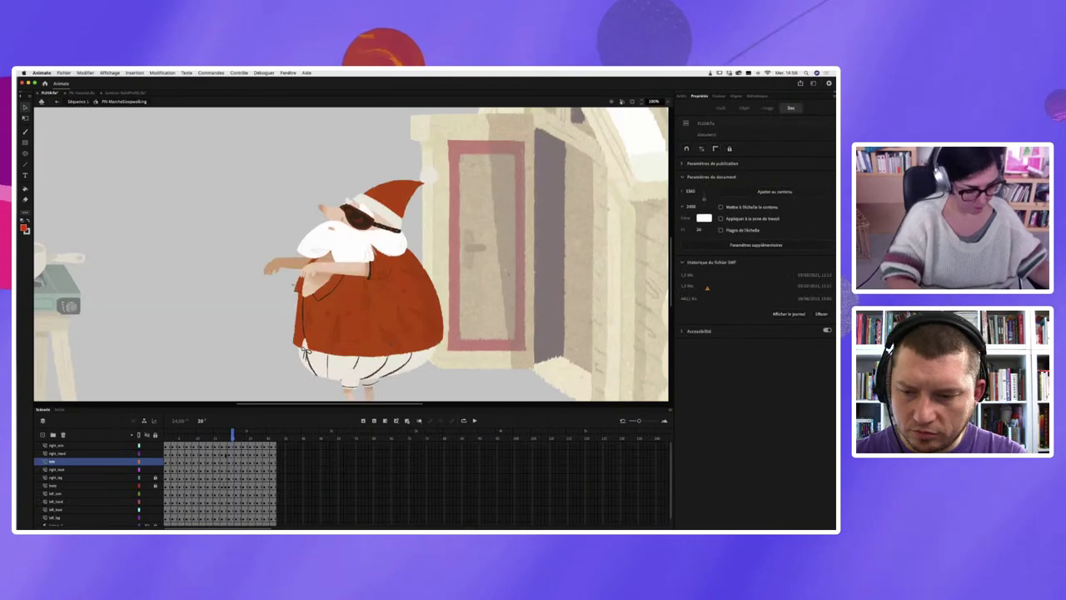
click(229, 452)
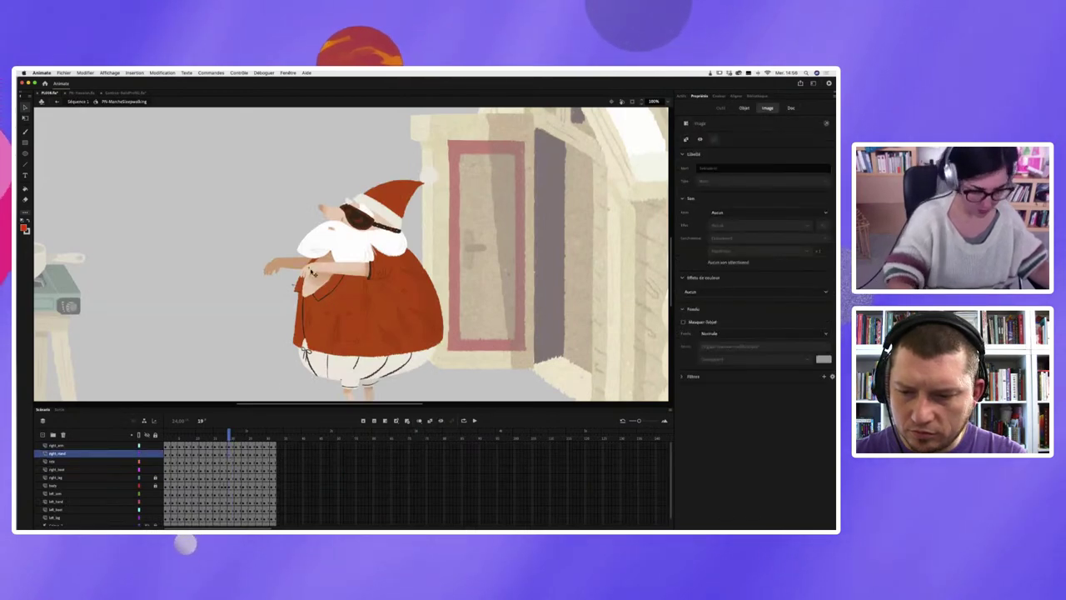
click(313, 271)
right_click(312, 270)
key(Escape)
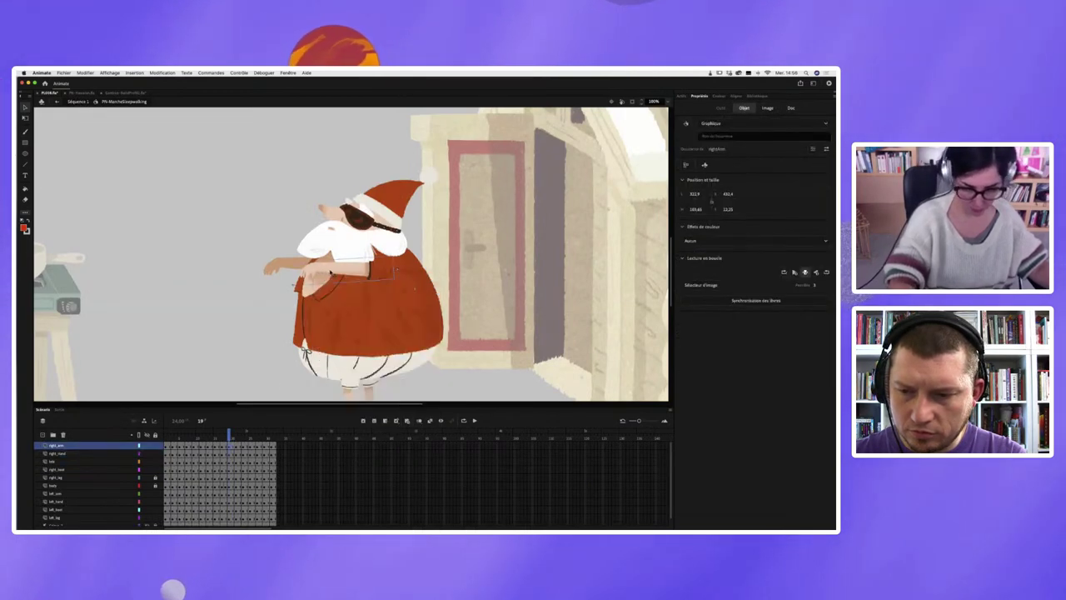
right_click(330, 272)
key(Escape)
double_click(339, 273)
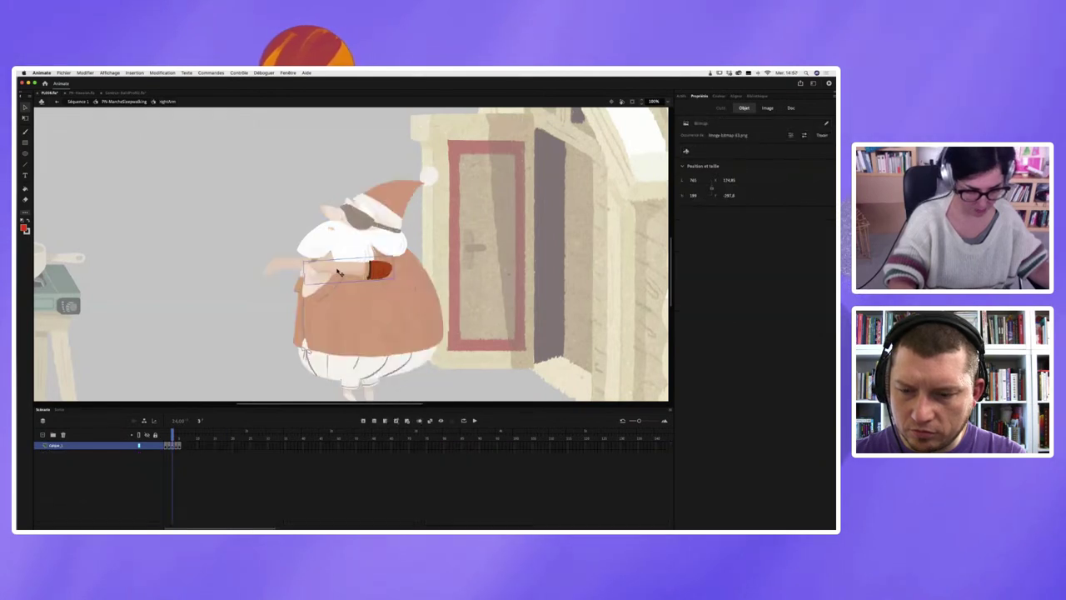
- Open the rightArm bitmap in Adobe Photoshop 2021 using Modifier avec…
right_click(340, 272)
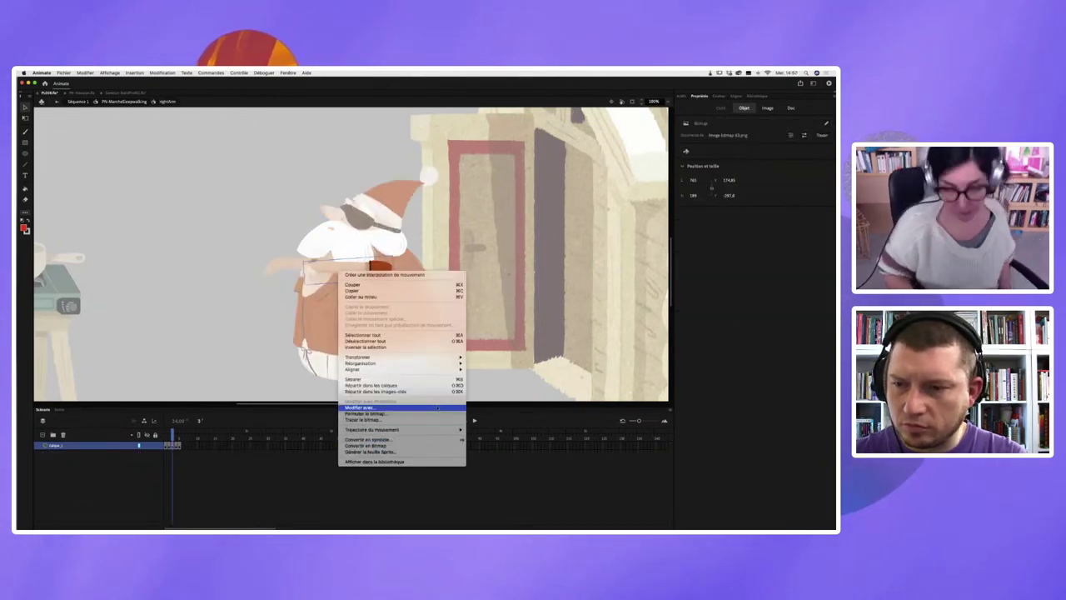
key(Escape)
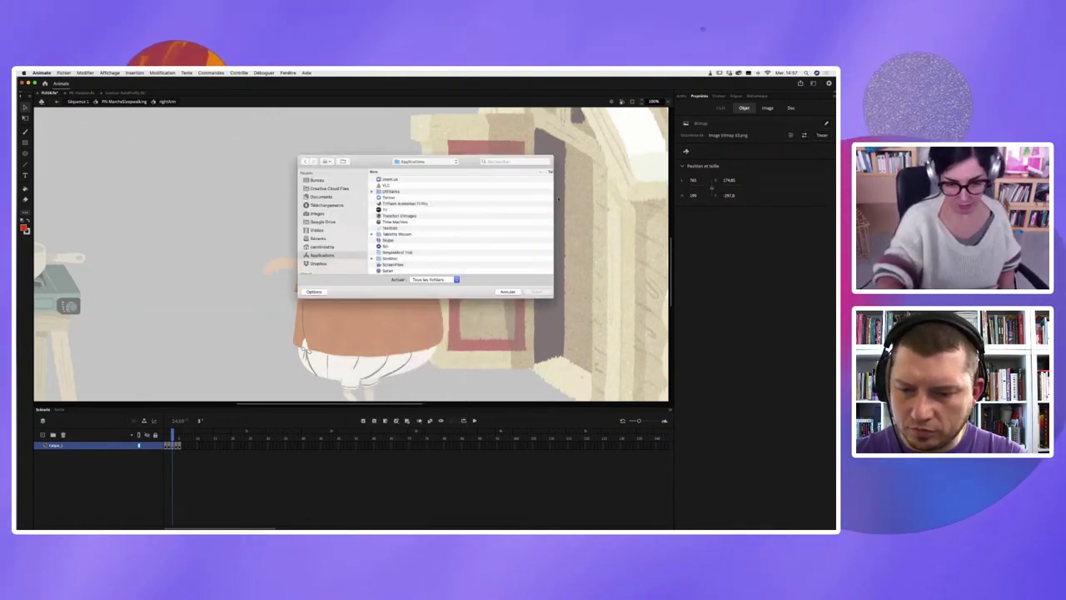
scroll(391, 259, down, 5)
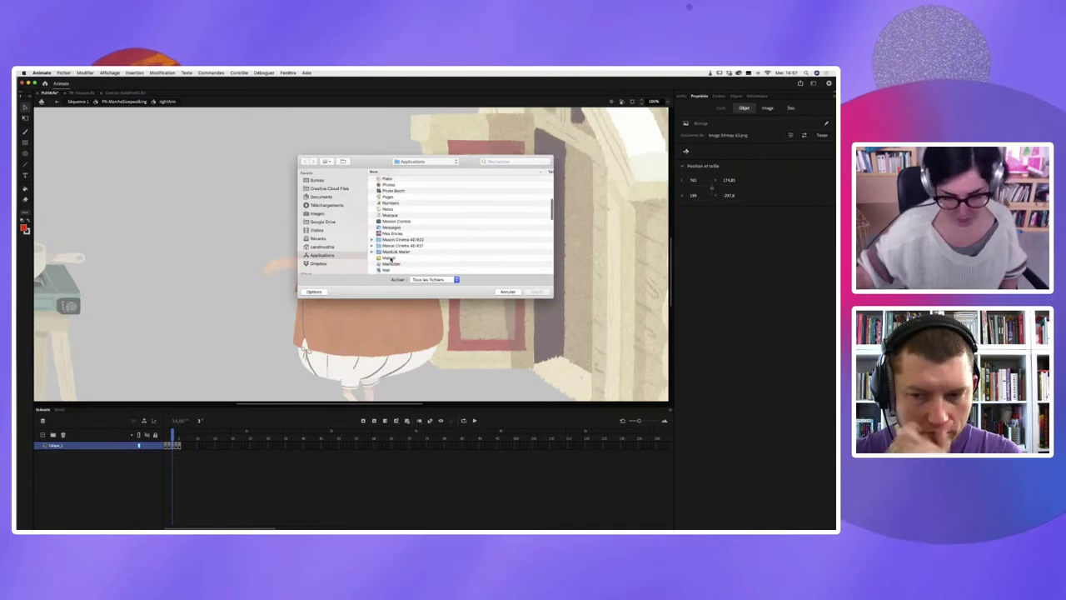
scroll(391, 260, up, 10)
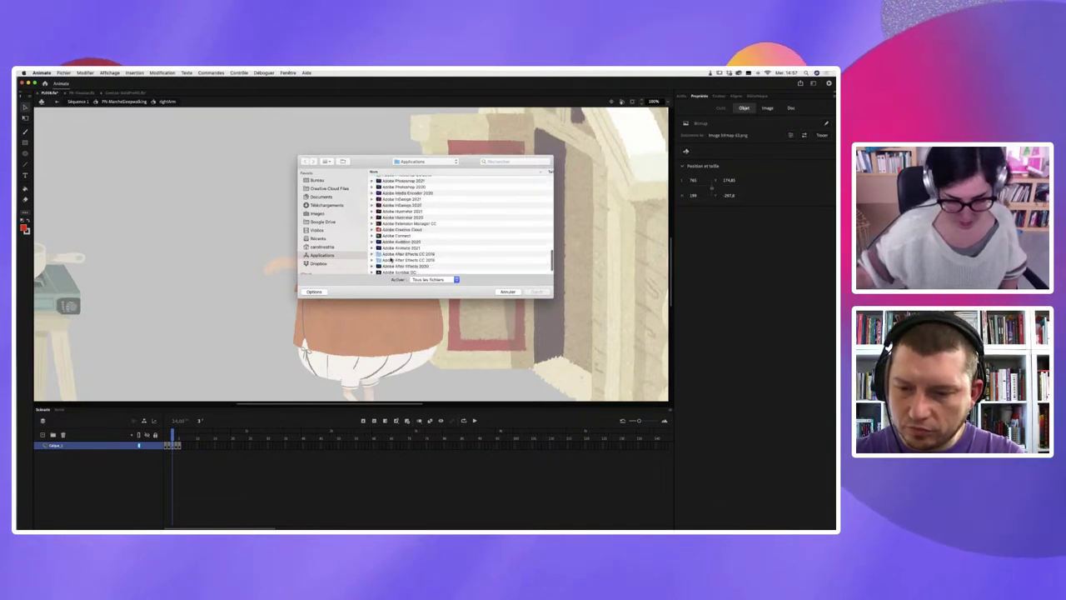
scroll(391, 260, up, 3)
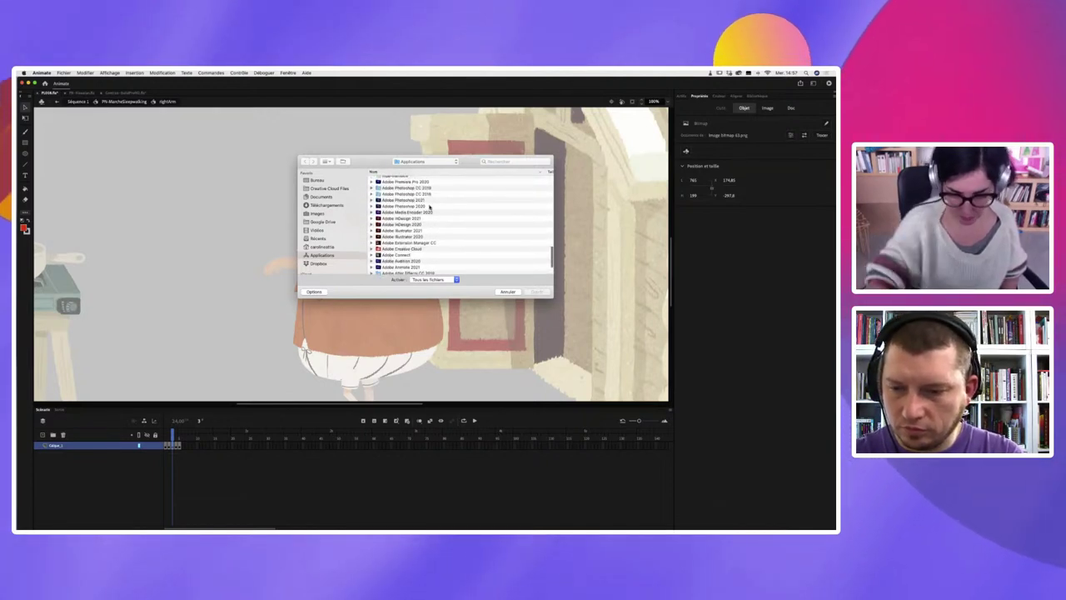
double_click(430, 200)
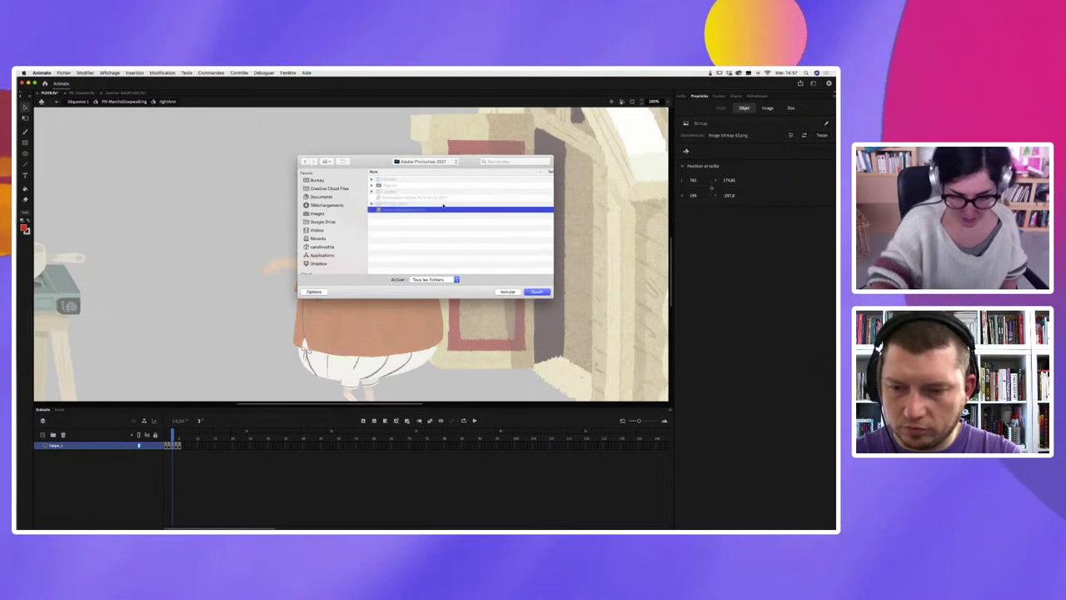
click(536, 292)
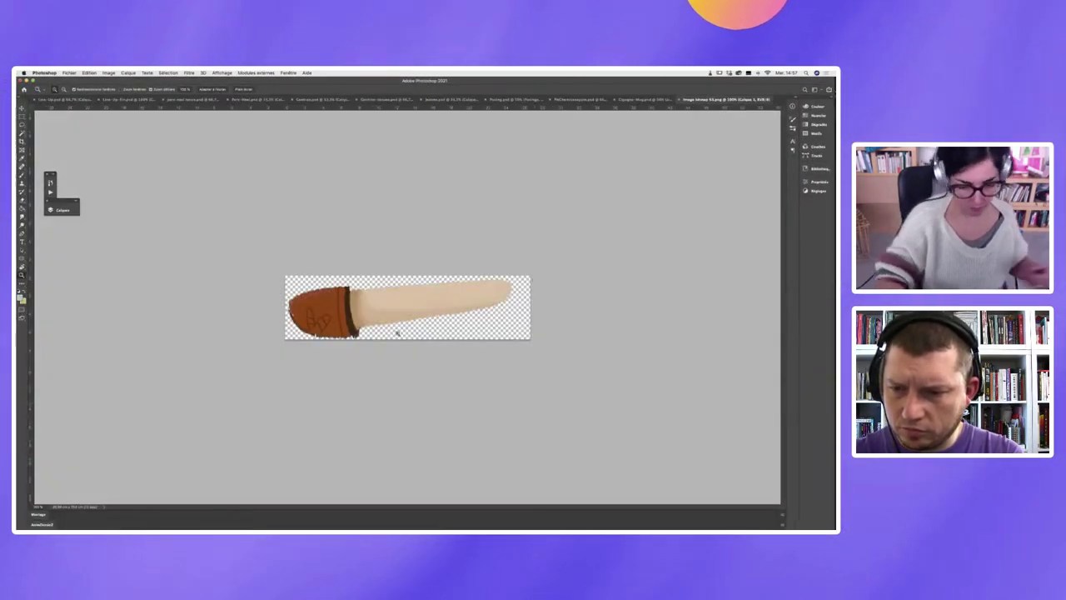
- Pick the Brush in Photoshop, then return to Animate with the red-orange cuff applied
key(b)
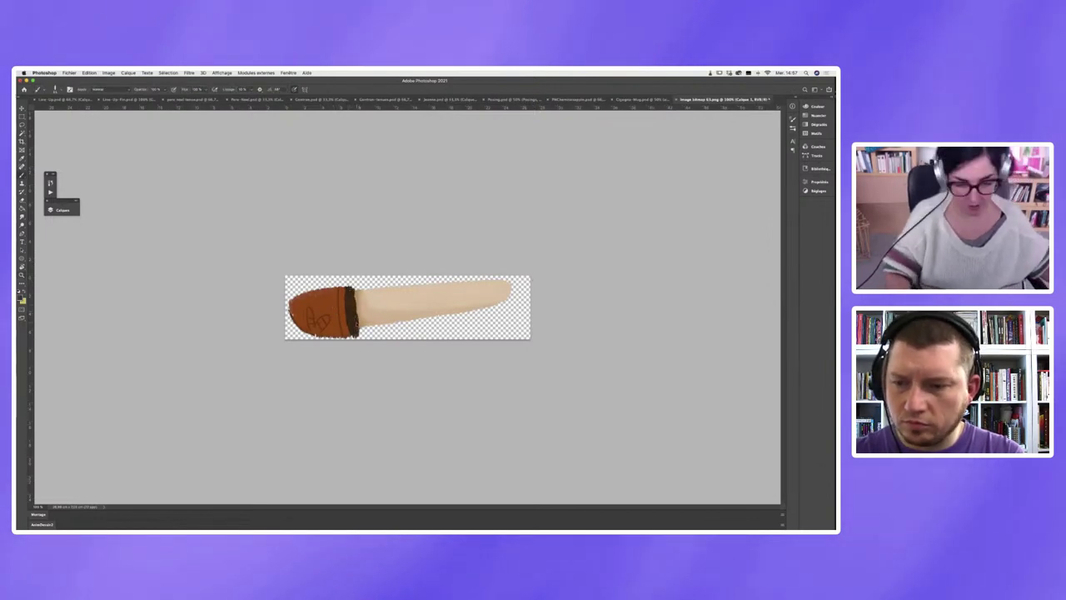
mouse_move(501, 522)
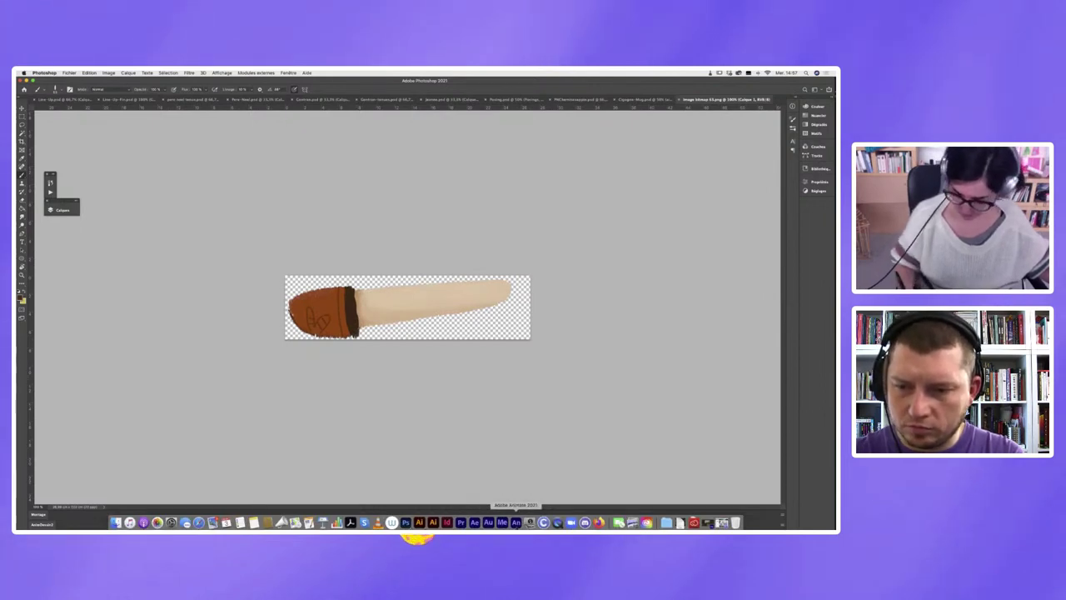
click(516, 522)
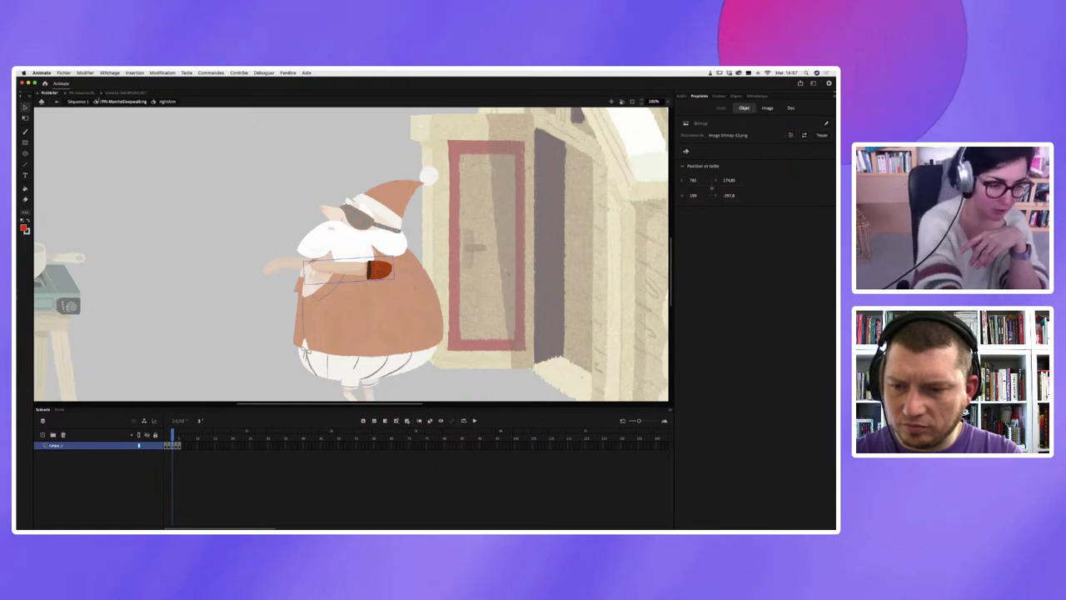
- From Séquence 1, drill through PN-MarcheSleepwalking and Head into the beard bitmap's options
click(77, 101)
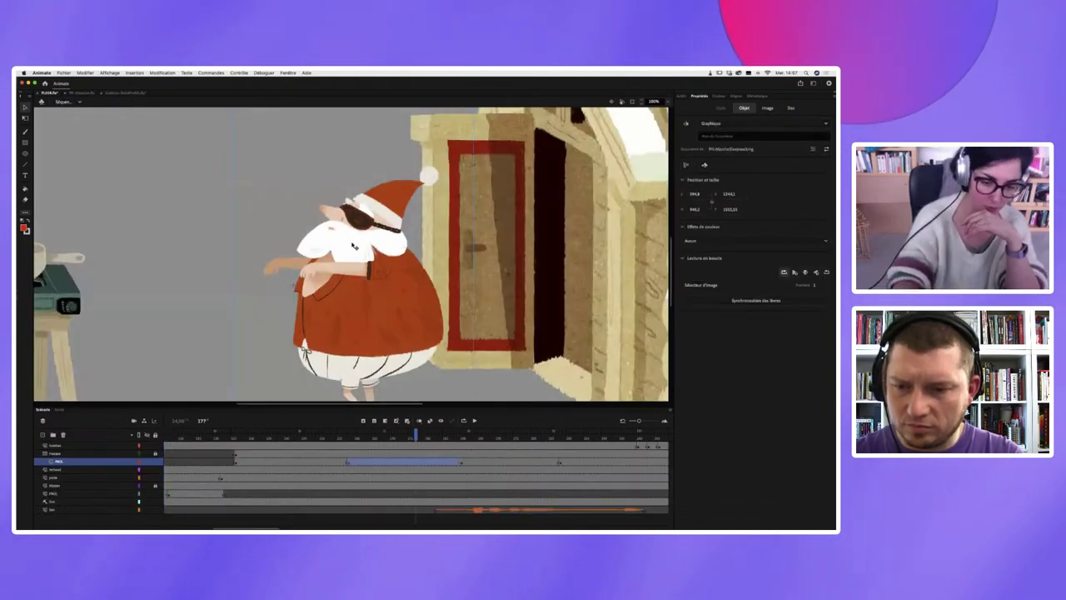
double_click(352, 245)
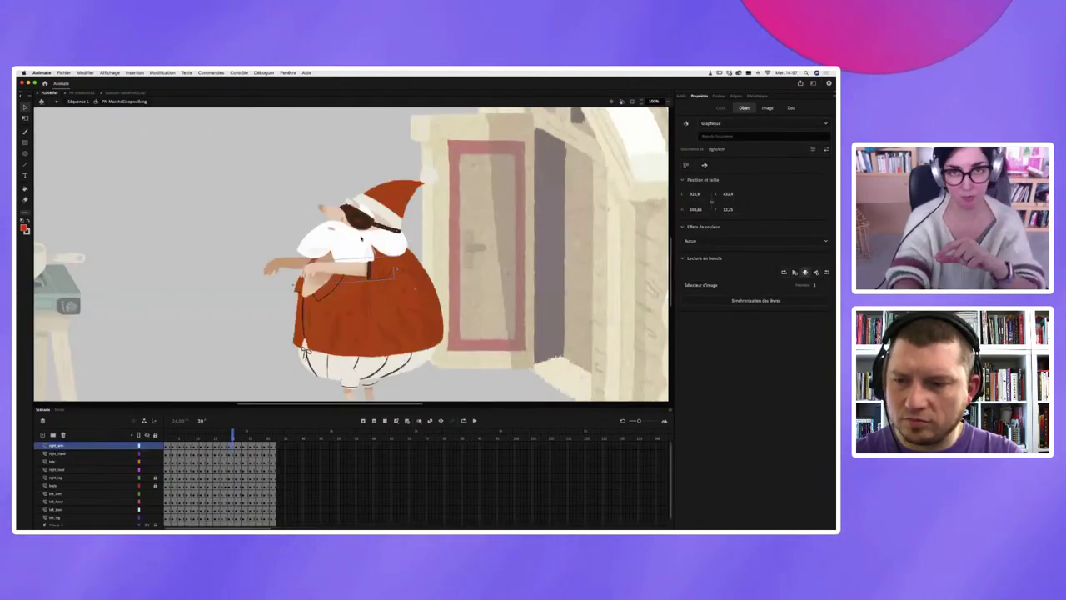
double_click(361, 240)
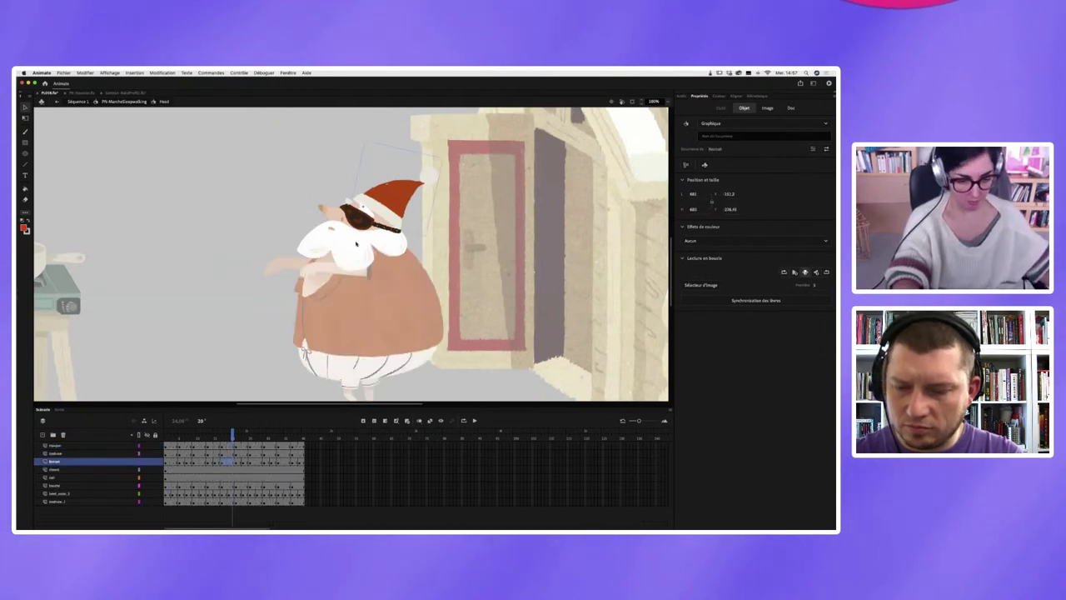
double_click(358, 243)
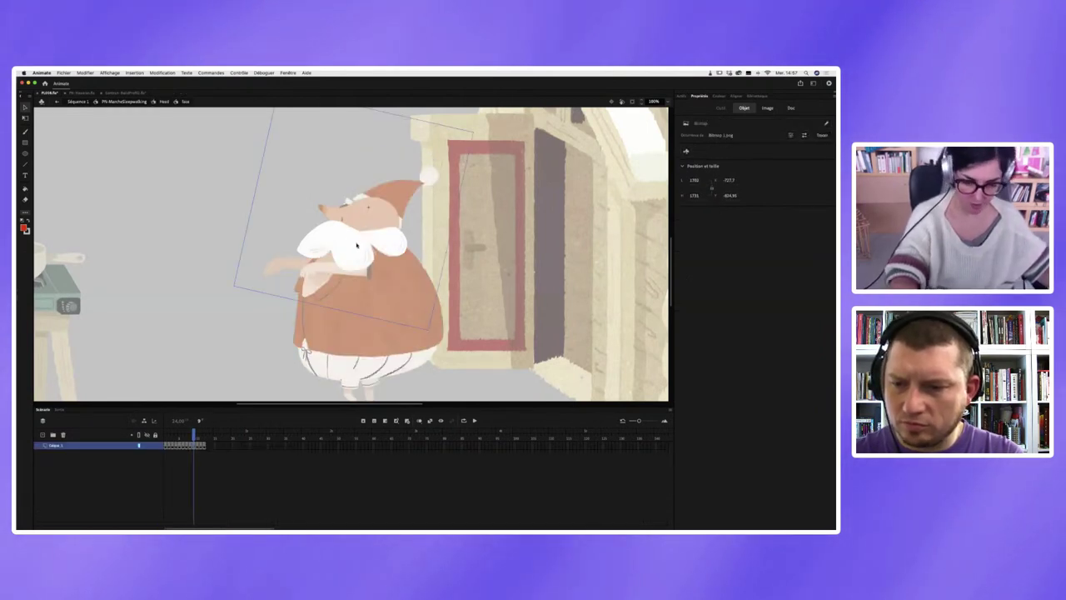
right_click(356, 245)
- Open the head bitmap in Photoshop and paint a dark brown eye dot sampled from the nose
click(408, 377)
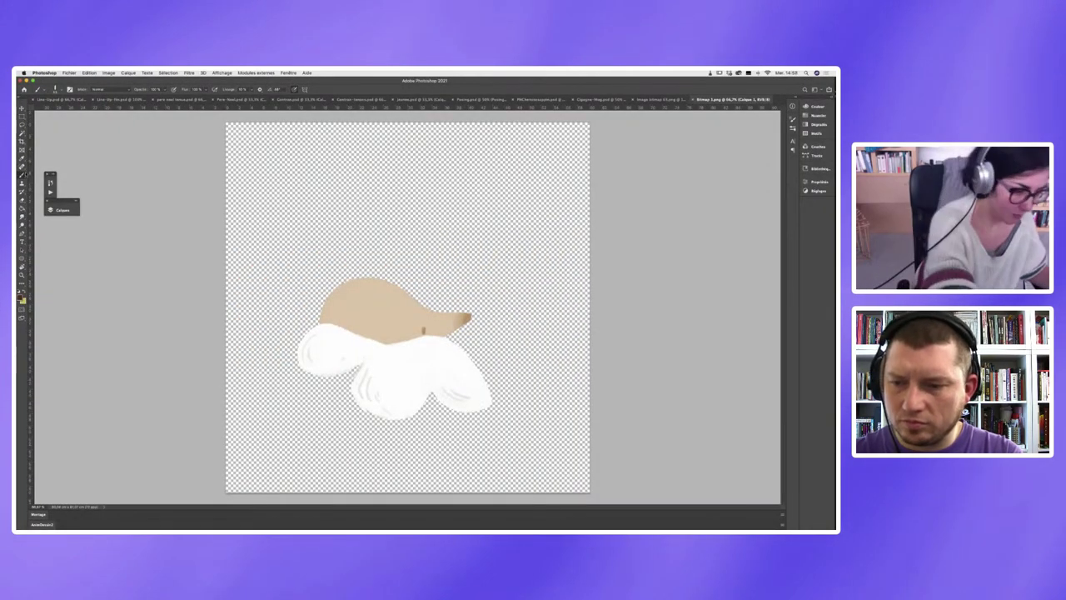
key(e)
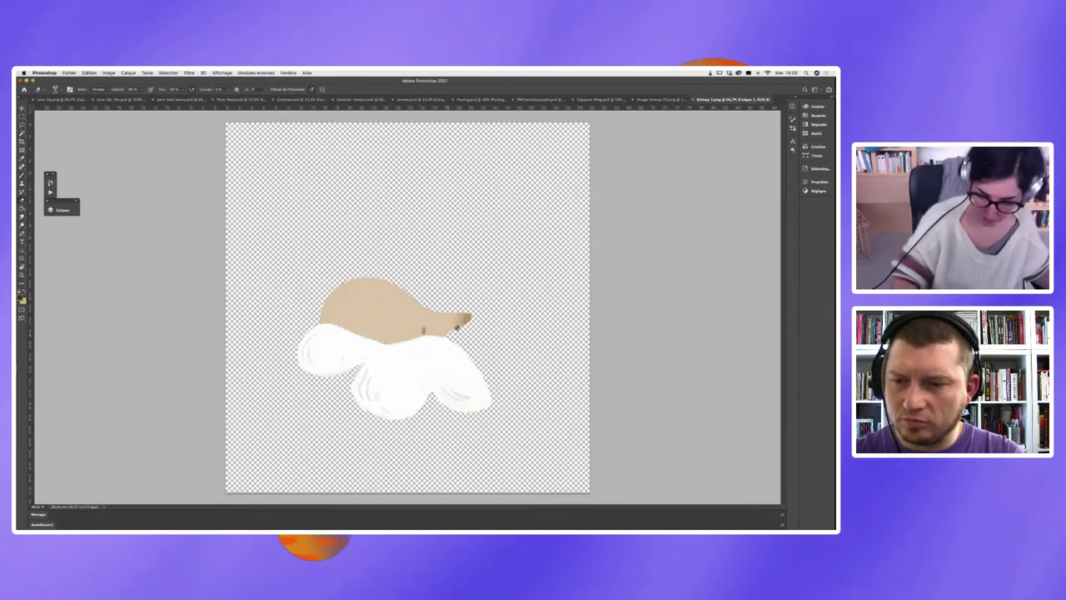
key(b)
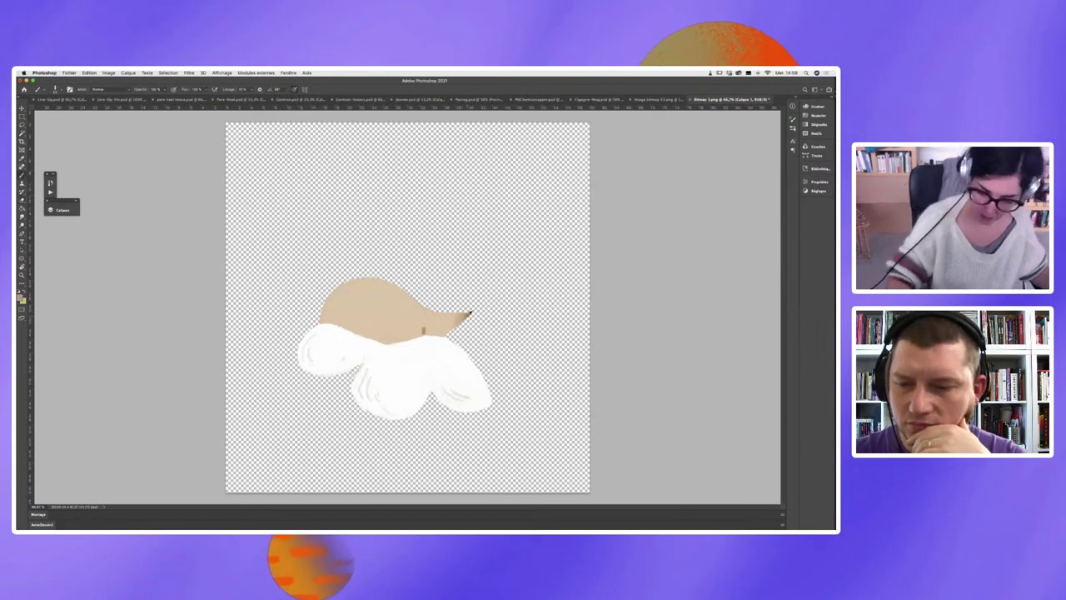
alt+click(466, 315)
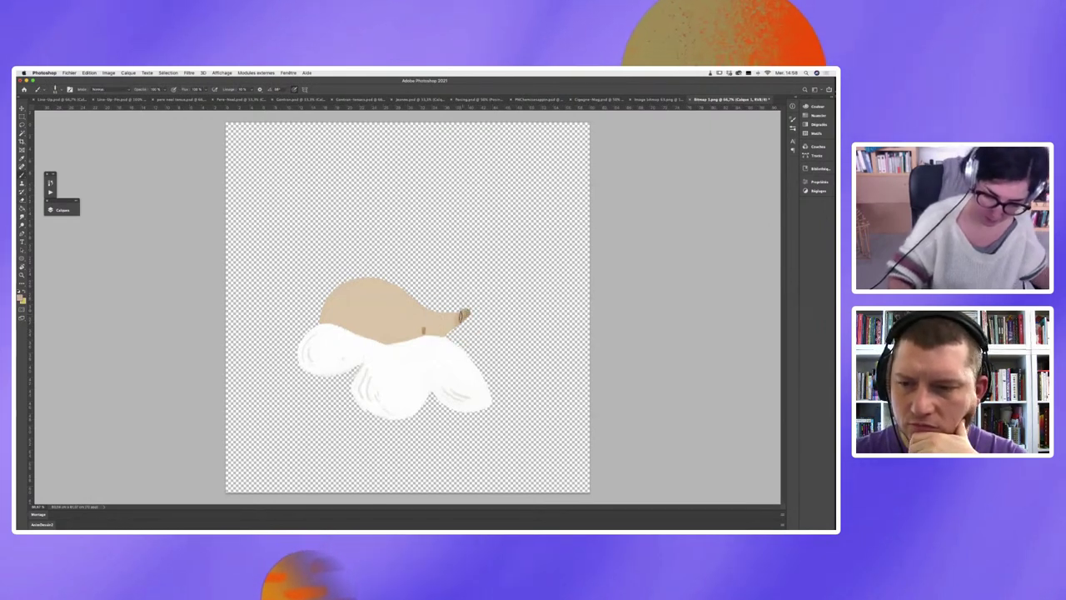
click(449, 318)
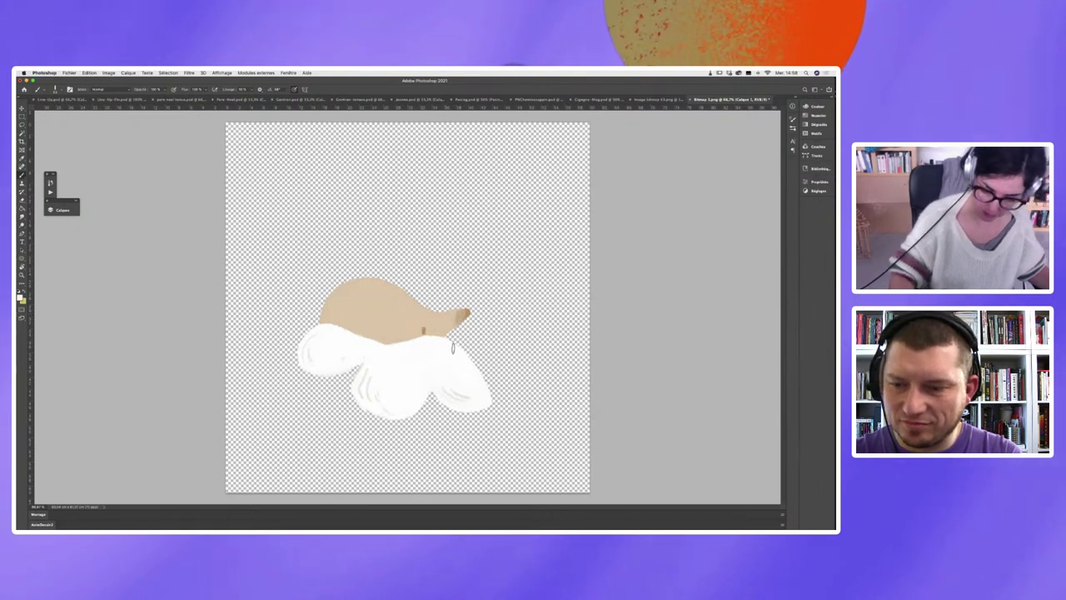
- Paint white over the grey smudge in Santa's beard
key(e)
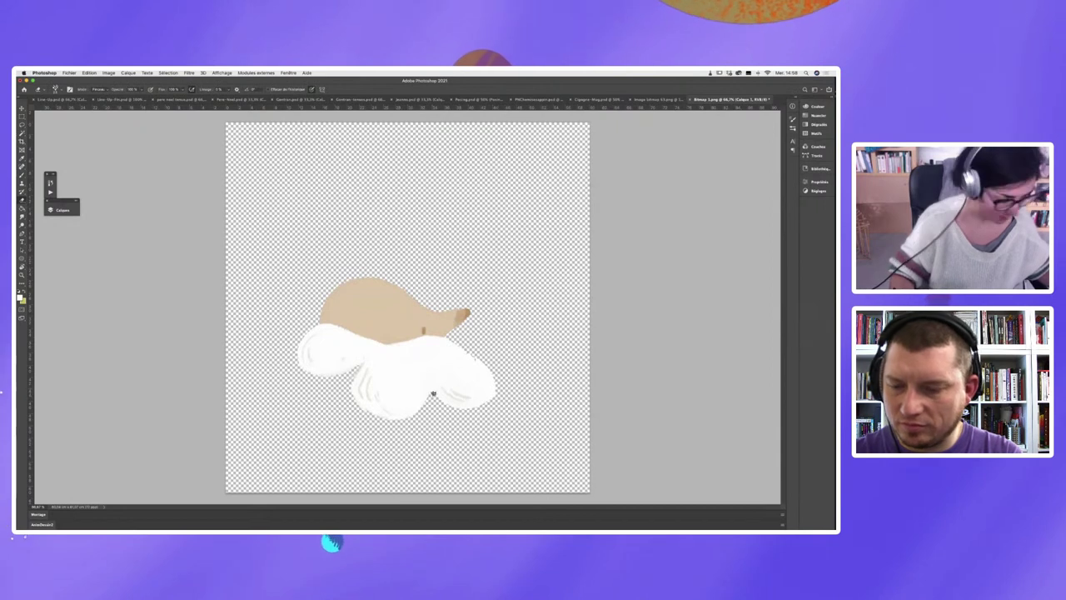
key(b)
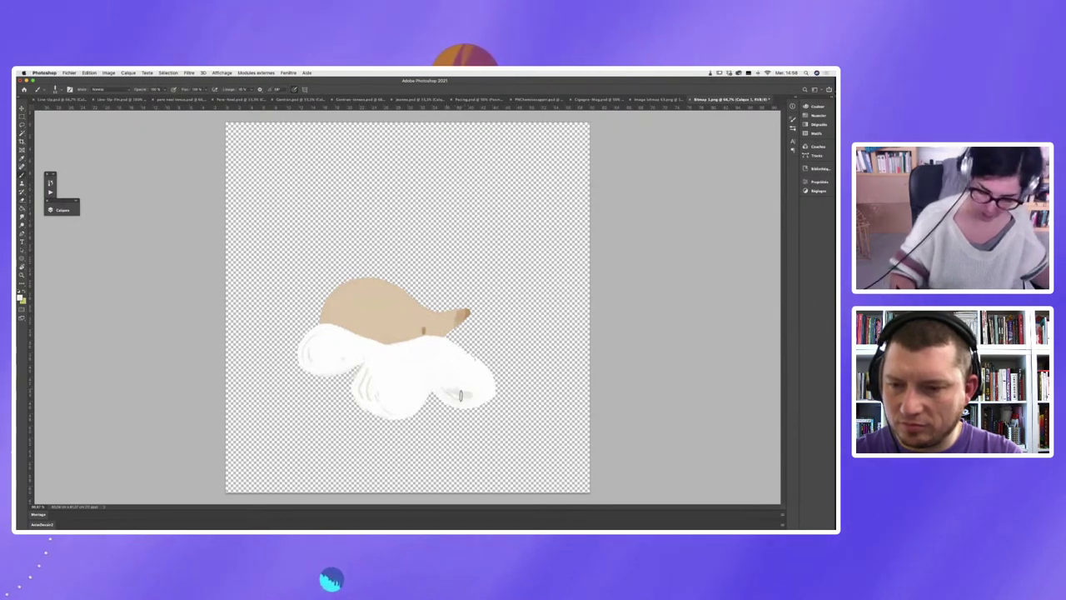
drag(458, 390, 496, 386)
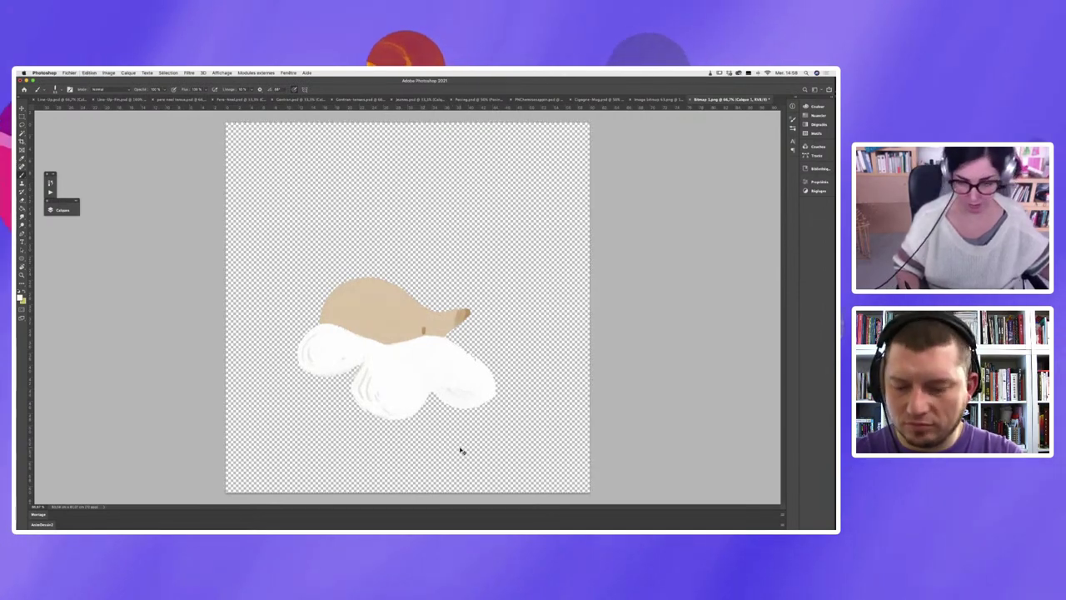
- Close the edited head bitmap and go back to Adobe Animate
key(super+q)
click(407, 218)
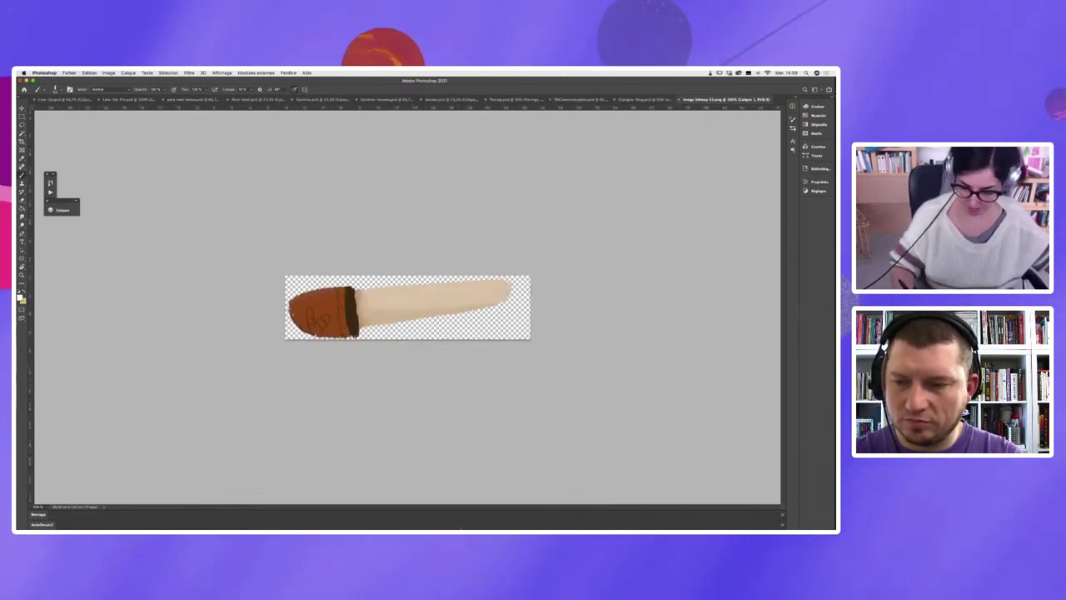
mouse_move(474, 522)
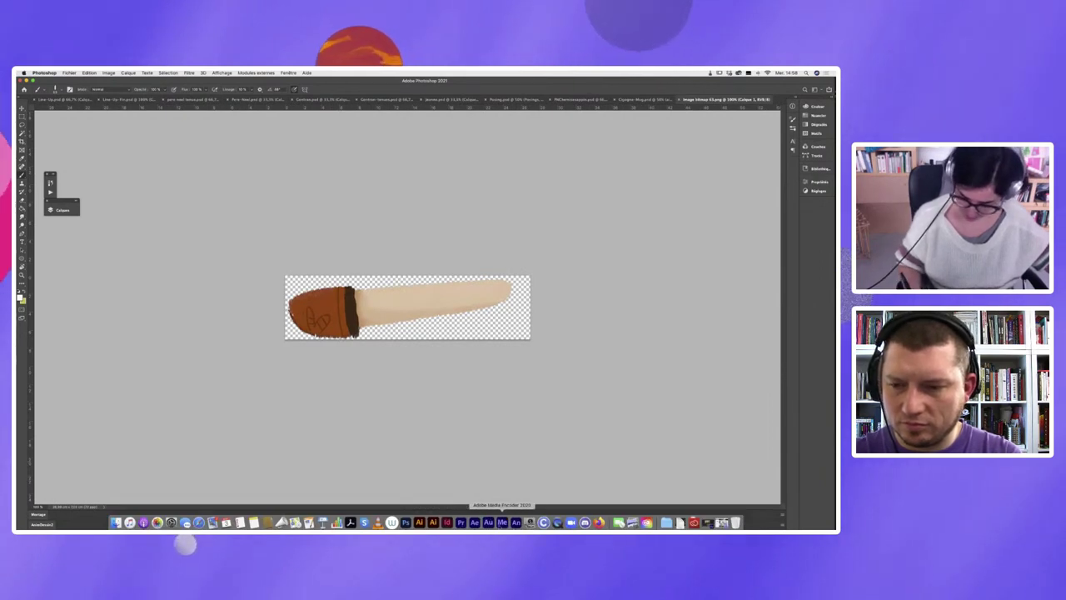
click(516, 523)
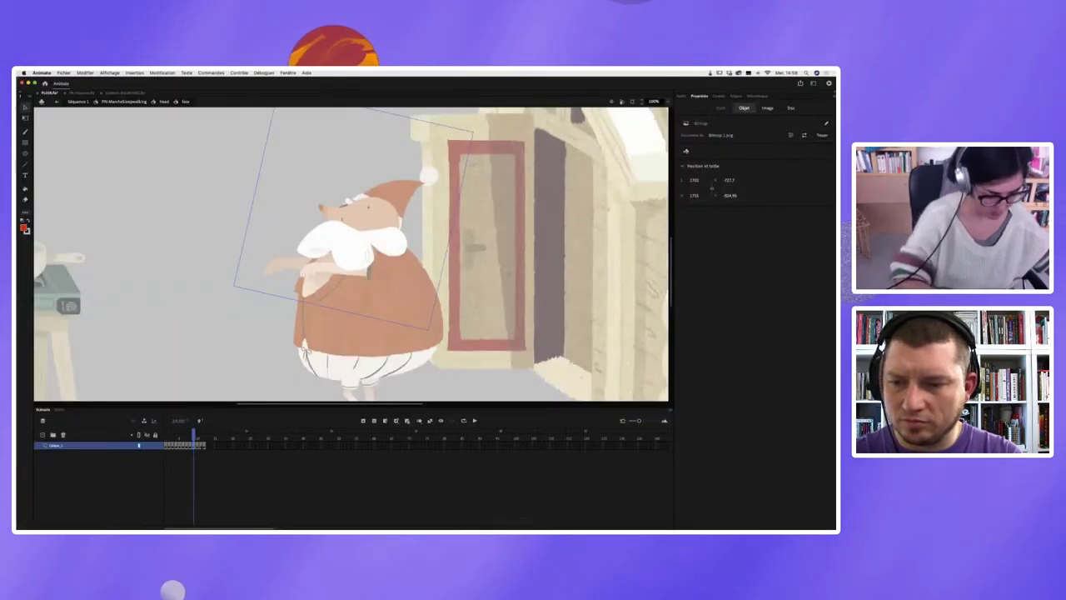
- Paste a copy of the beard onto Santa from the frame menu, then undo it
right_click(206, 445)
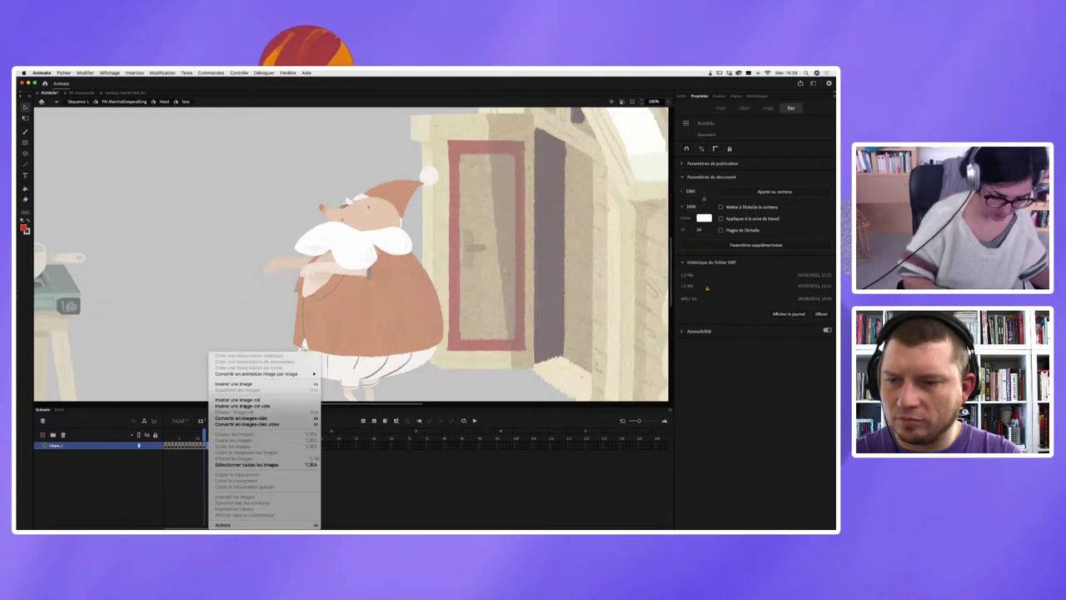
click(250, 401)
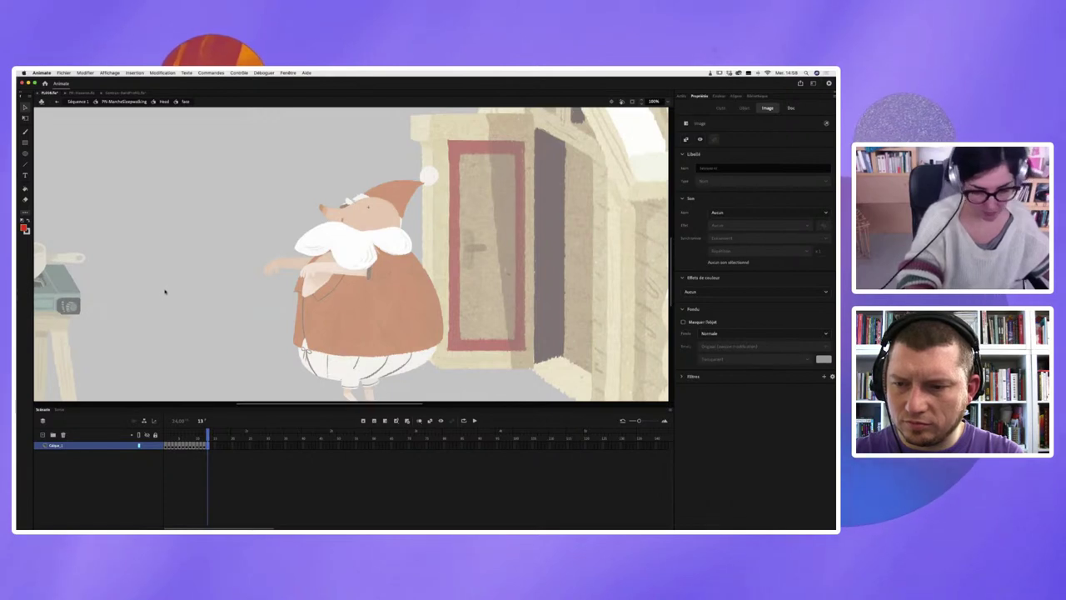
key(ctrl+v)
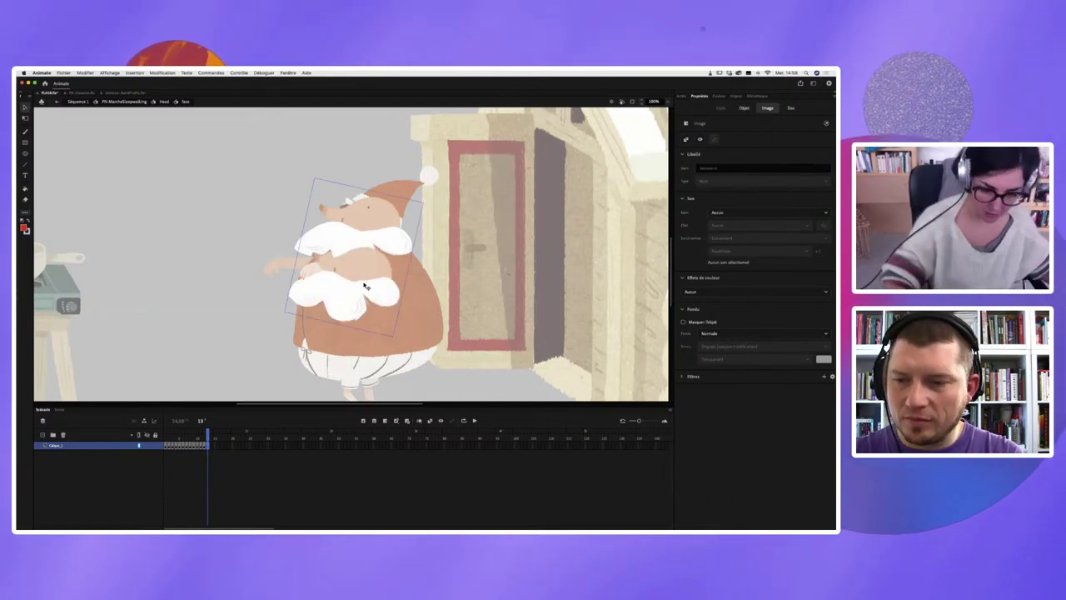
key(ctrl+z)
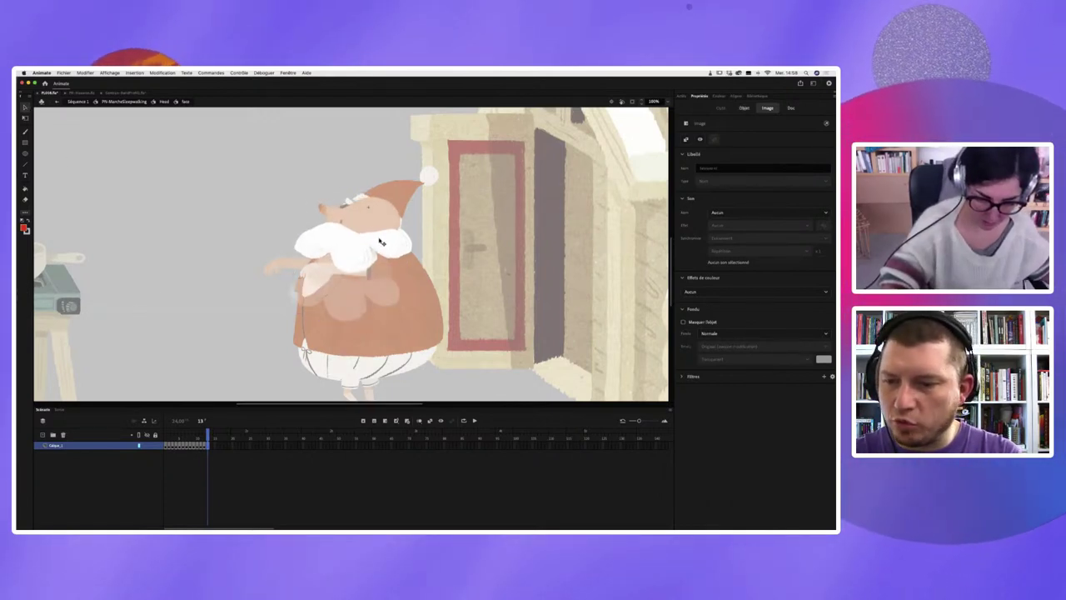
- Delete and restore the white beard bitmap, then return to Séquence 1
click(389, 205)
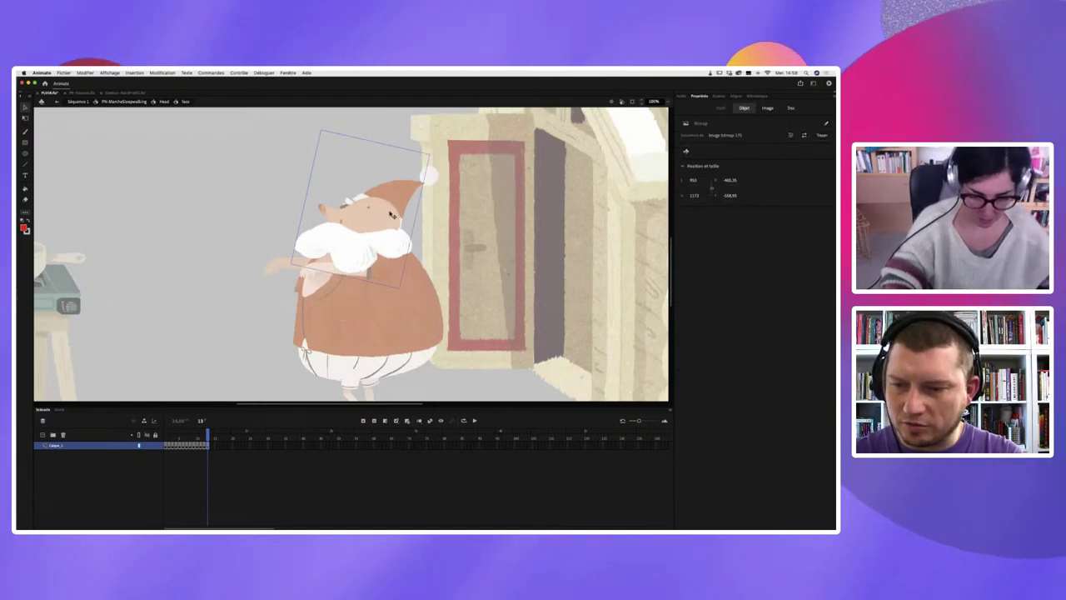
key(ctrl+shift+e)
key(Delete)
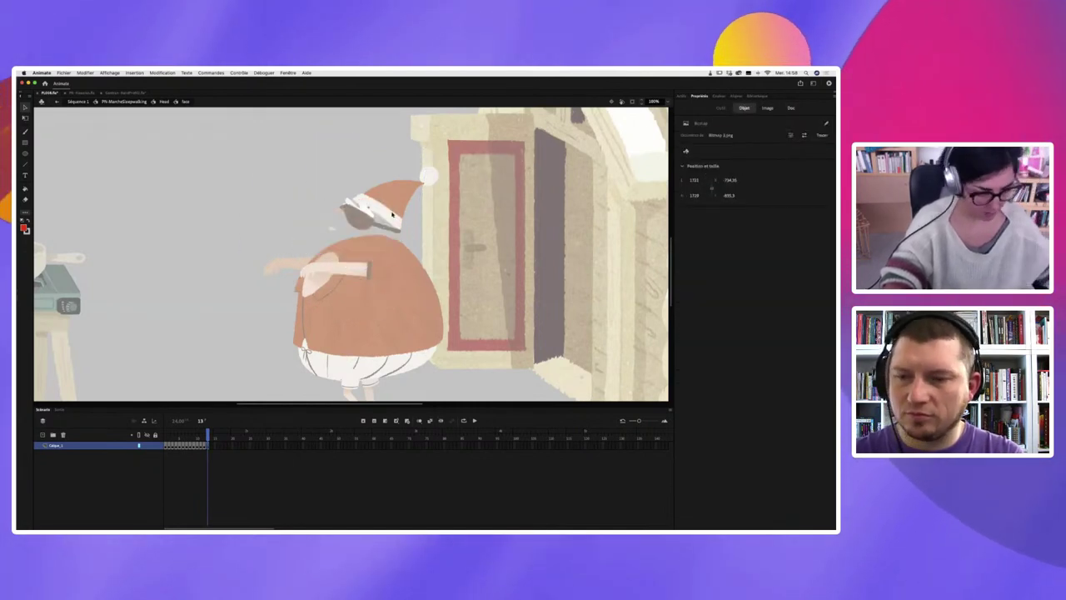
key(ctrl+z)
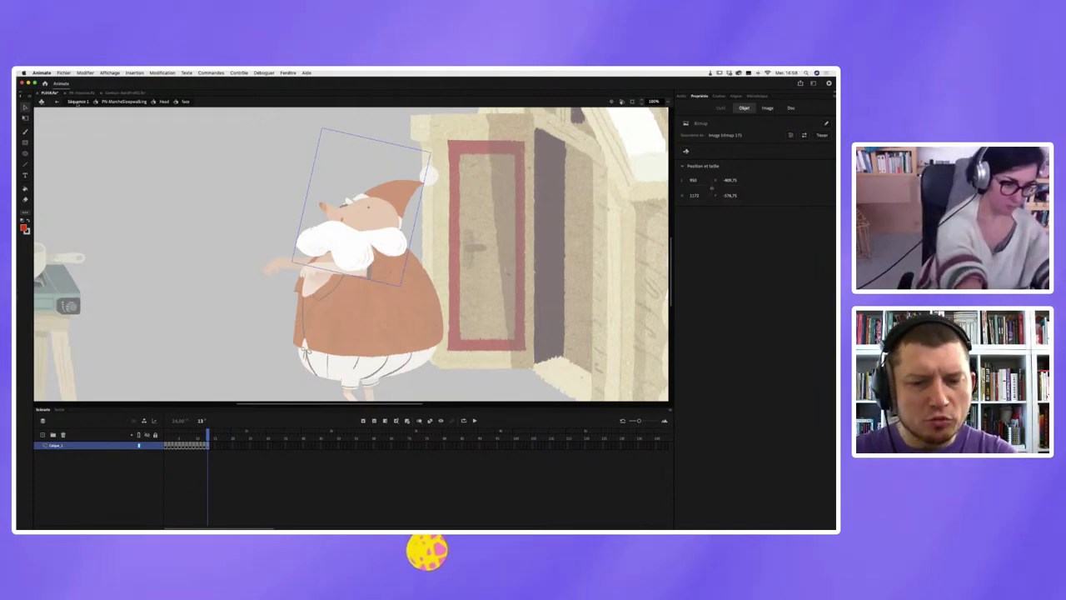
click(76, 101)
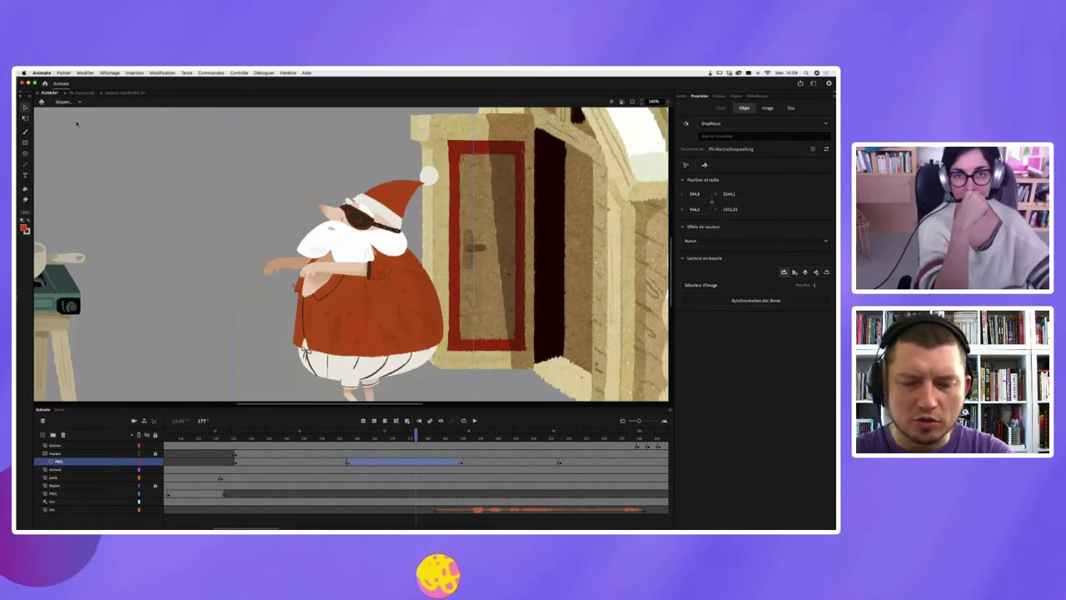
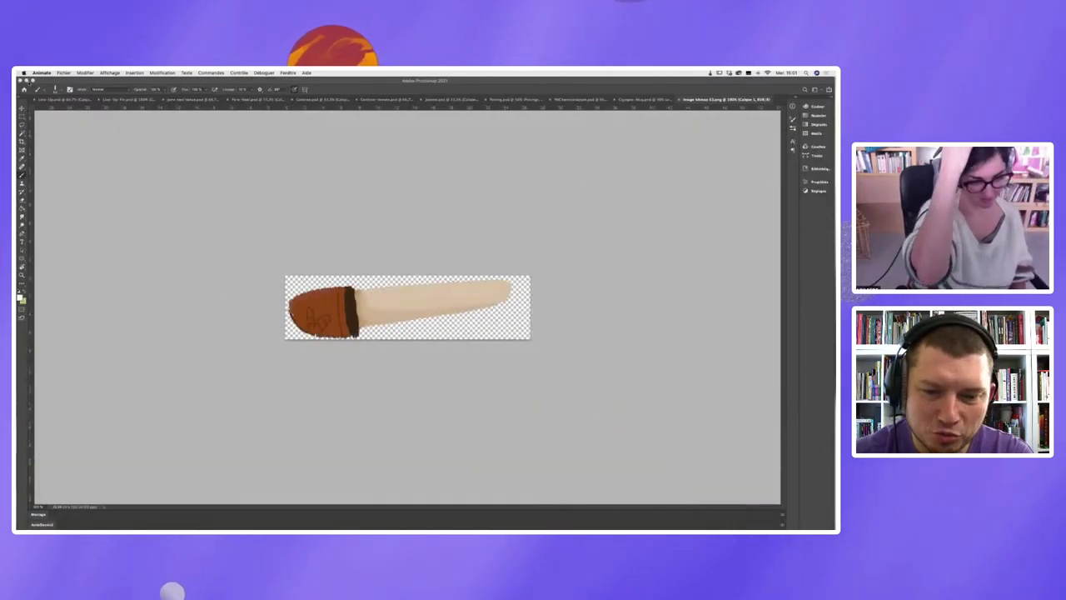
- Set Photoshop aside and bring up the After Effects project showing the cabin-wall composition
key(F11)
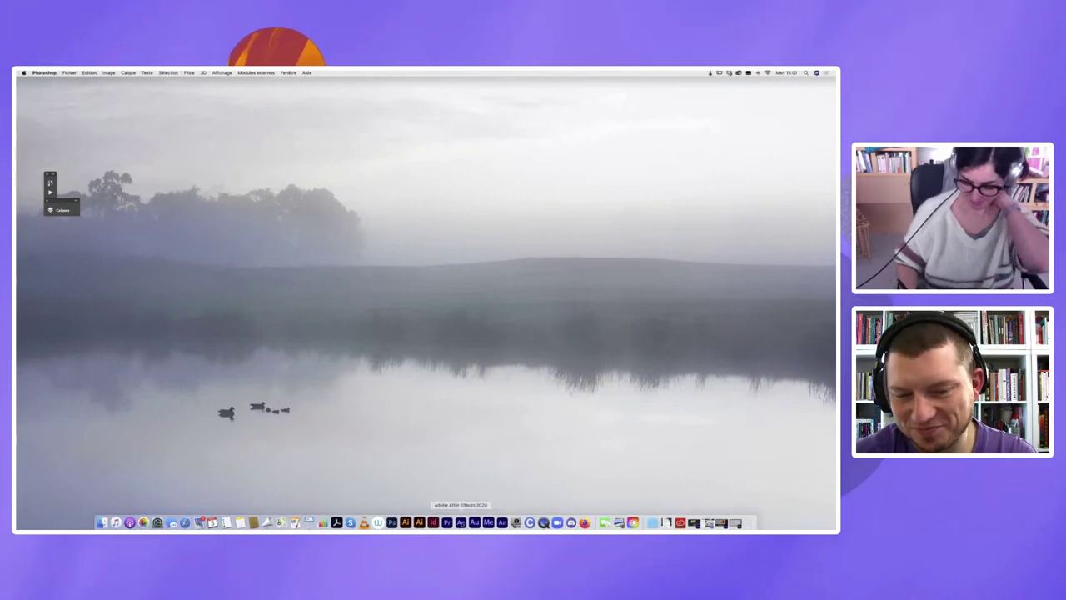
click(468, 522)
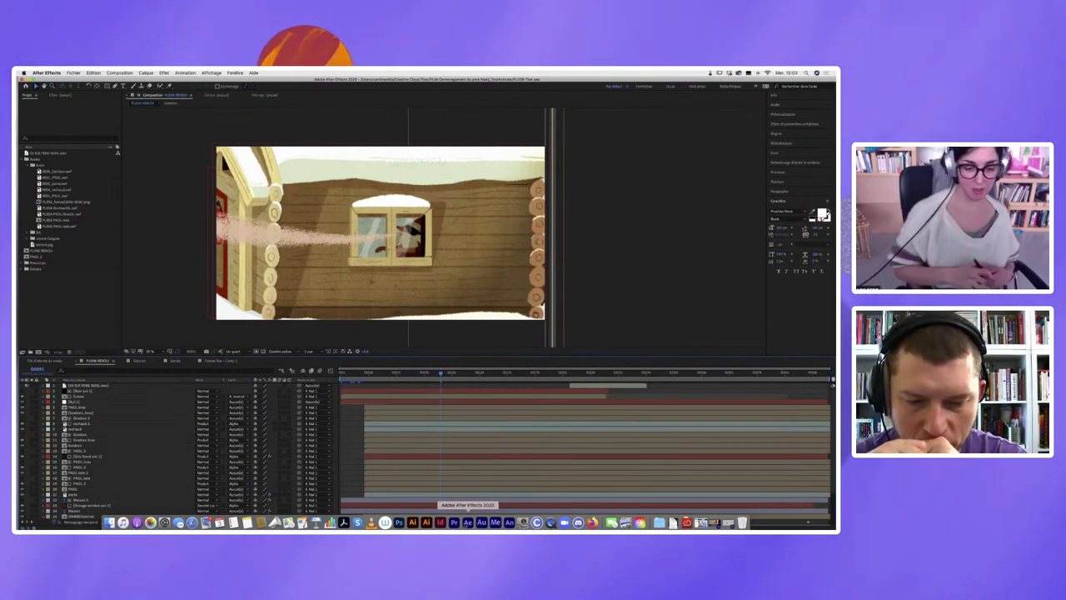
- Rewind the playhead, select the stork source file, and open the five-layer stork composition
key(i)
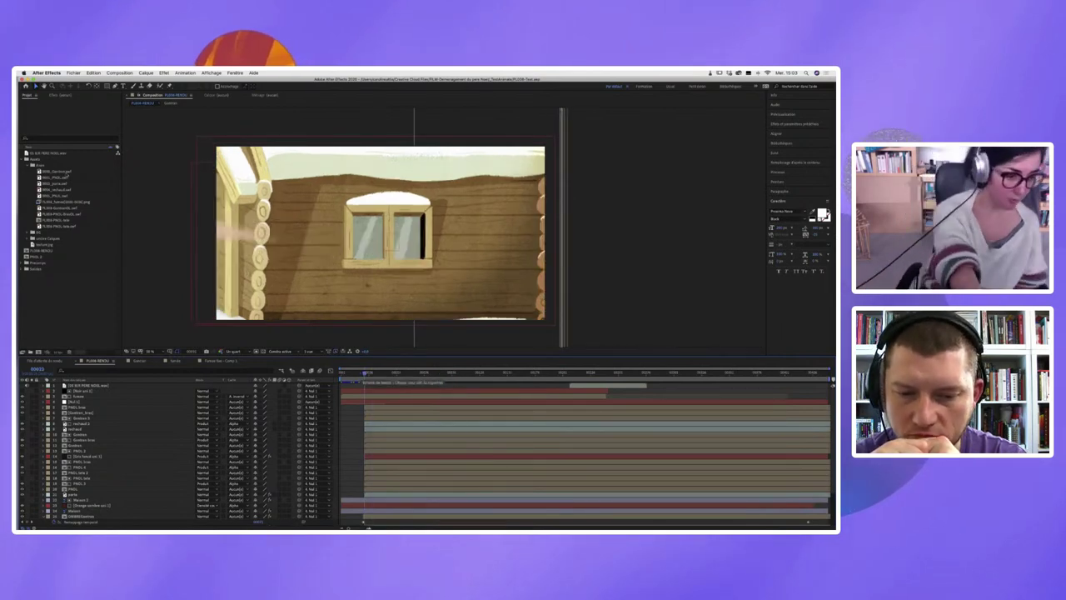
click(65, 170)
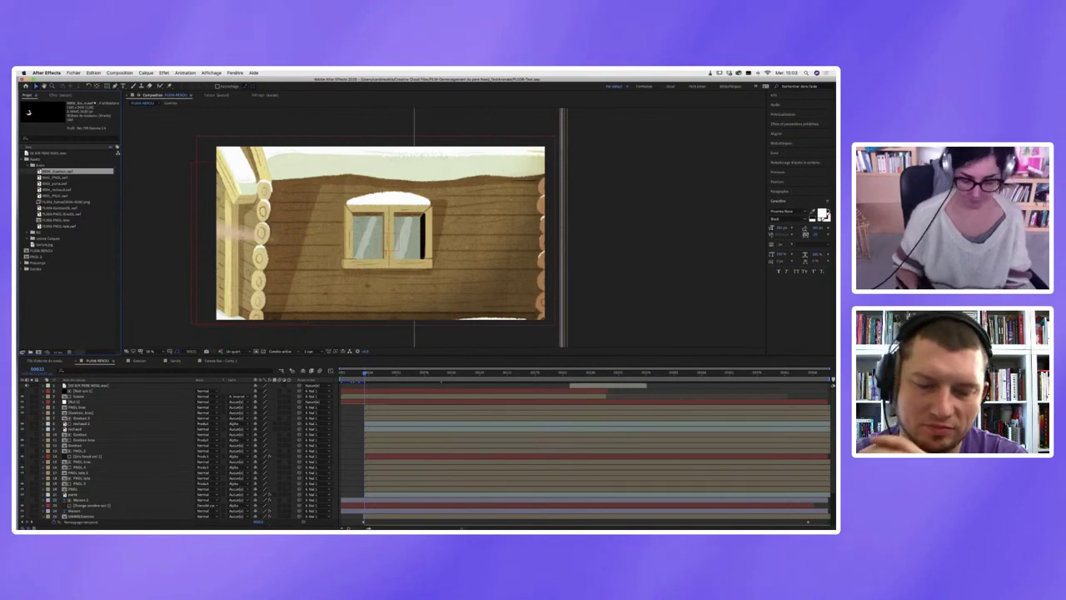
mouse_move(468, 523)
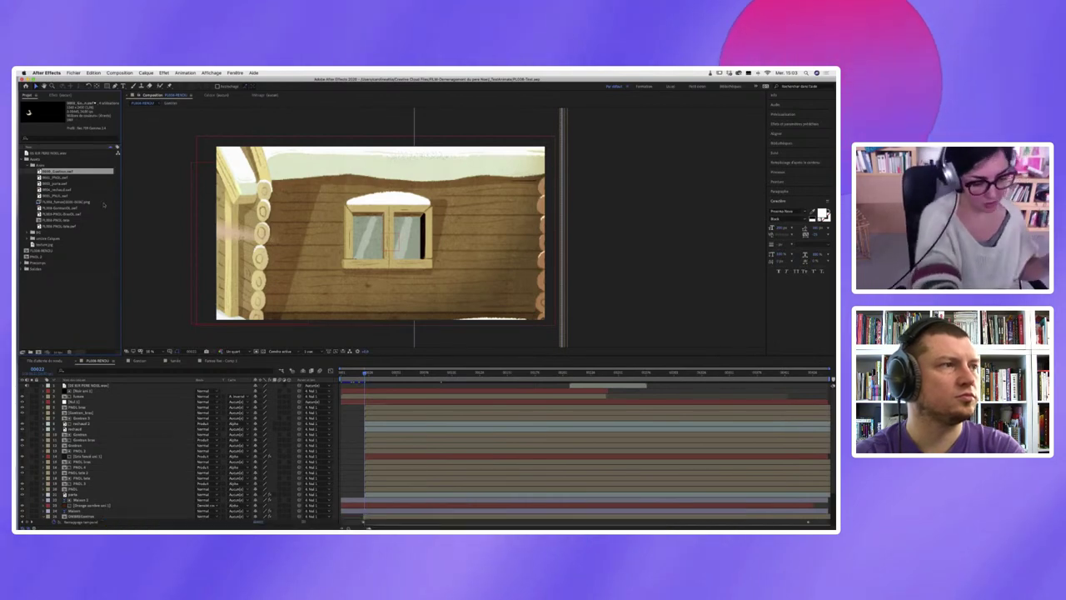
click(138, 360)
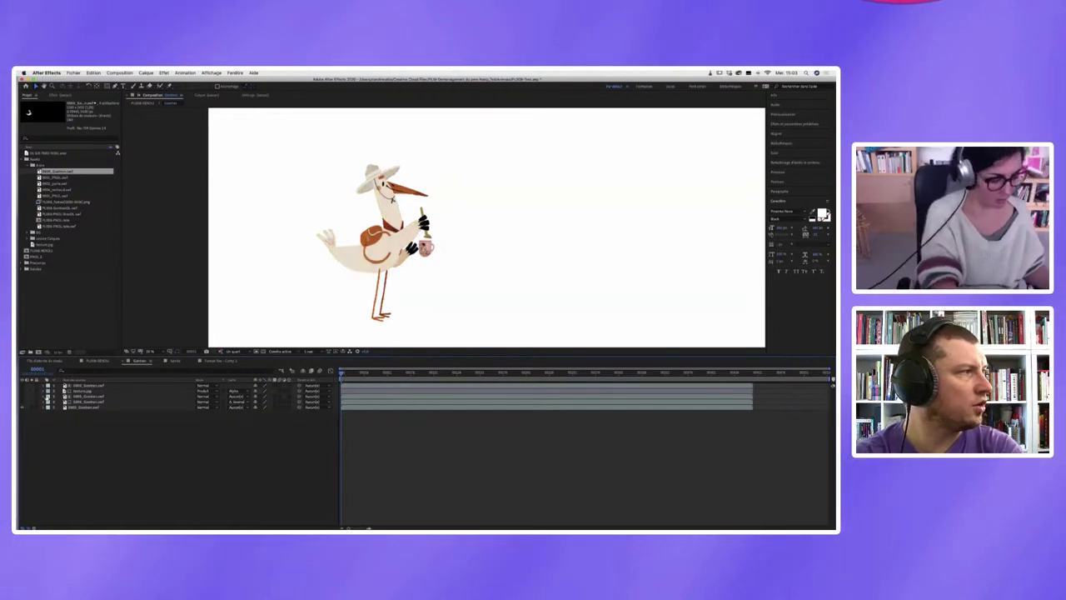
- Toggle a switch on a stork layer and select its second layer, then return to the main RENDU composition
click(22, 392)
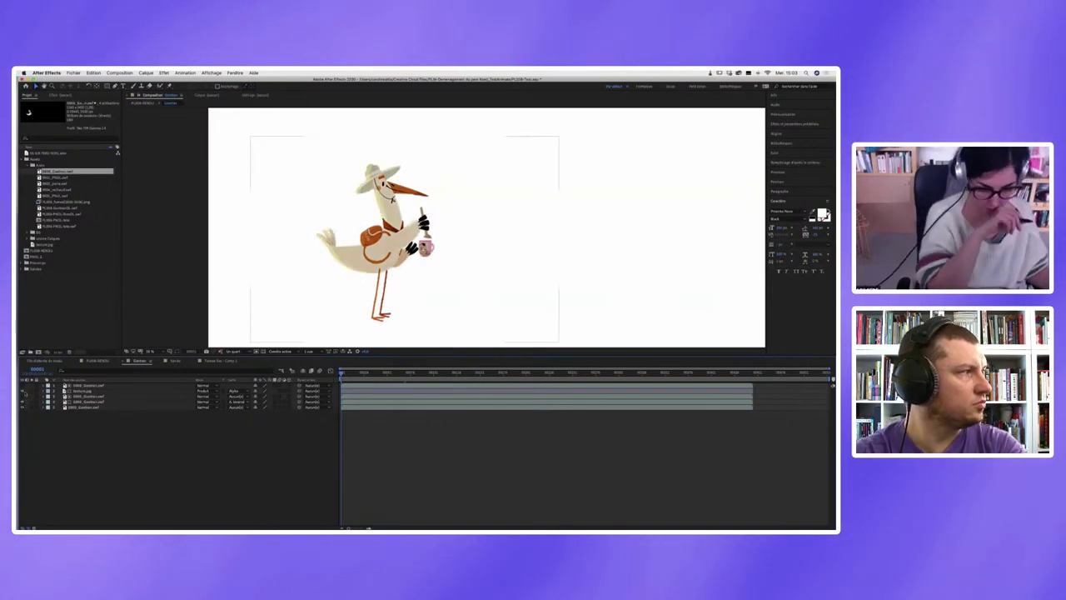
click(92, 397)
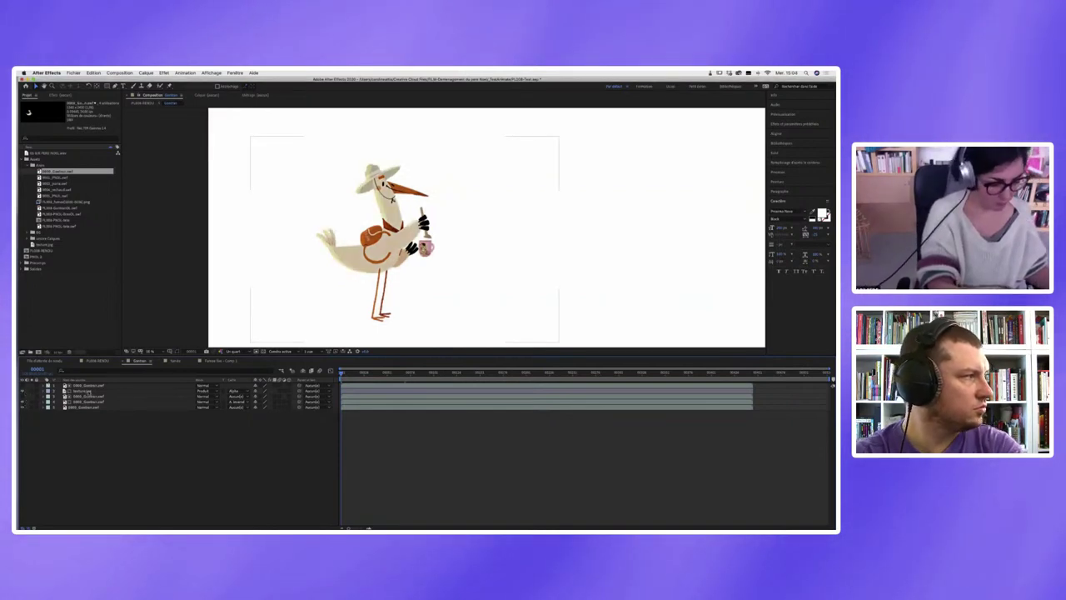
click(83, 390)
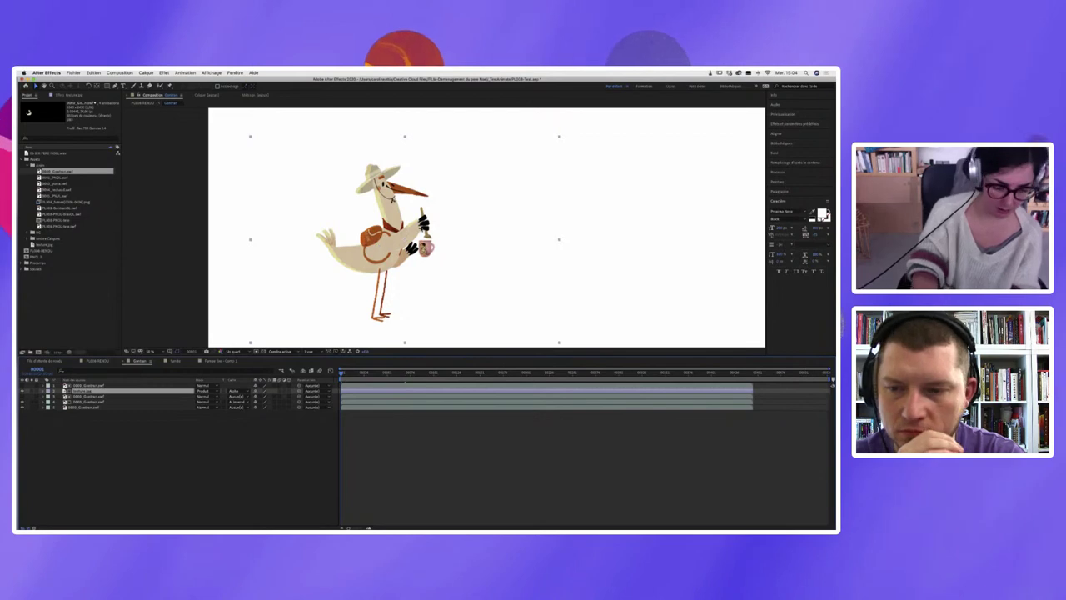
click(95, 361)
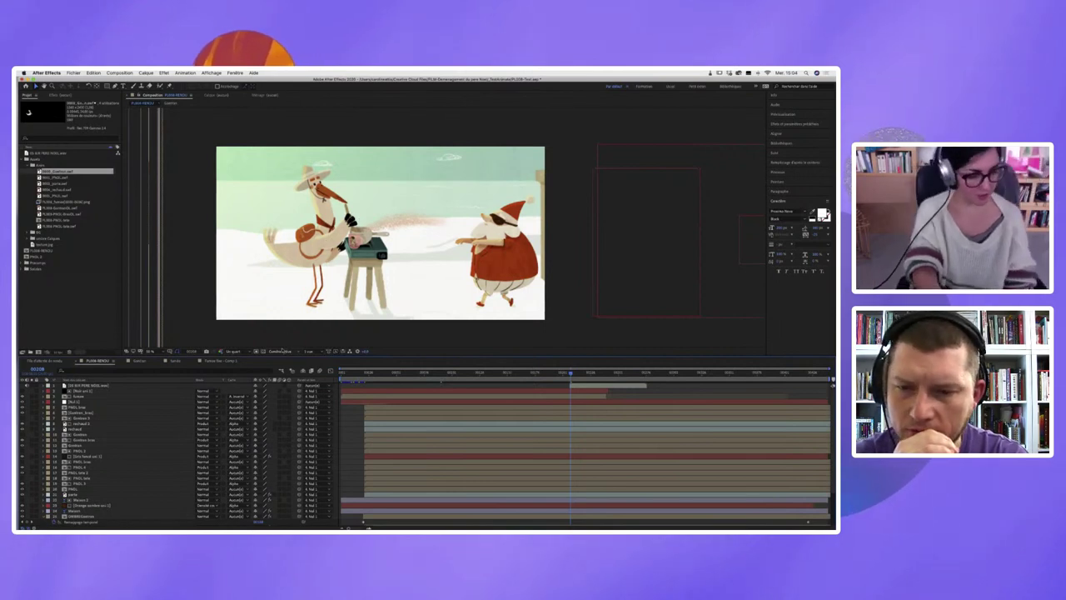
- Inspect the stork-only precomposition at an earlier frame, then return to the main scene
click(98, 439)
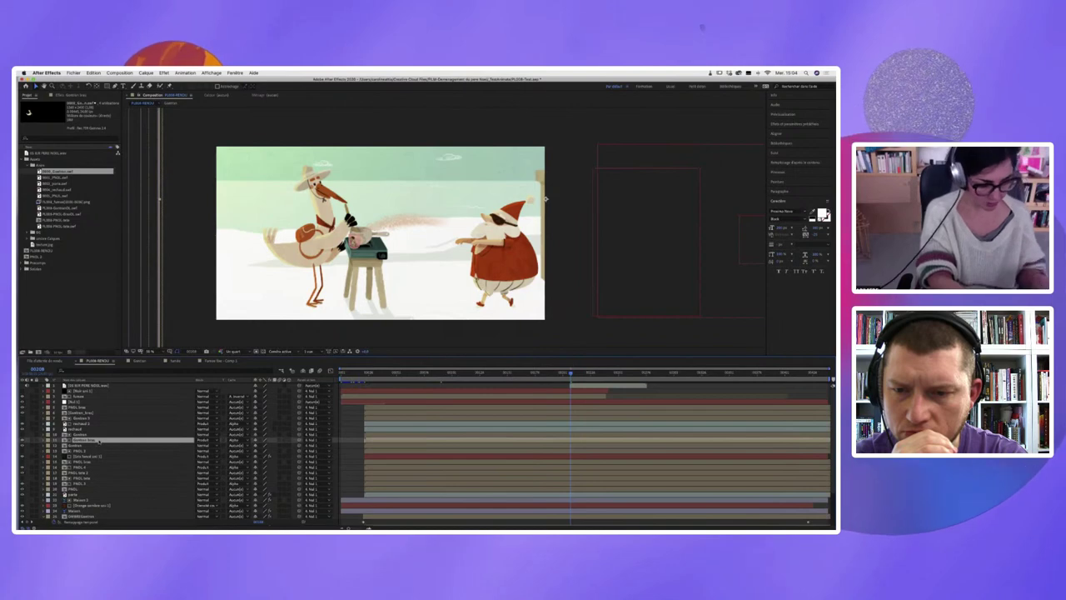
double_click(97, 439)
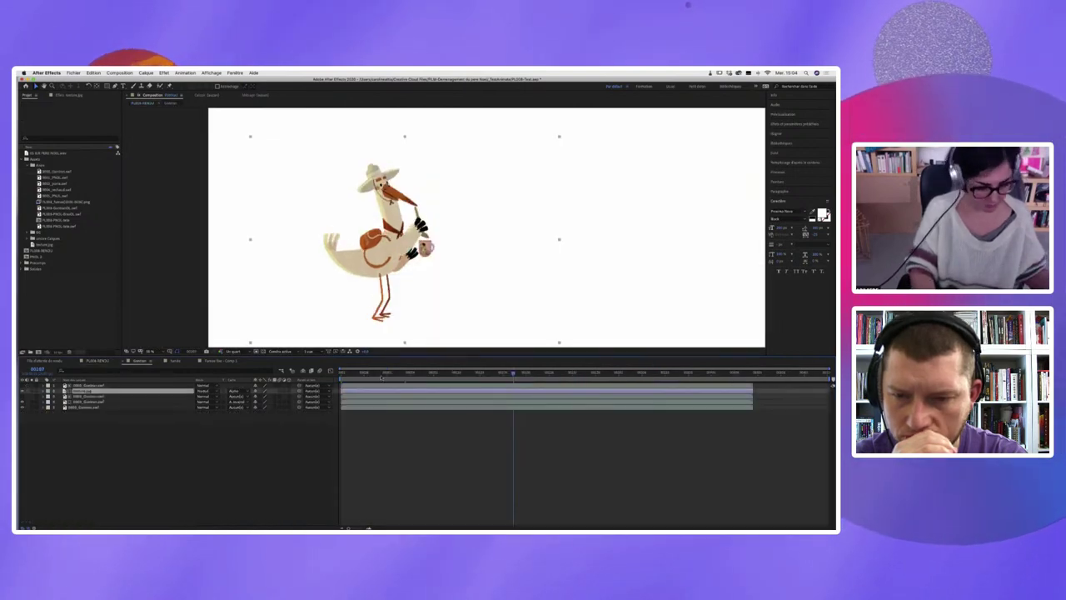
click(381, 373)
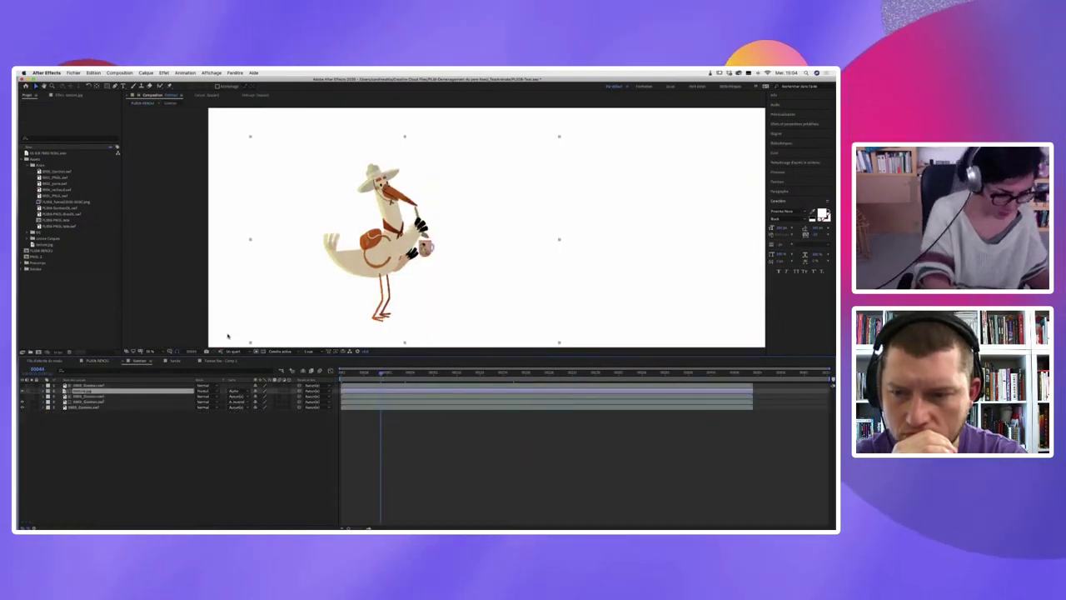
click(97, 360)
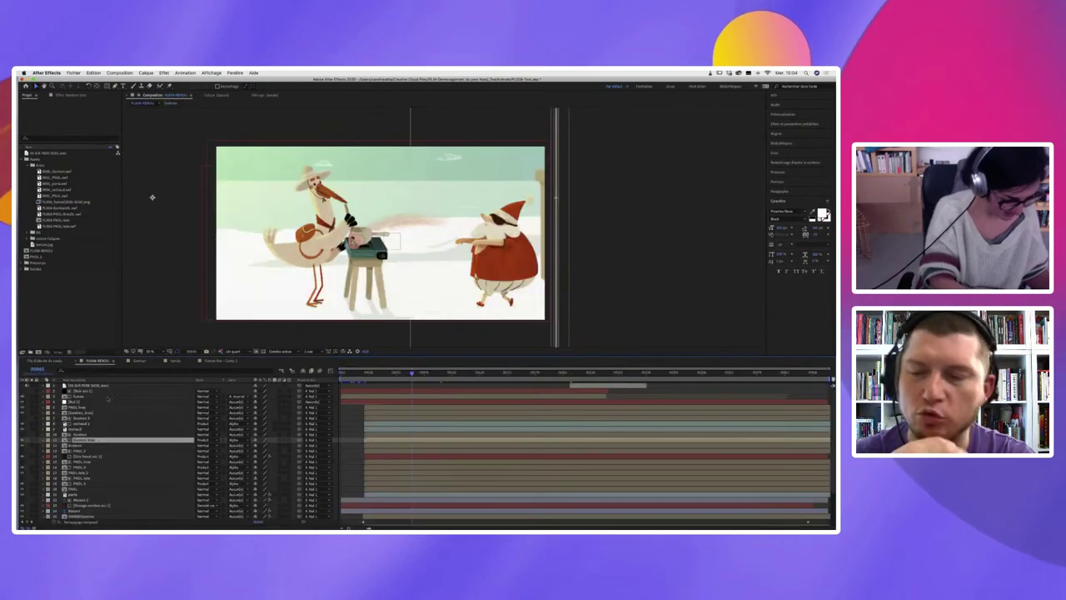
- Solo the hand layer, open its precomposition and view a later frame of the arm
click(34, 439)
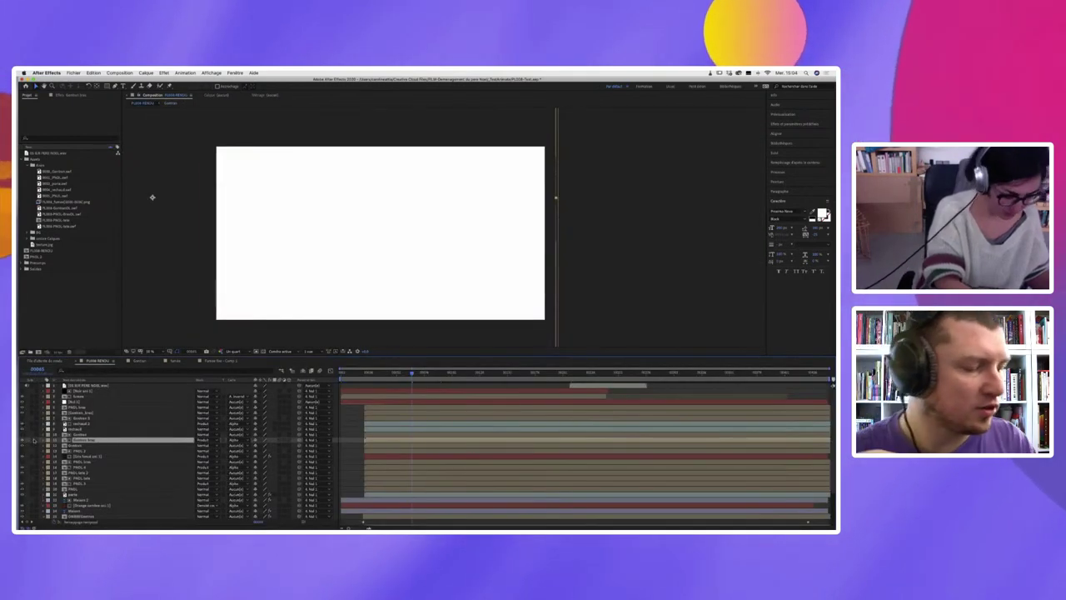
double_click(83, 439)
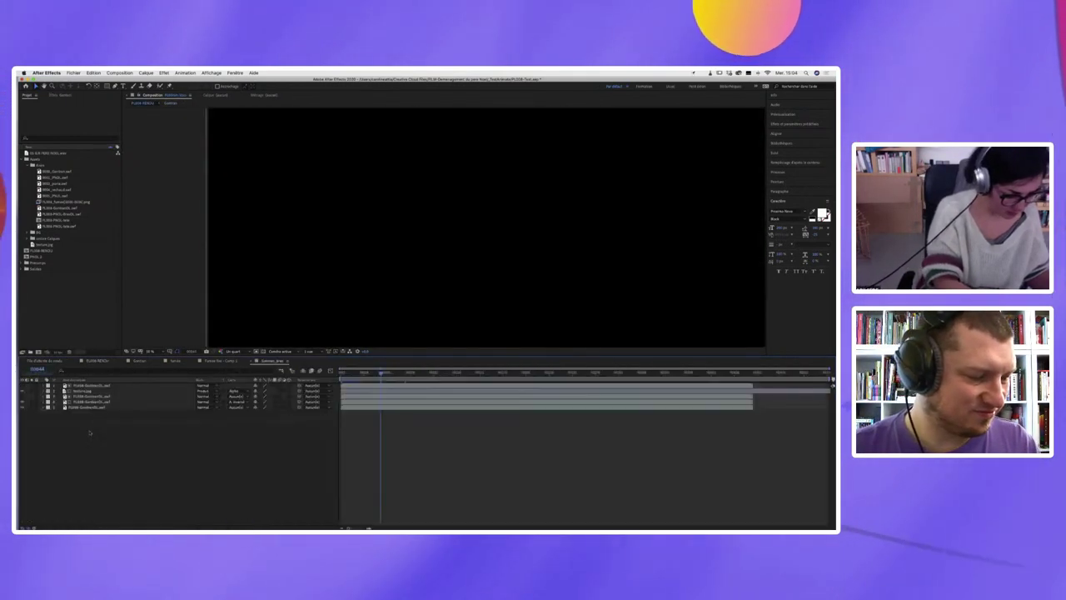
drag(404, 374, 410, 374)
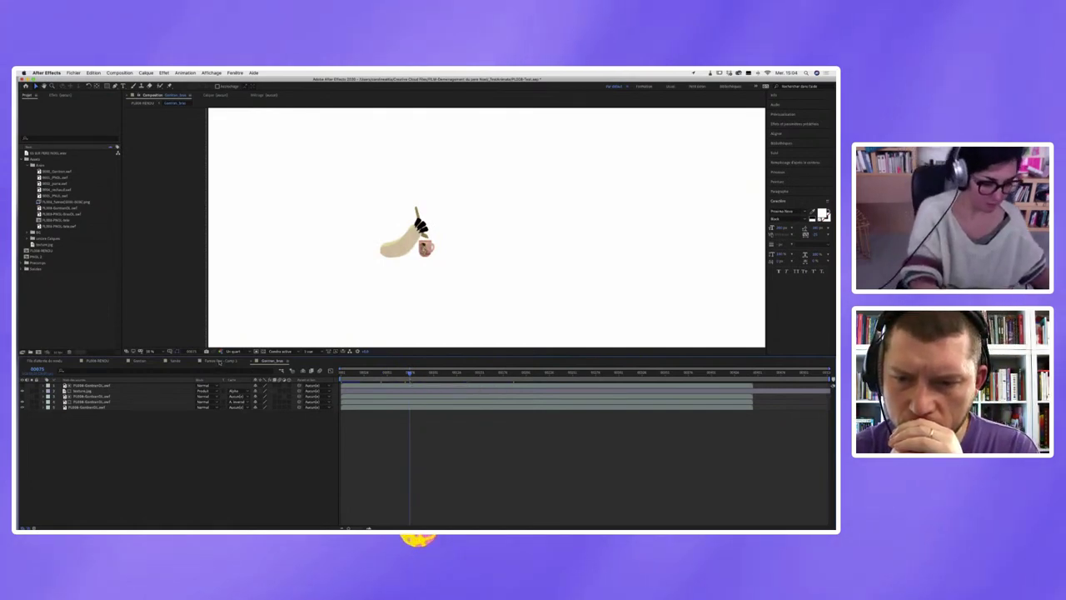
- Preview the smoke stroke composition and its nested smoke precomposition, zoomed in on the stroke
click(219, 361)
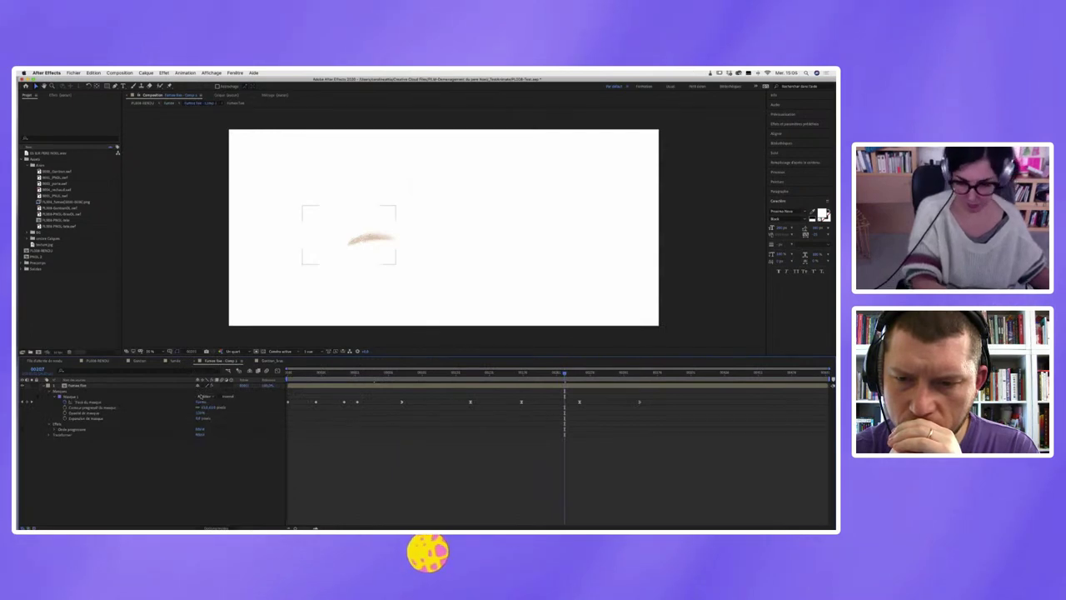
key(space)
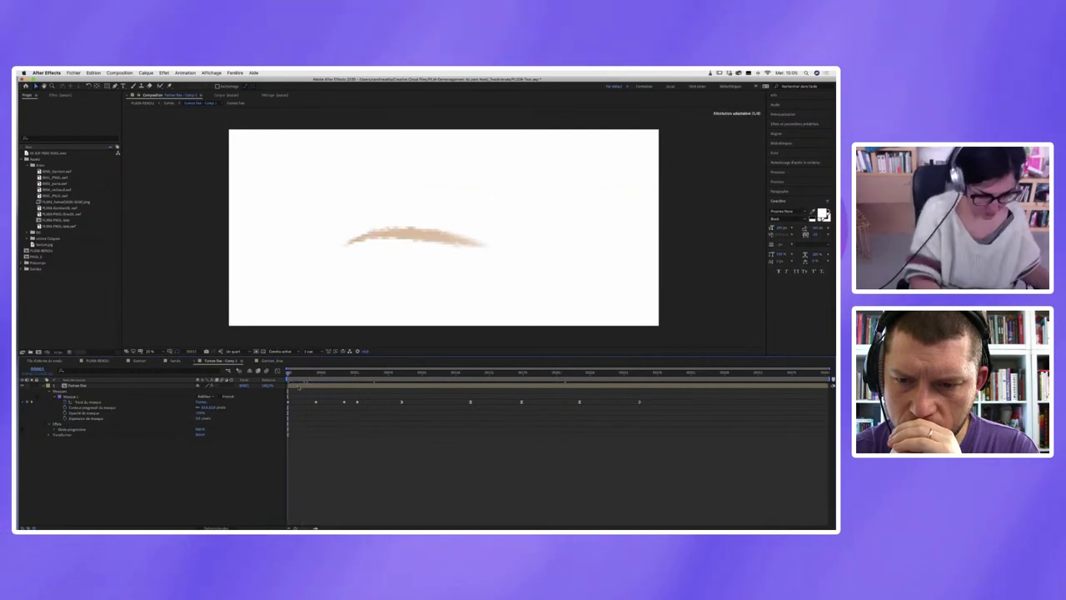
double_click(299, 387)
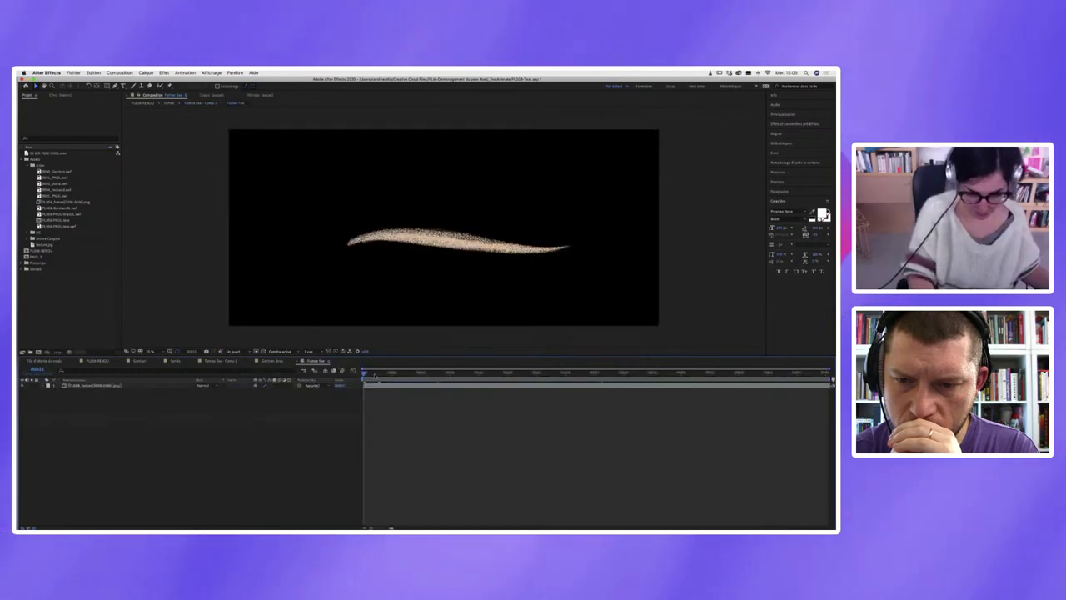
key(space)
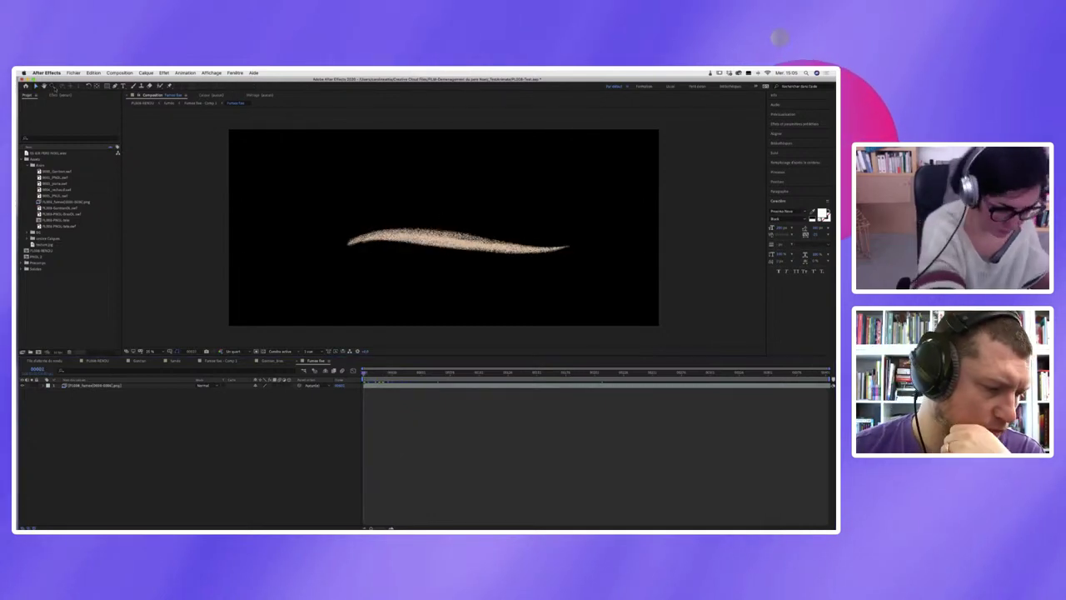
key(period)
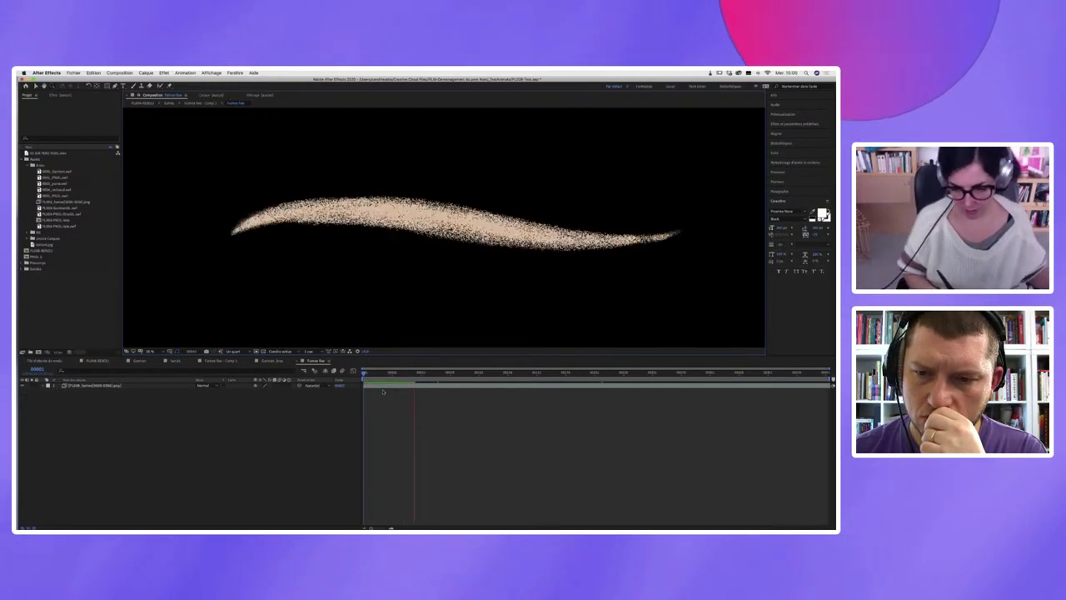
key(space)
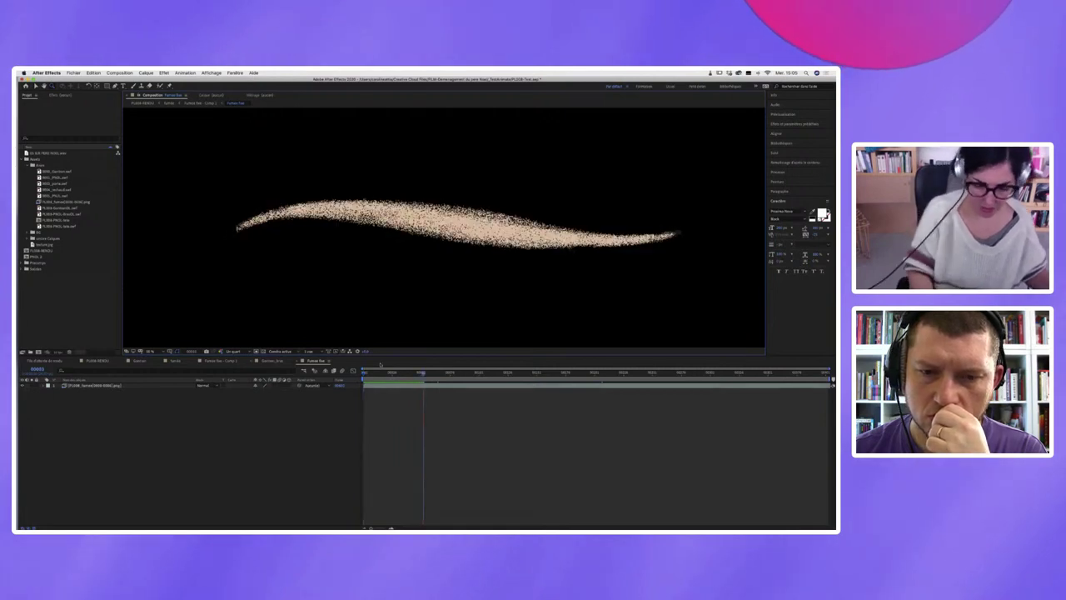
- Preview the masked smoke and smoke trail compositions from the first frame, then go to the main scene
click(218, 360)
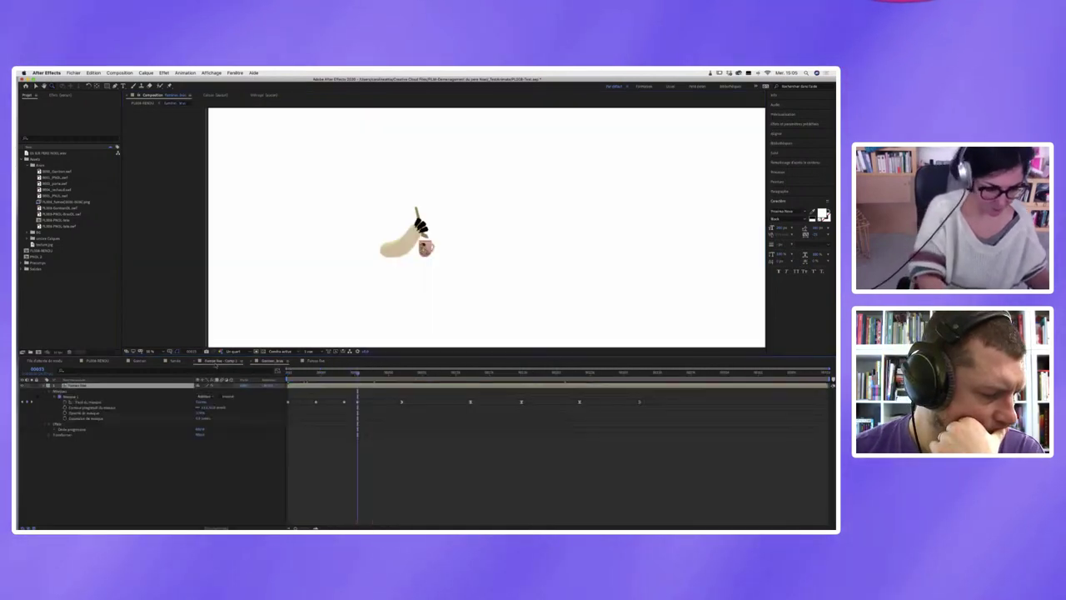
key(space)
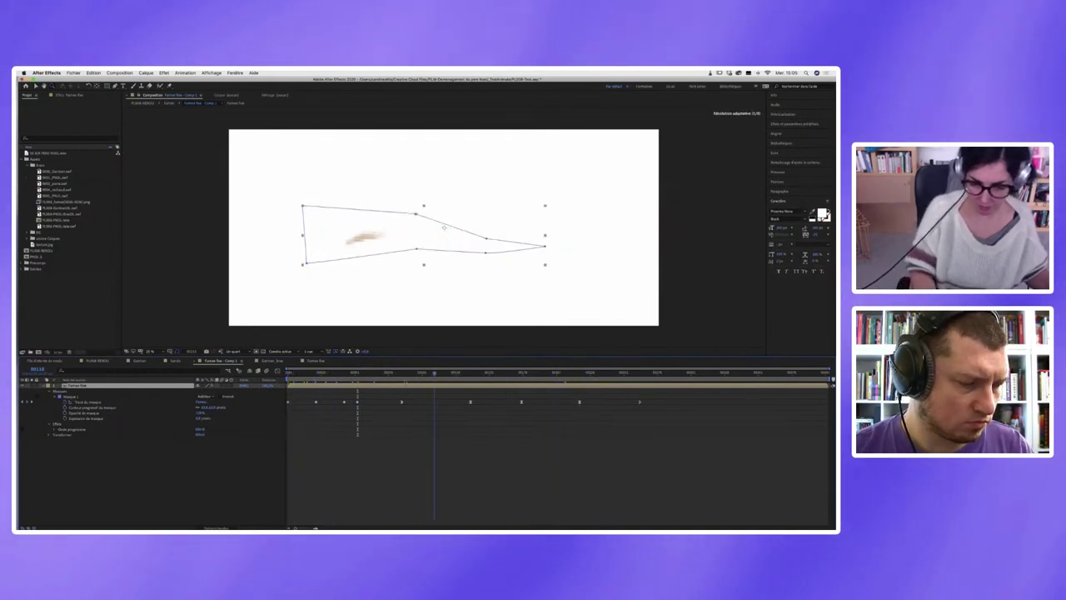
key(space)
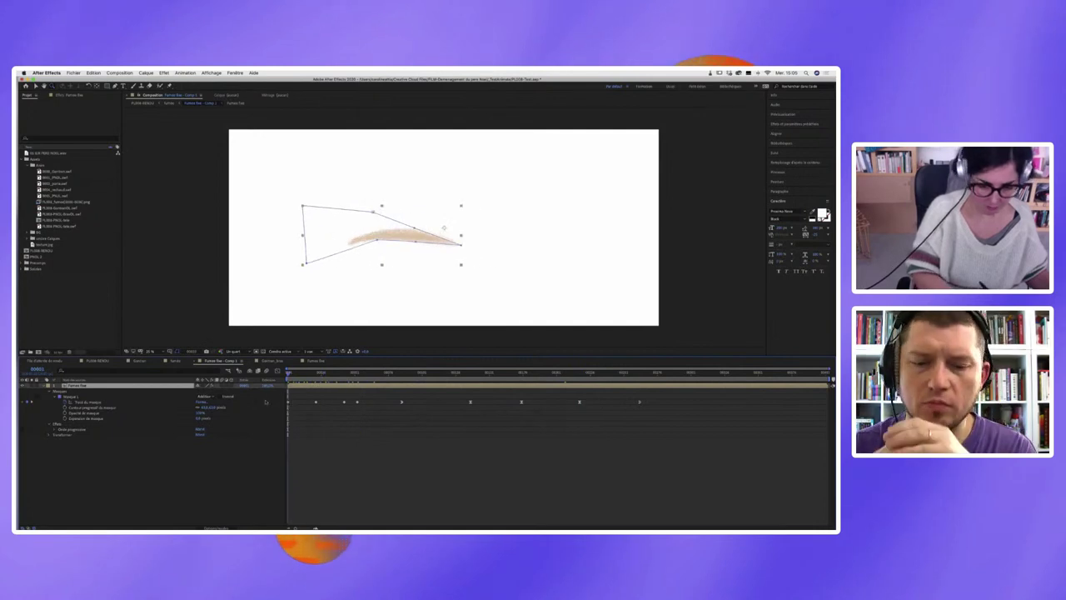
key(shift+comma)
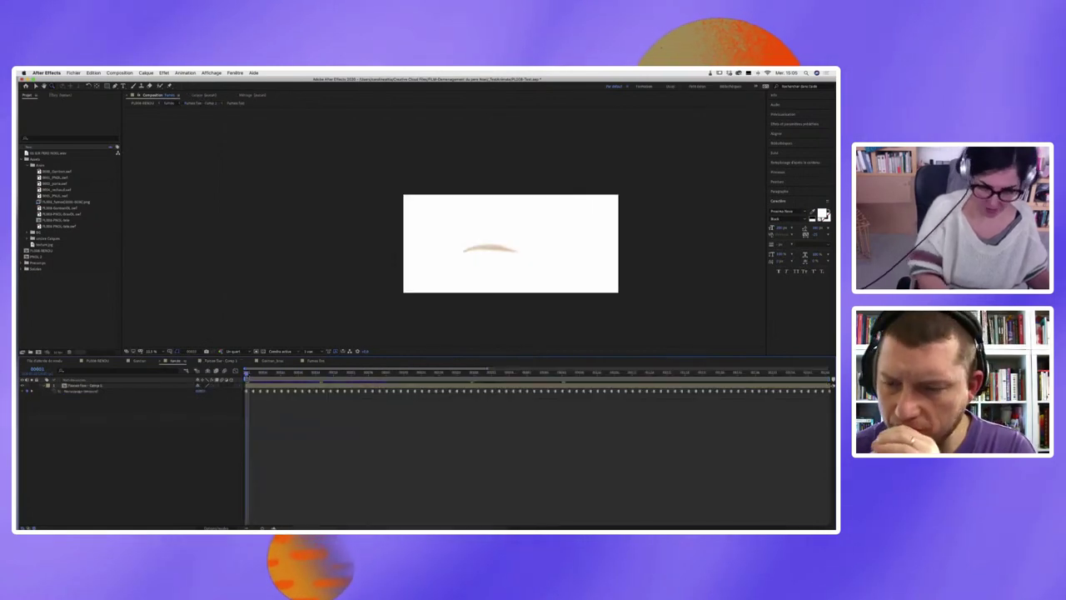
key(Home)
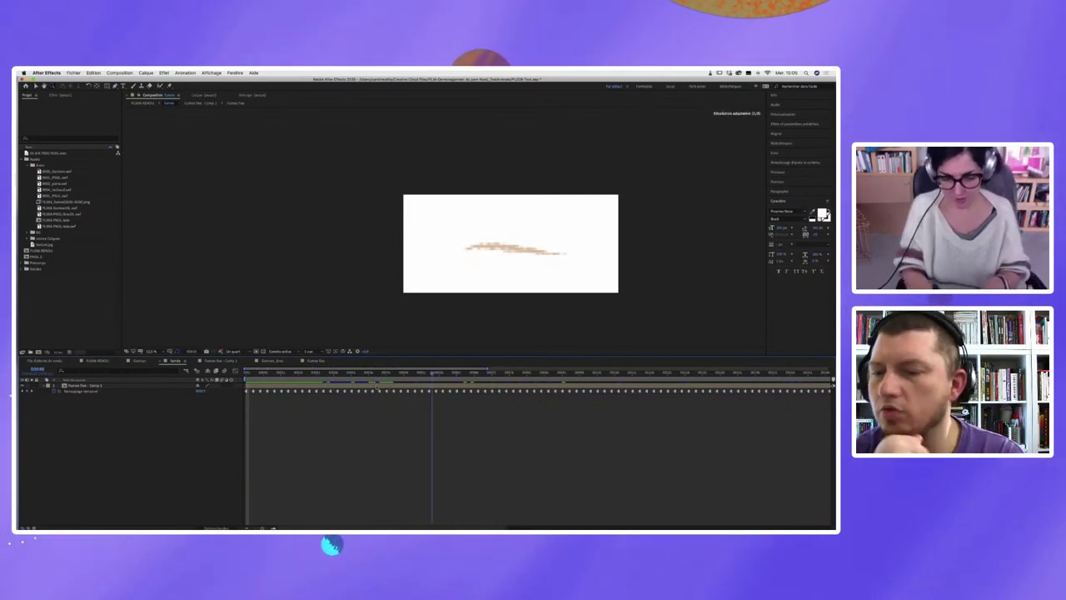
key(space)
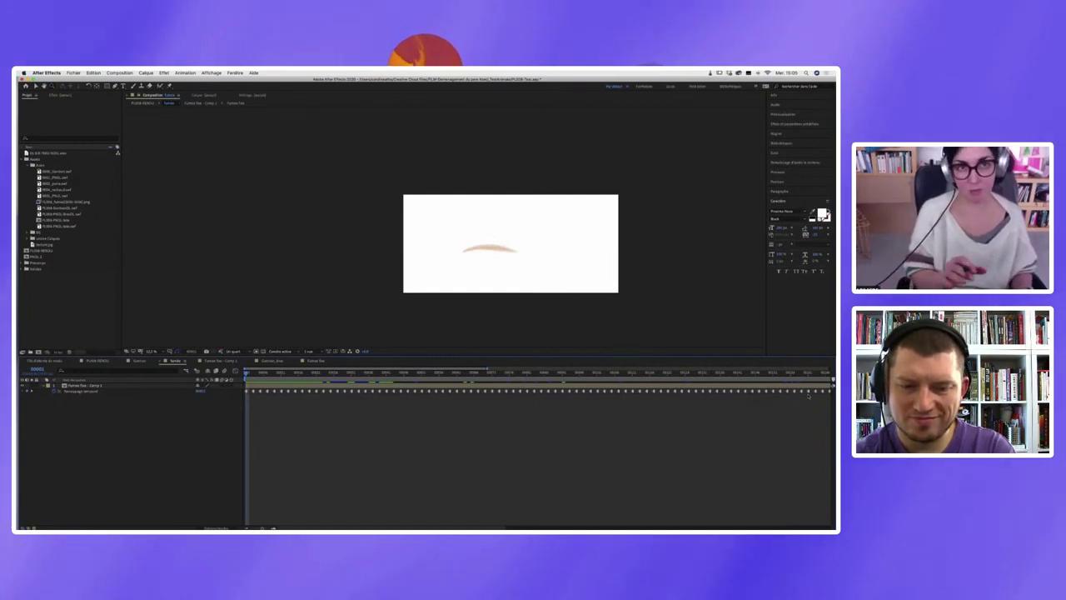
click(104, 361)
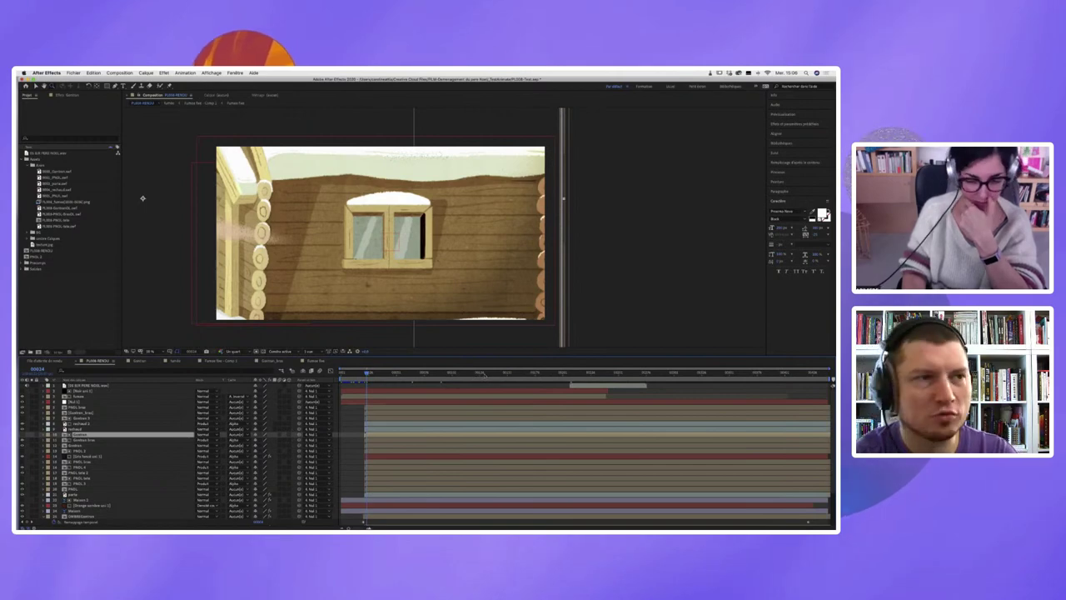
- Scrub the main timeline to the red-coated character stepping out of the cabin door
click(483, 374)
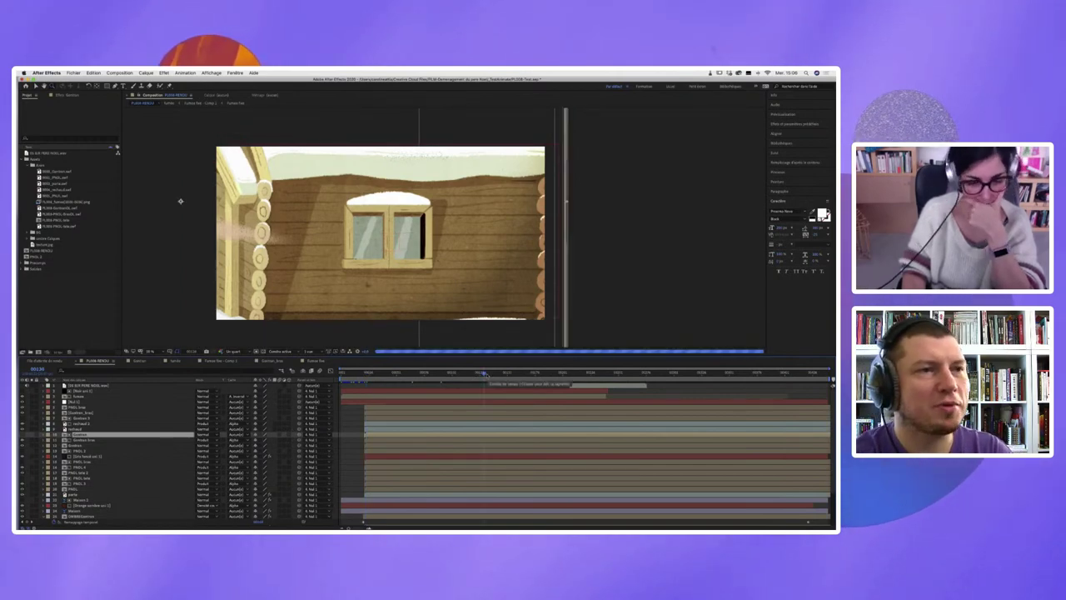
click(534, 374)
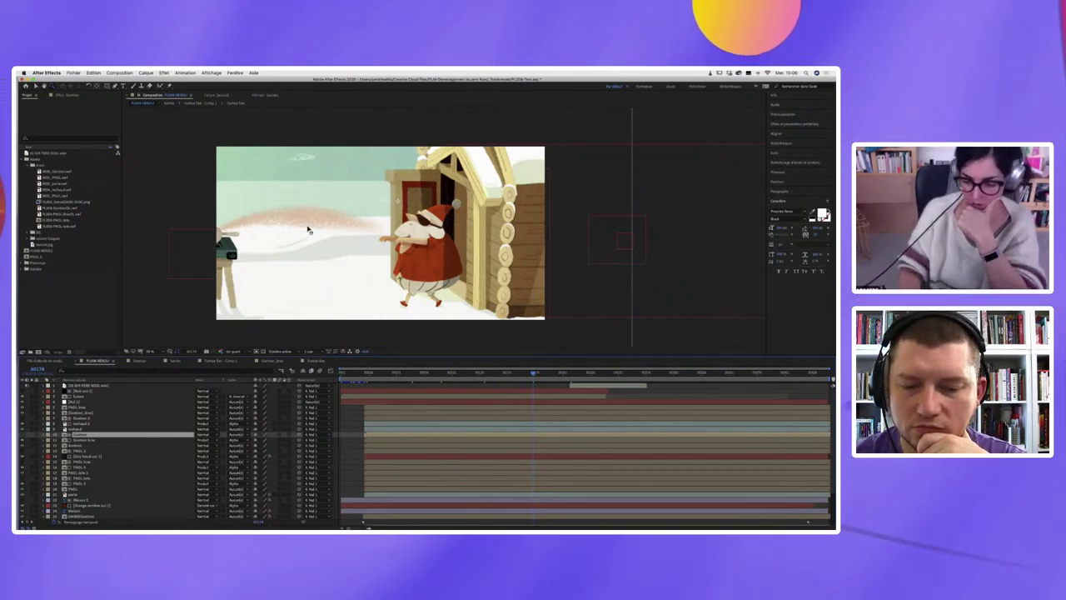
drag(513, 373, 507, 375)
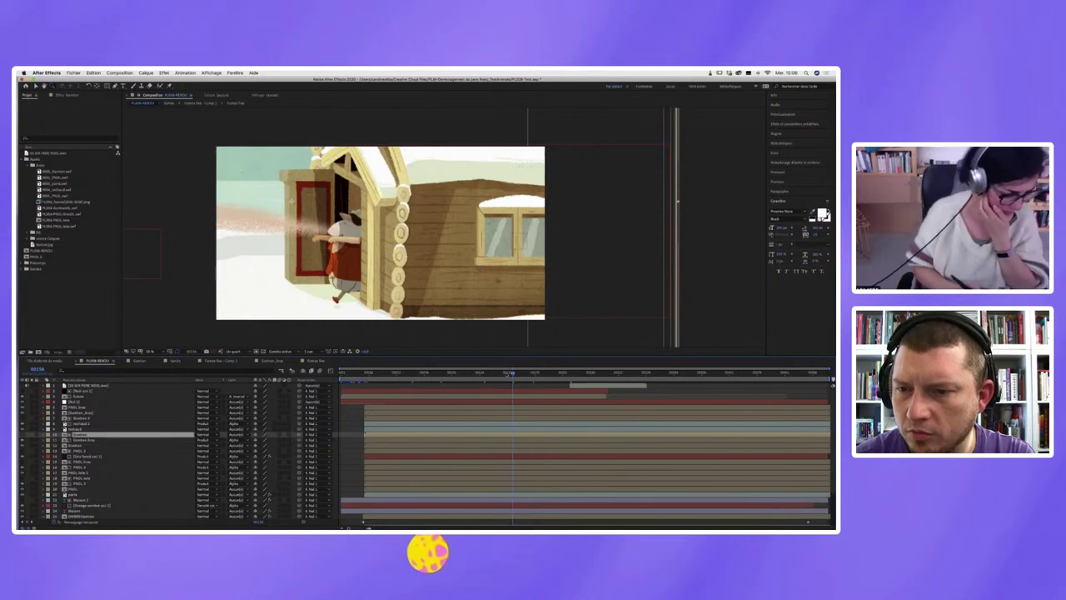
click(87, 390)
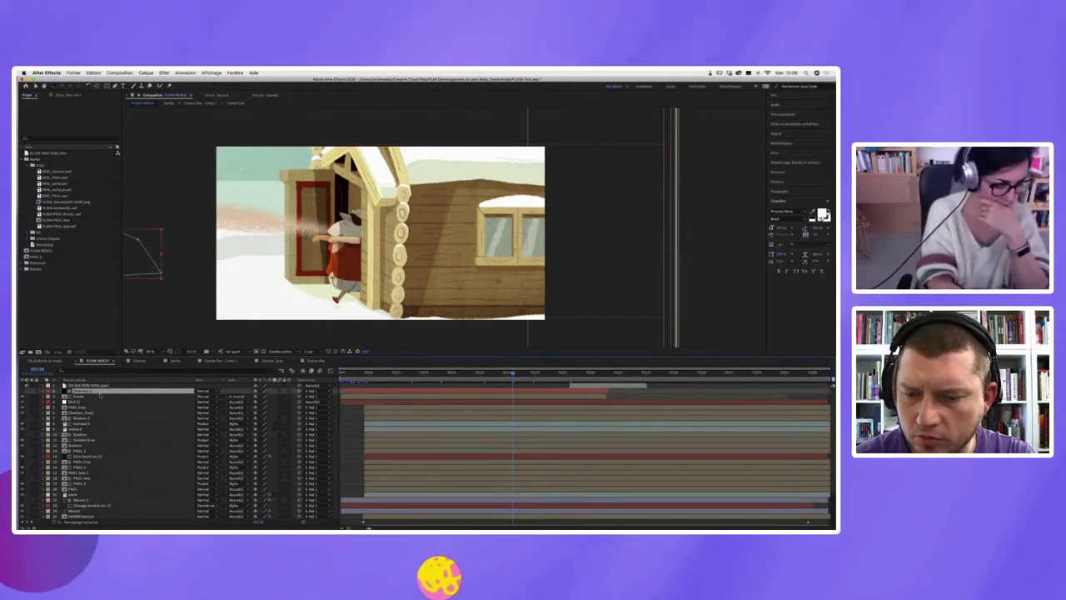
click(87, 456)
click(83, 505)
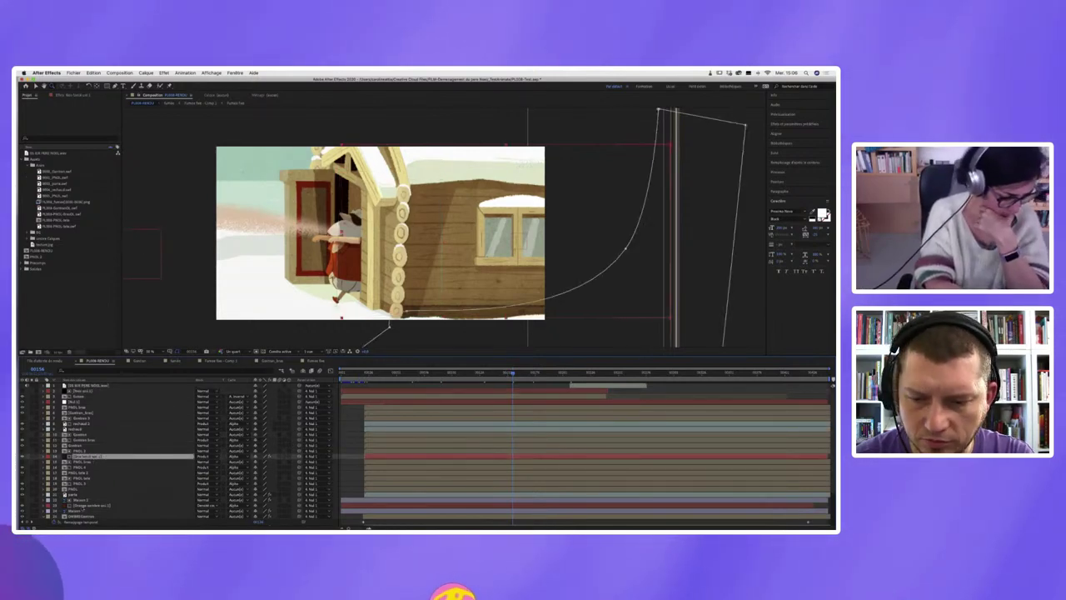
click(33, 506)
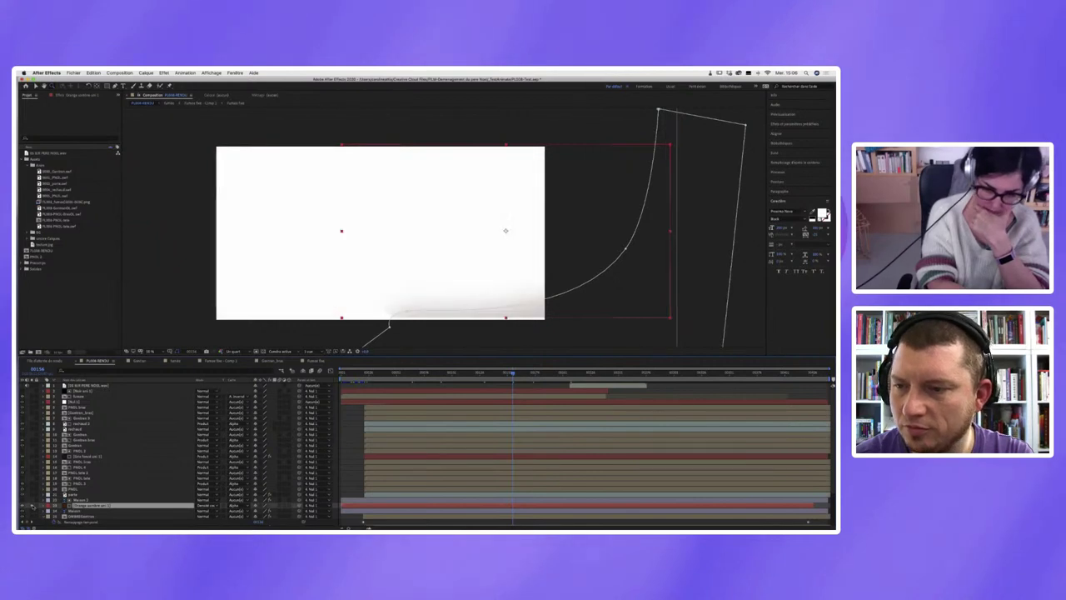
click(33, 505)
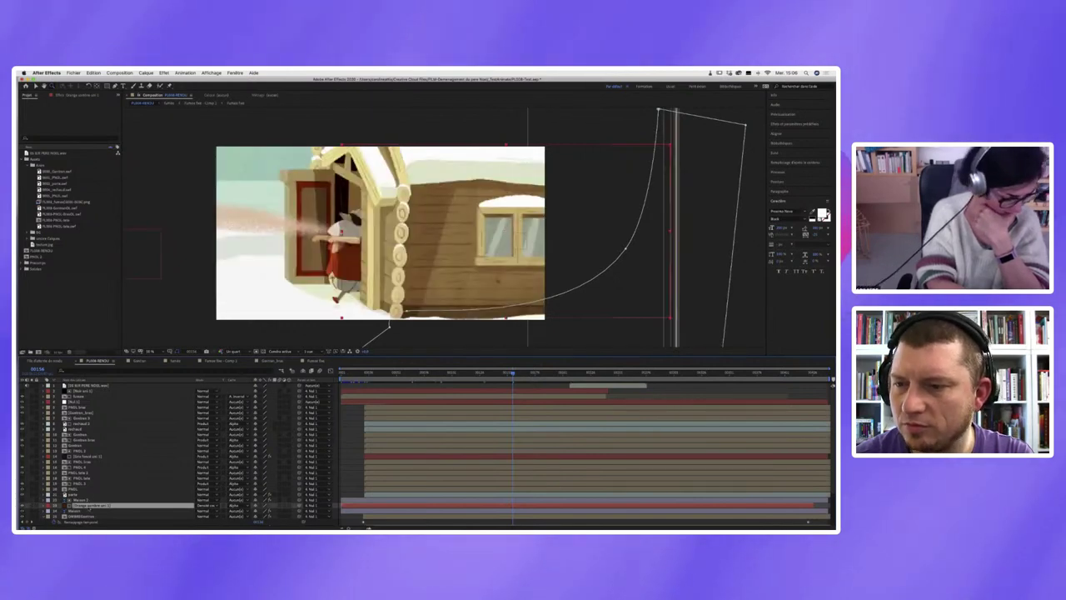
click(92, 477)
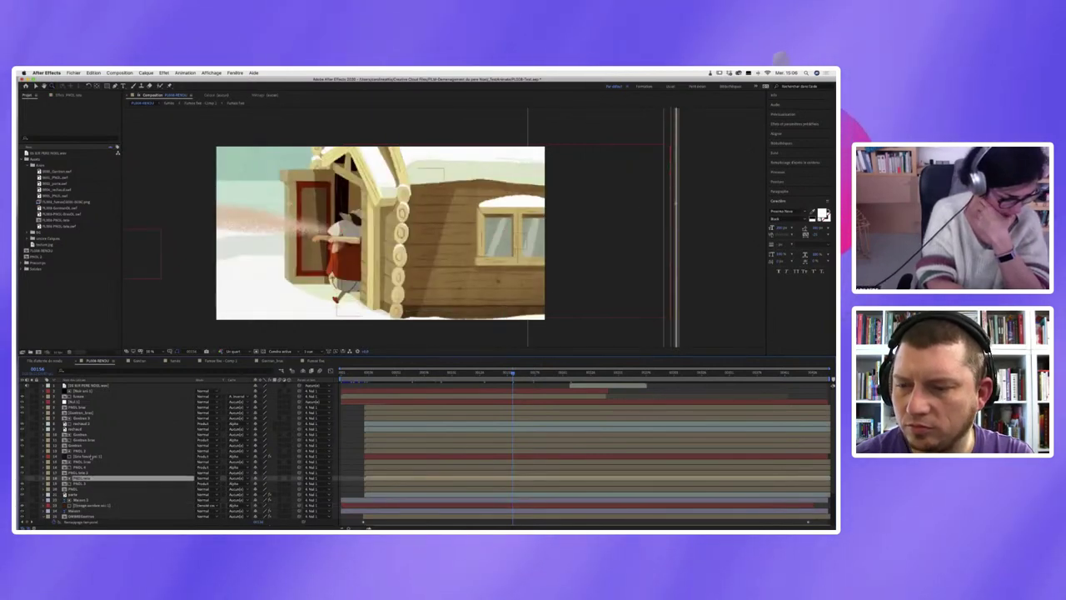
click(87, 457)
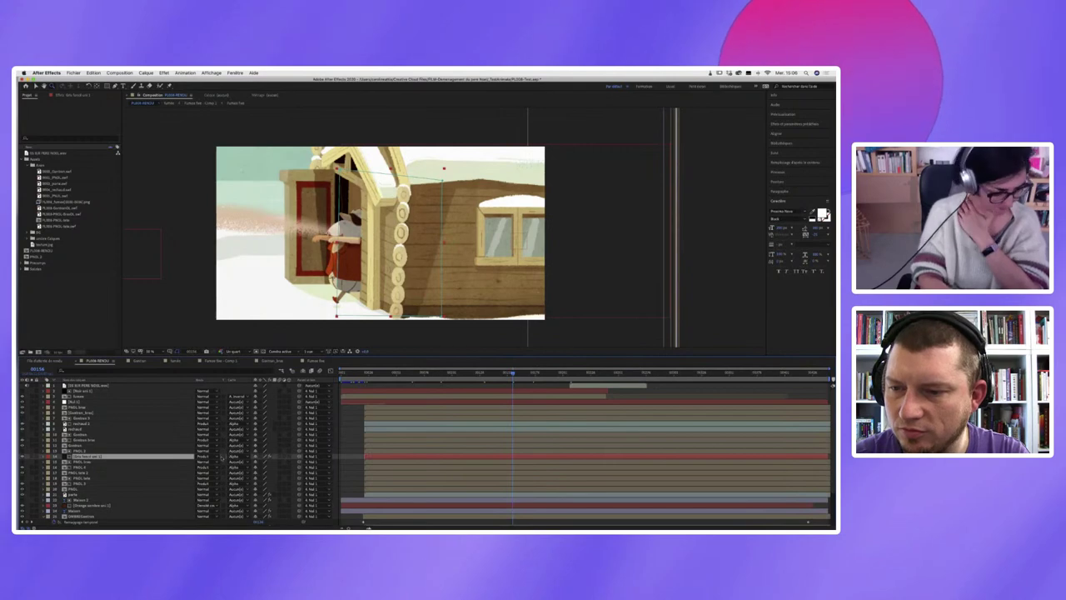
click(91, 504)
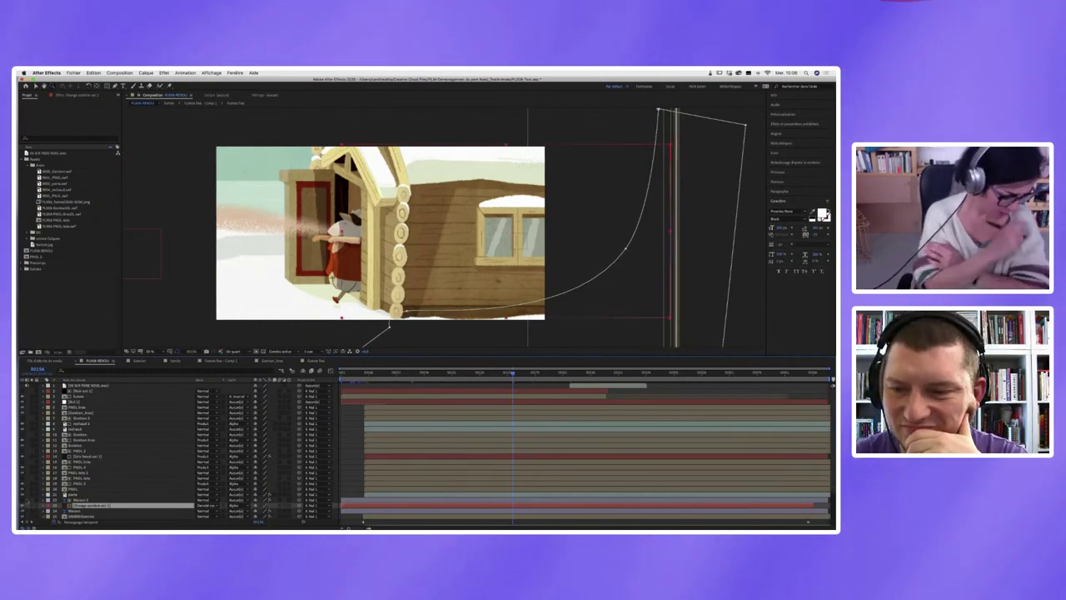
click(87, 517)
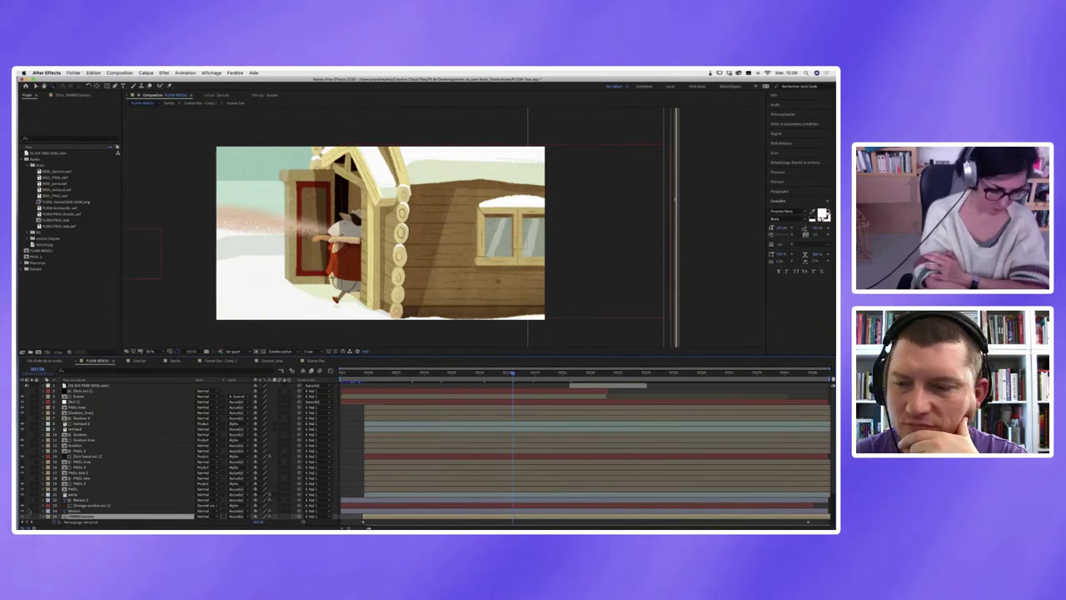
- Preview the shadow precomp after moving its white shape up-right, then view the smoke comp and main comp
double_click(87, 516)
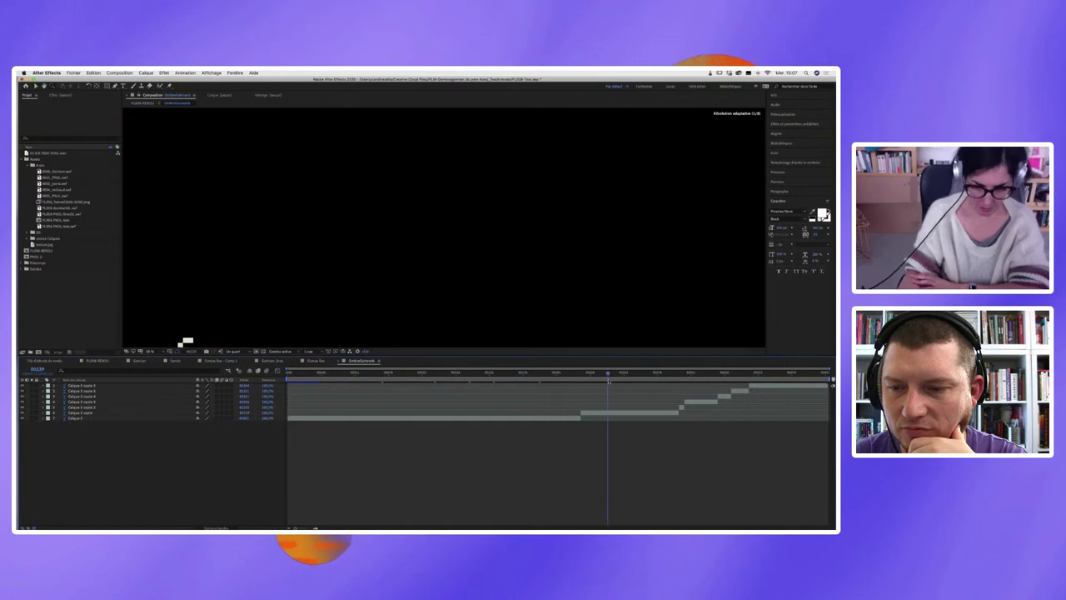
mouse_move(249, 317)
mouse_down()
mouse_move(276, 286)
mouse_move(335, 252)
mouse_up()
key(space)
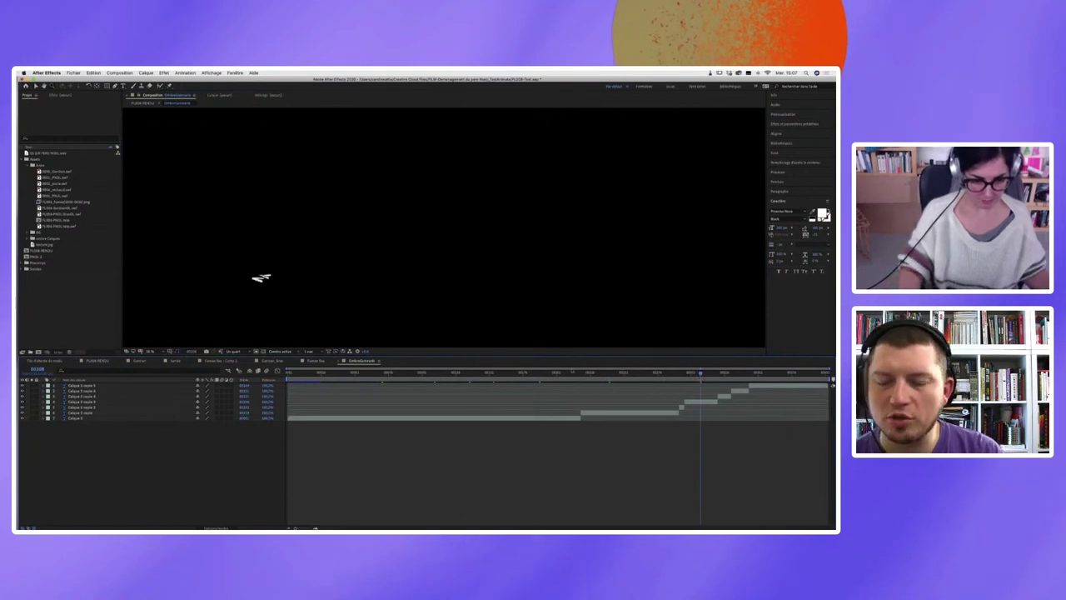
click(316, 360)
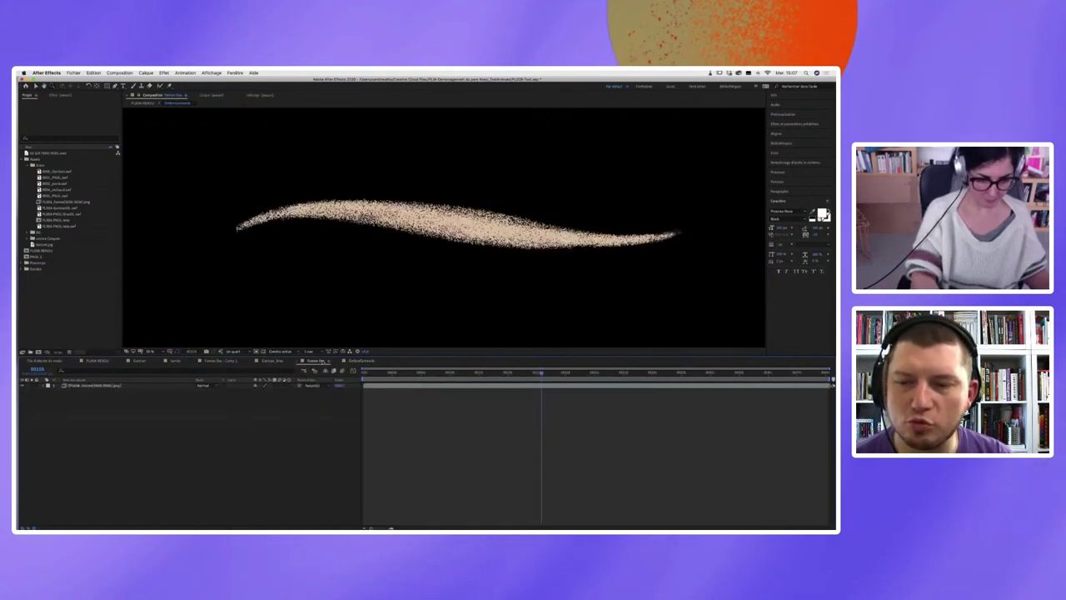
click(102, 361)
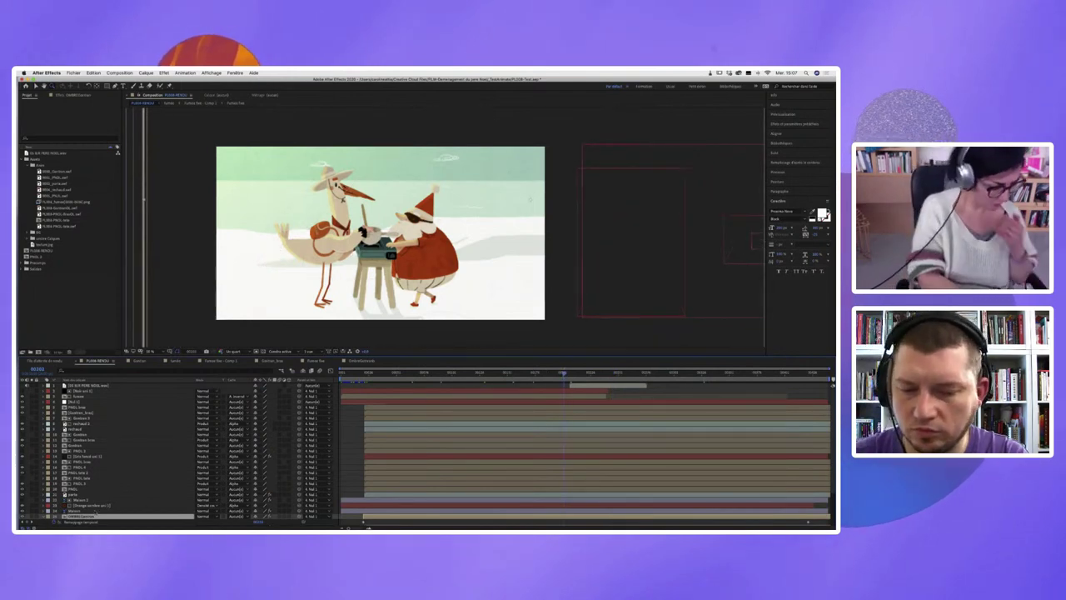
click(96, 495)
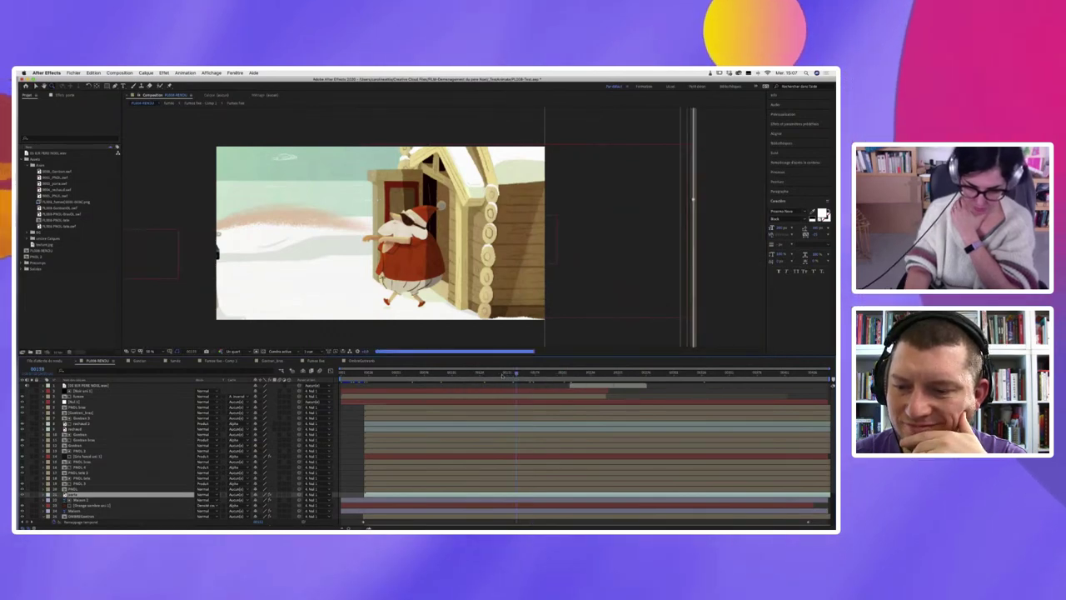
key(space)
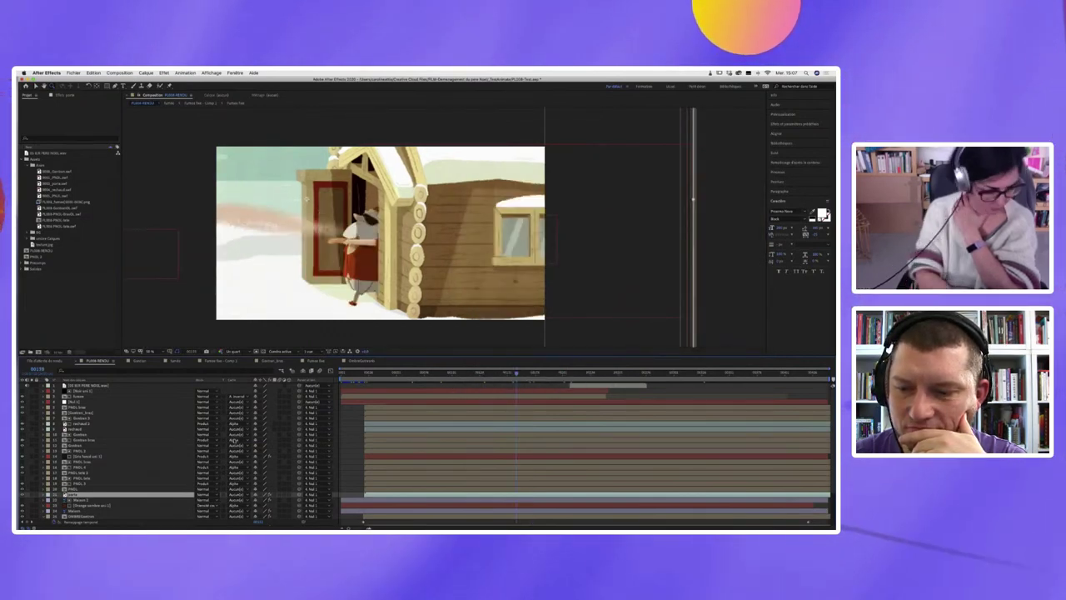
double_click(83, 494)
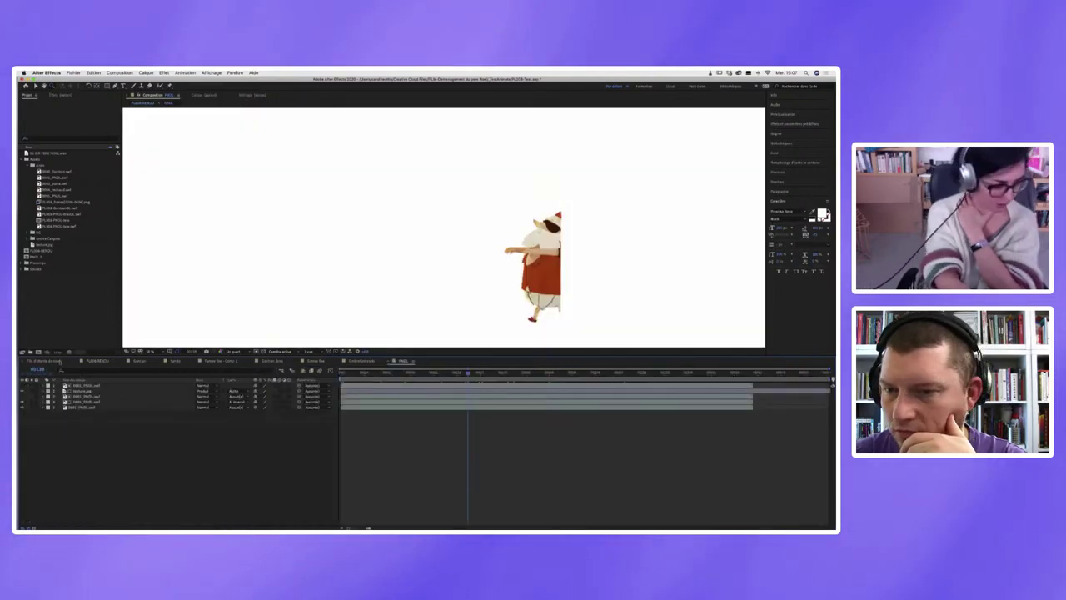
click(56, 364)
click(96, 360)
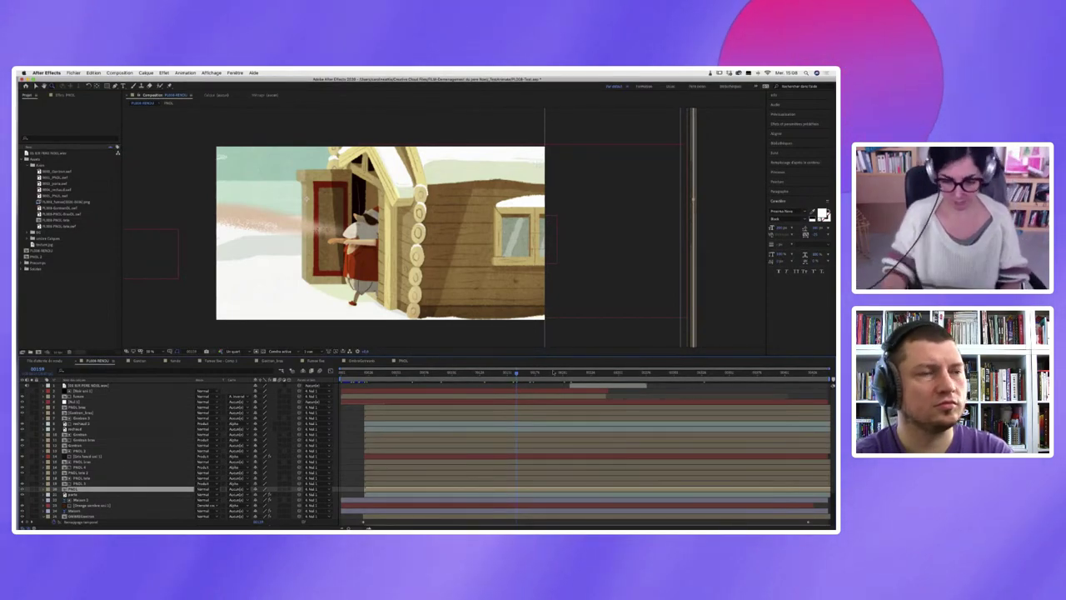
- Play the stork and Santa section from a later point, then jump back to the first frame
click(562, 373)
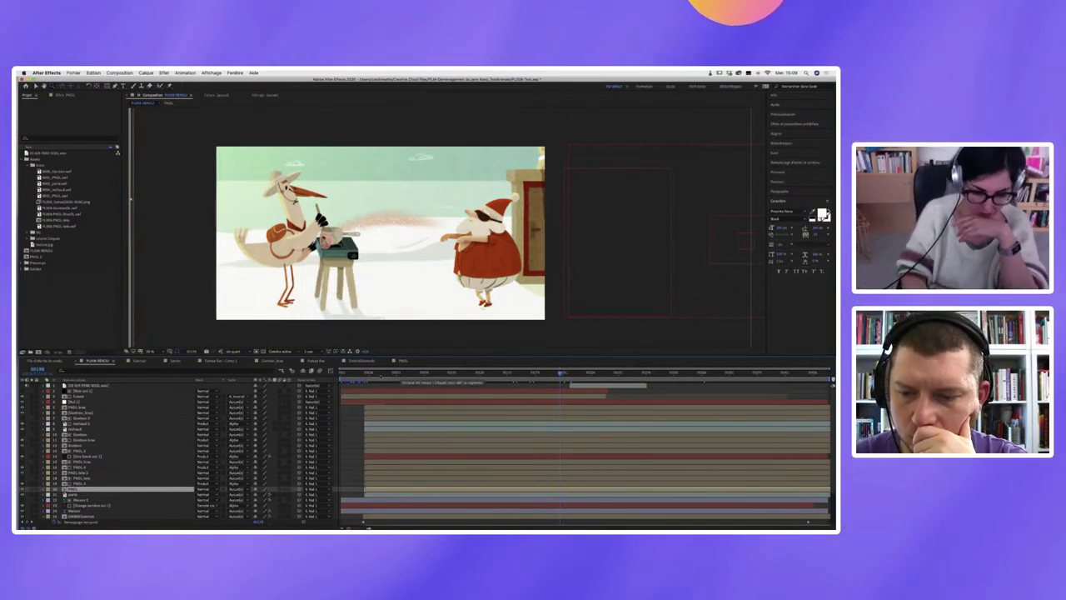
key(Home)
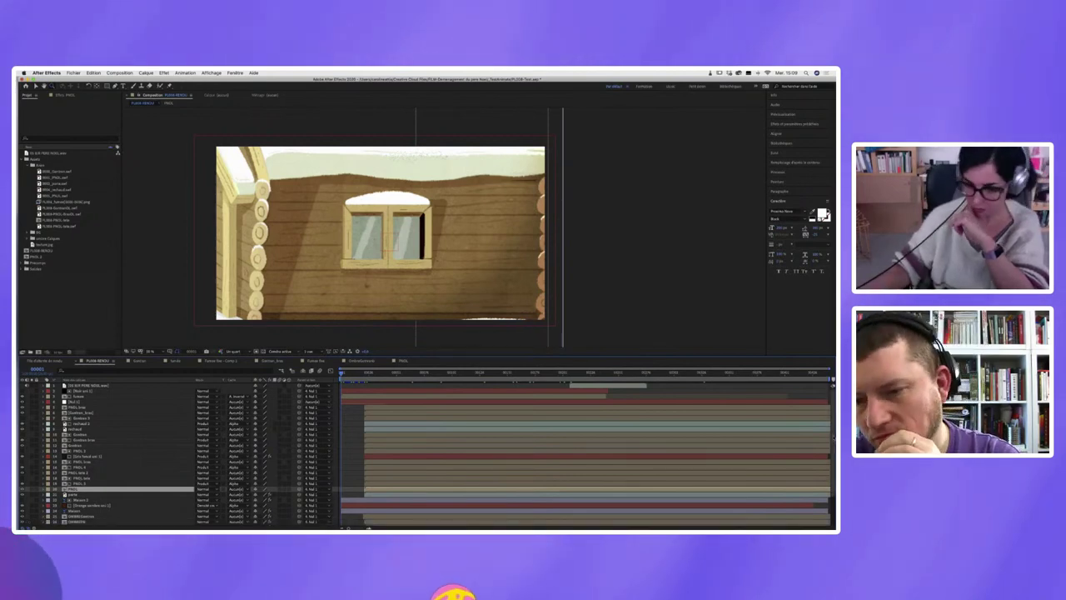
- Select layer 4 and reveal its animated transform properties
scroll(417, 450, down, 2)
scroll(416, 450, down, 2)
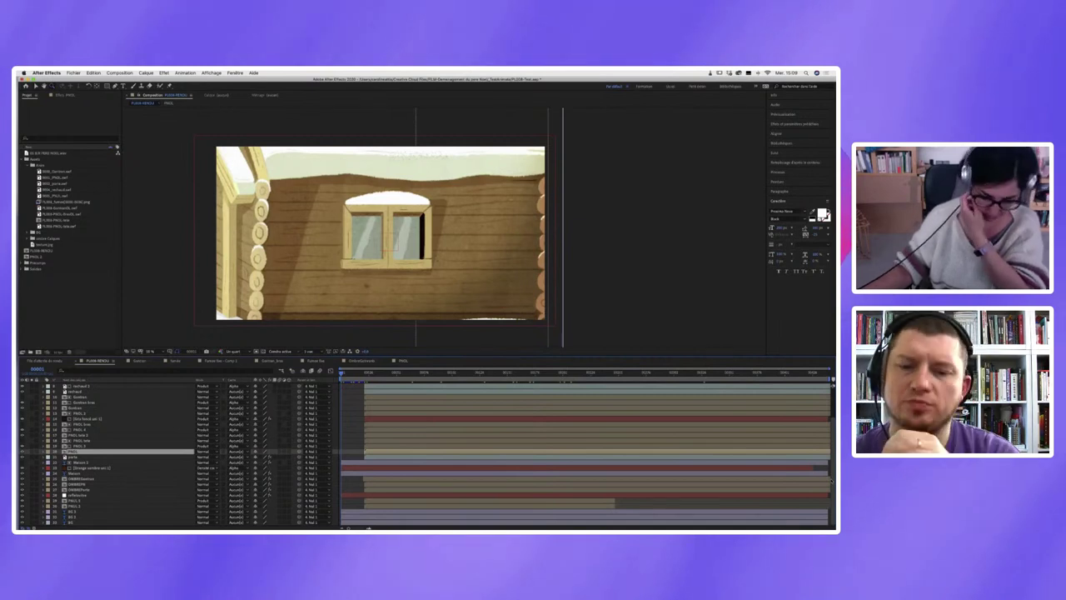
scroll(417, 450, up, 3)
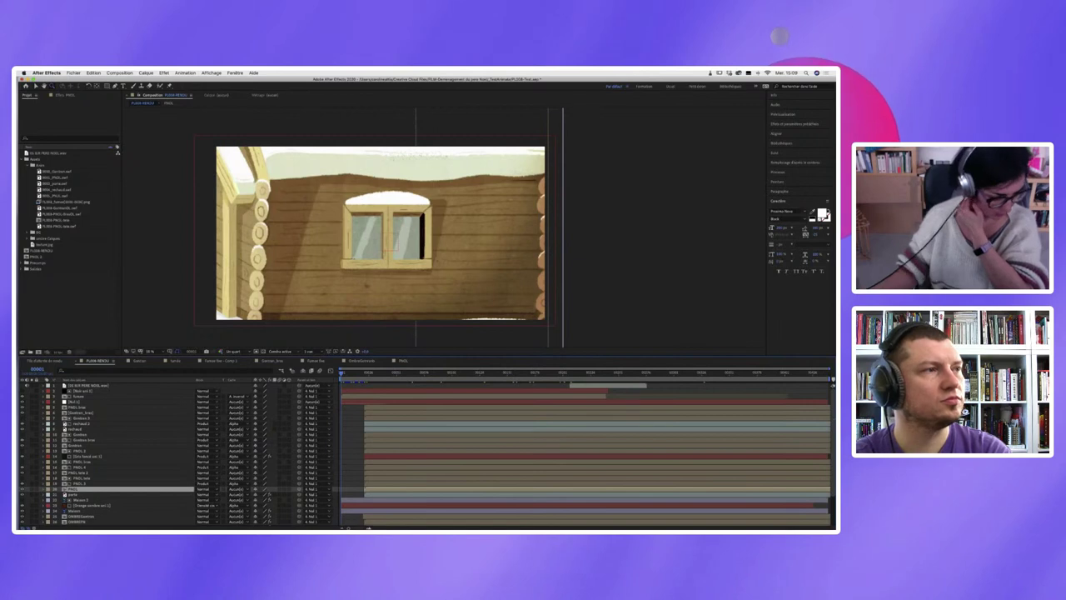
click(75, 402)
click(48, 402)
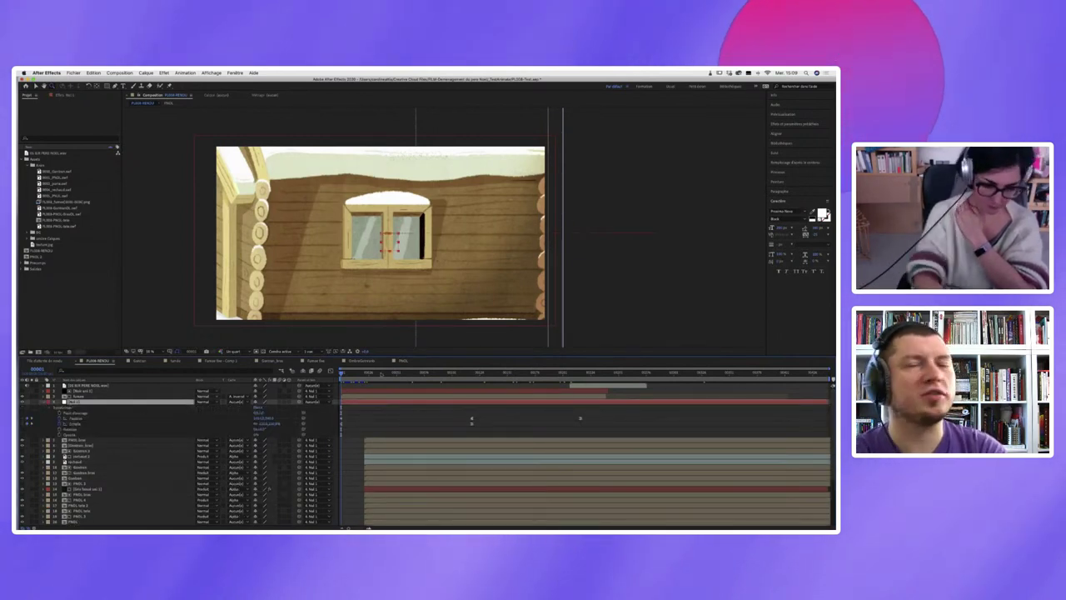
- Check a later frame, step back one frame, and collapse Null 1's keyframed properties with U
click(482, 372)
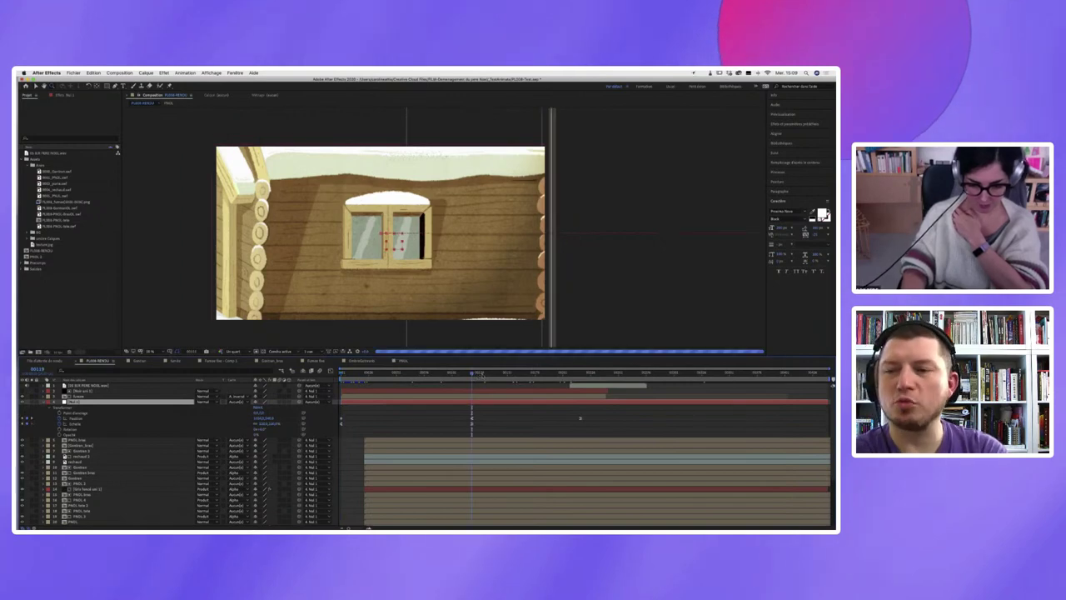
key(Page_Up)
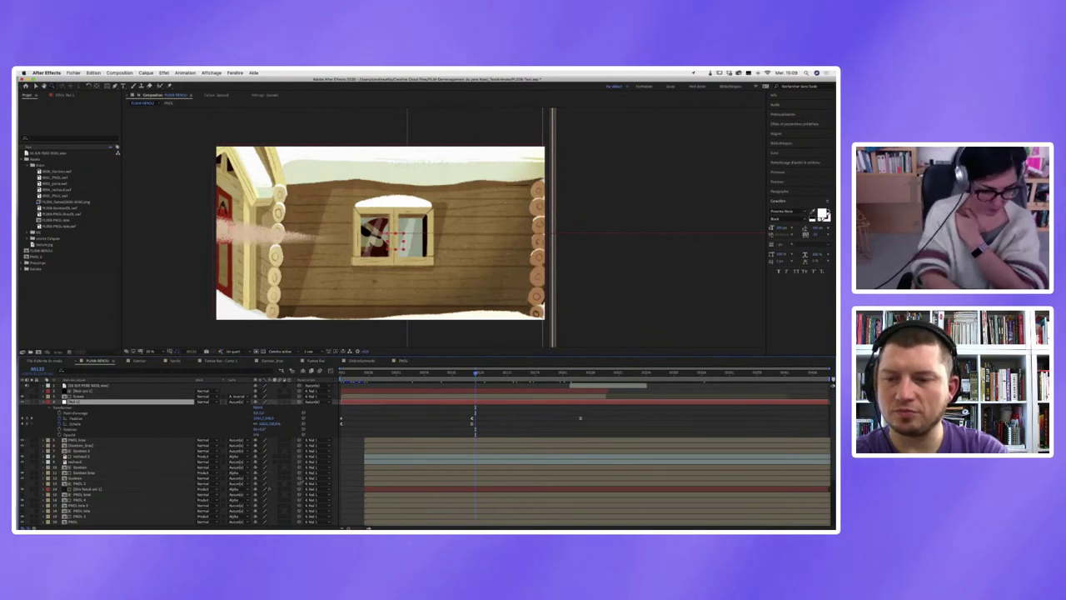
key(u)
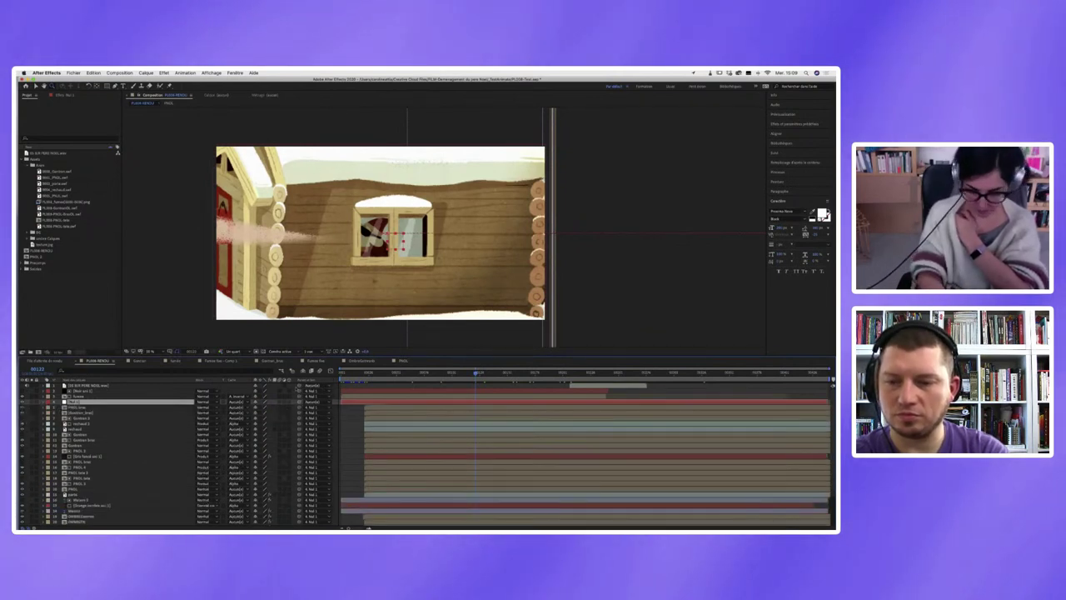
scroll(416, 454, down, 4)
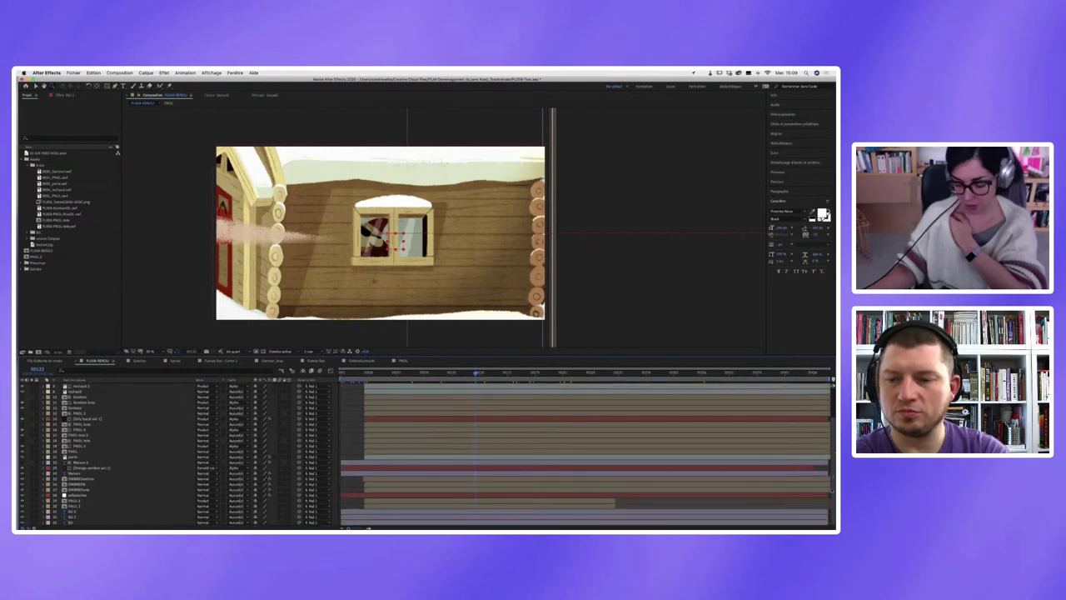
scroll(416, 450, up, 4)
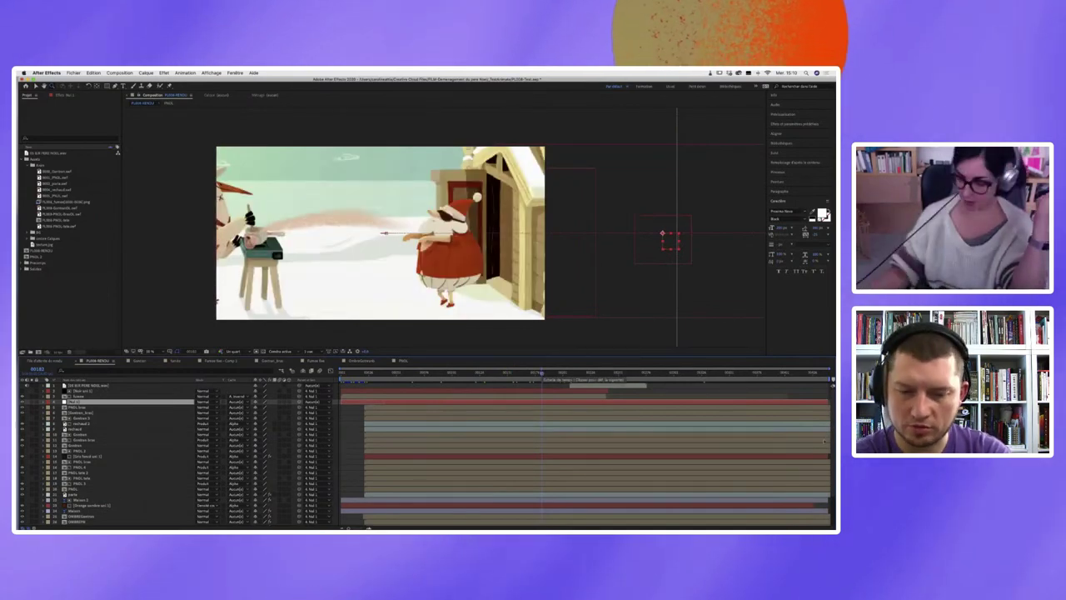
- Paste the copied layers with Ctrl+V so they land at the top of the layer stack
scroll(417, 450, down, 3)
scroll(416, 449, down, 2)
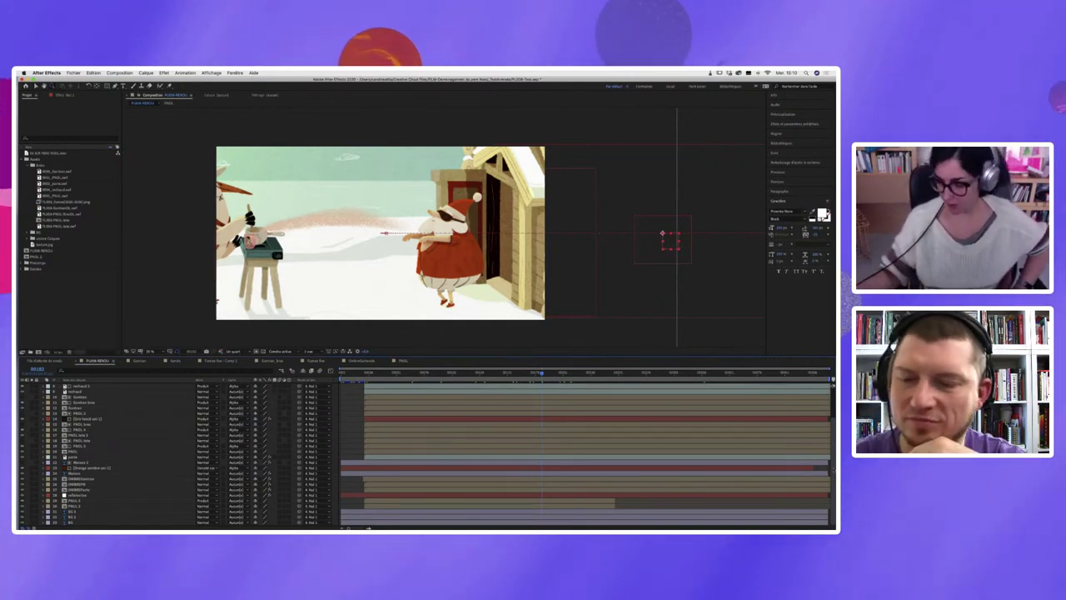
key(ctrl+v)
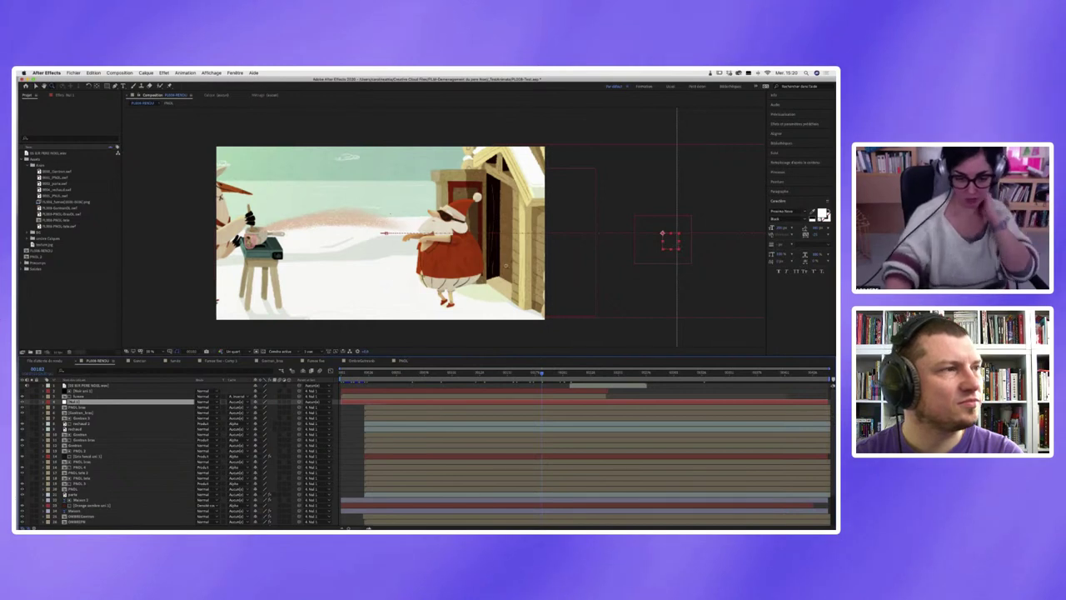
- In the stork composition, toggle the stork layers' visibility to compare the red-striped texture's look
click(137, 360)
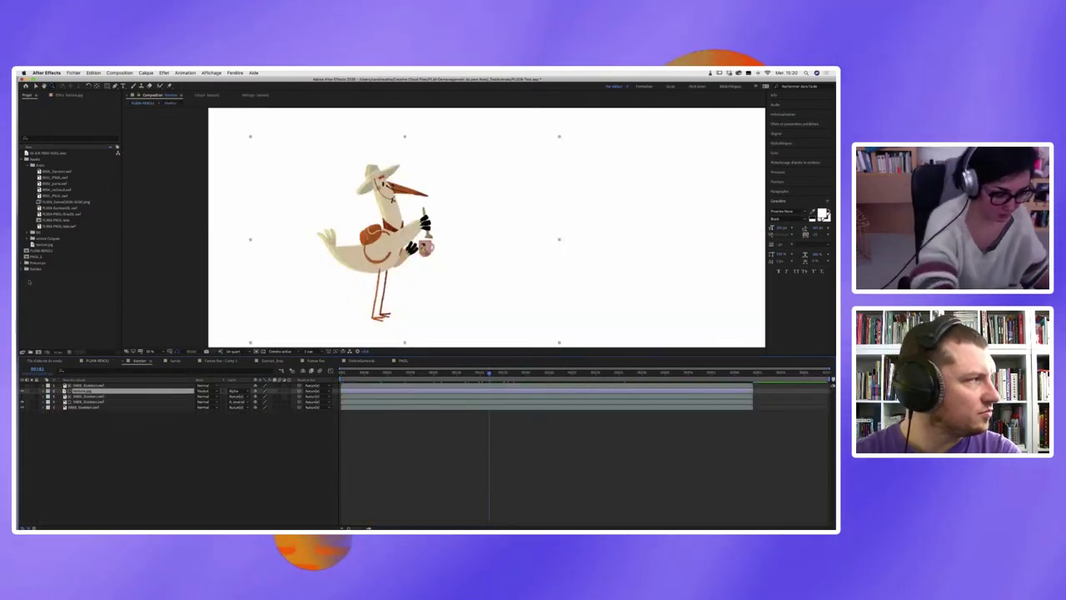
click(83, 406)
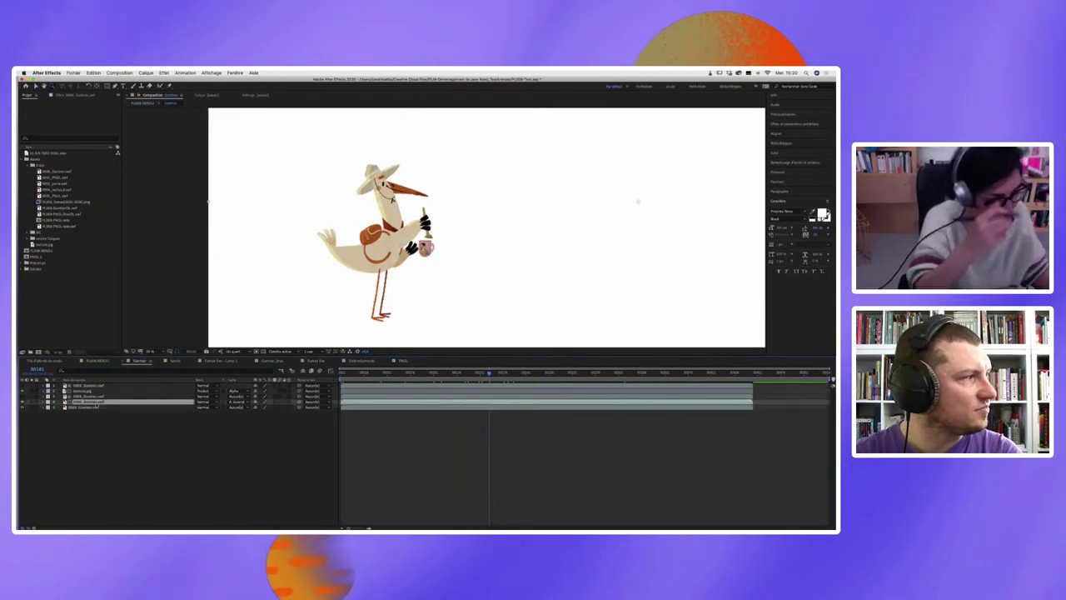
click(88, 402)
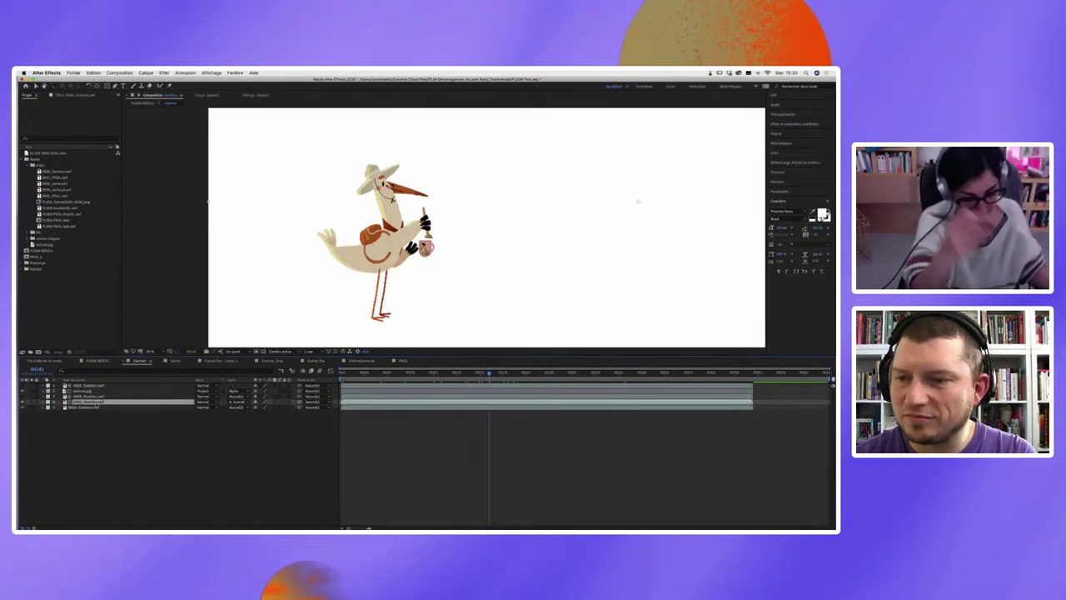
click(32, 402)
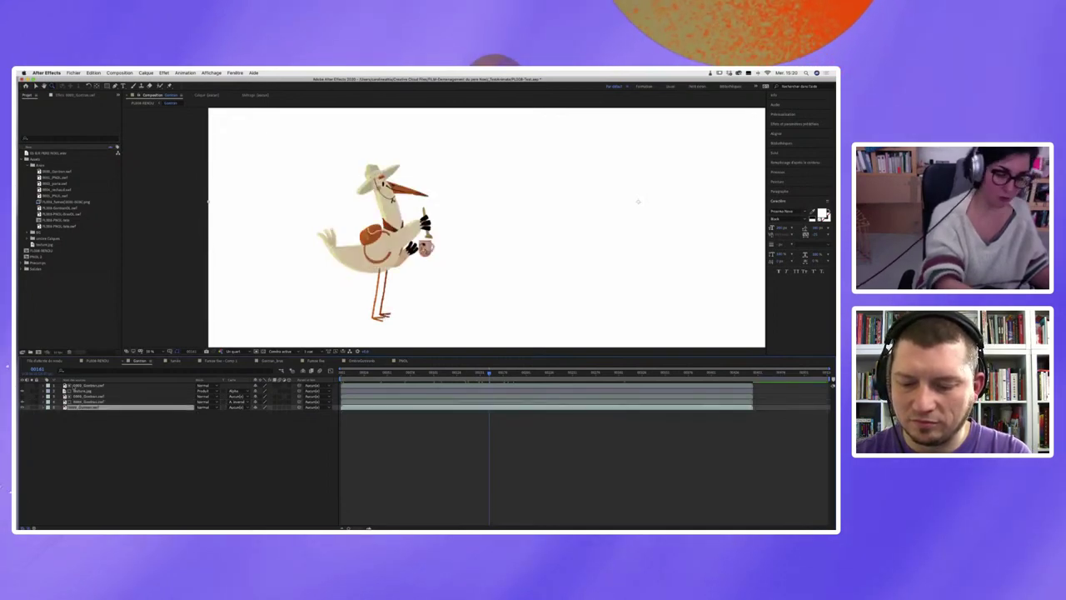
click(86, 407)
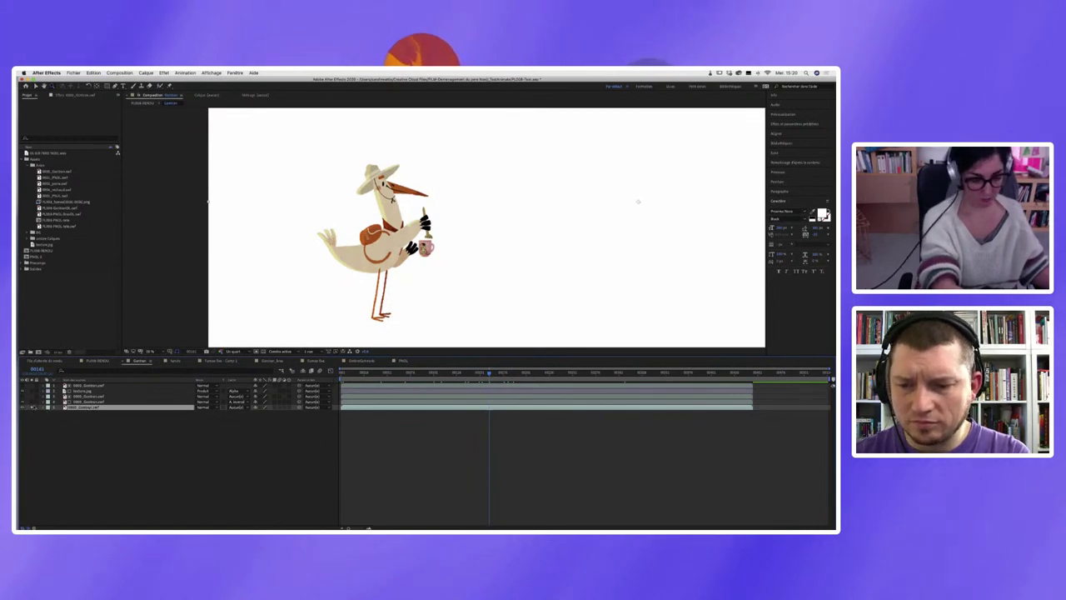
click(32, 407)
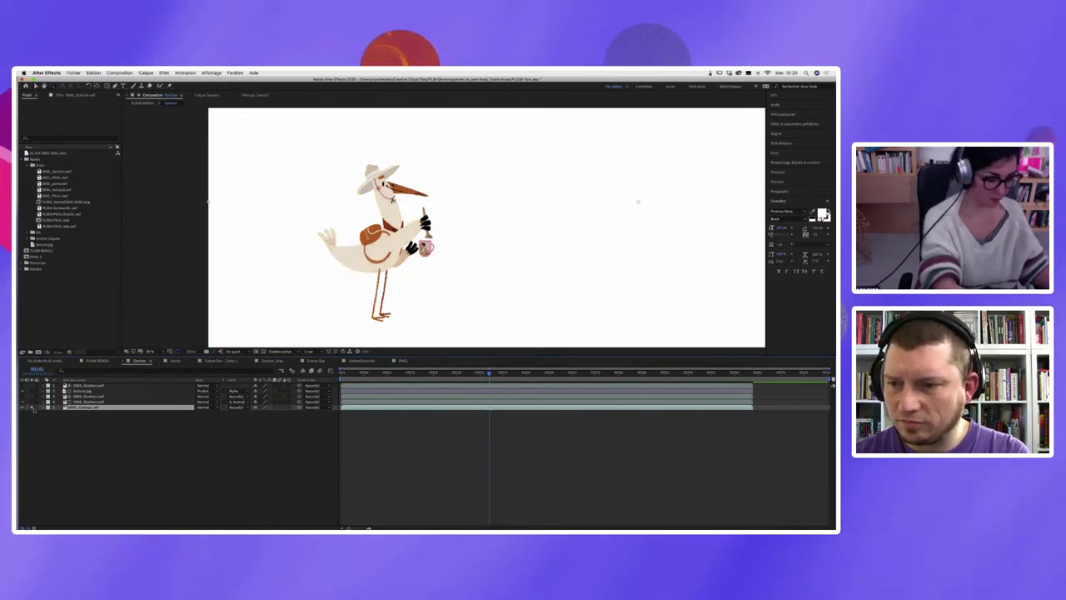
click(88, 397)
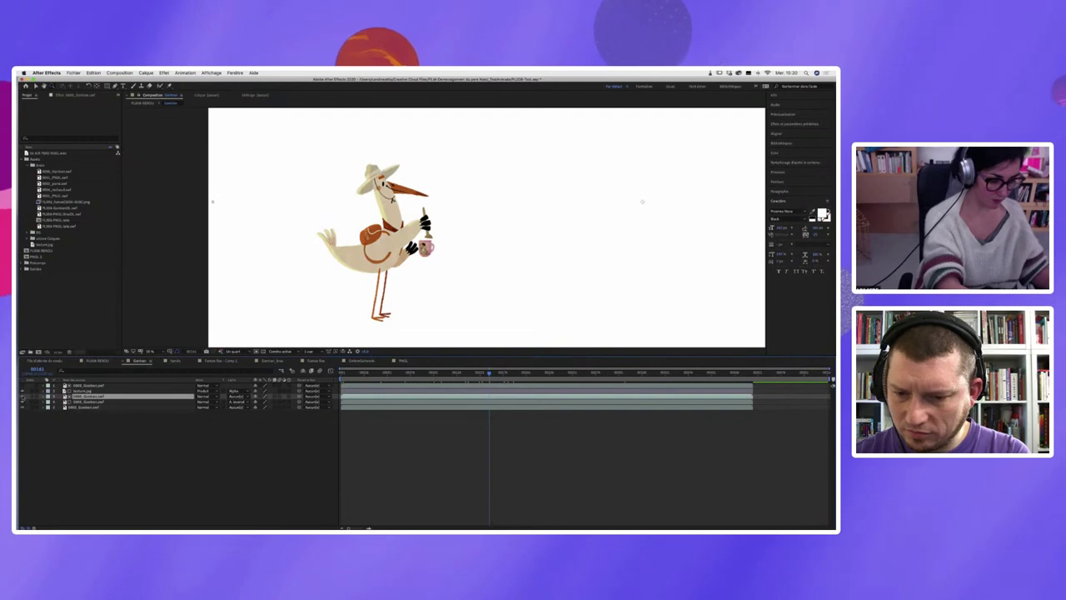
click(25, 402)
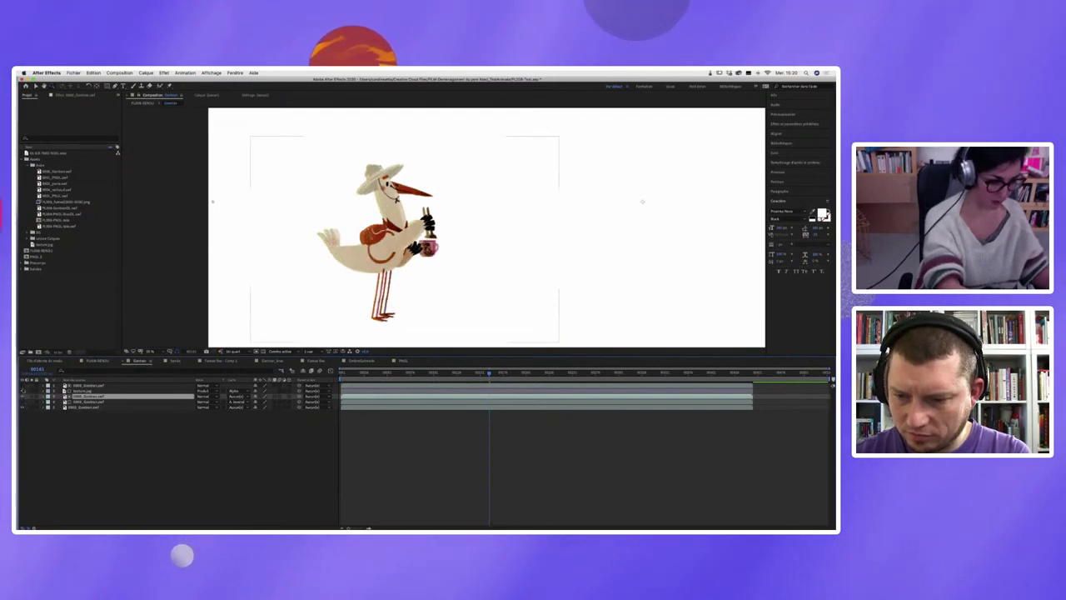
click(25, 402)
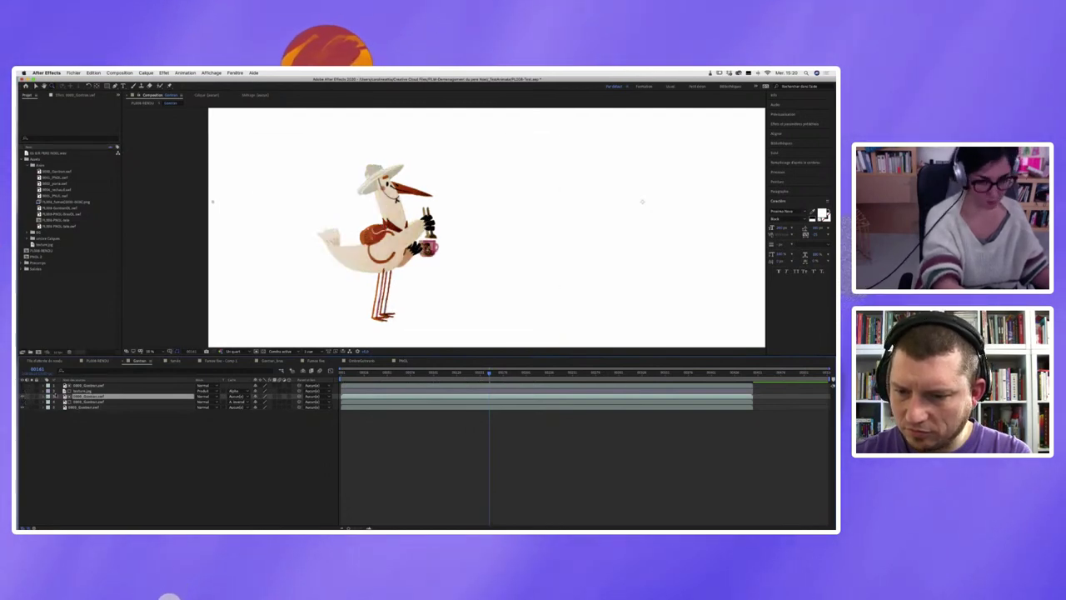
click(25, 403)
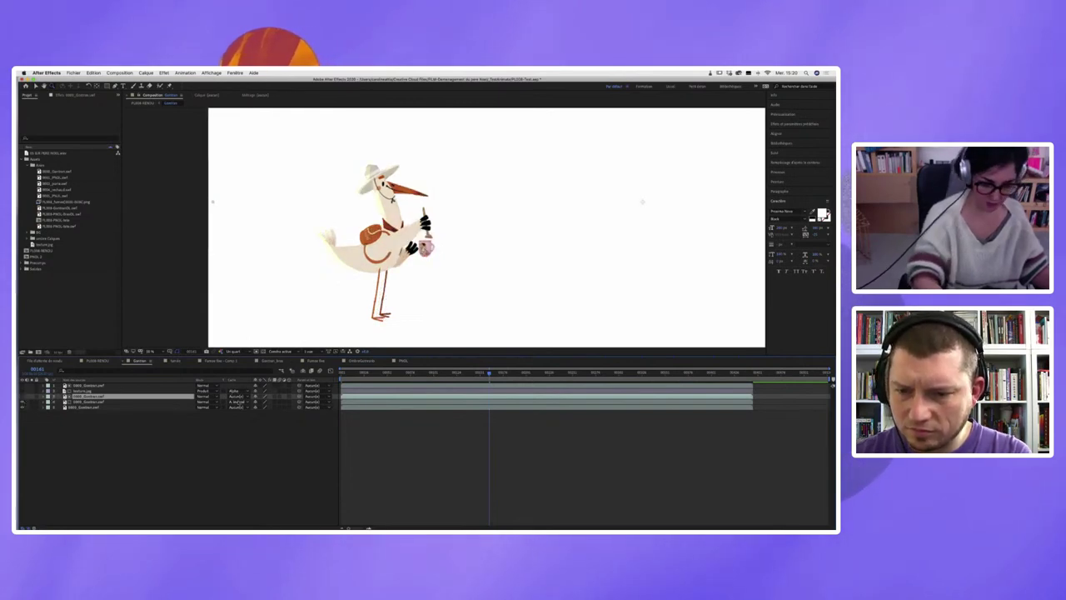
- Apply a track matte to the texture layer and expand its Fill effect settings
click(238, 402)
click(260, 417)
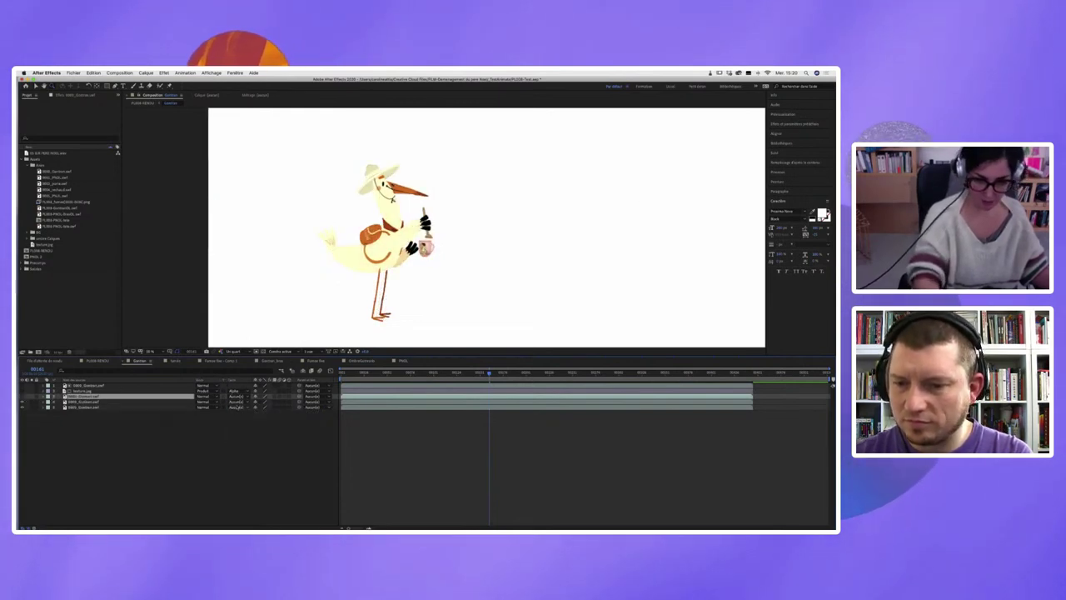
key(e)
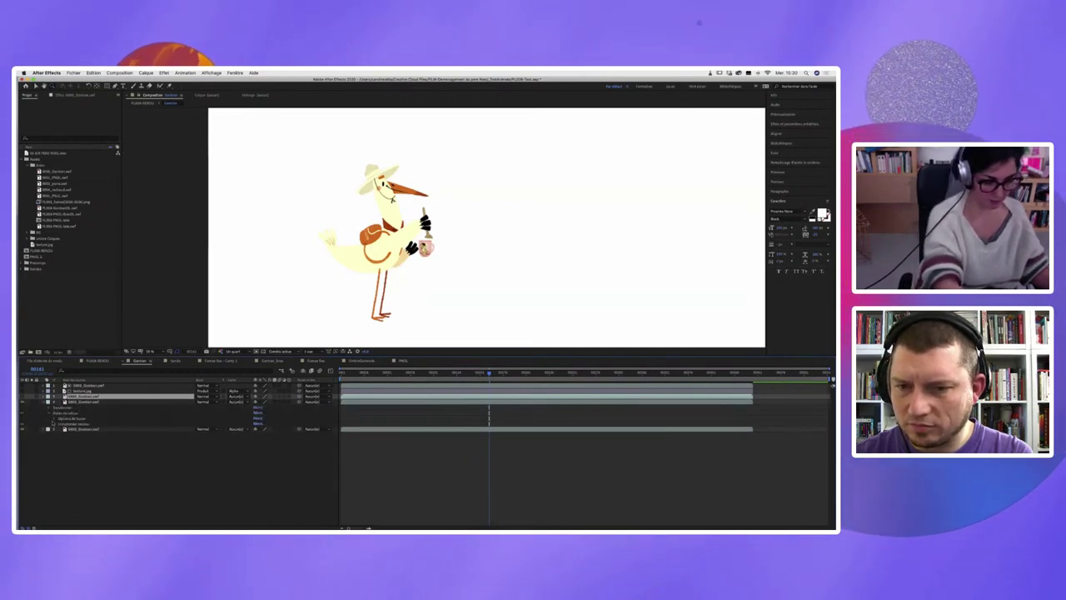
click(55, 412)
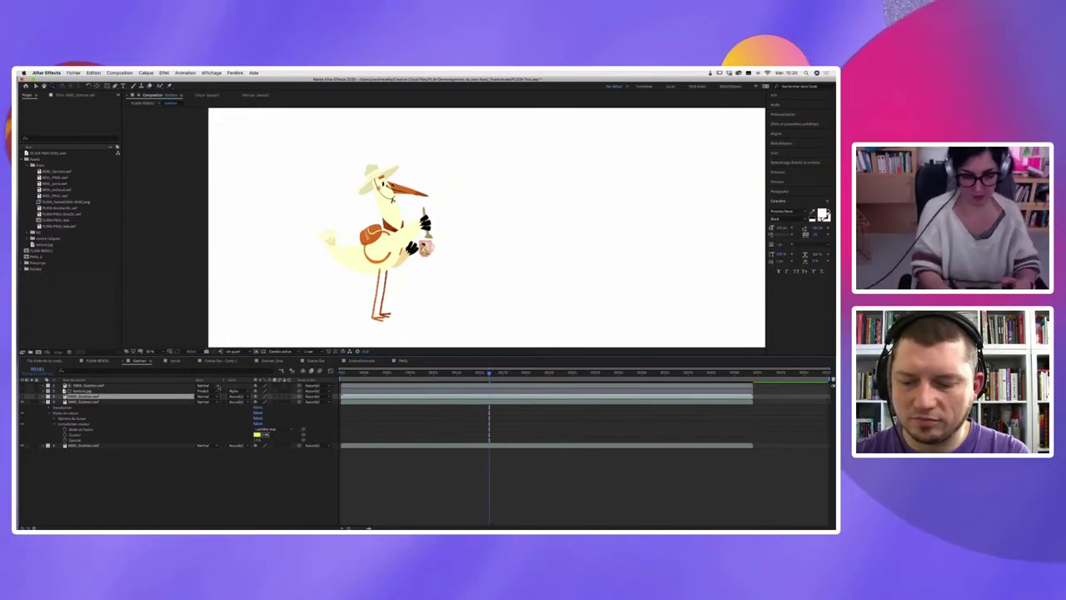
- Set the texture layer's TrkMat to Alpha inversé and the top stork layer's TrkMat to Alpha
click(42, 402)
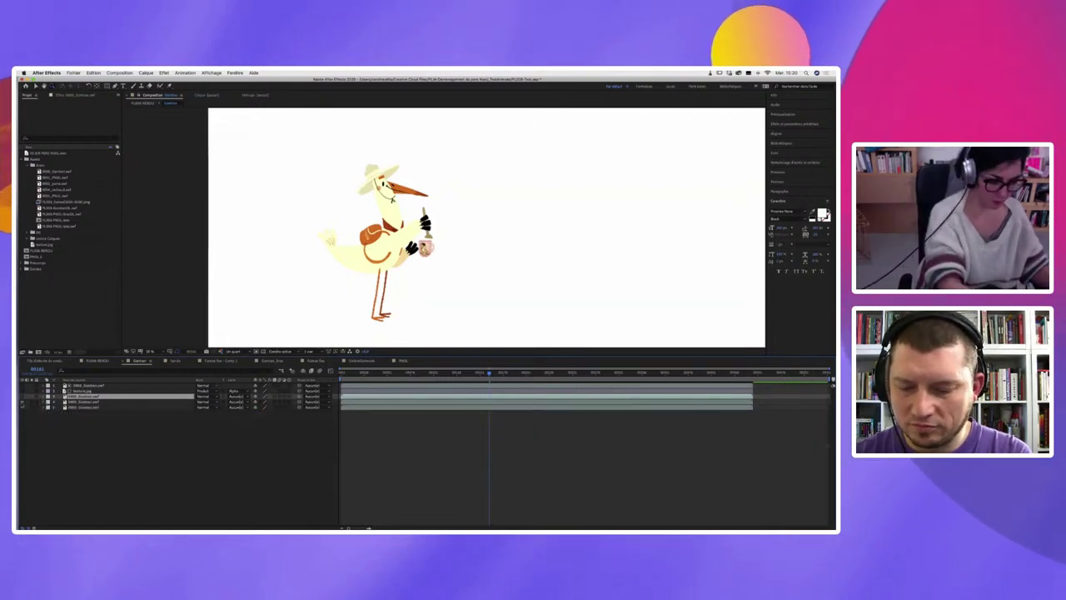
click(237, 402)
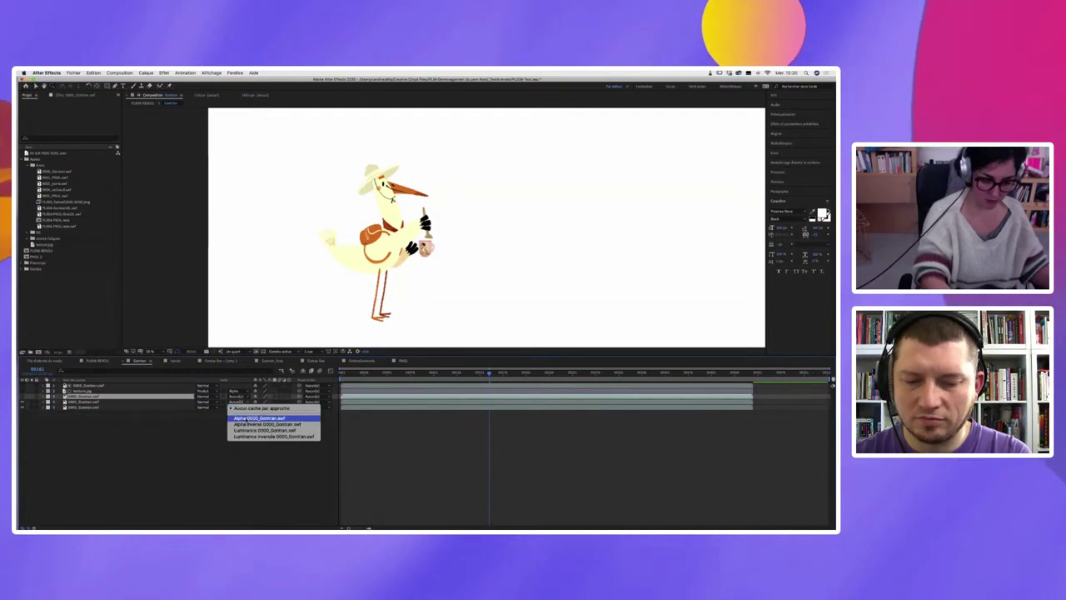
click(250, 424)
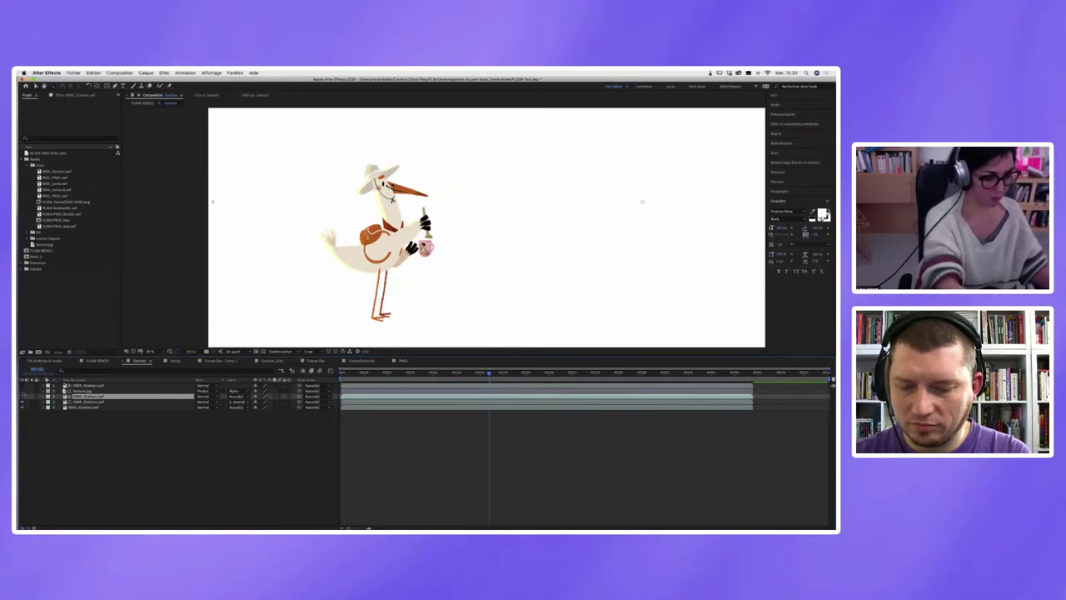
click(87, 386)
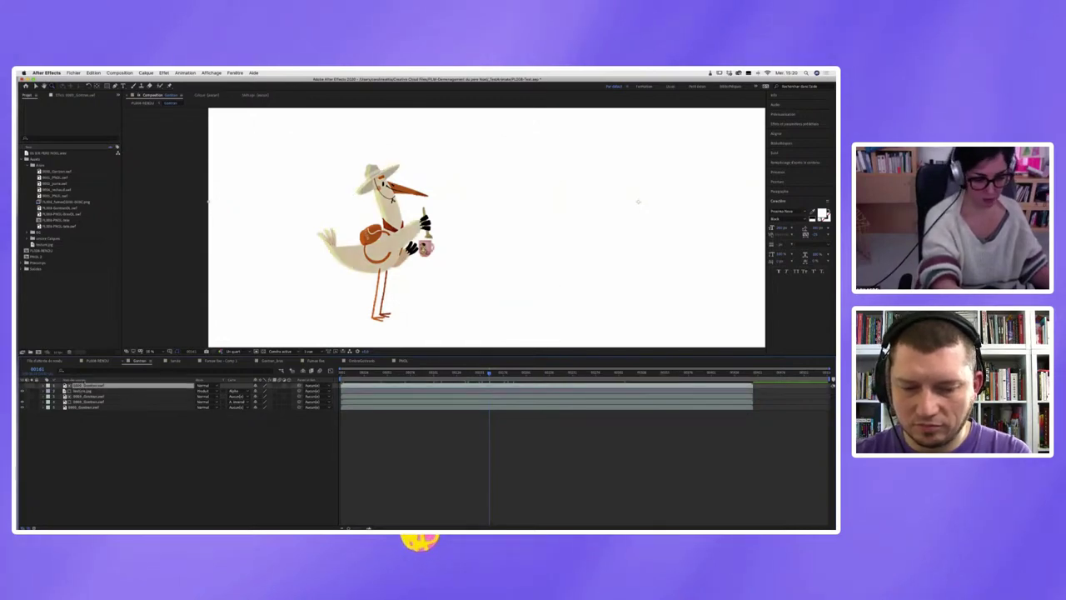
click(241, 392)
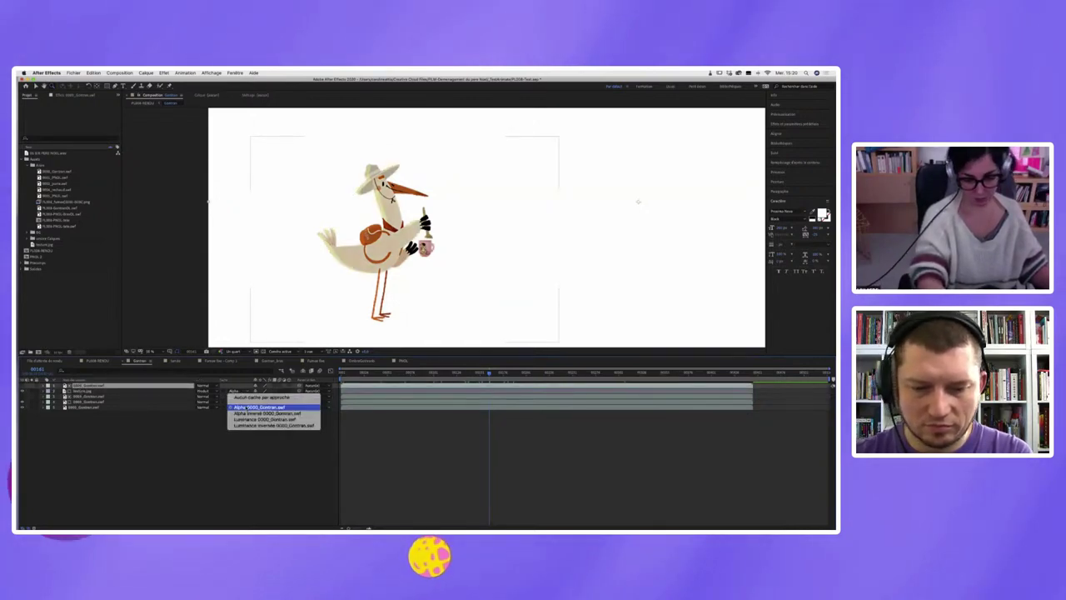
click(260, 406)
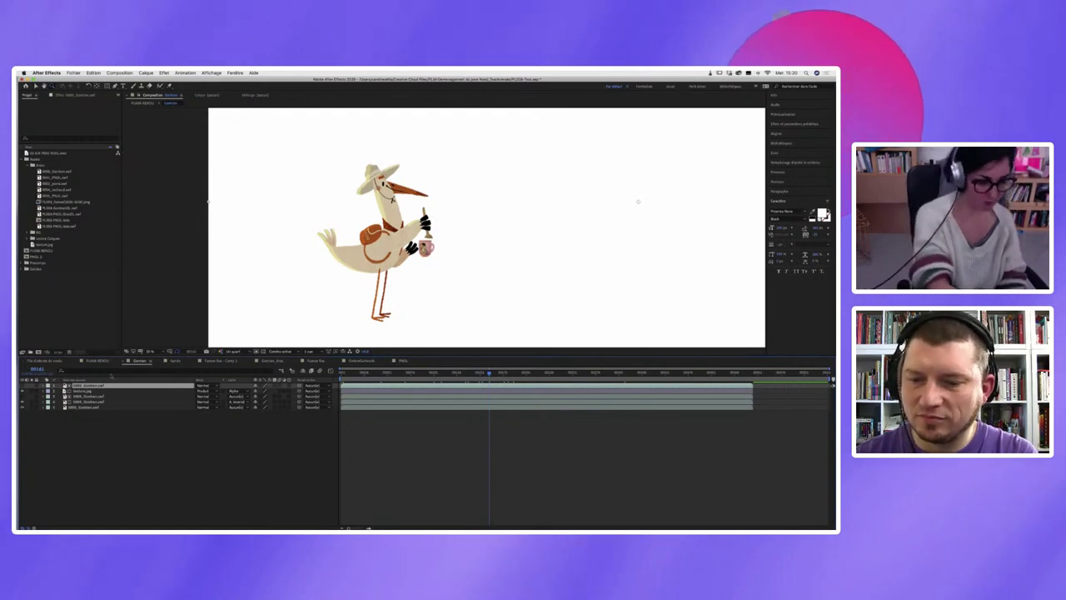
- Add the stork comp to the Render Queue, then view PLISS RENDU where the stork appears
key(super+m)
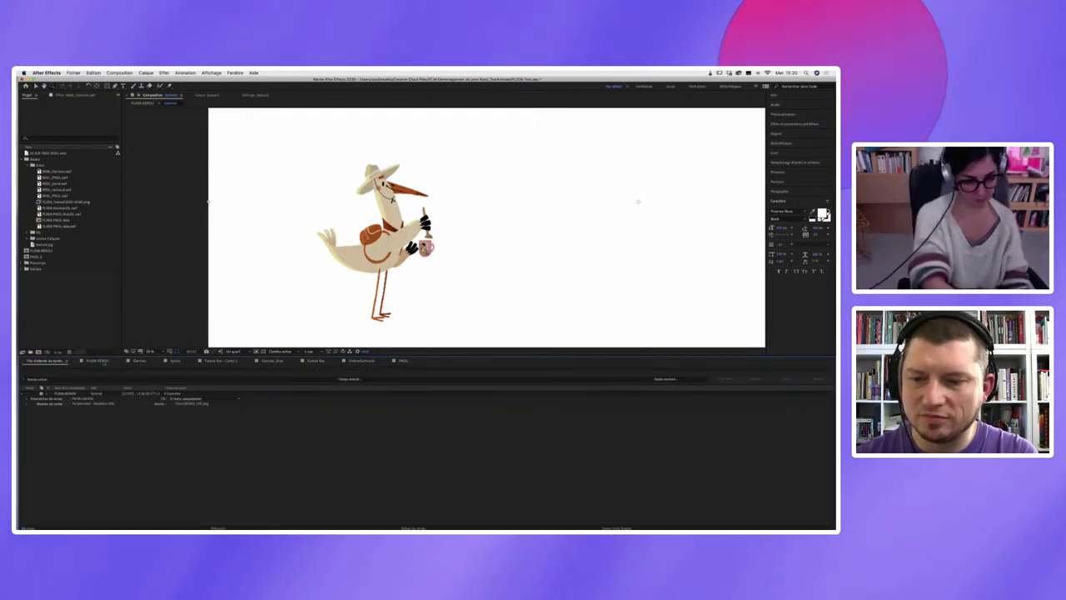
click(97, 361)
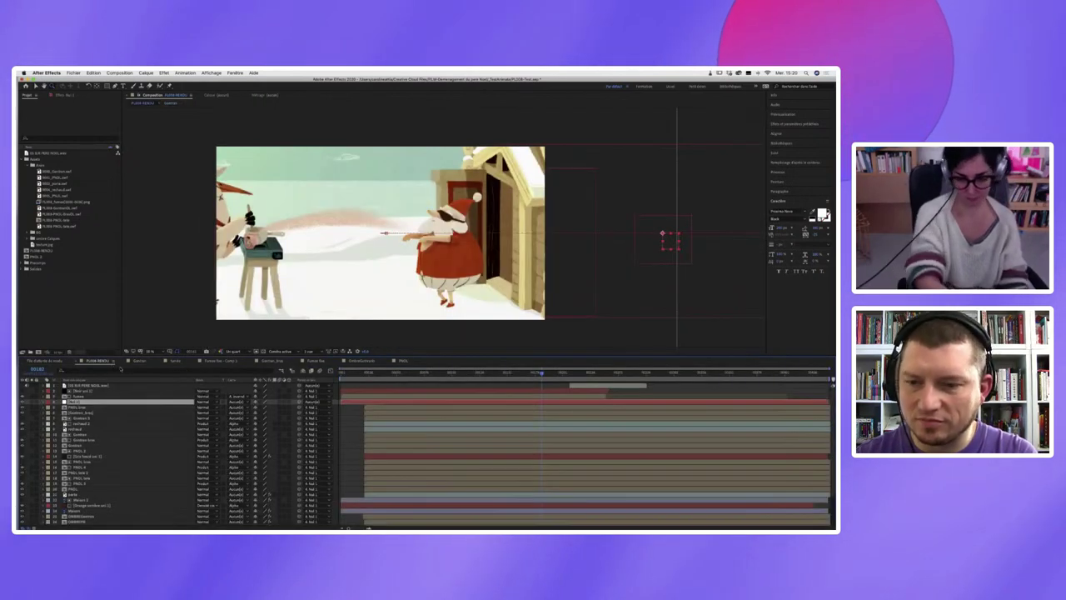
click(597, 376)
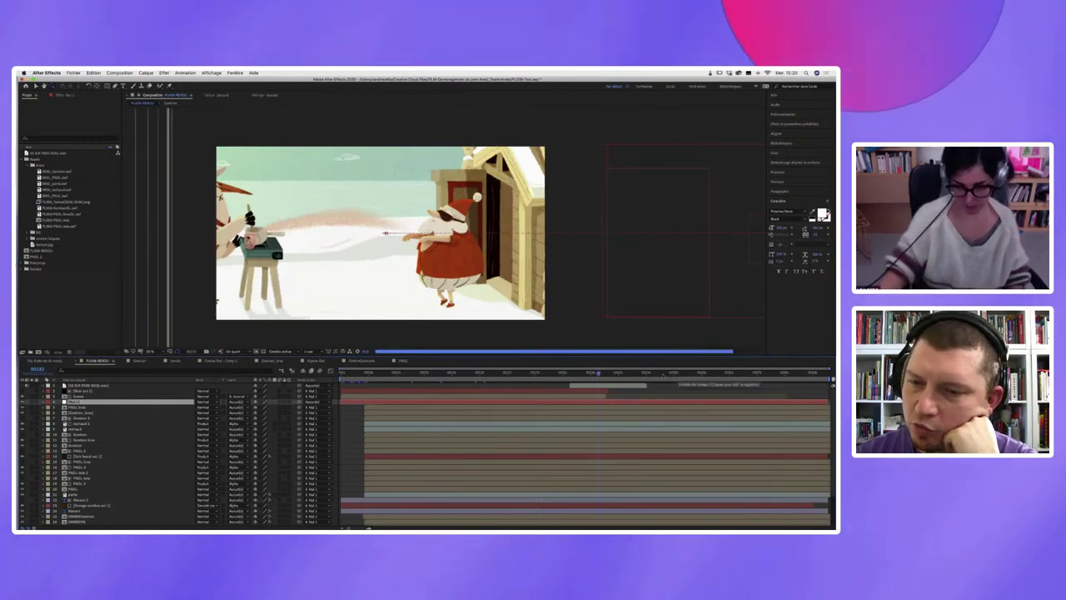